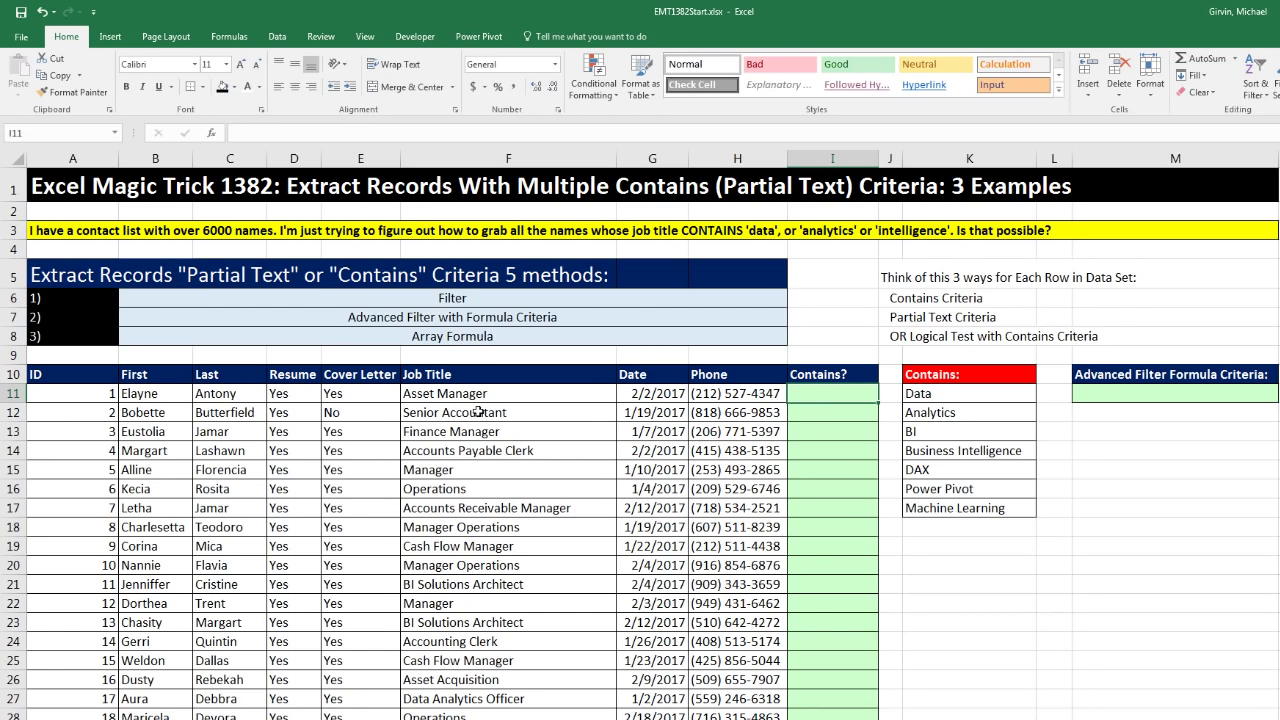
Review the Job Title entries and the keywords from Data to Machine Learning in the Contains criteria list
left_click_drag(465, 393, 478, 661)
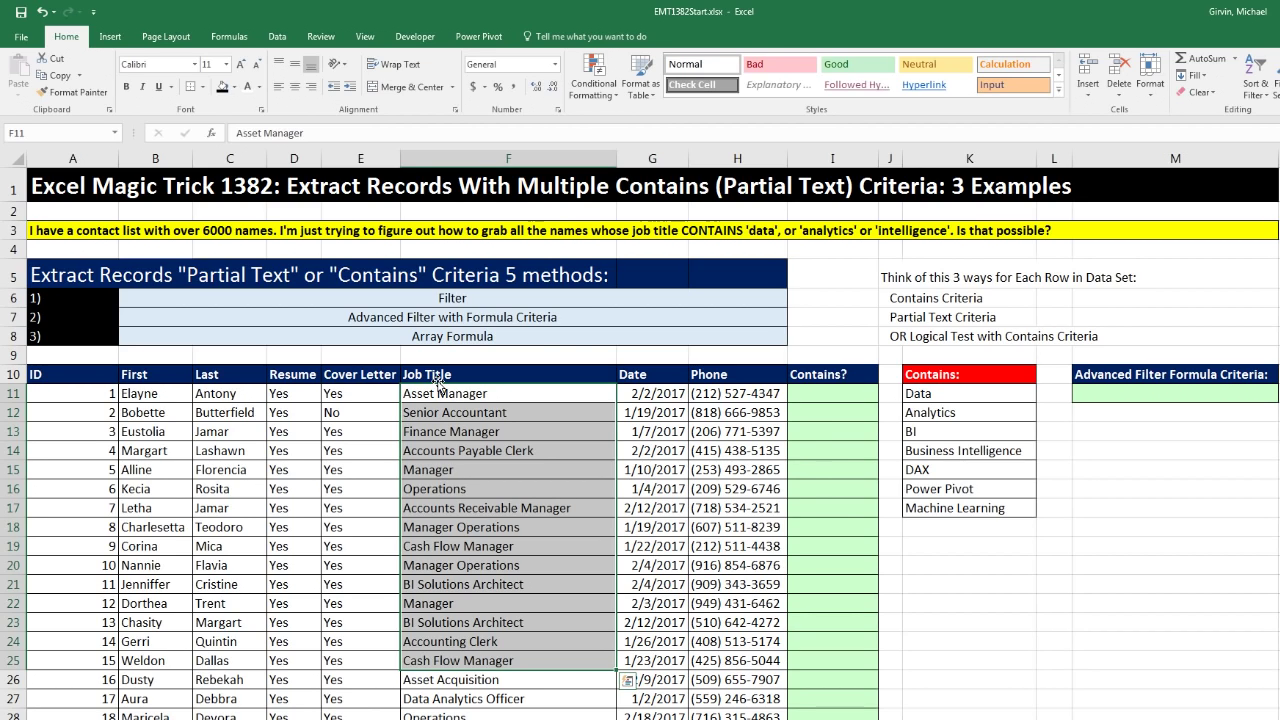
left_click(928, 393)
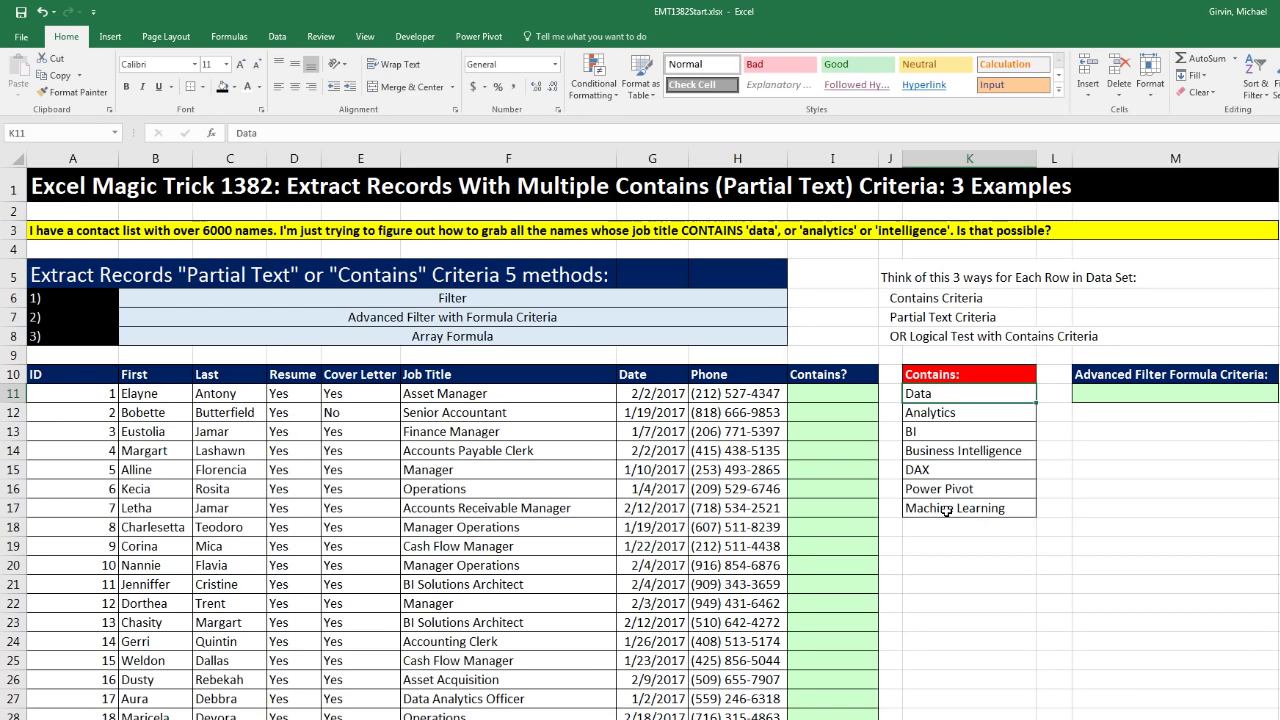
left_click(463, 395)
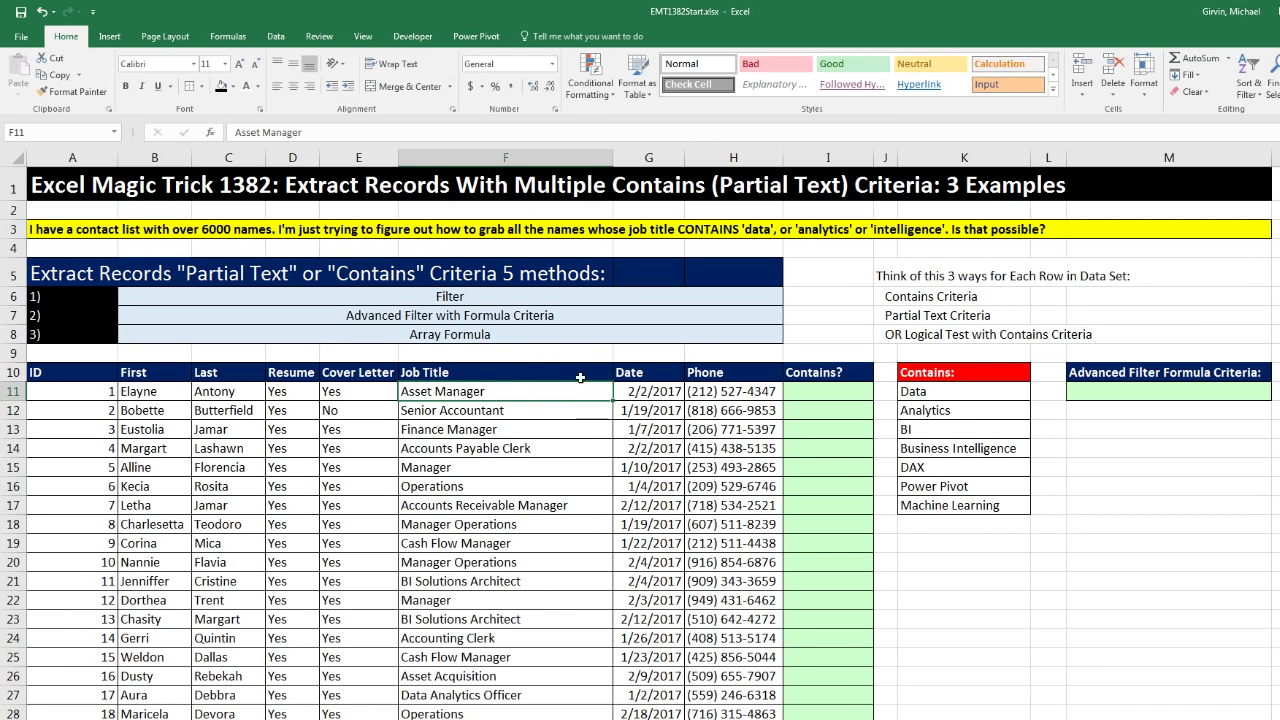
left_click(919, 391)
left_click(919, 409)
left_click(919, 428)
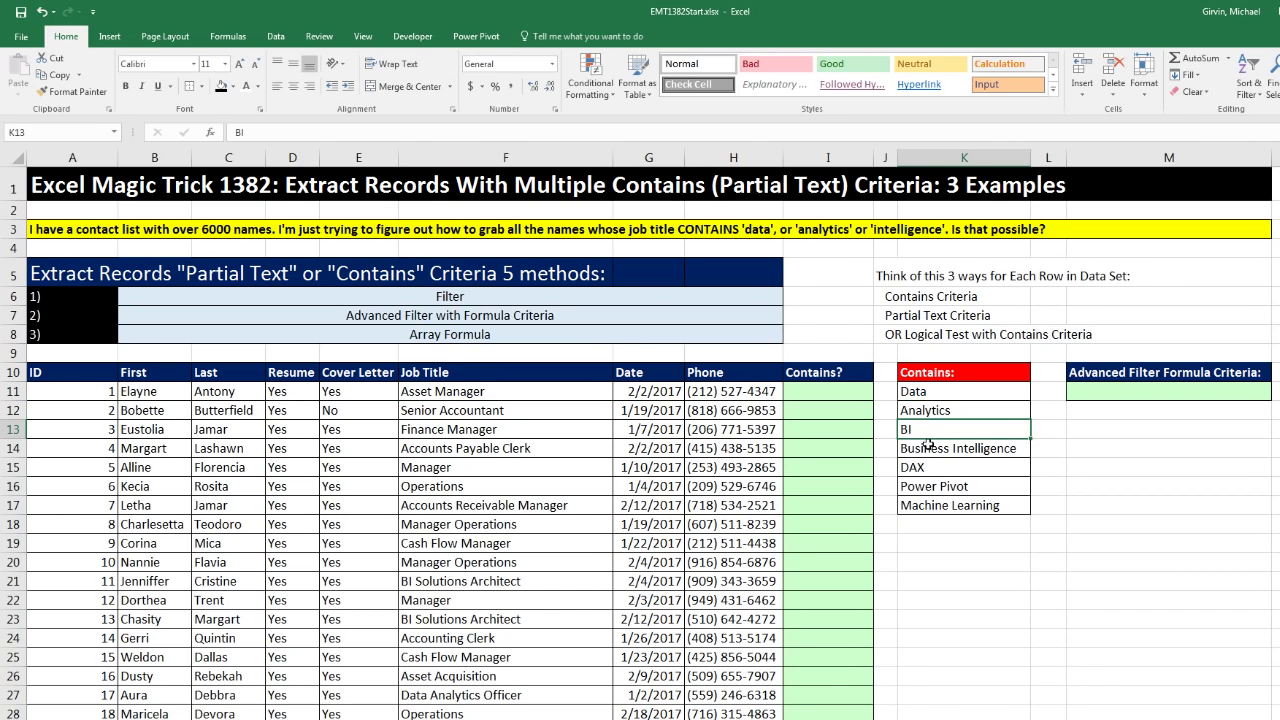
left_click(928, 447)
left_click(924, 467)
left_click(935, 486)
left_click(931, 505)
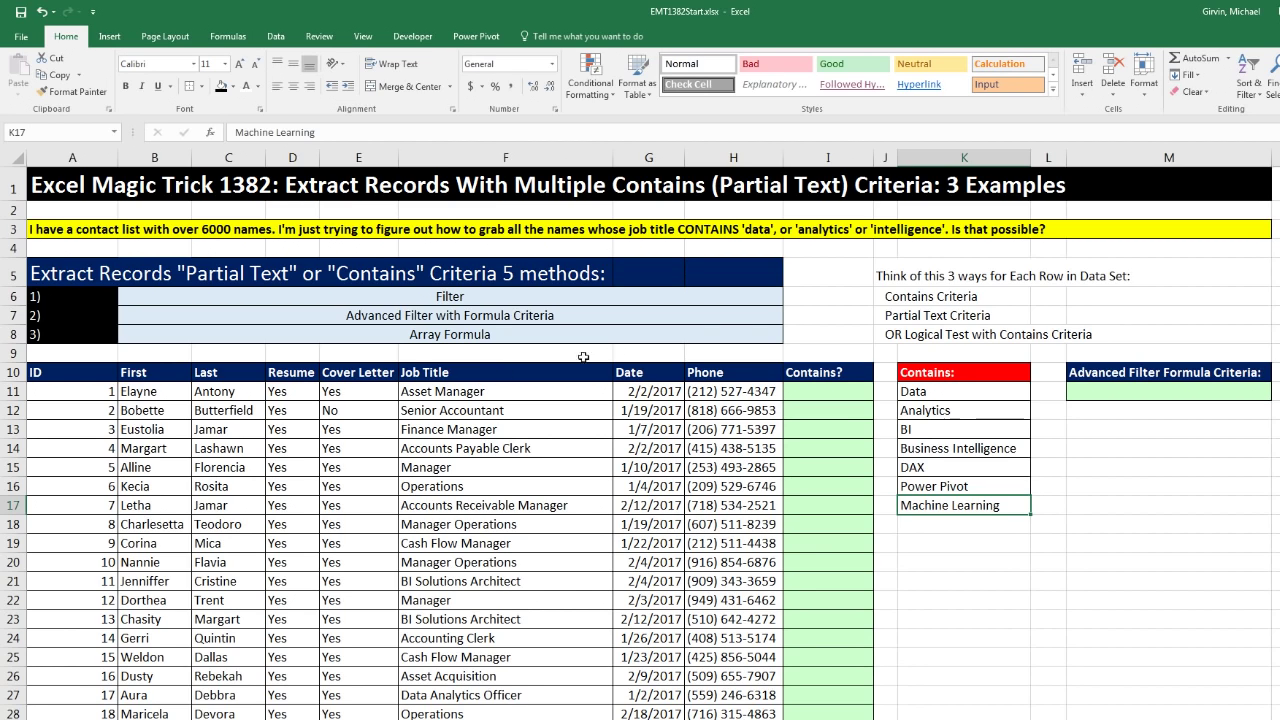
left_click(519, 389)
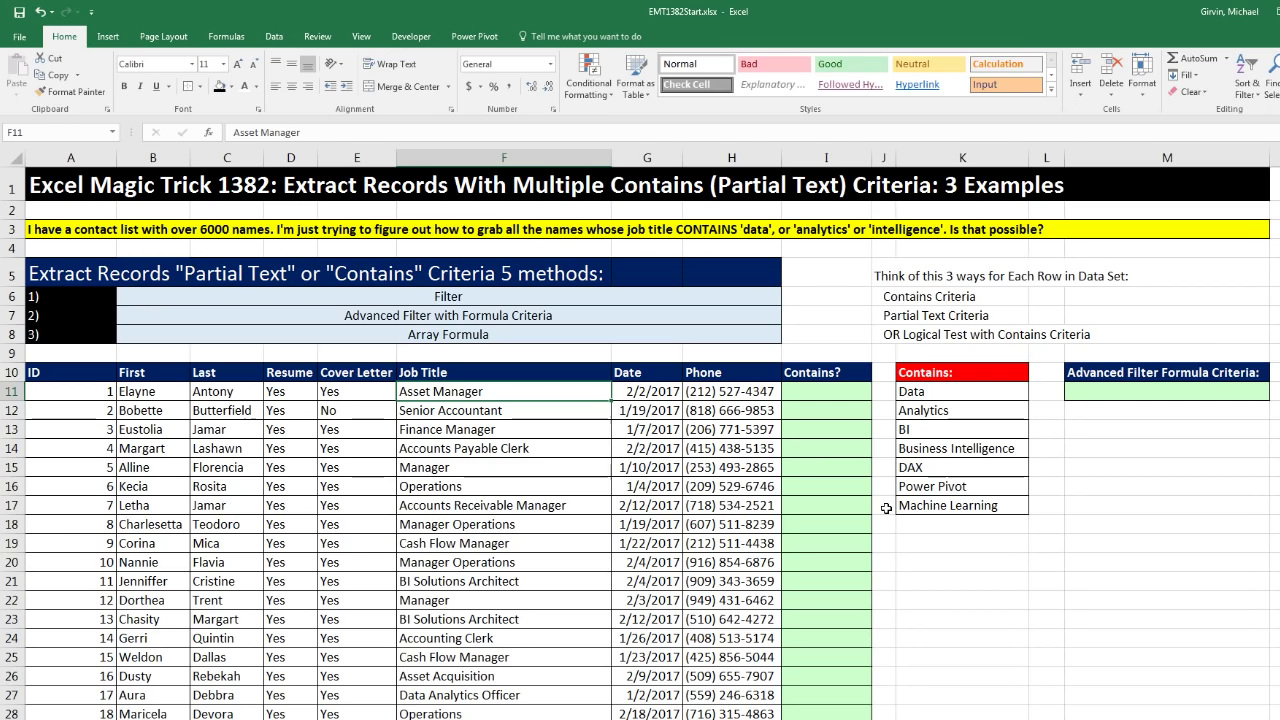
left_click(957, 396)
left_click(954, 432)
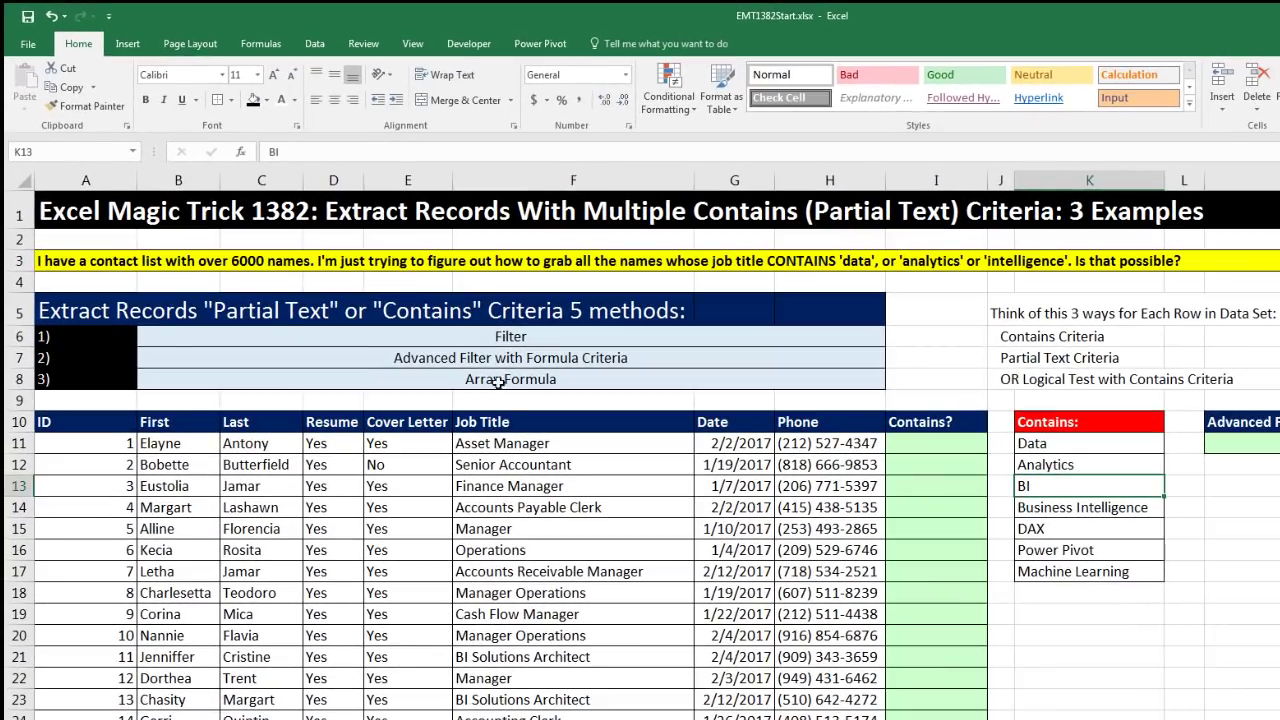
Change the first method's description in B6 to "Filter & Helper Column"
left_click(190, 340)
double_click(497, 336)
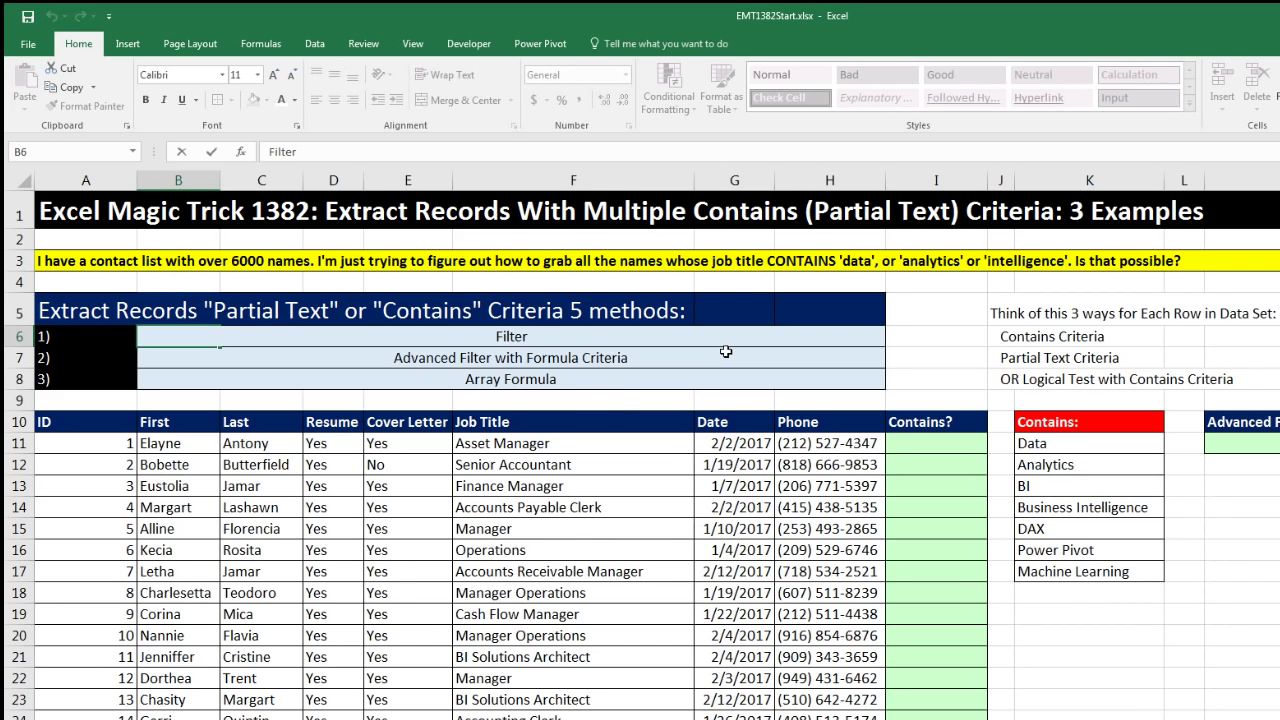
type("& Helper Column")
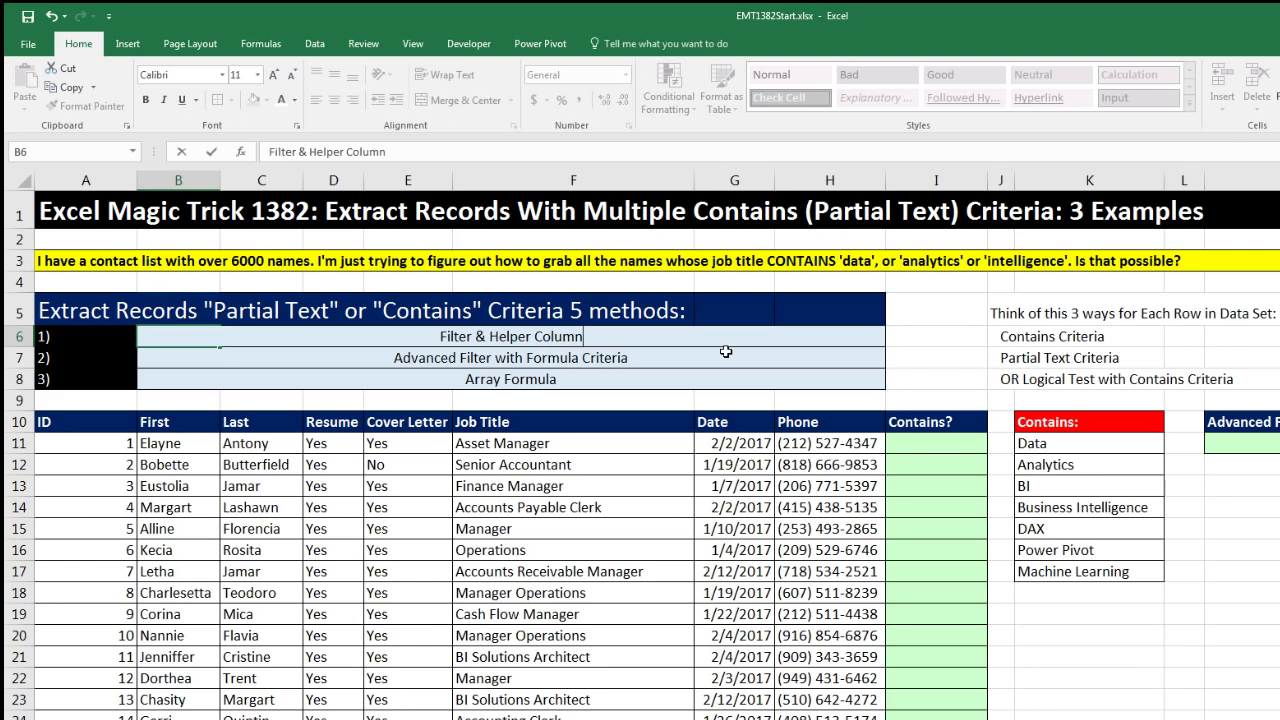
key("Return")
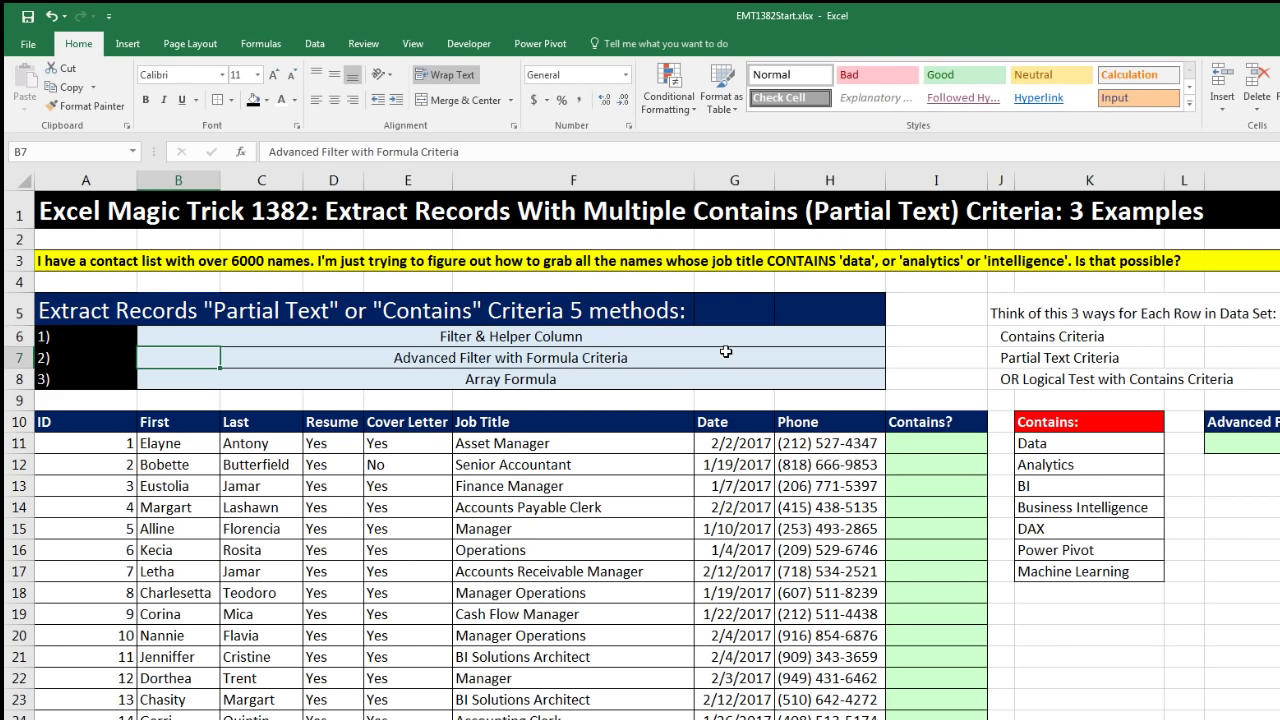
Turn on filtering for the contact table, starting from the Job Title header in F10
left_click(616, 421)
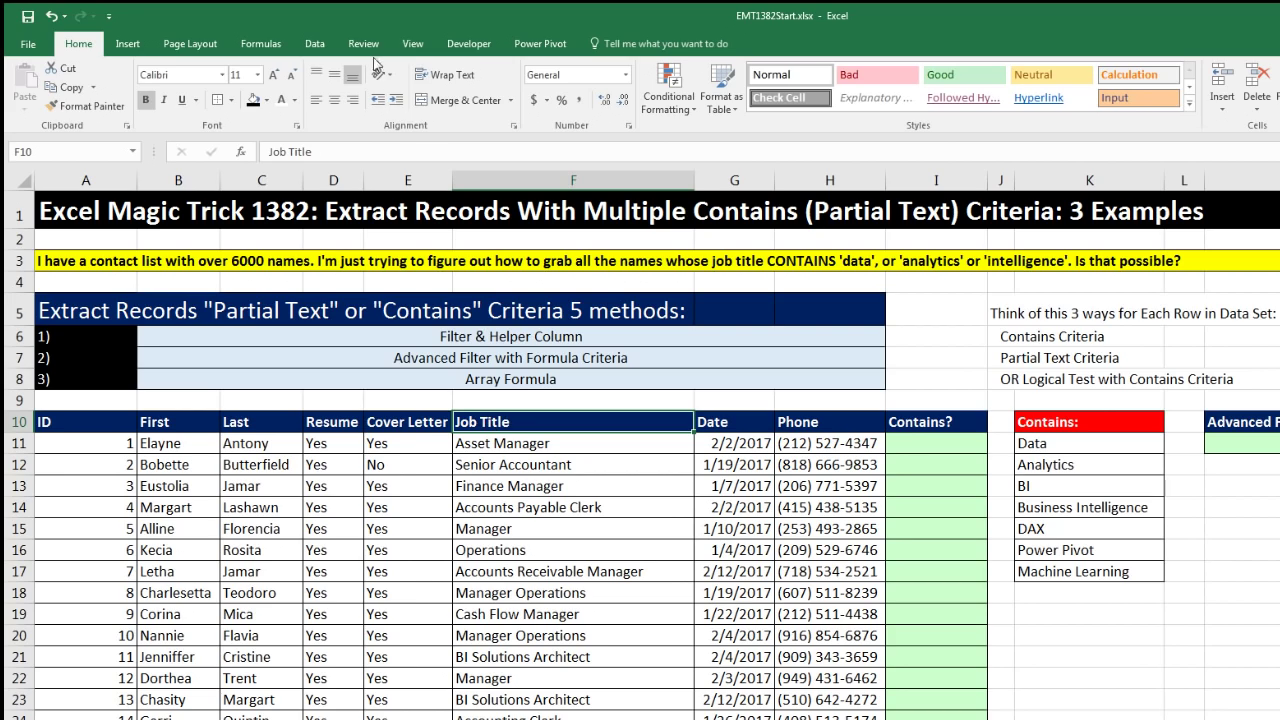
left_click(316, 44)
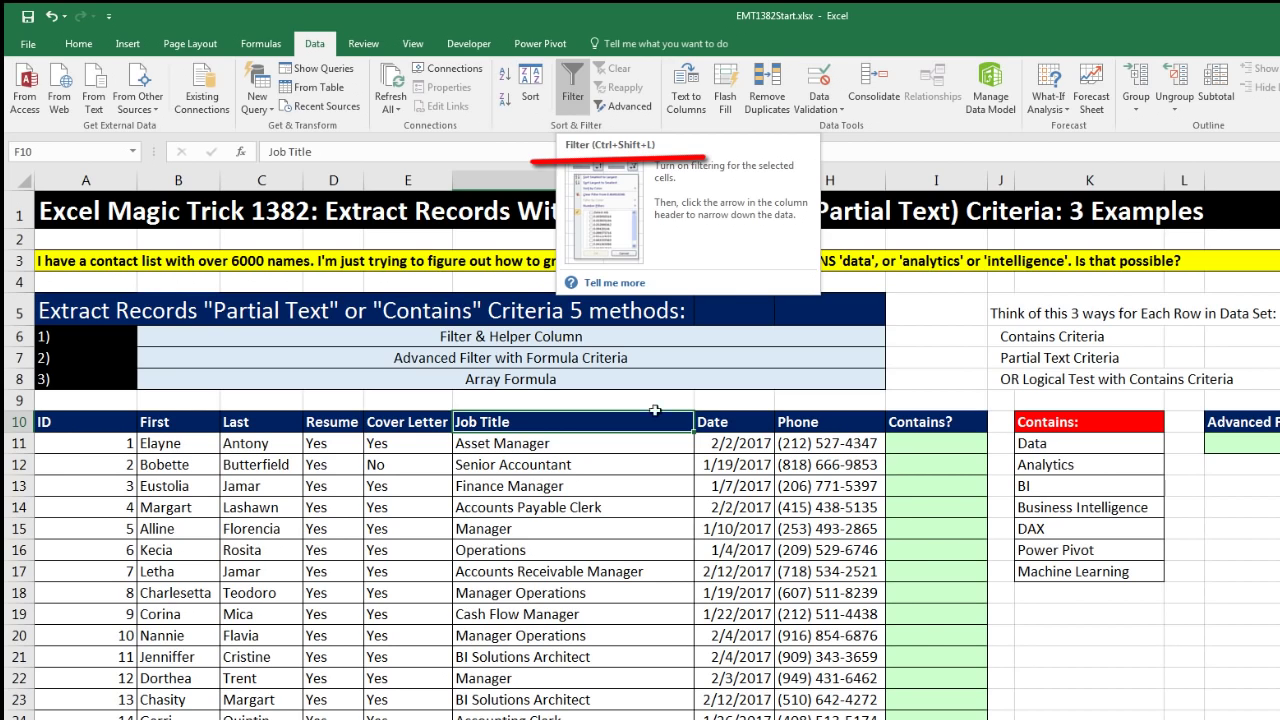
key("ctrl+shift+l")
key("ctrl+shift+l")
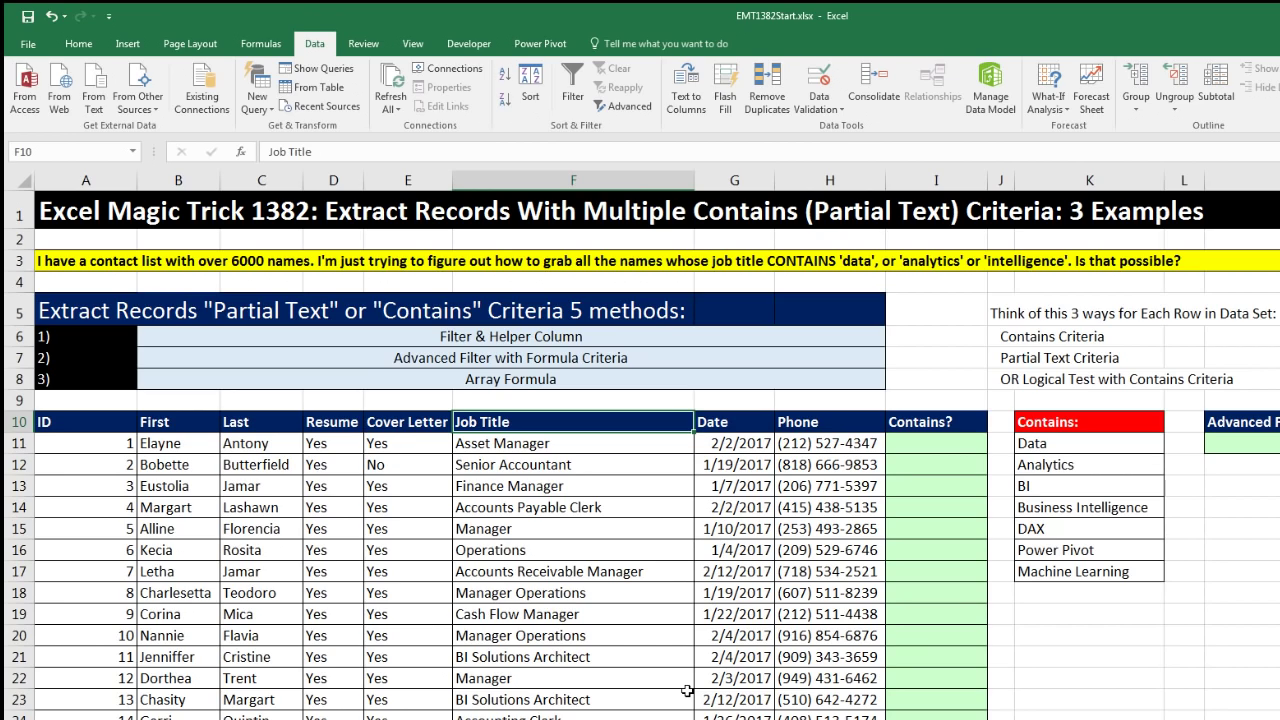
key("alt")
key("d")
key("f")
key("f")
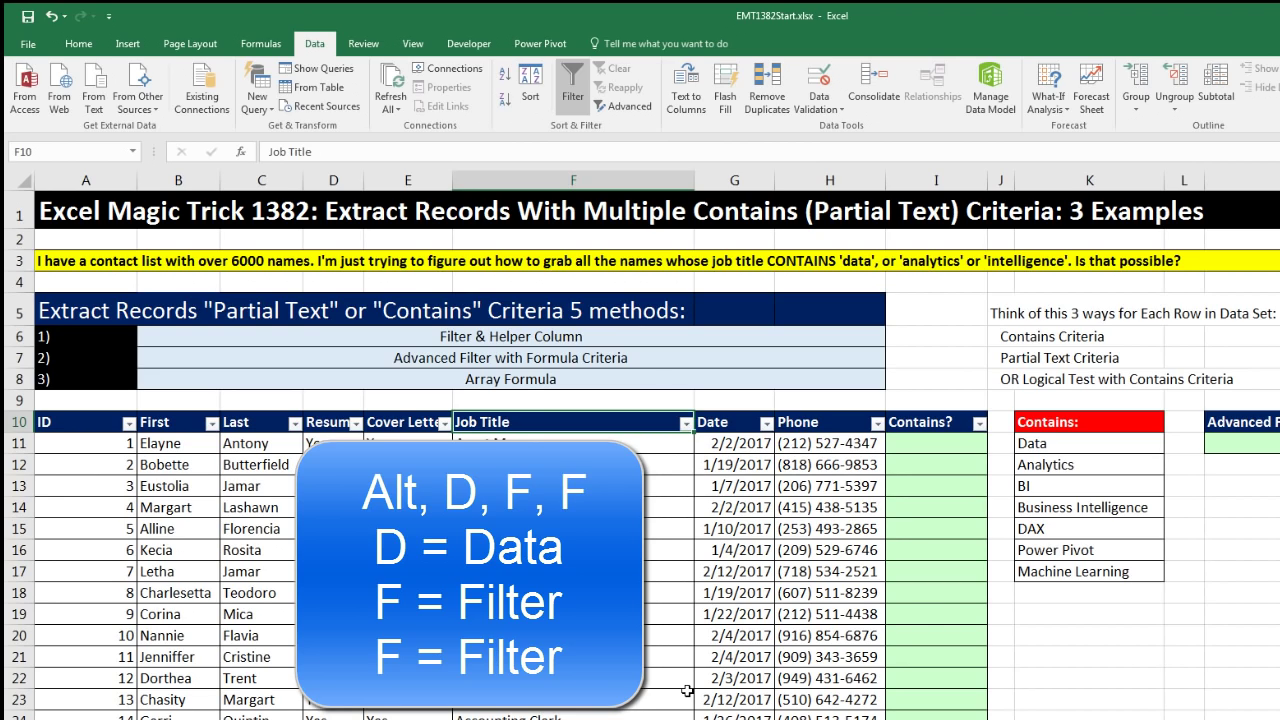
Open the Contains text filter for the Job Title column to examine its criteria options
left_click(686, 422)
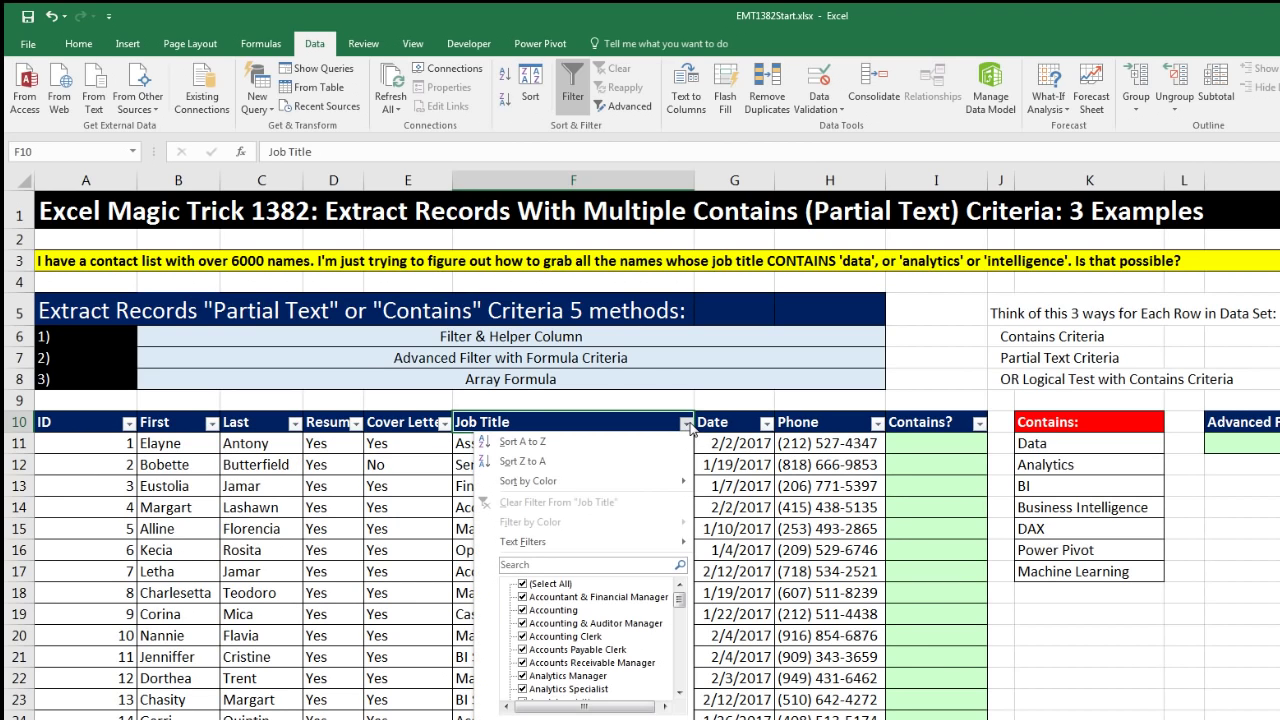
mouse_move(609, 541)
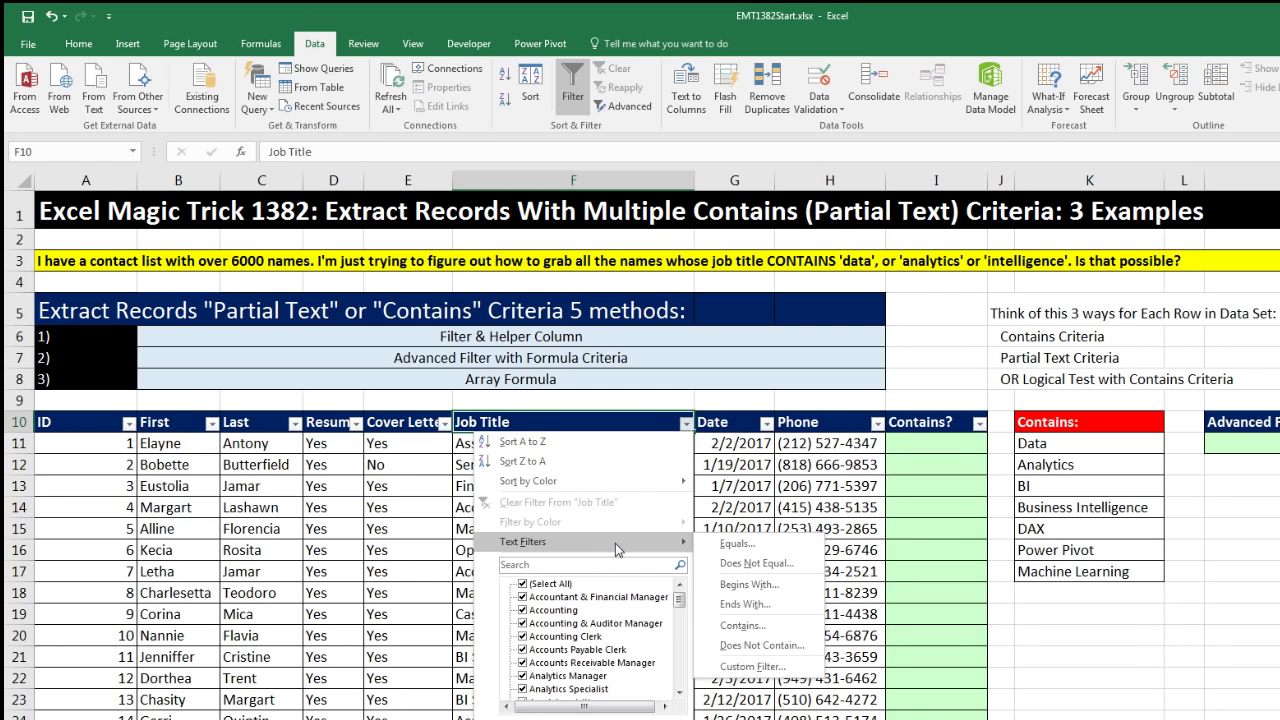
left_click(760, 626)
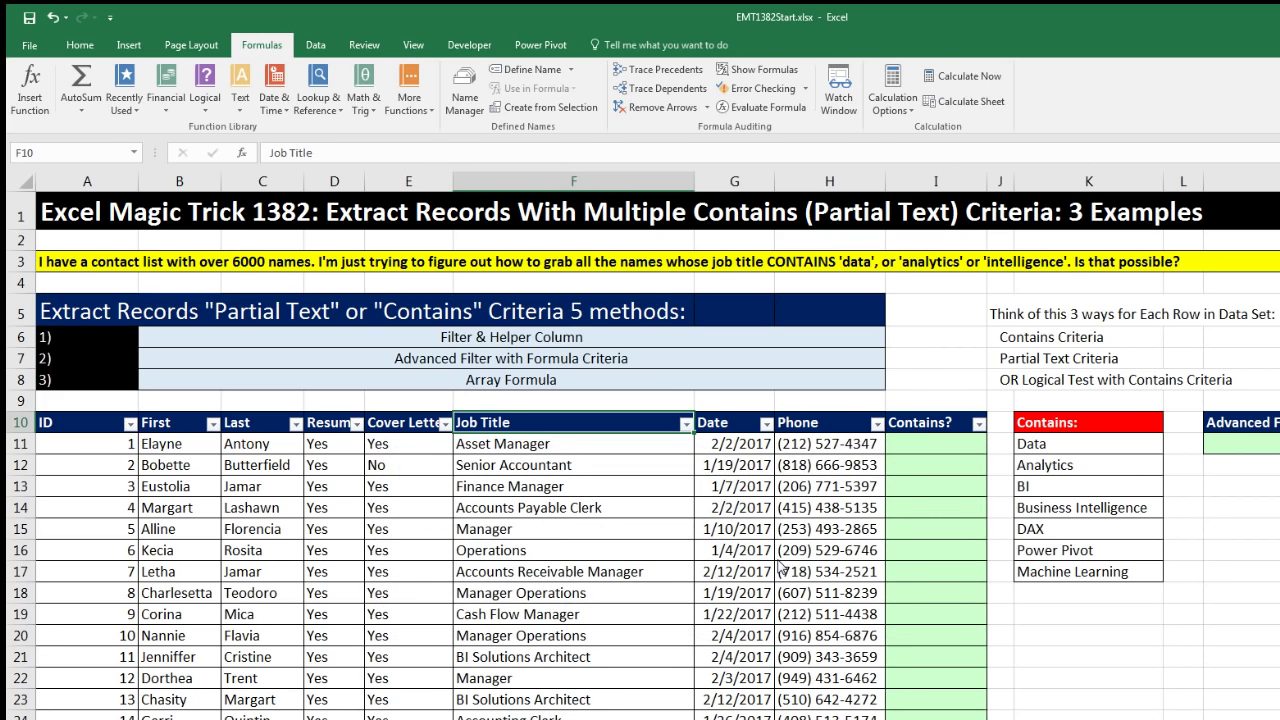
Enter =SEARCH(K11,F27) in I11 to look for the first keyword in the Data Analytics Officer job title
left_click(926, 443)
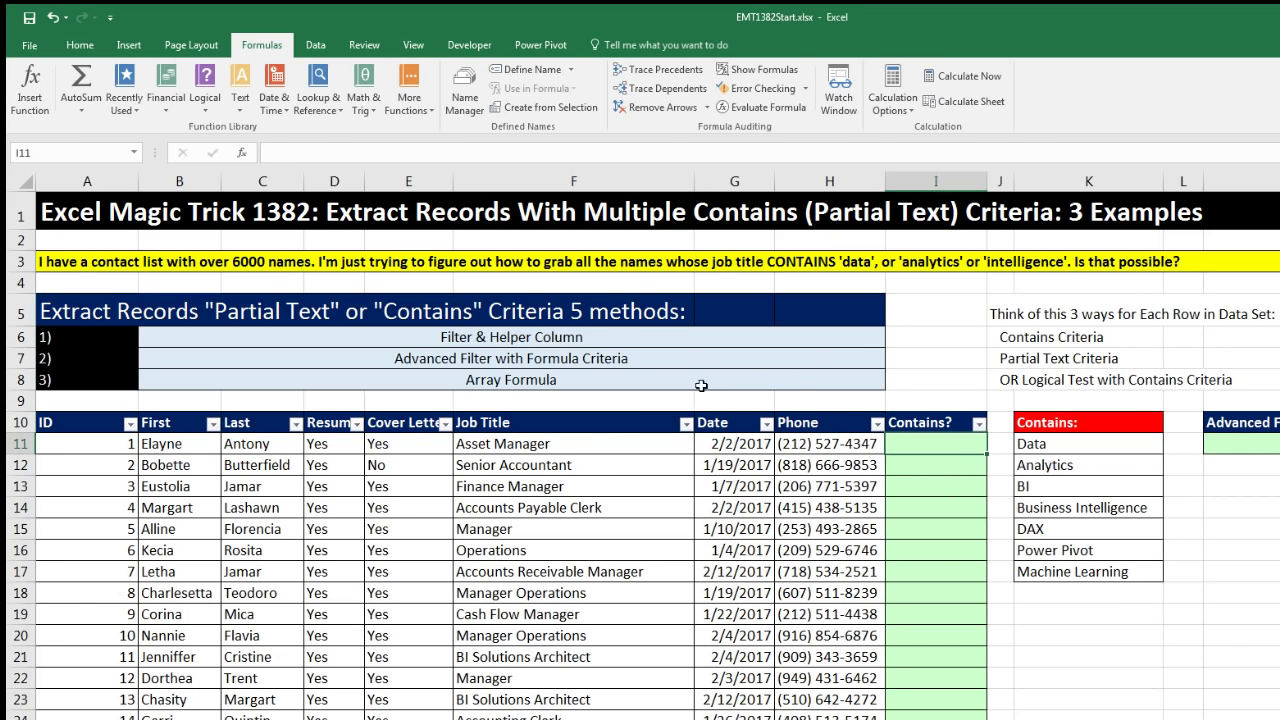
left_click(630, 444)
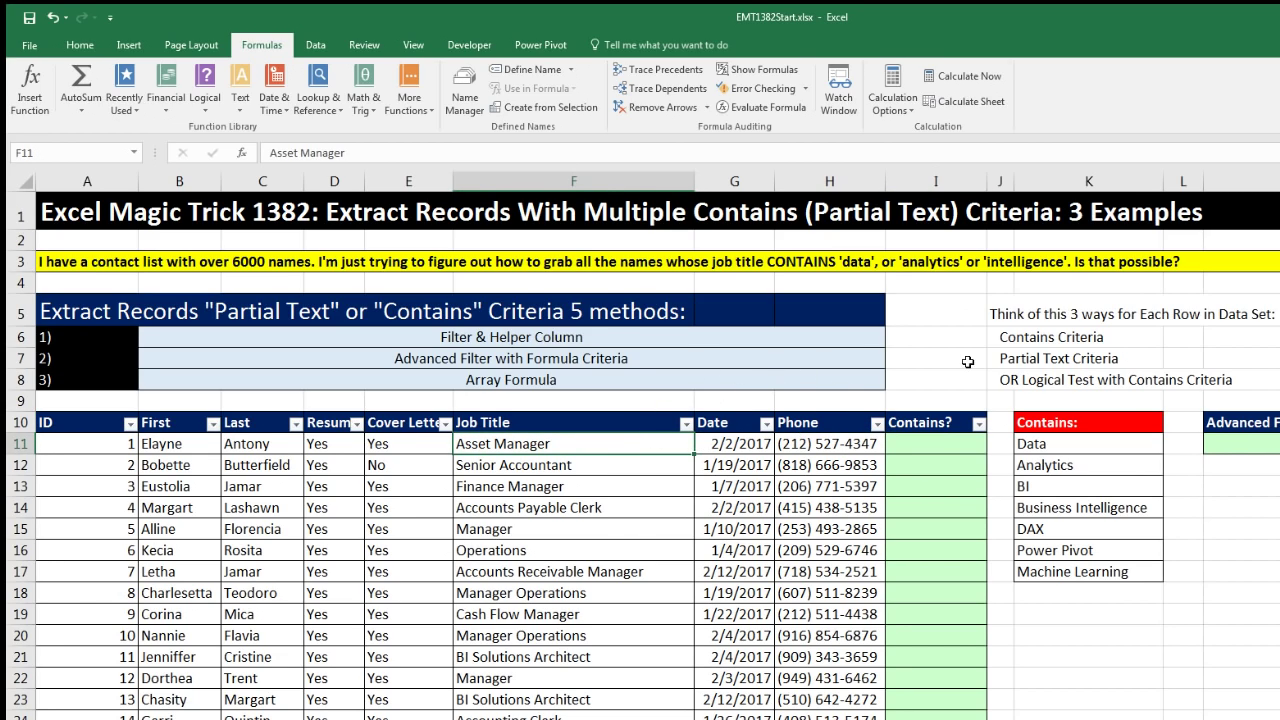
left_click(947, 447)
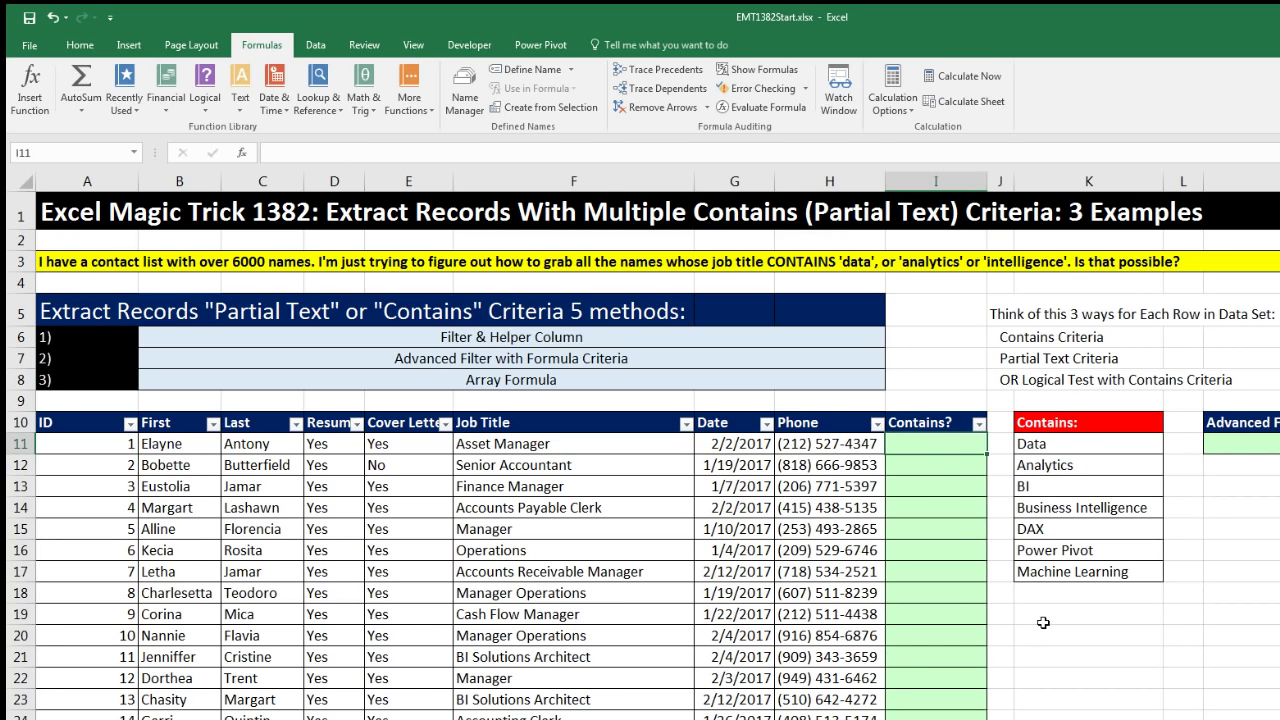
type("=s")
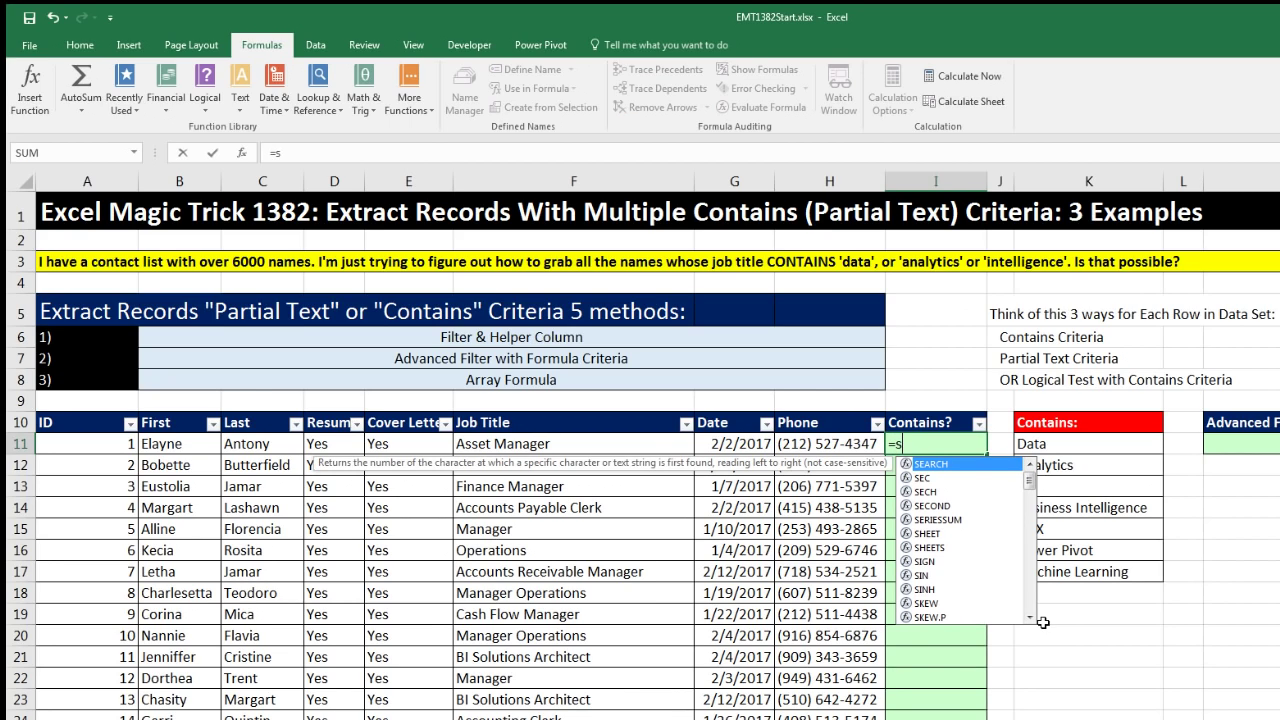
key("Tab")
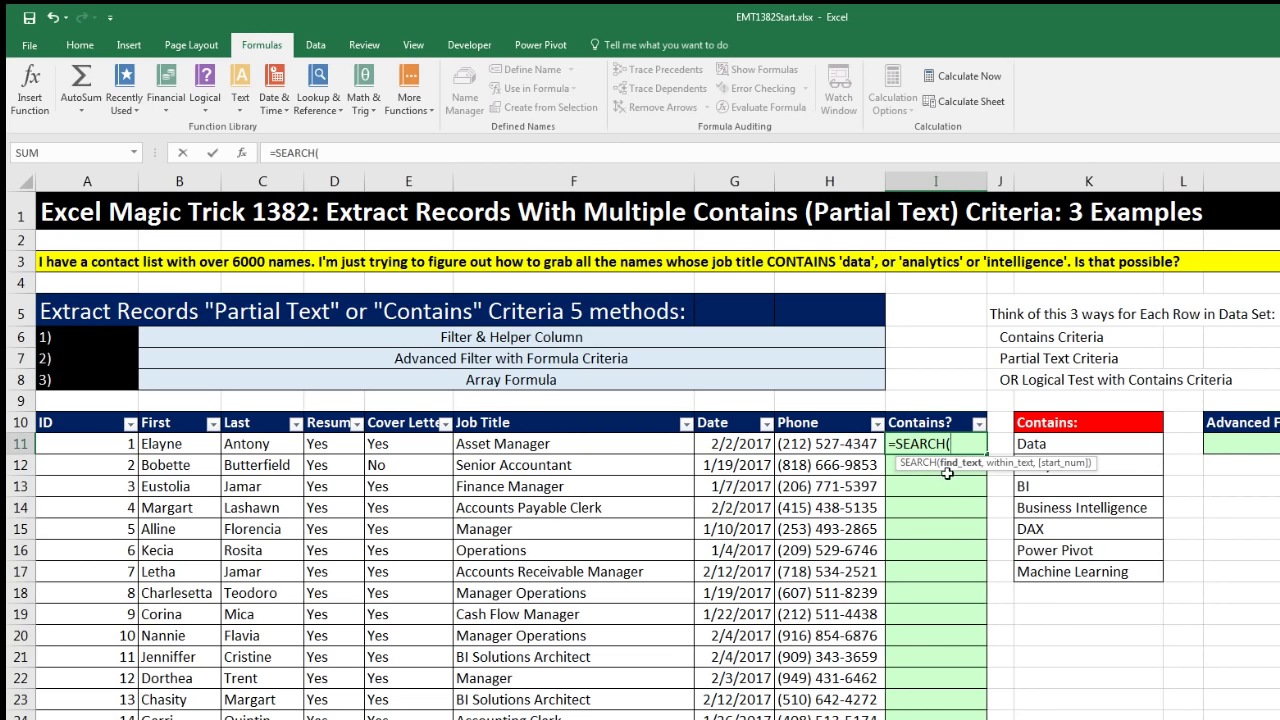
left_click(1043, 442)
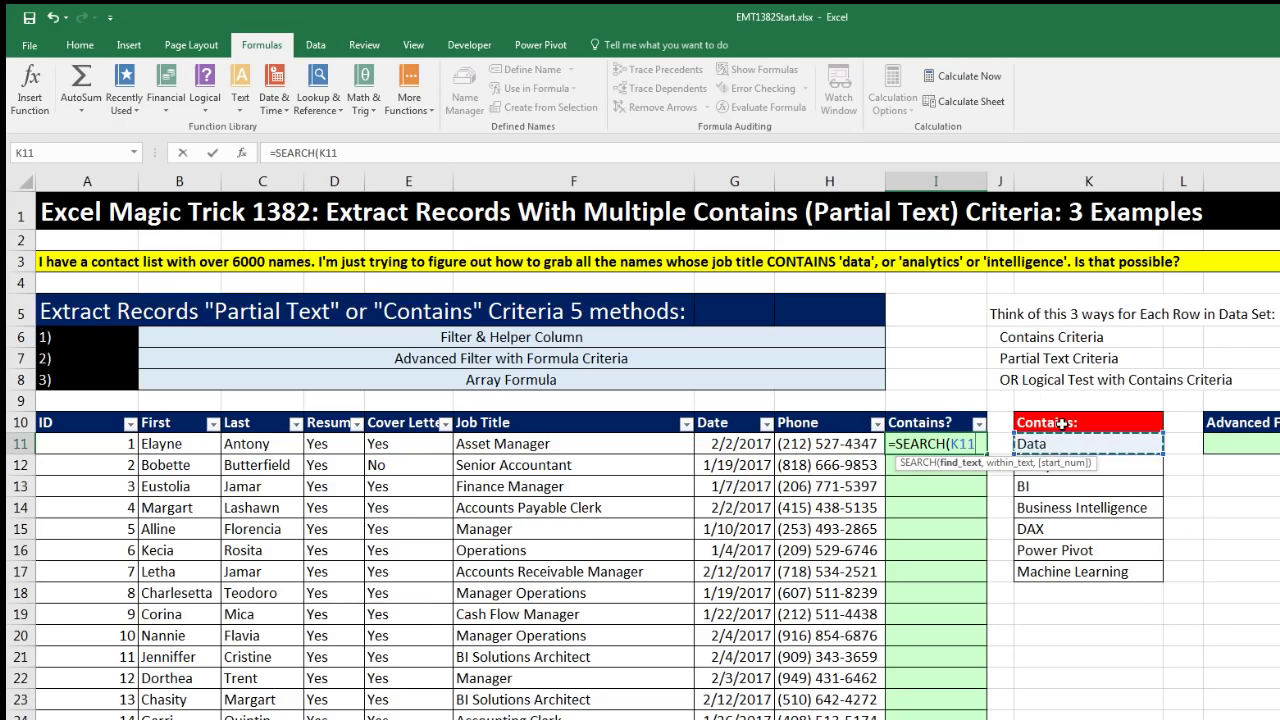
type(",")
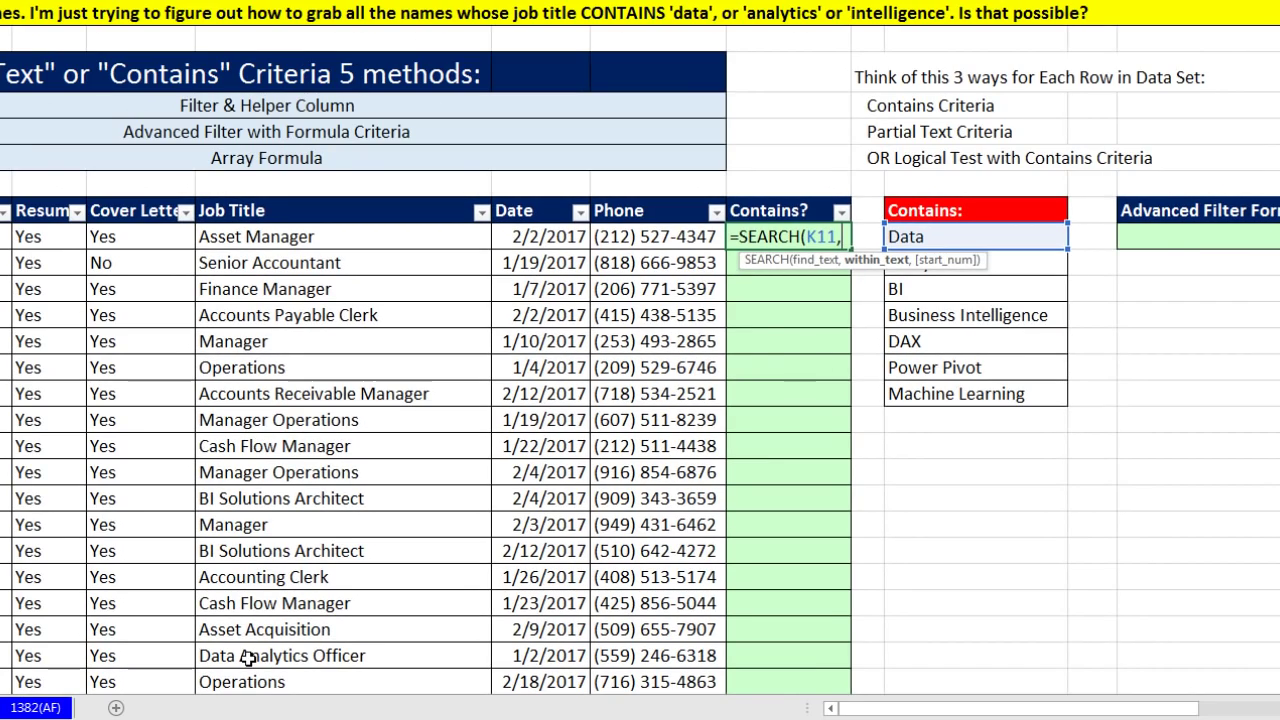
left_click(494, 719)
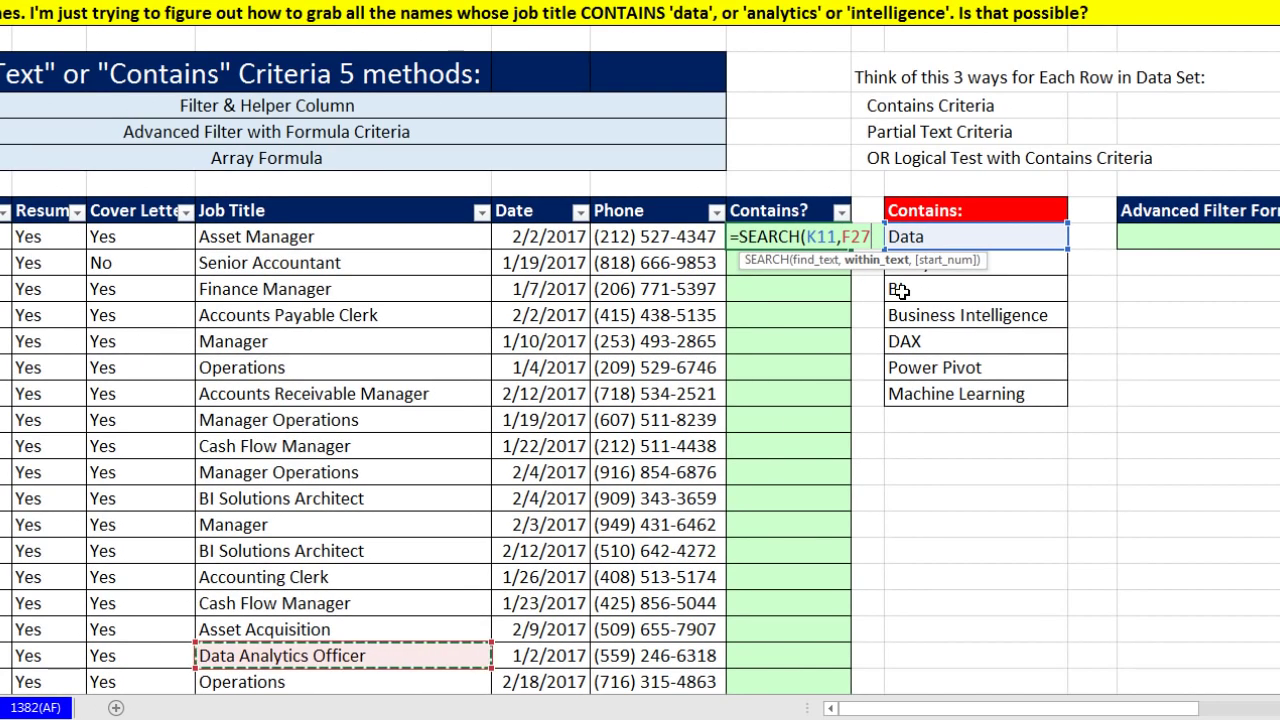
type(")")
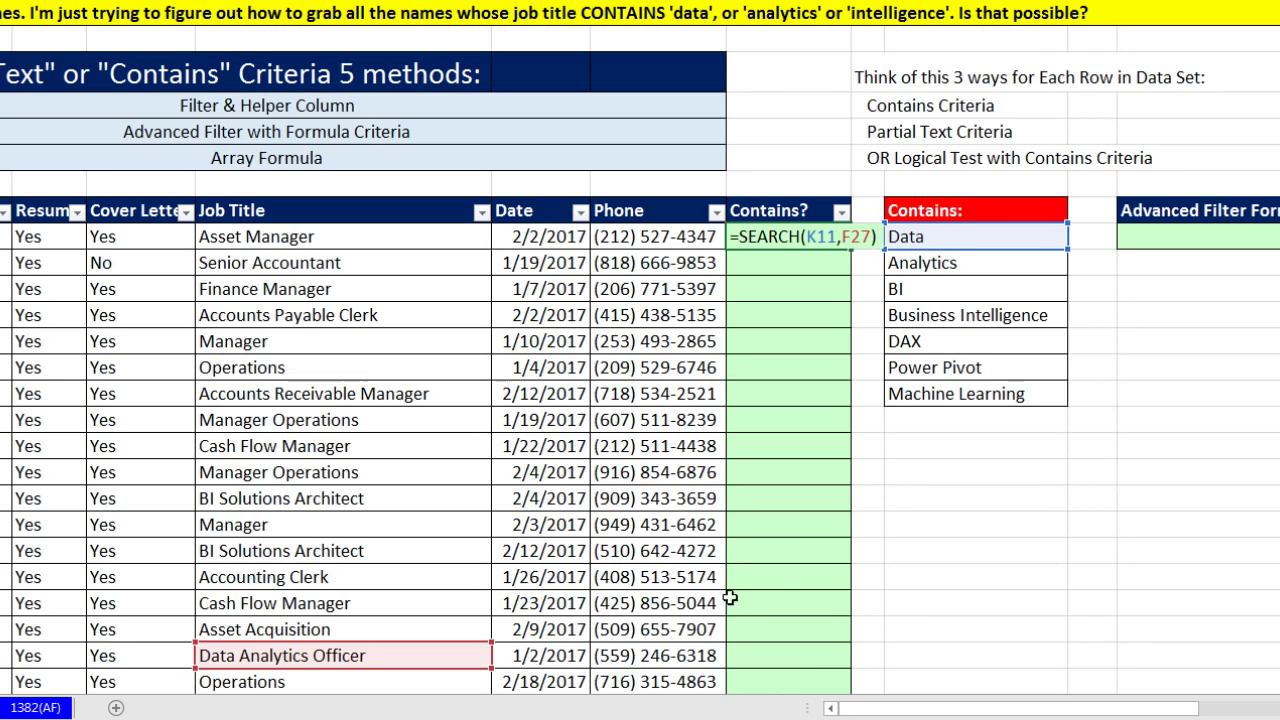
key("ctrl+Return")
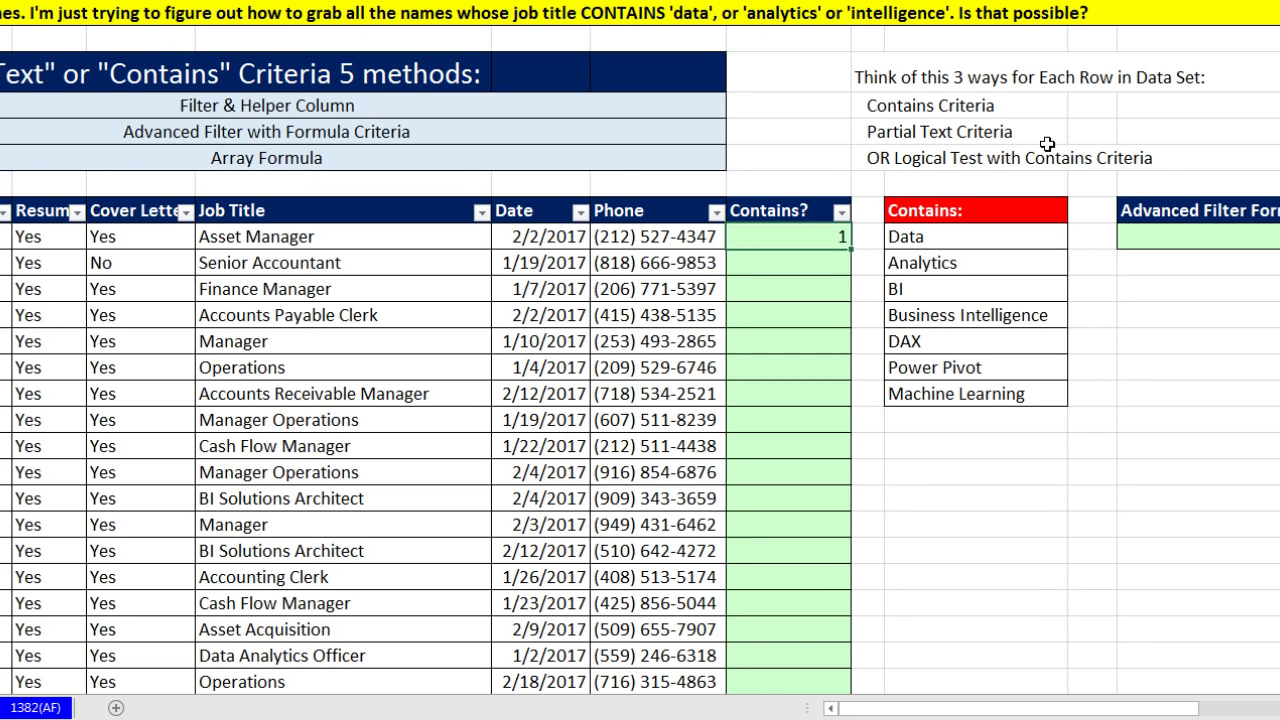
Edit the SEARCH formula in I11 so its find_text argument covers the whole keyword range K11:K17
key("F2")
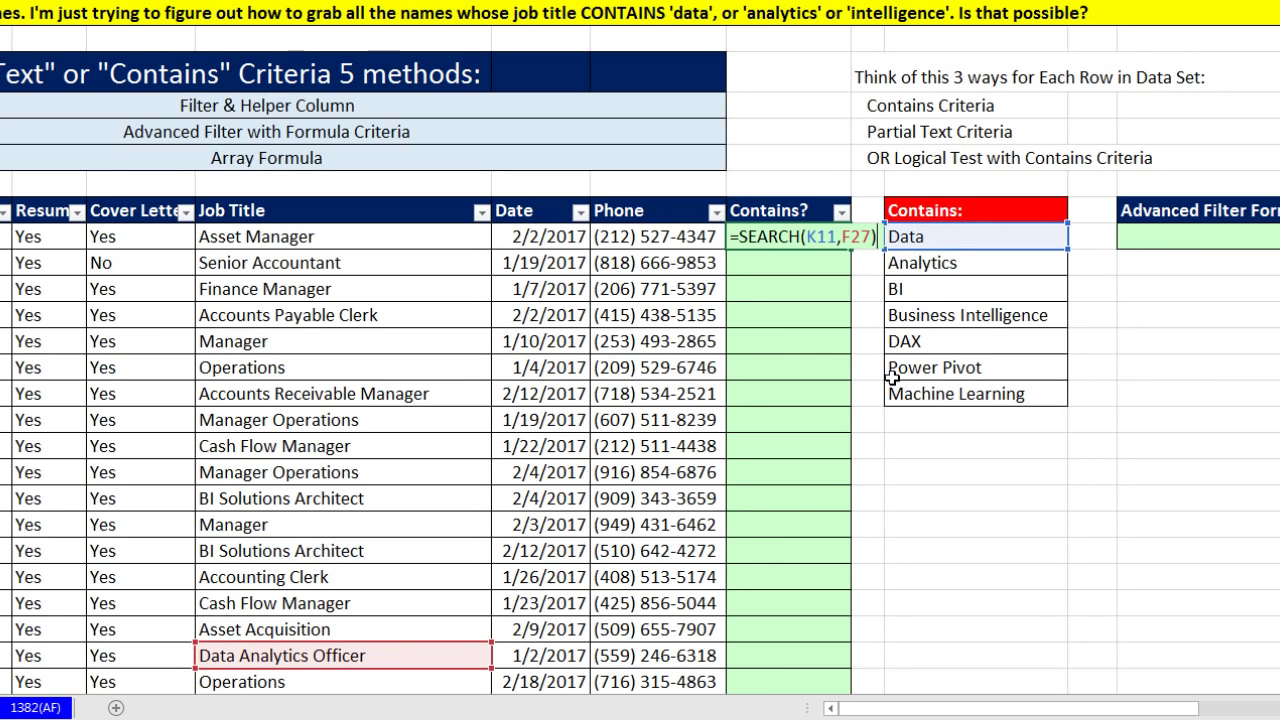
left_click(816, 237)
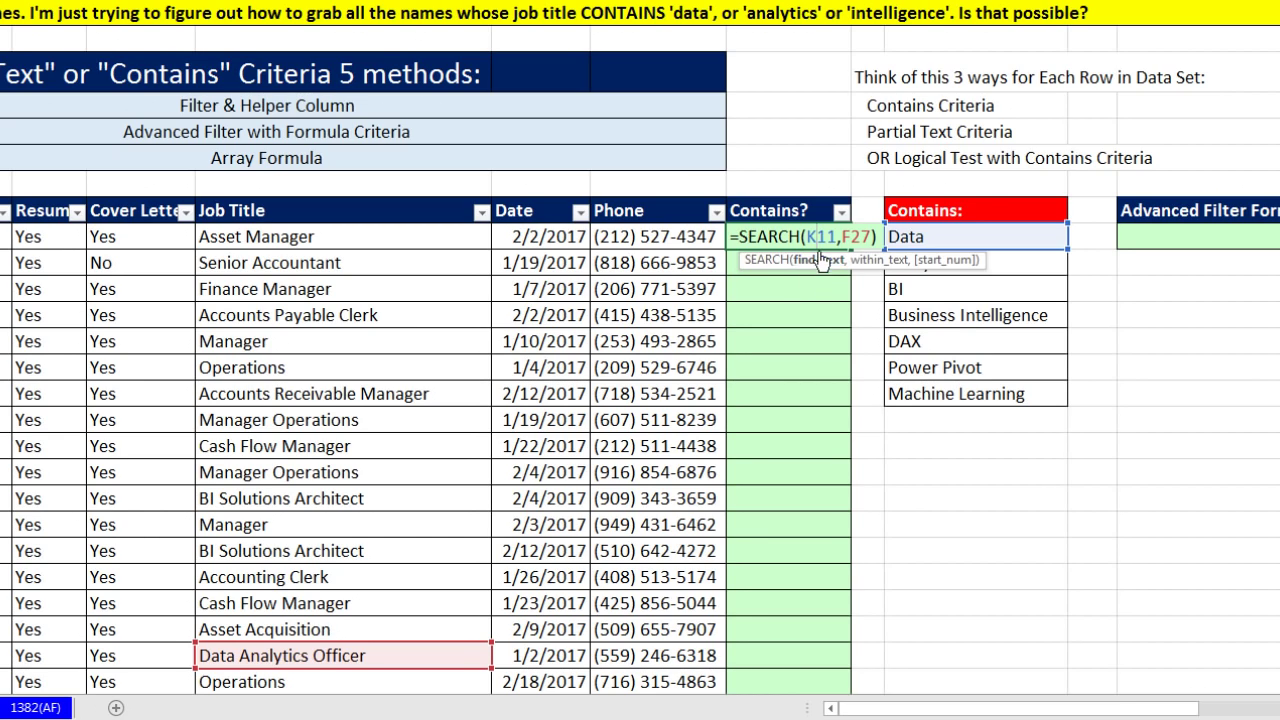
left_click_drag(940, 237, 948, 393)
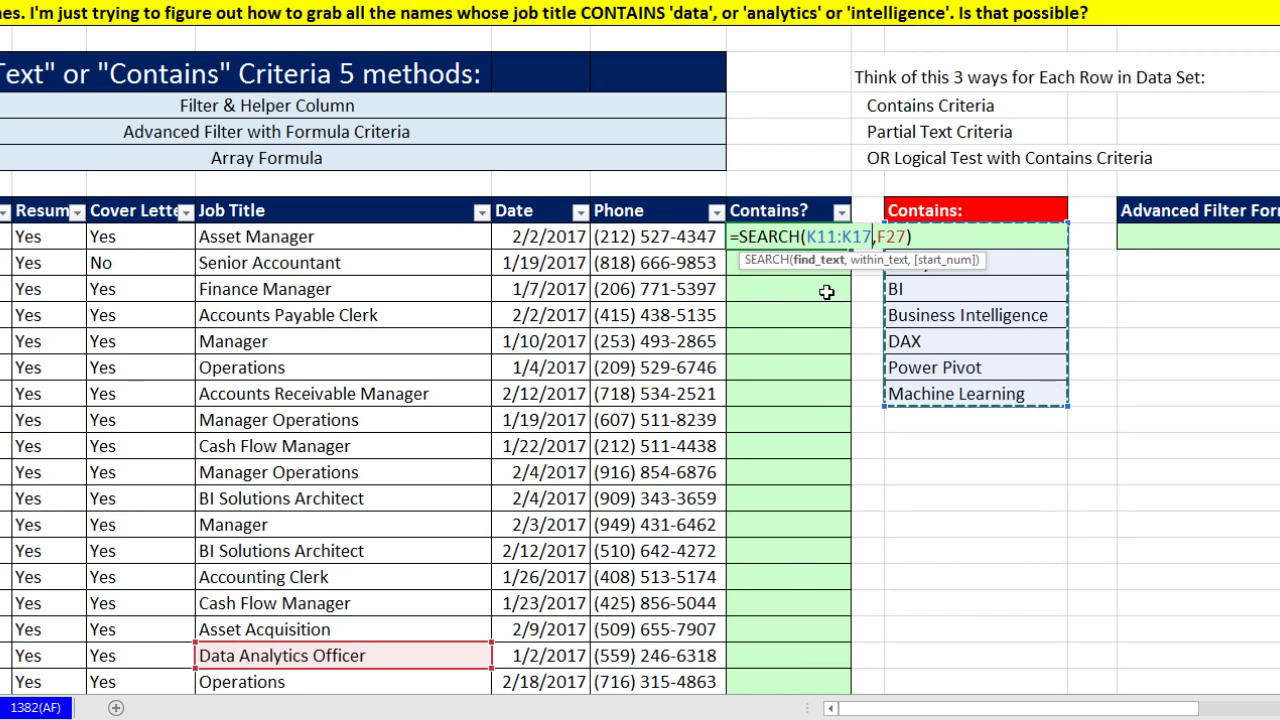
Evaluate the SEARCH formula within the cell to inspect its resulting array, and restore the formula
left_click(932, 242)
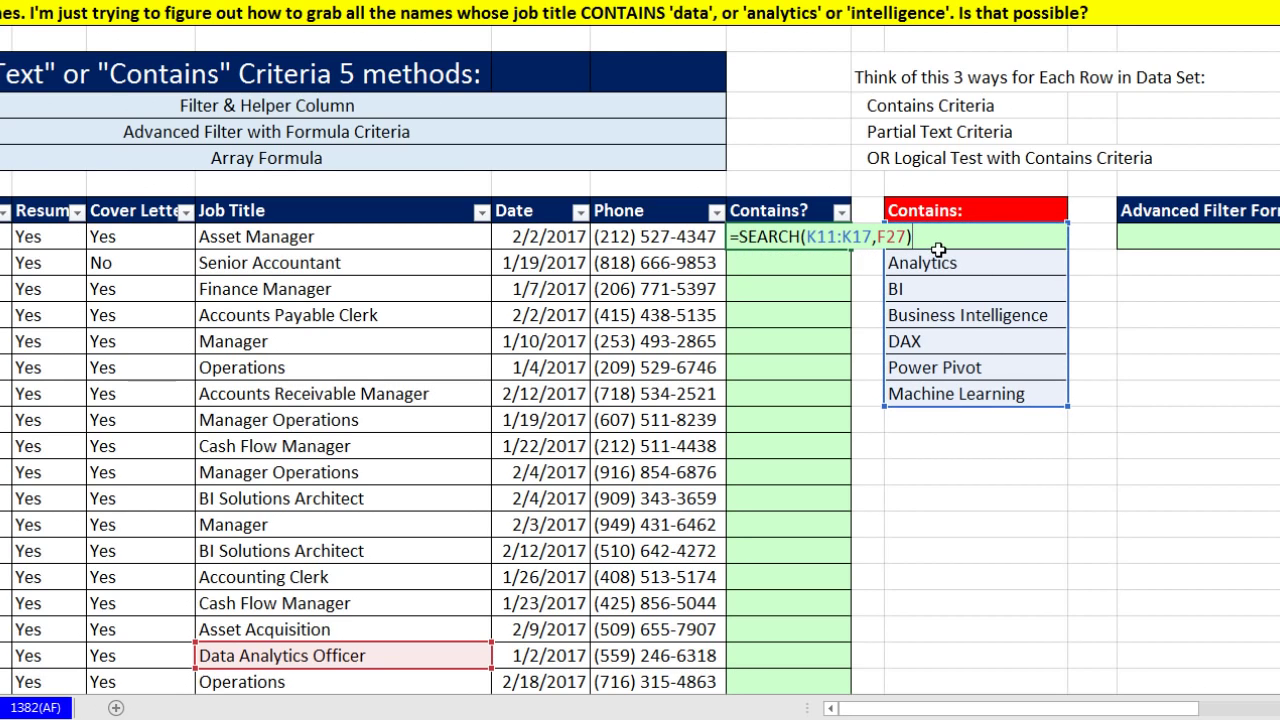
key("F9")
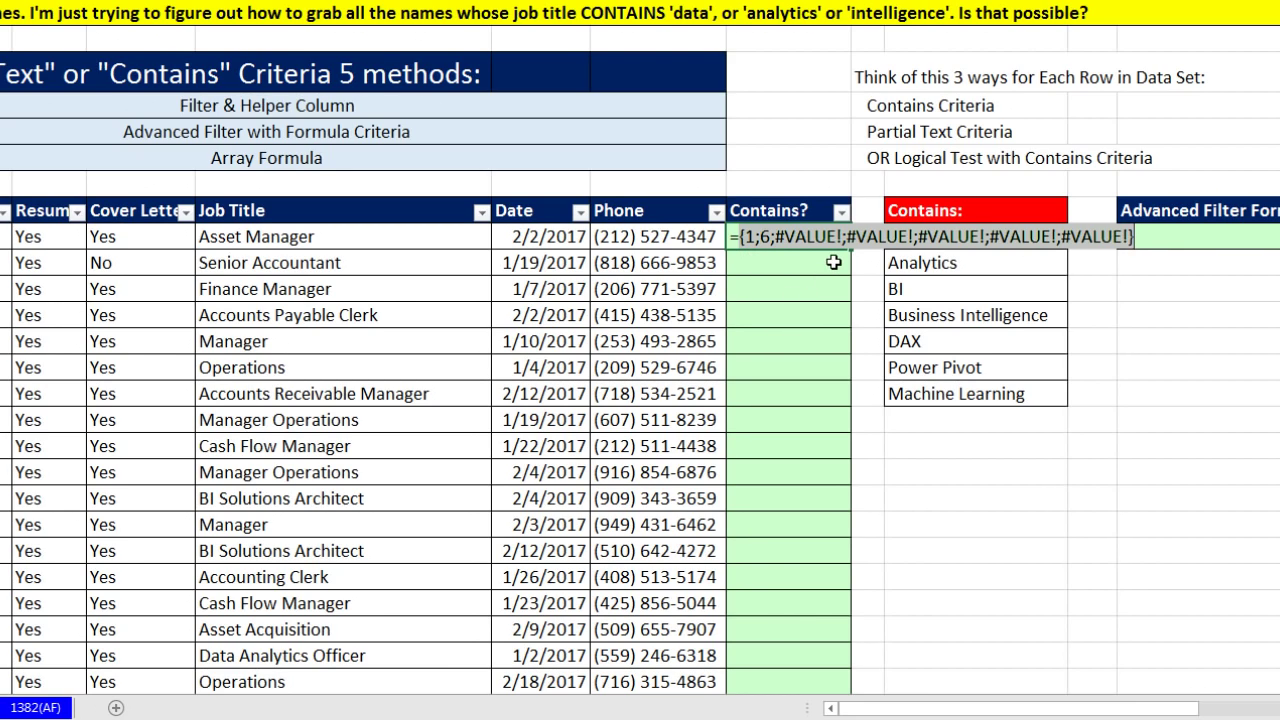
key("ctrl+z")
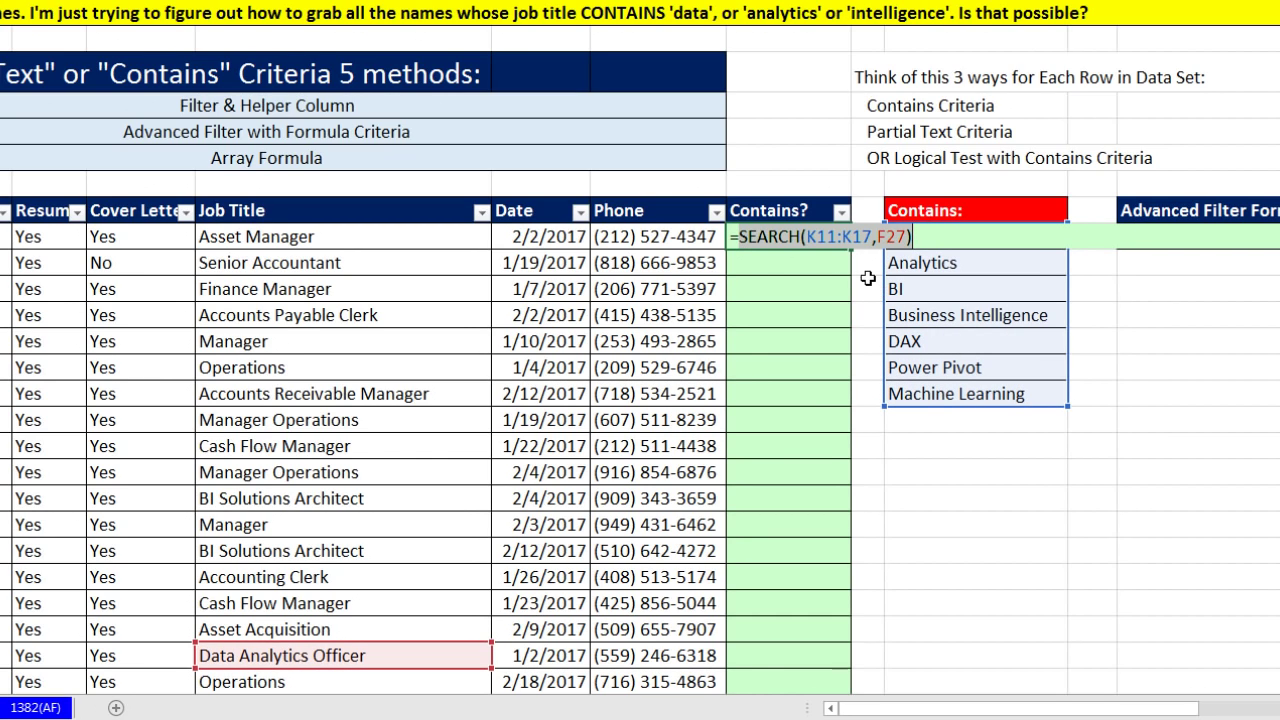
Lock the keyword range in the I11 SEARCH formula as $K$11:$K$17 and point its within_text argument at F11
left_click(834, 237)
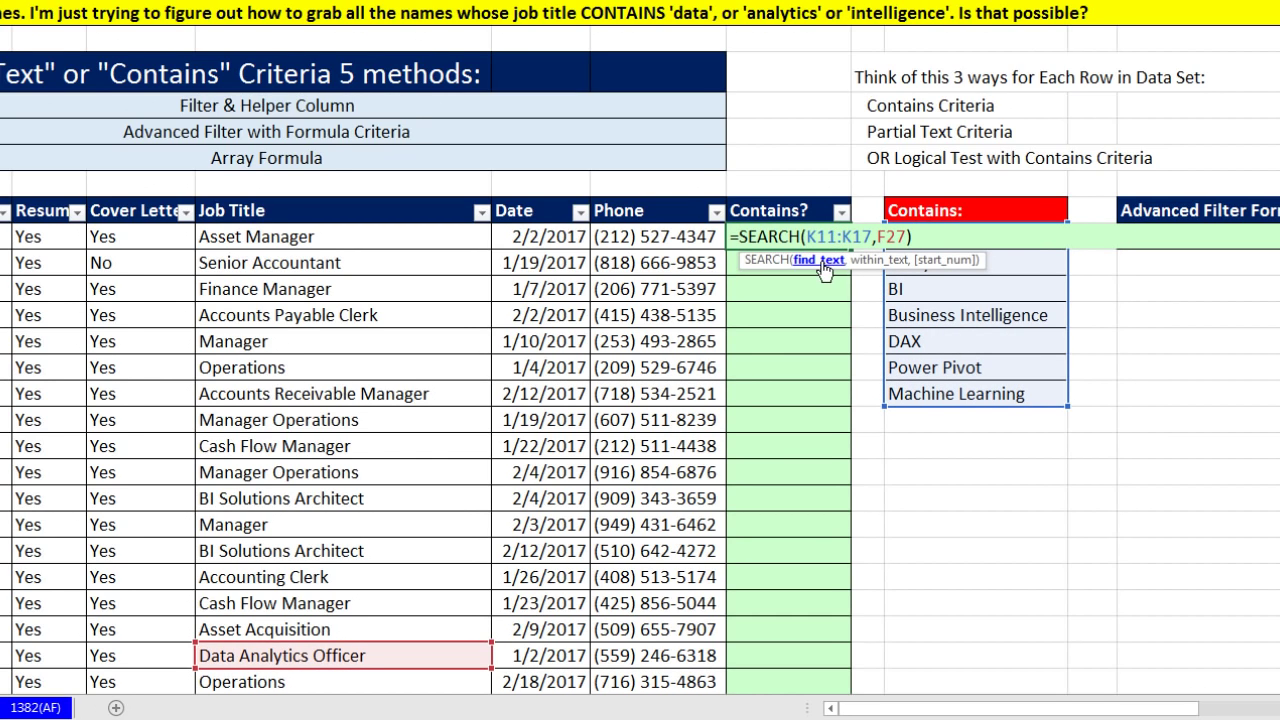
left_click(807, 264)
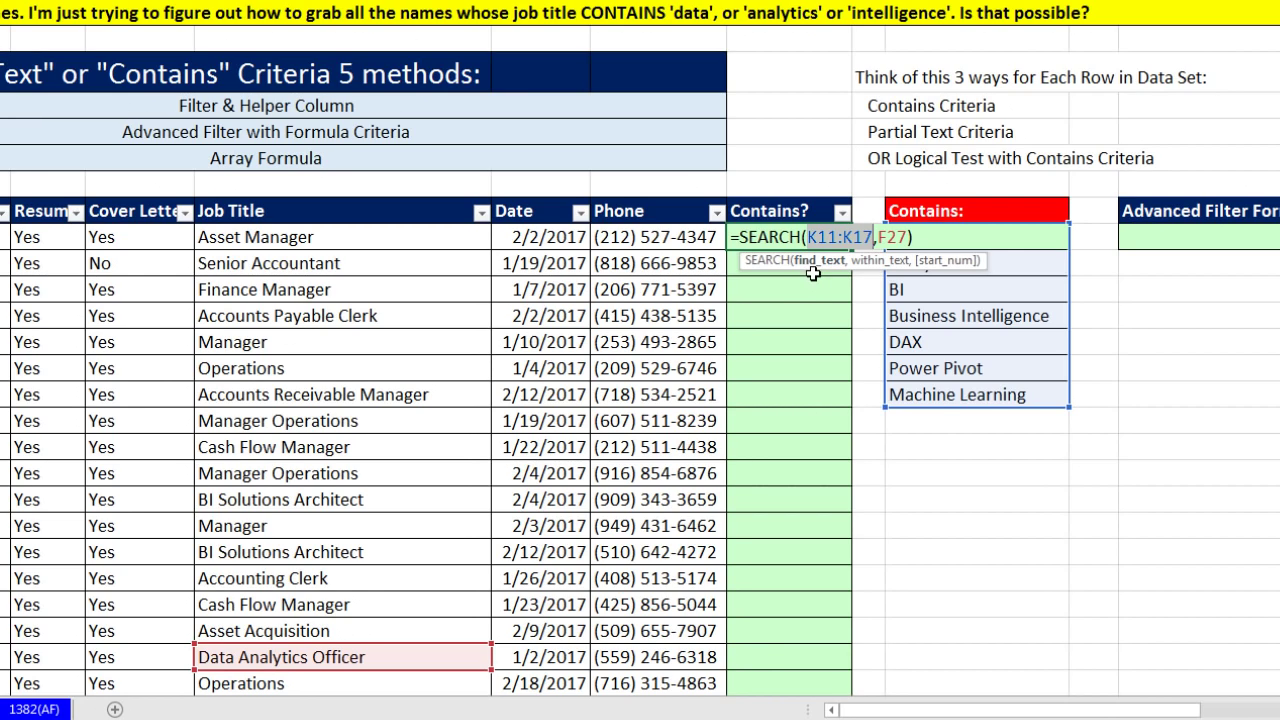
key("F4")
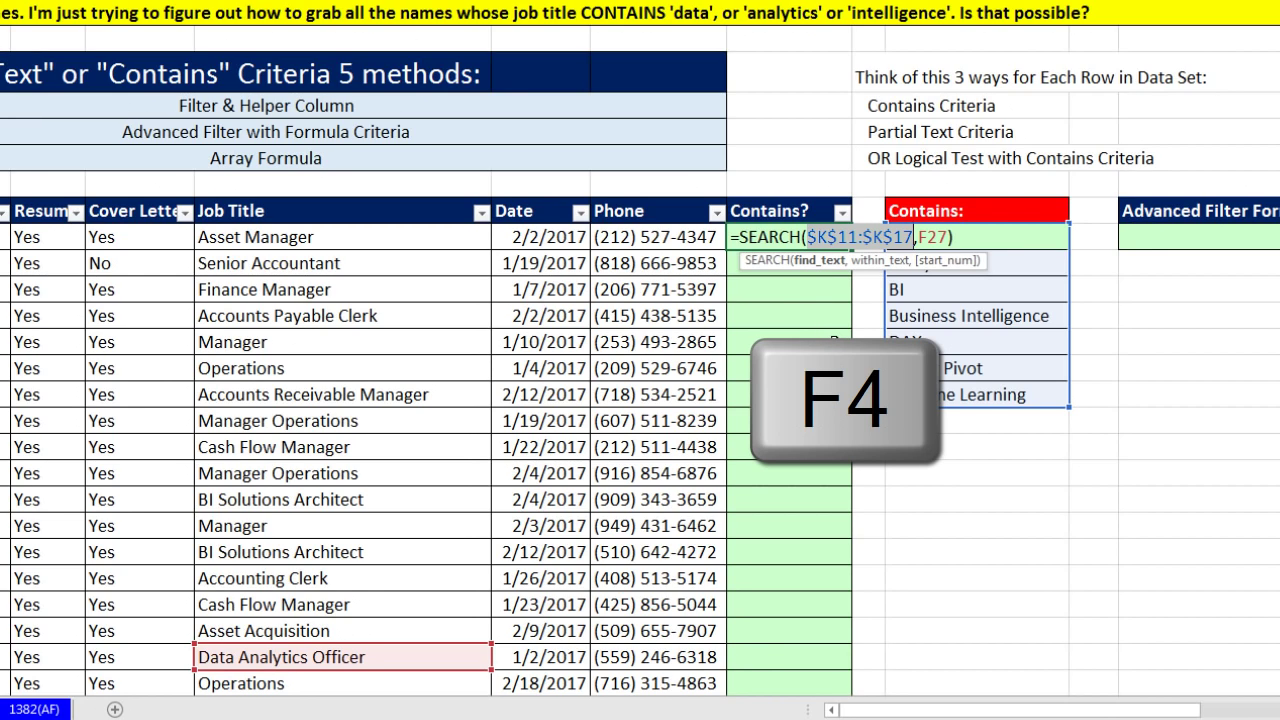
left_click(884, 262)
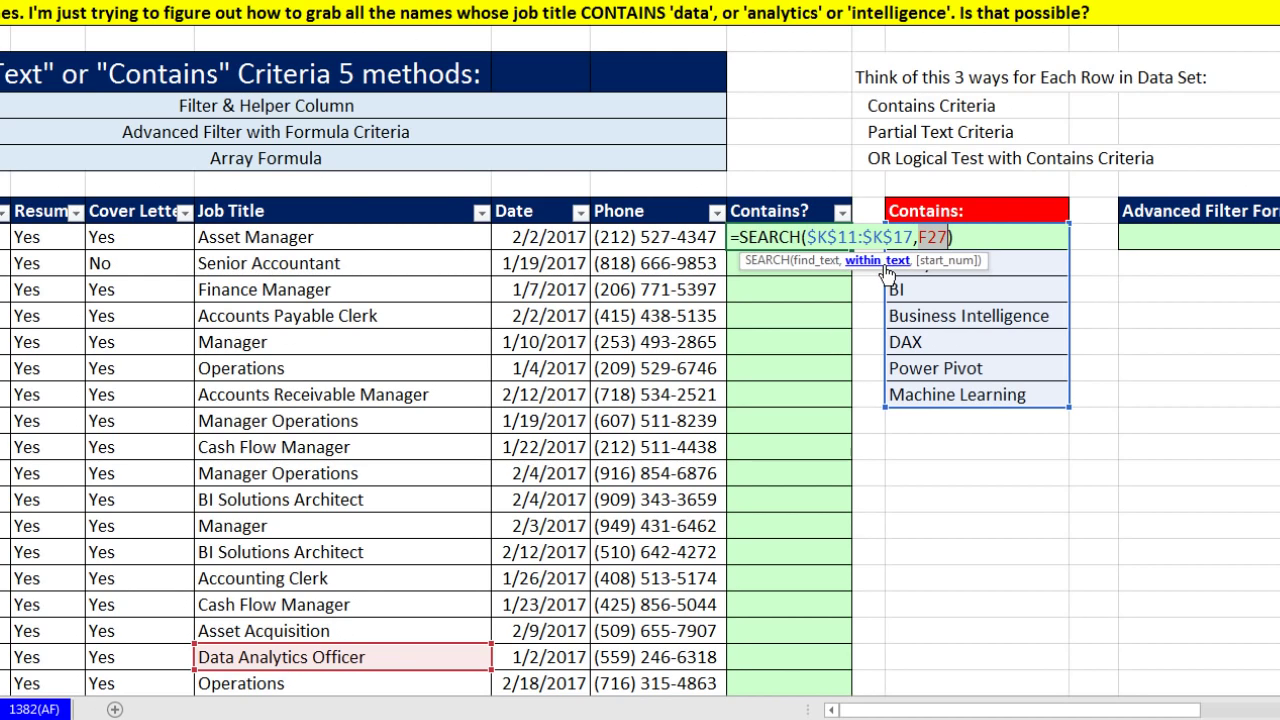
left_click(369, 236)
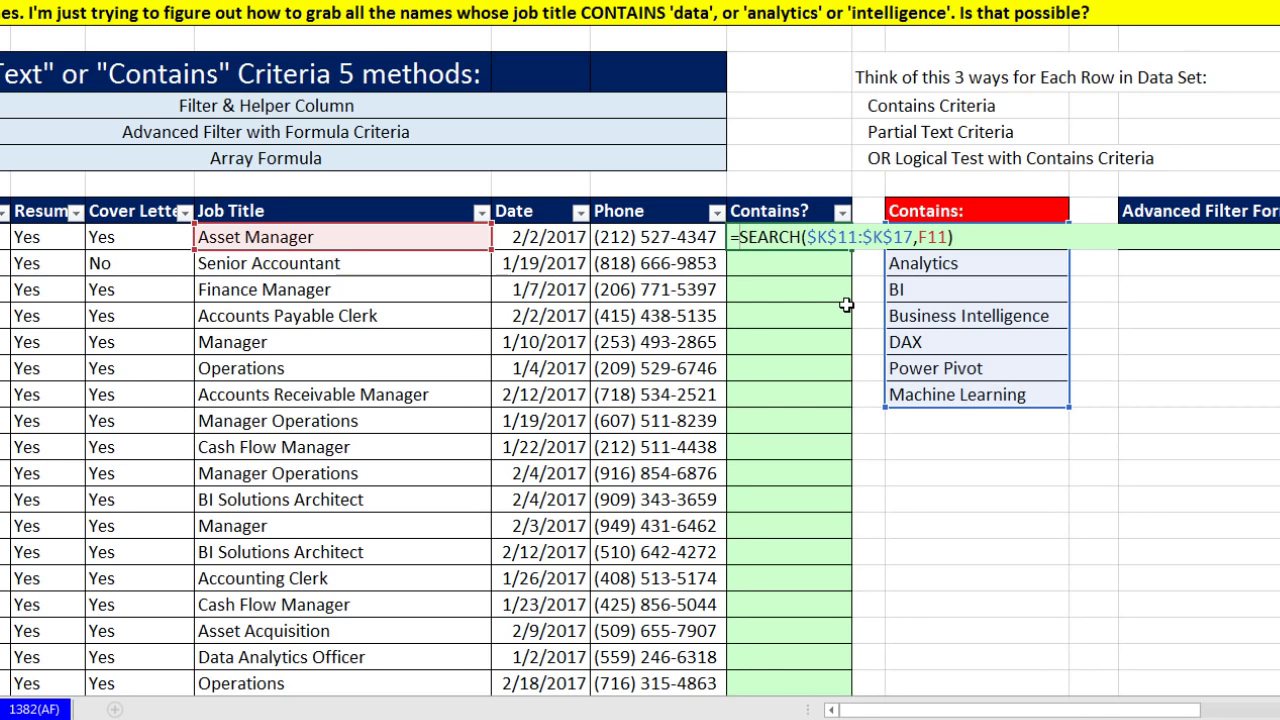
Wrap the SEARCH expression in I11 in ISNUMBER, giving =ISNUMBER(SEARCH($K$11:$K$17,F11))
type("isnu")
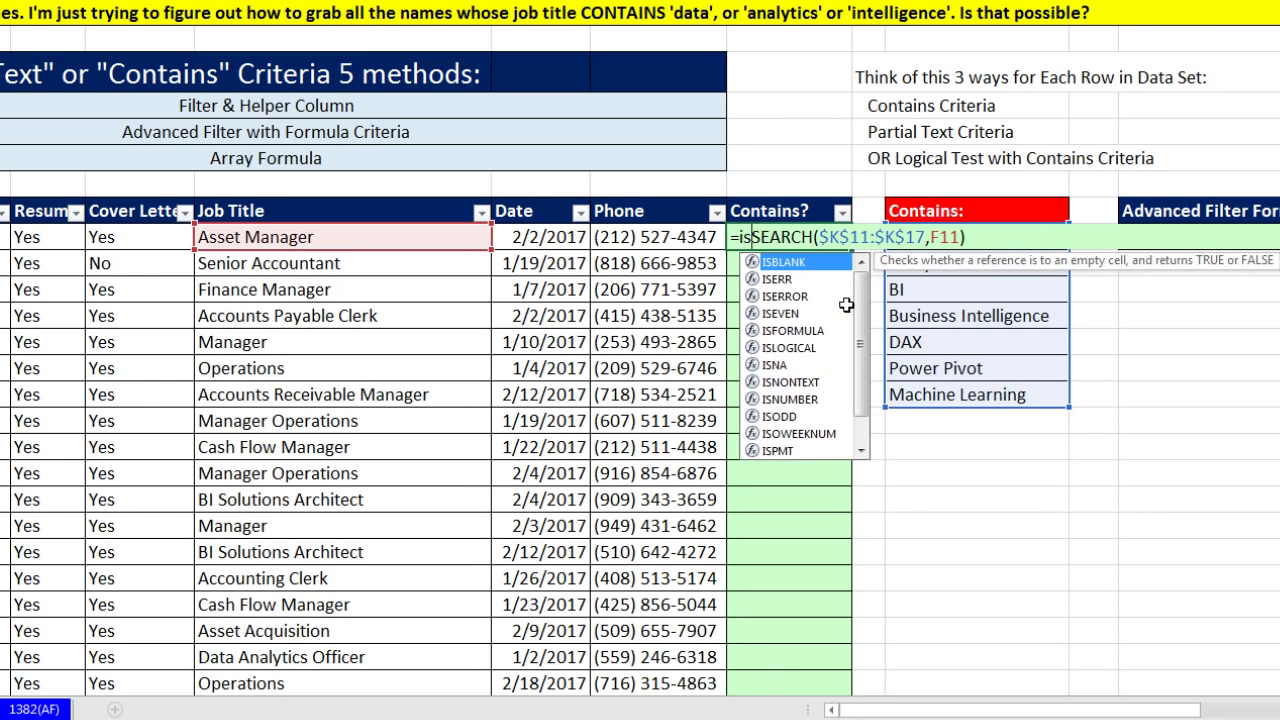
key("Tab")
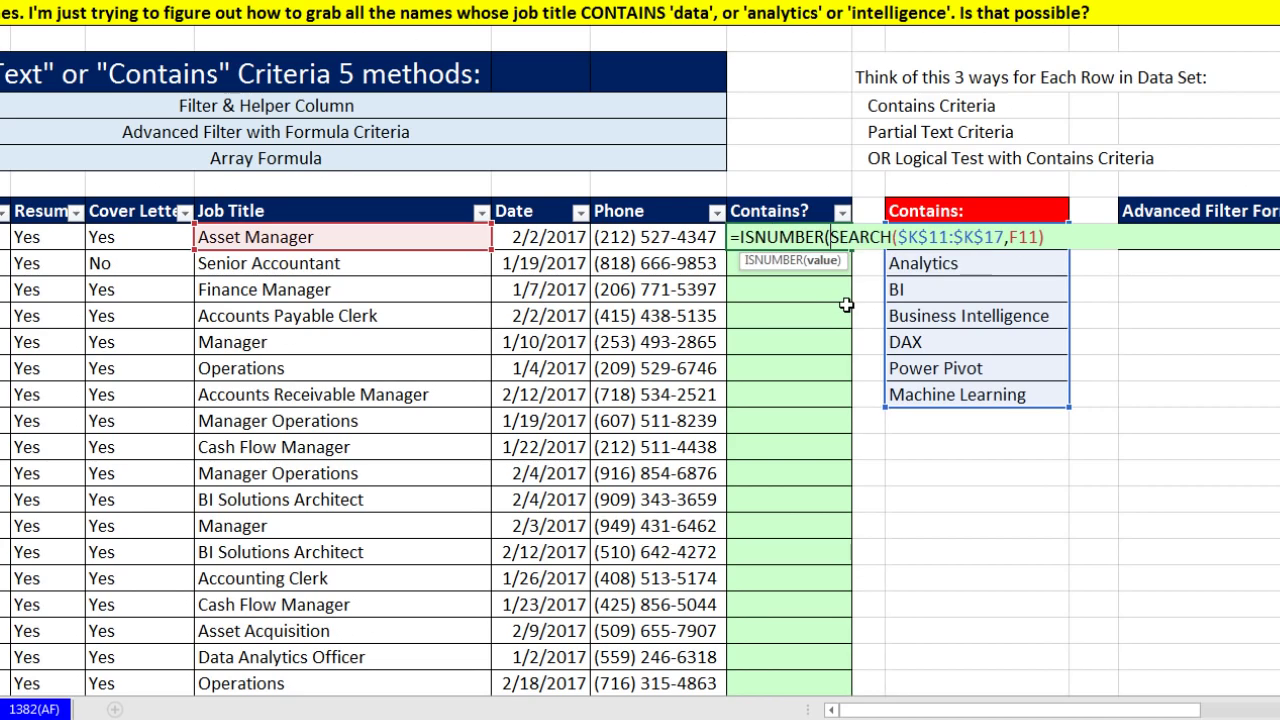
left_click(822, 261)
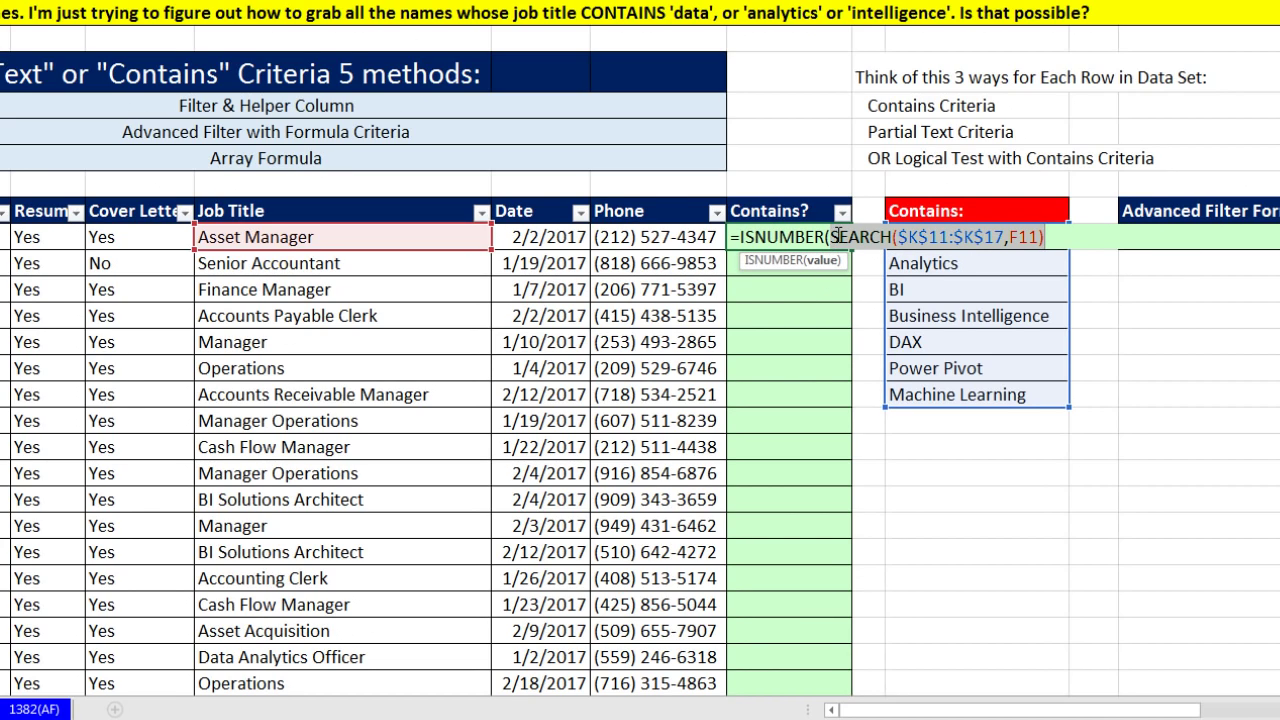
left_click(1060, 236)
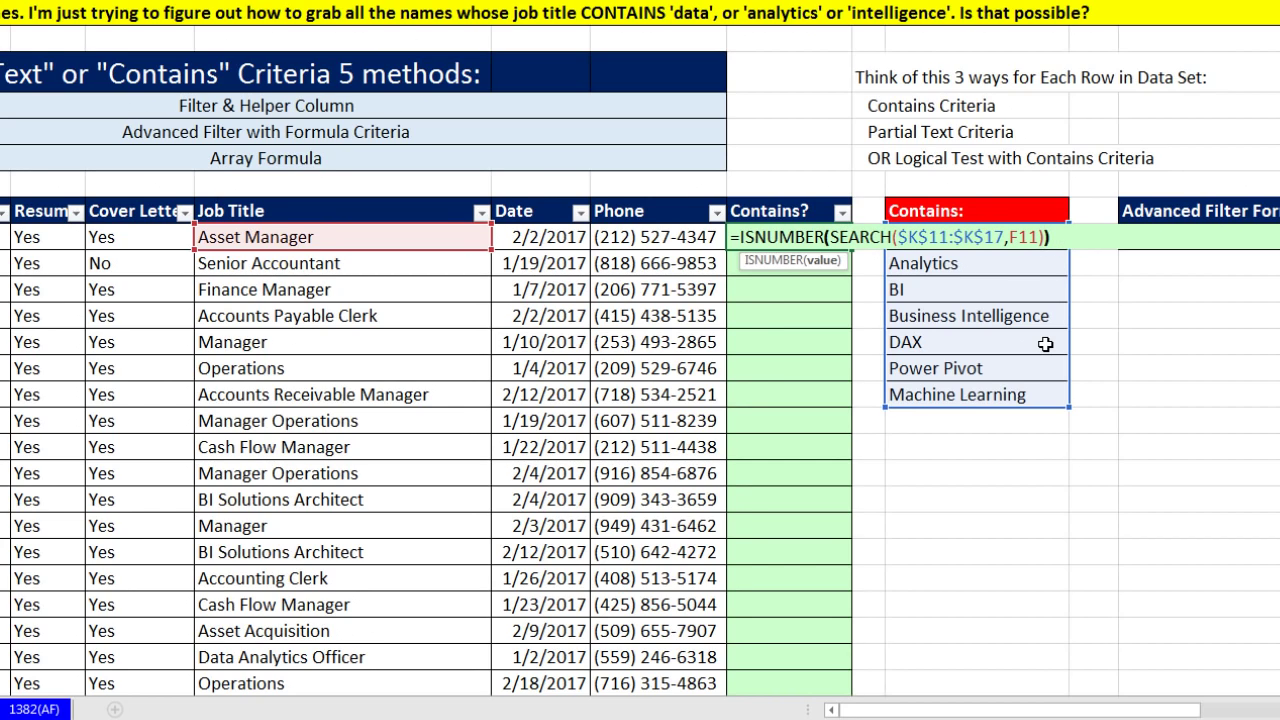
Inspect and restore the ISNUMBER formula's array in I11, and copy the entered formula down the Contains? column
key("F9")
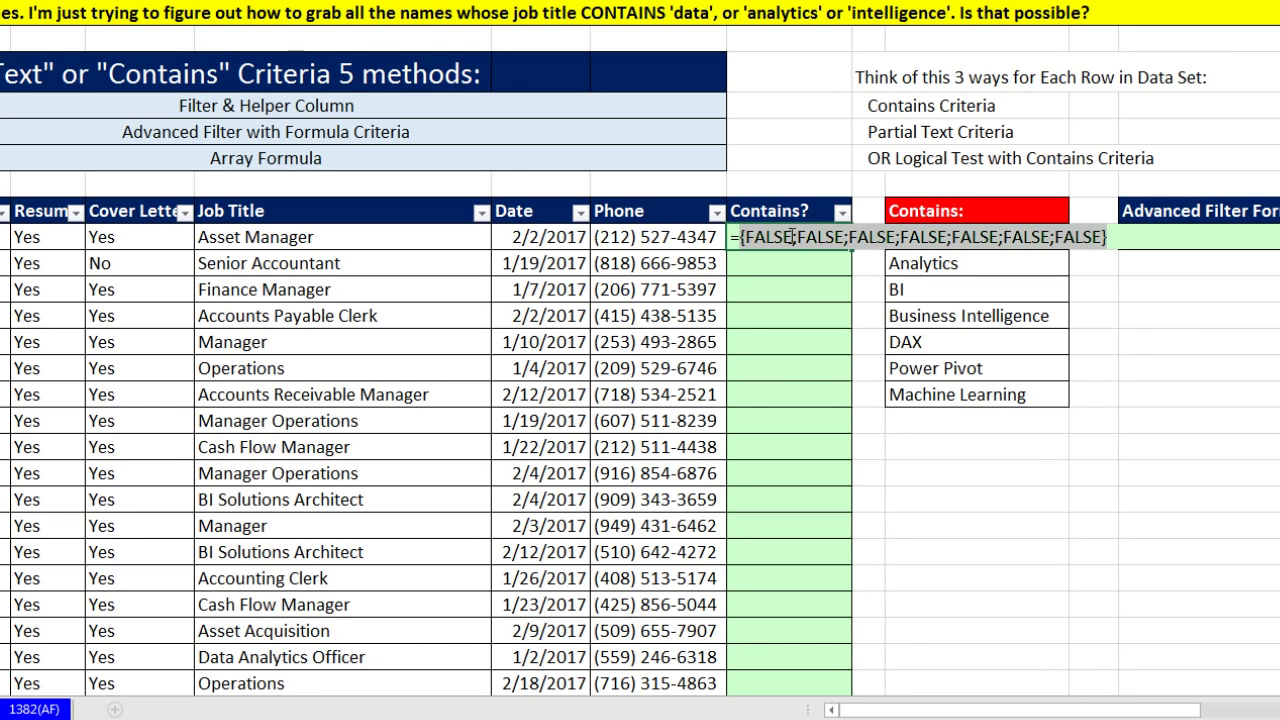
key("ctrl+z")
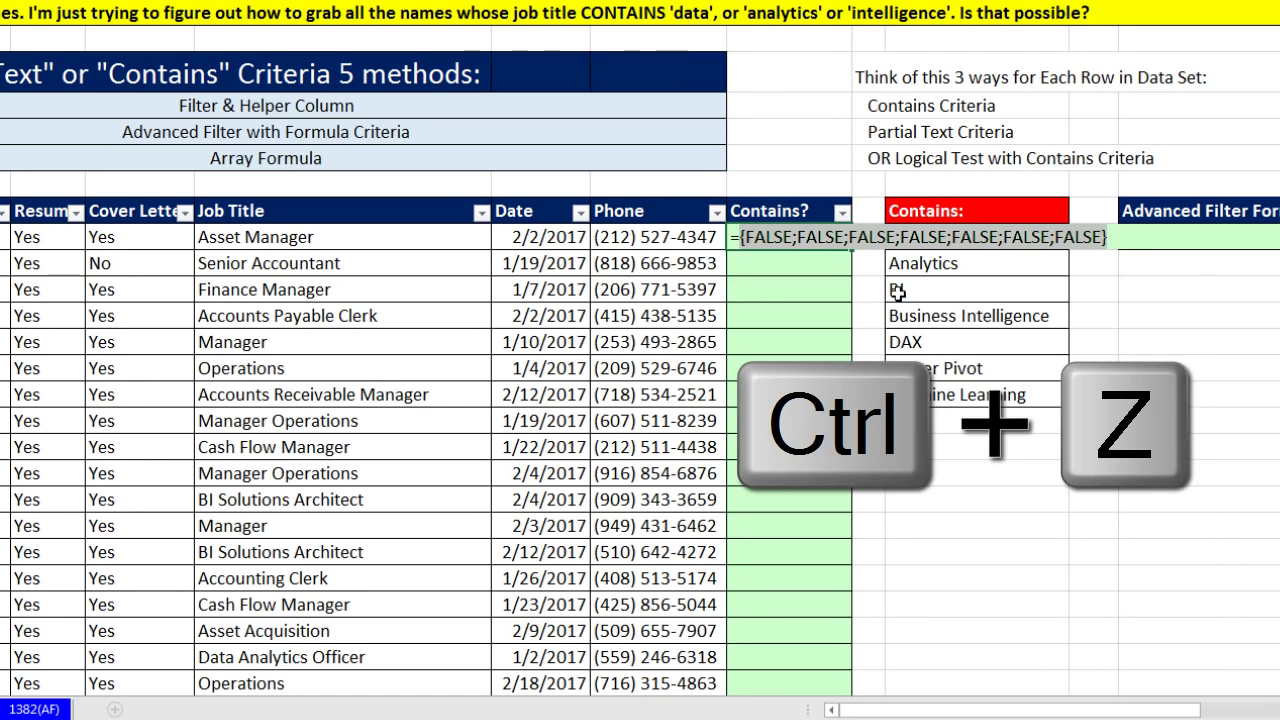
key("ctrl+Return")
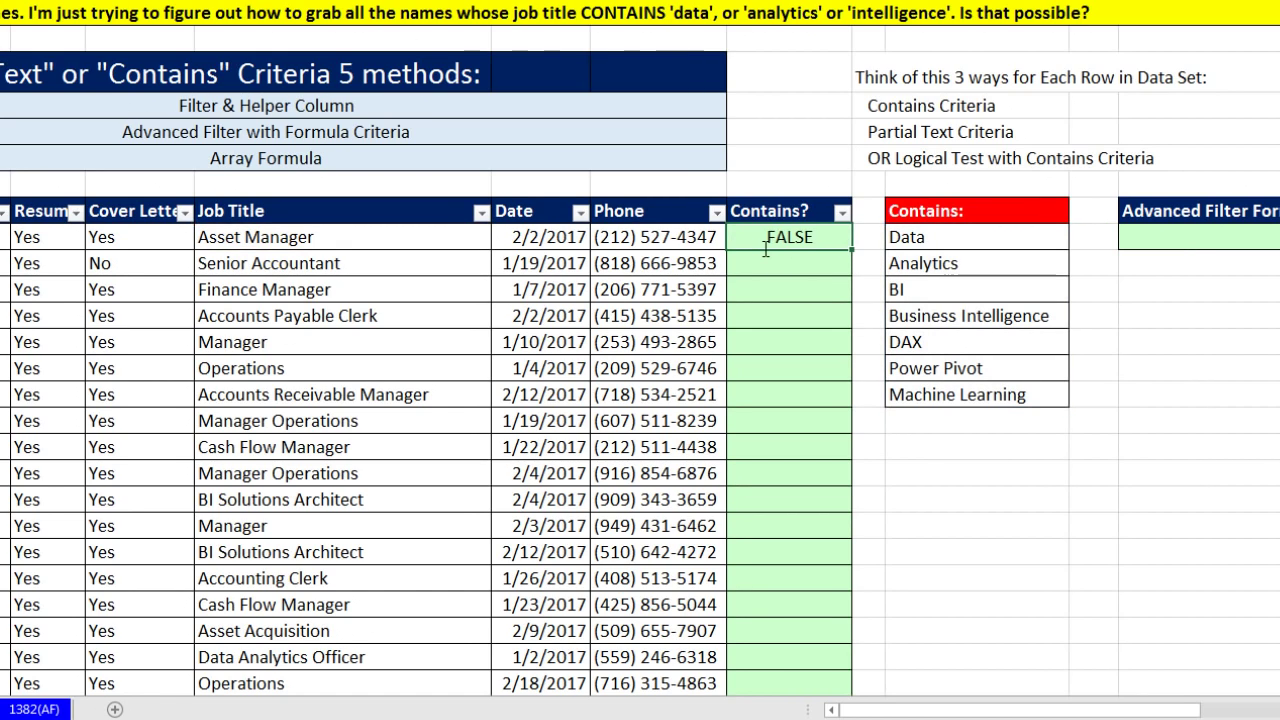
left_click_drag(852, 250, 840, 694)
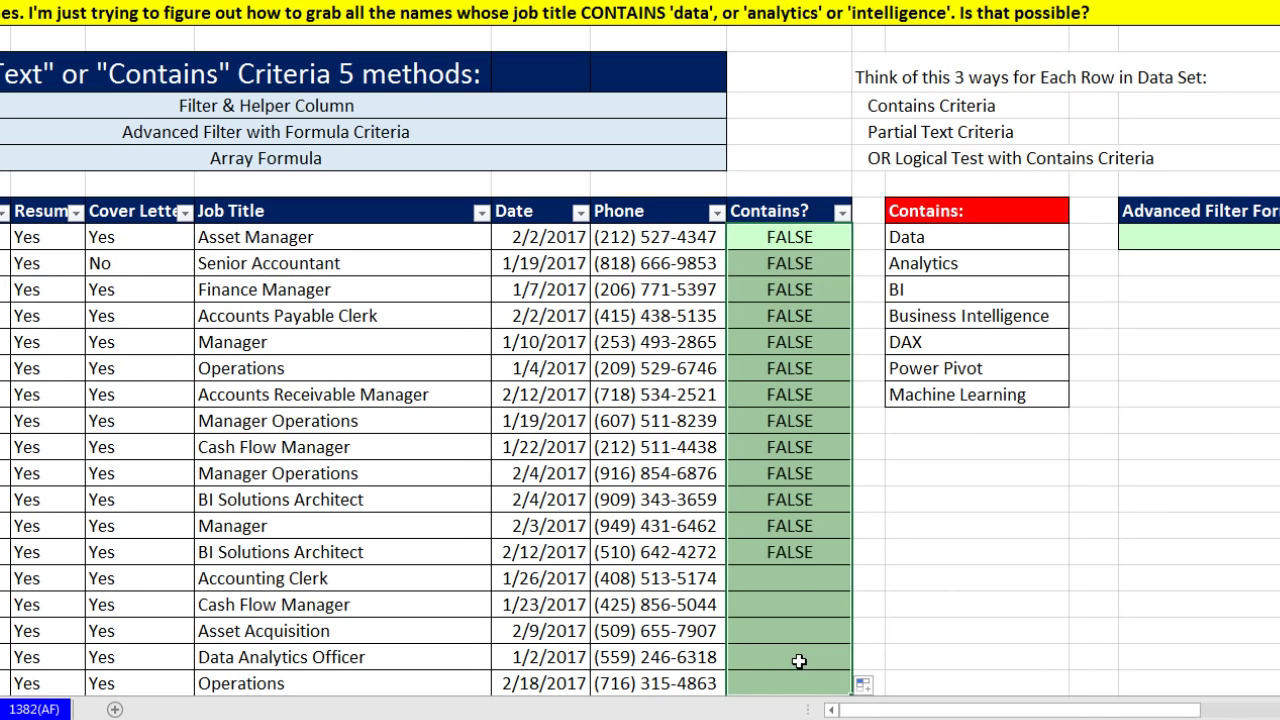
Evaluate the Contains? formula in the Data Analytics Officer row to inspect its array, and cancel the edit
left_click(790, 657)
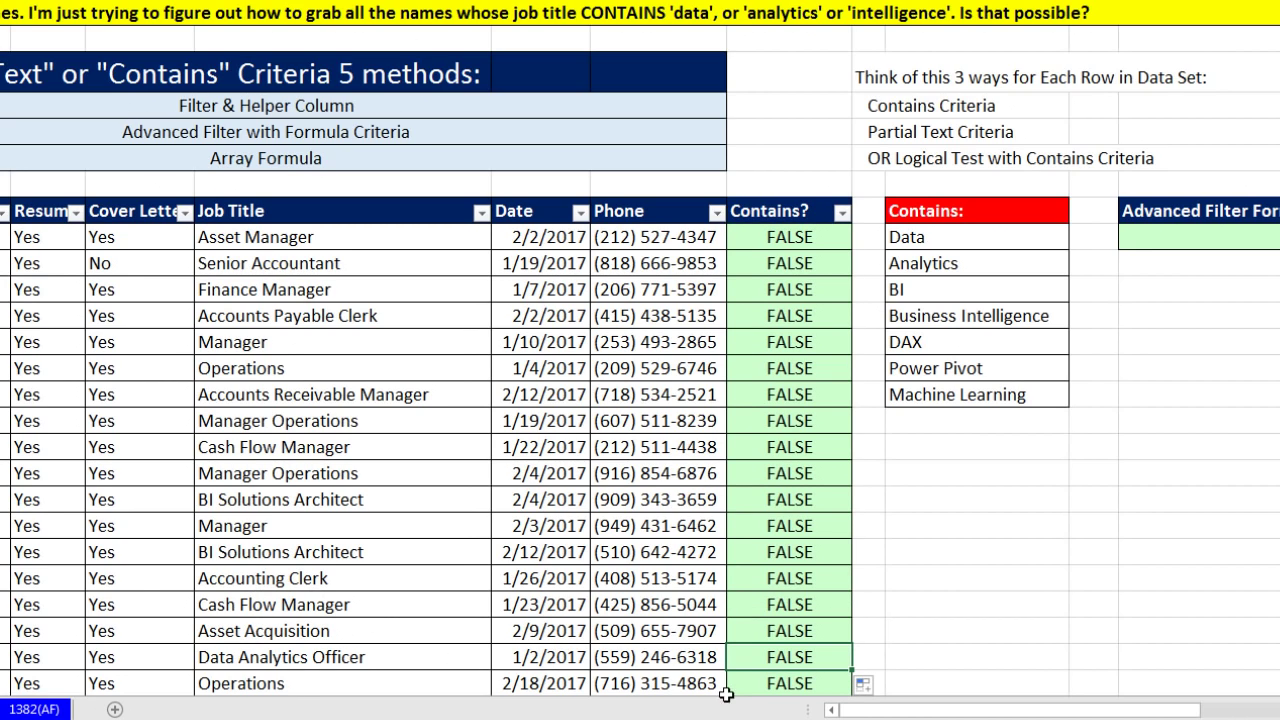
key("F2")
key("F9")
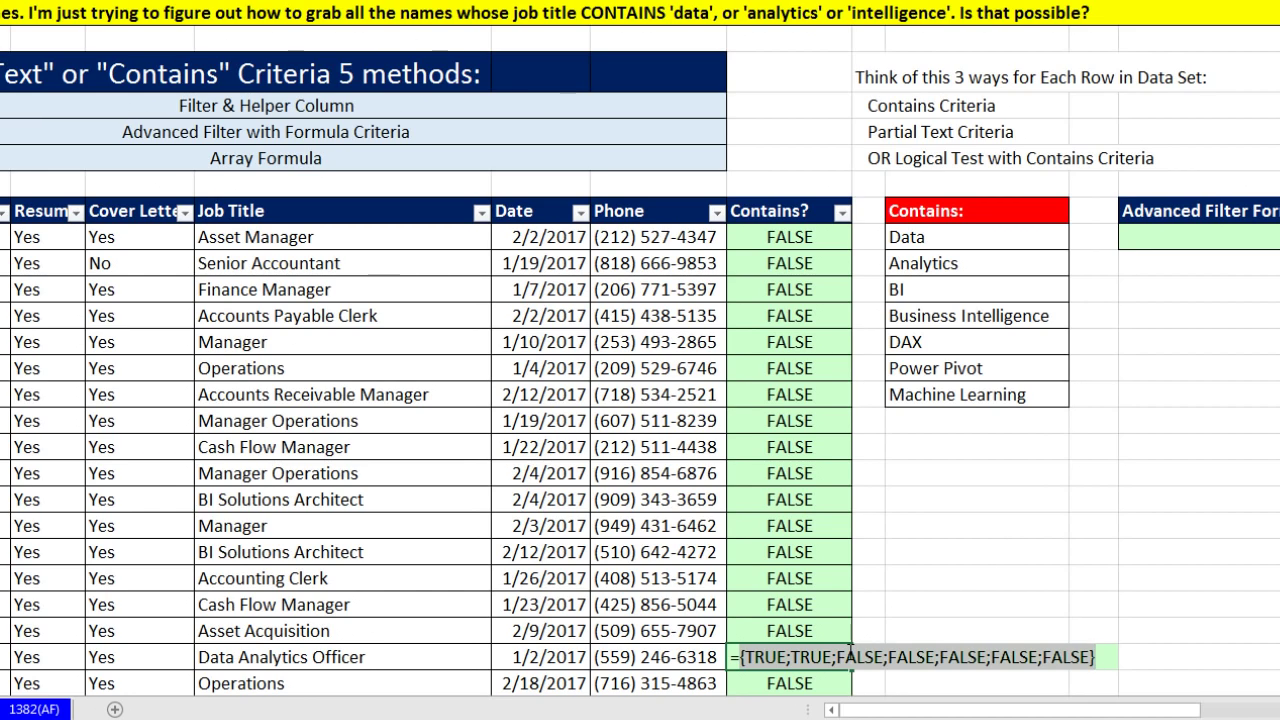
key("Escape")
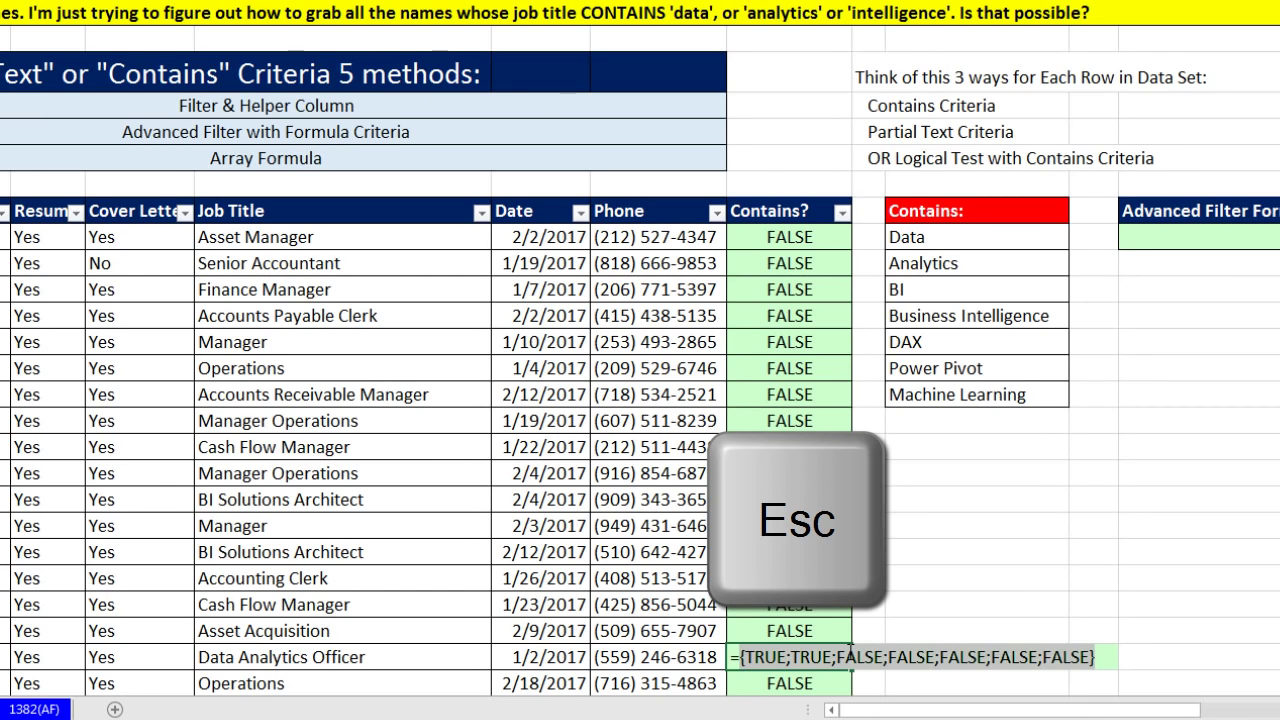
key("Escape")
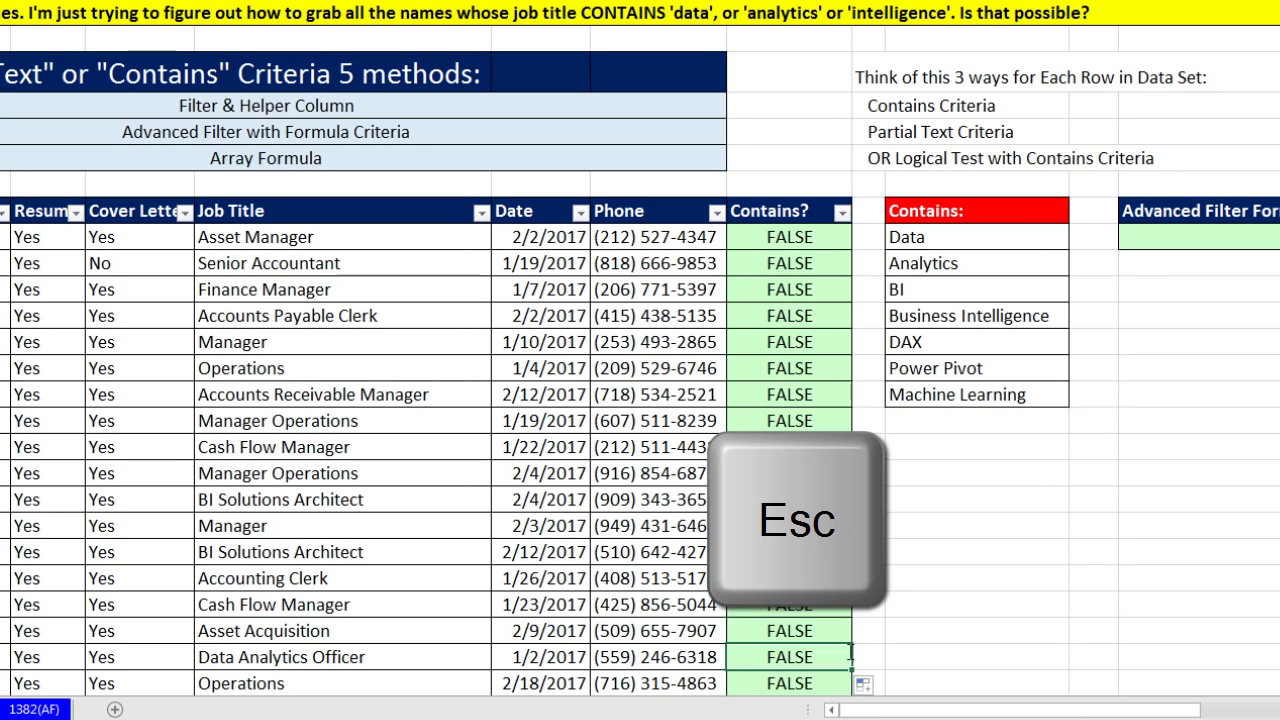
Wrap the I11 formula in OR and enter =OR(ISNUMBER(SEARCH($K$11:$K$17,F11))) as an array formula
key("F2")
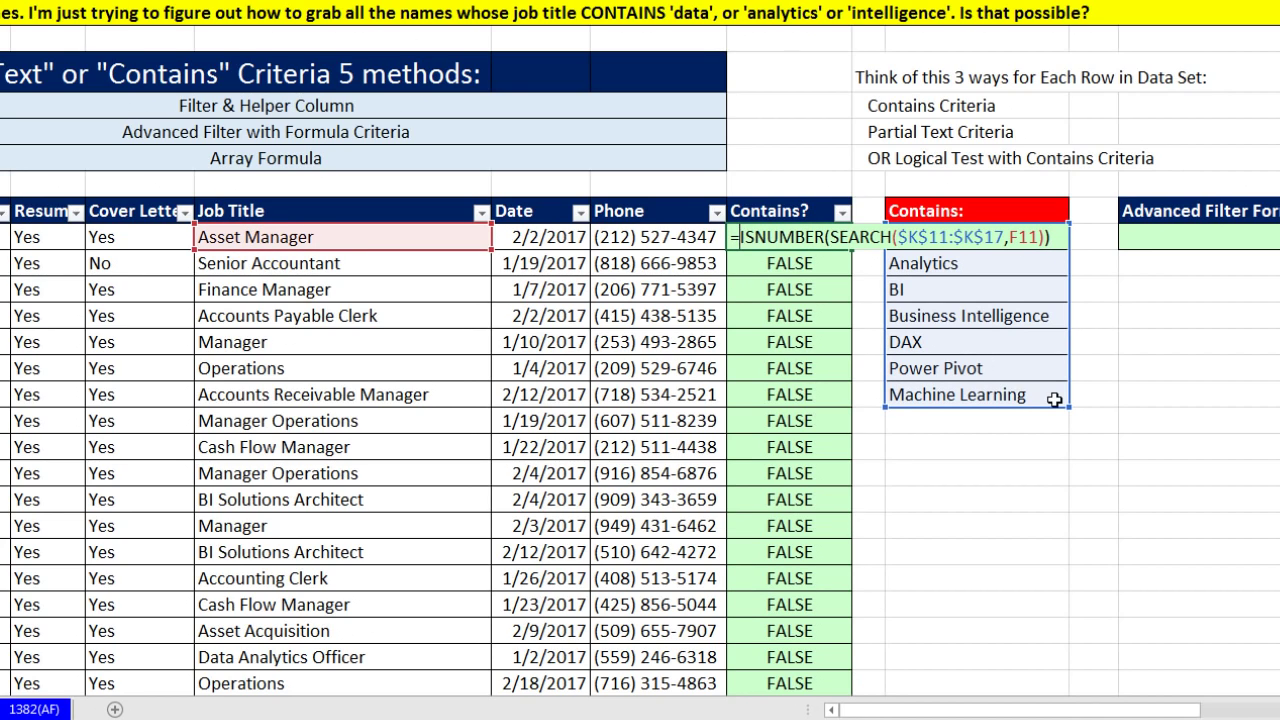
type("or")
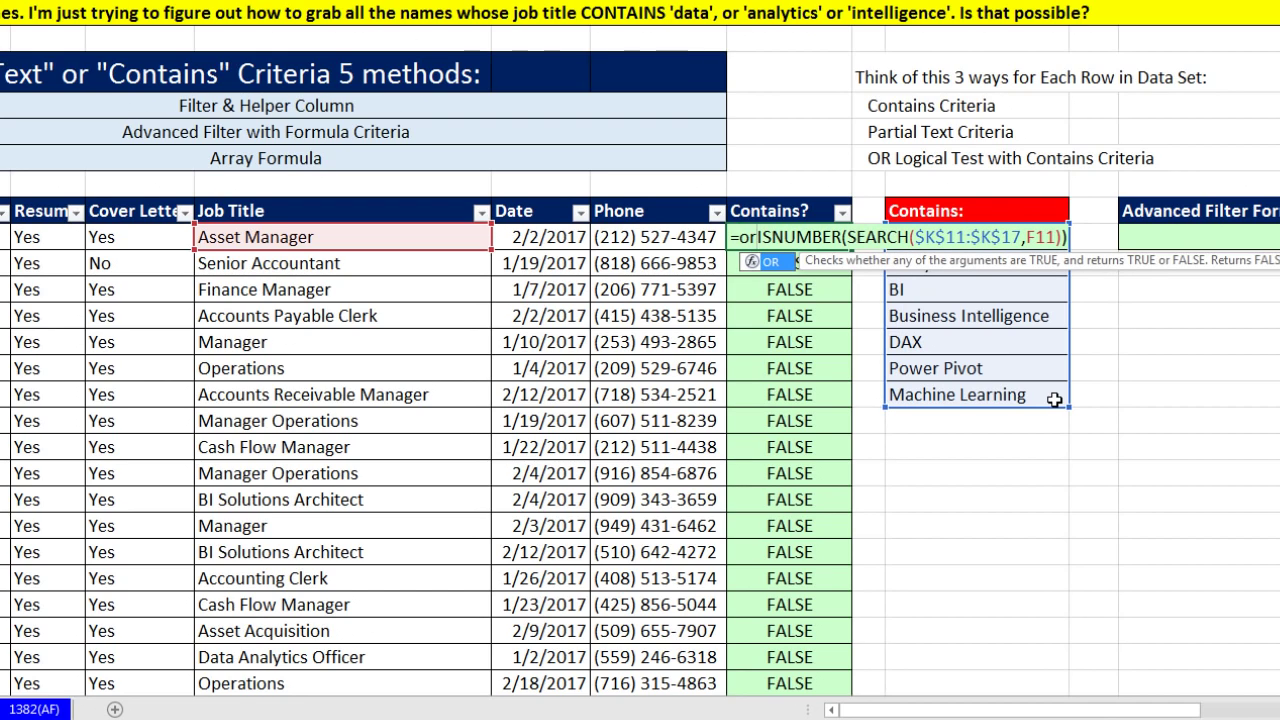
key("Tab")
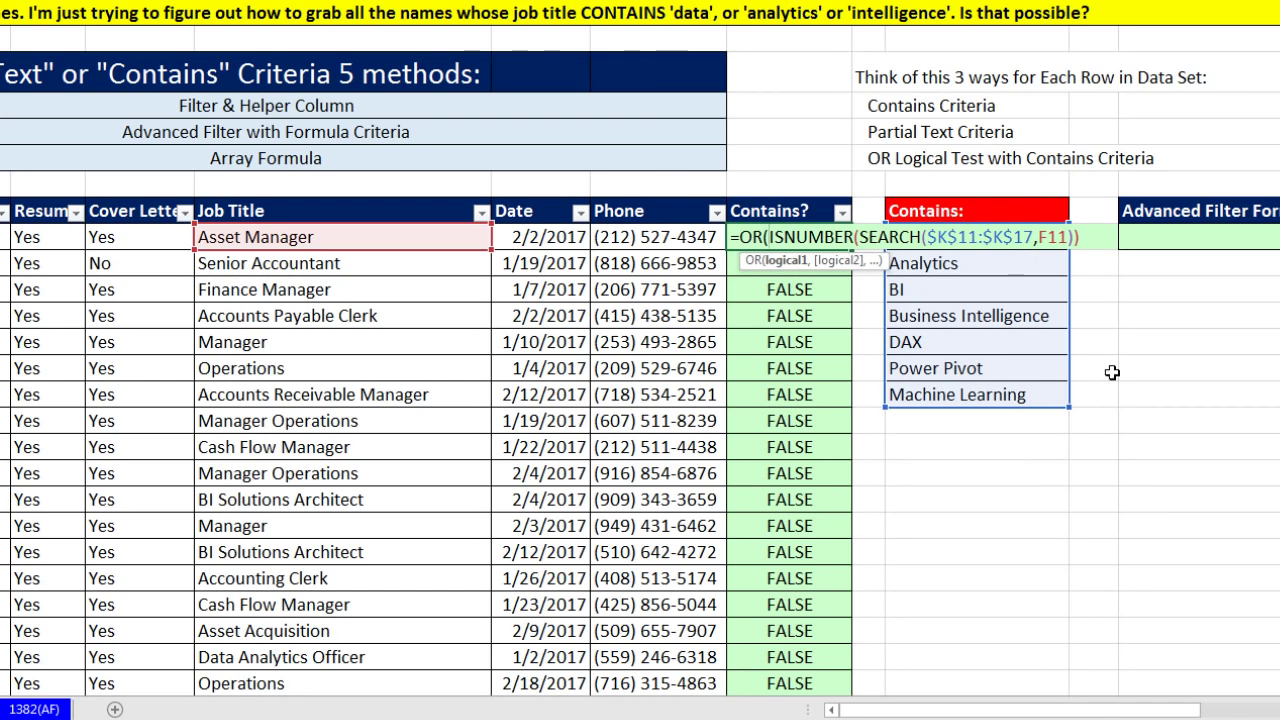
left_click(787, 261)
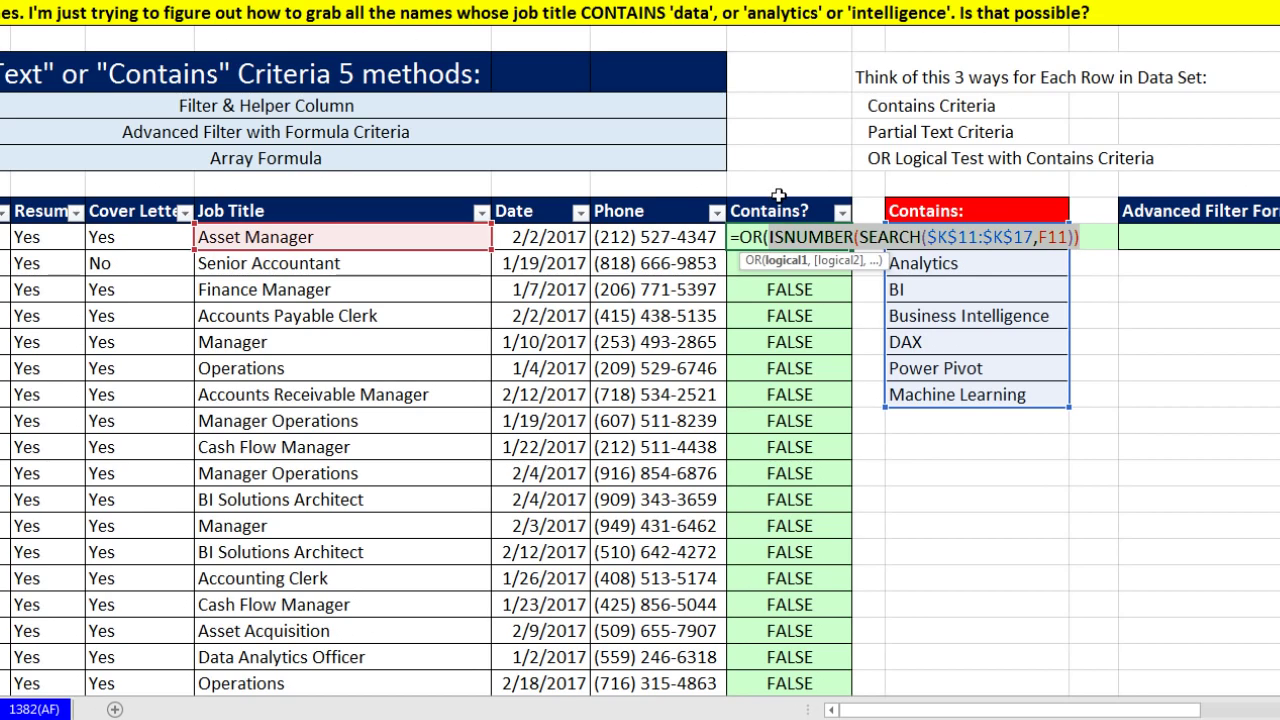
left_click(1100, 242)
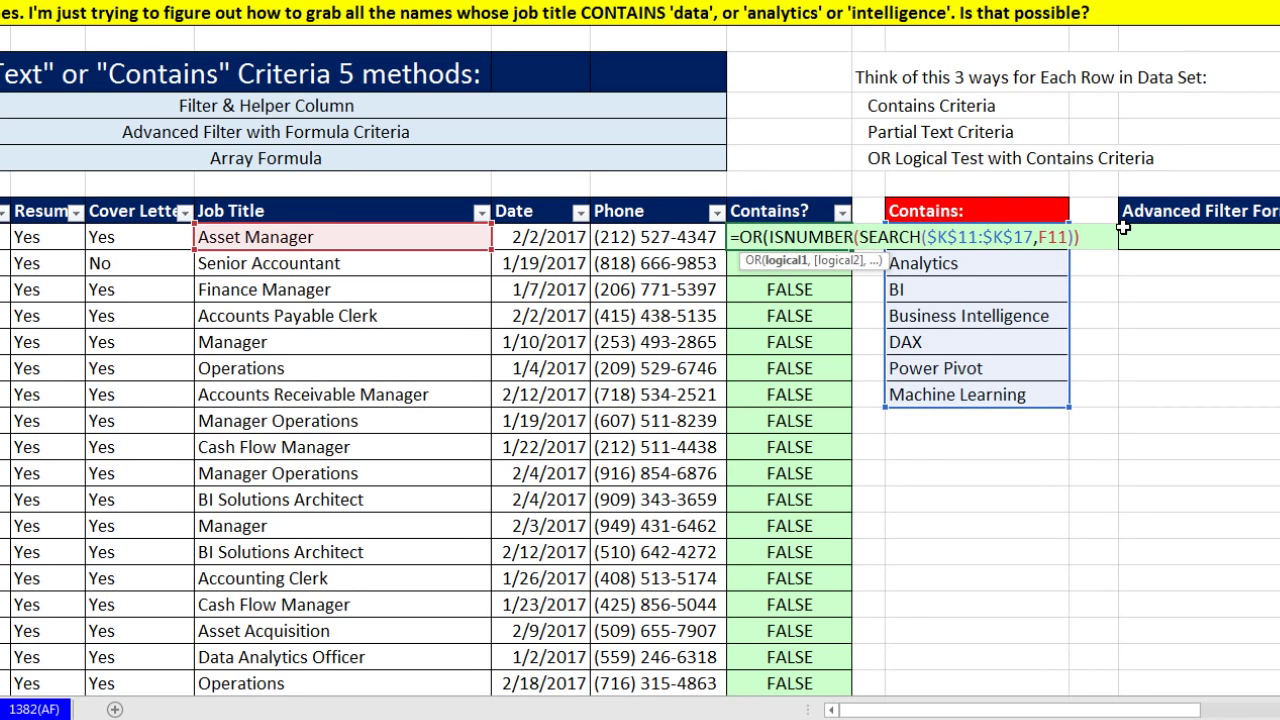
left_click(938, 236)
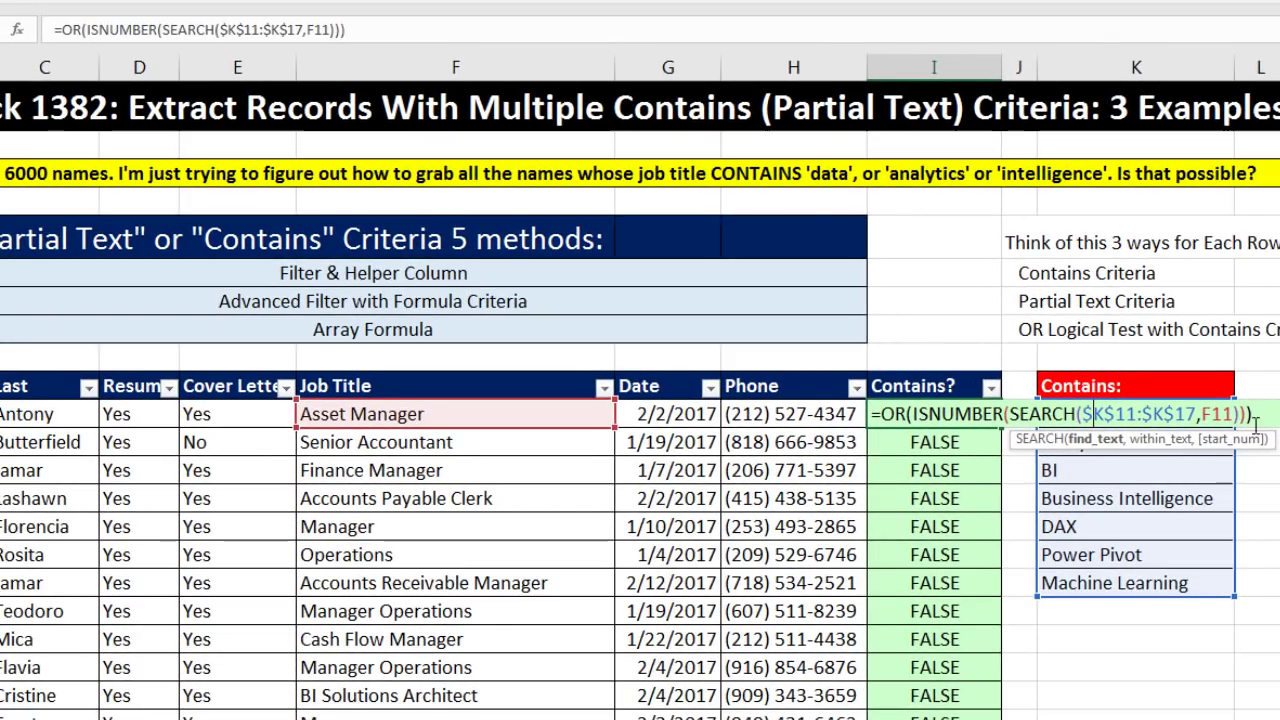
key("ctrl+shift+Return")
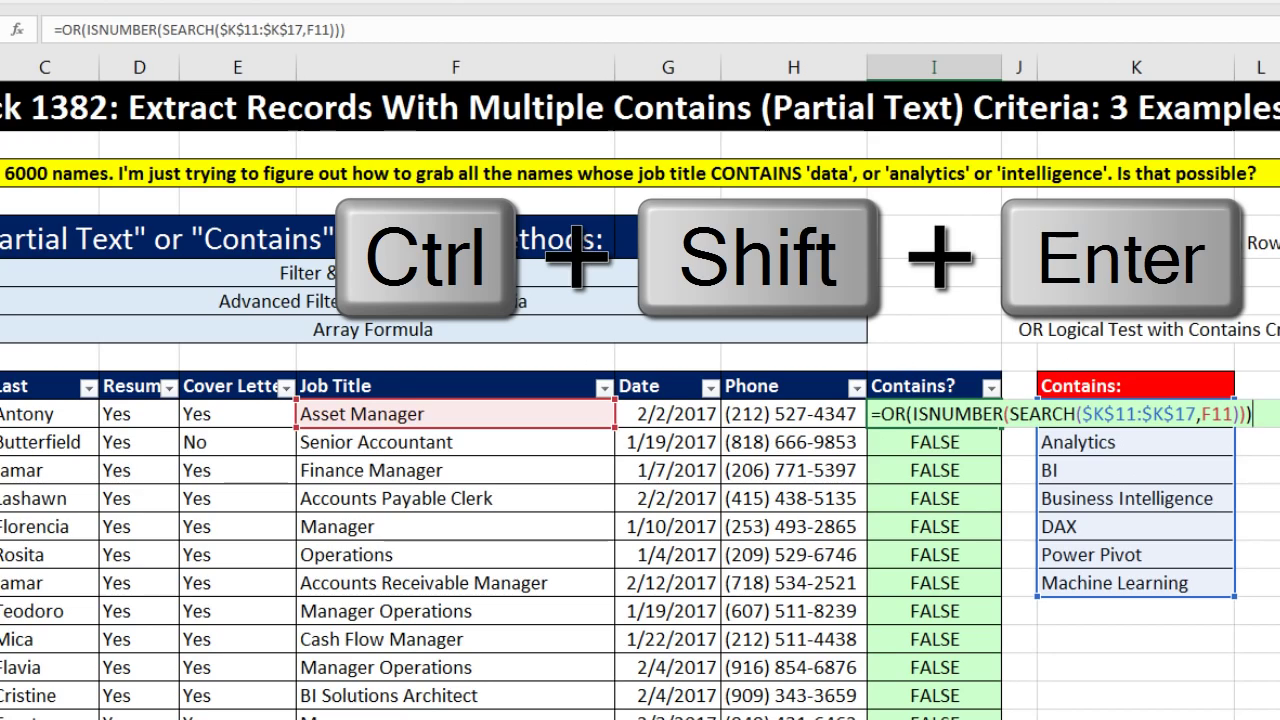
key("ctrl+shift+Return")
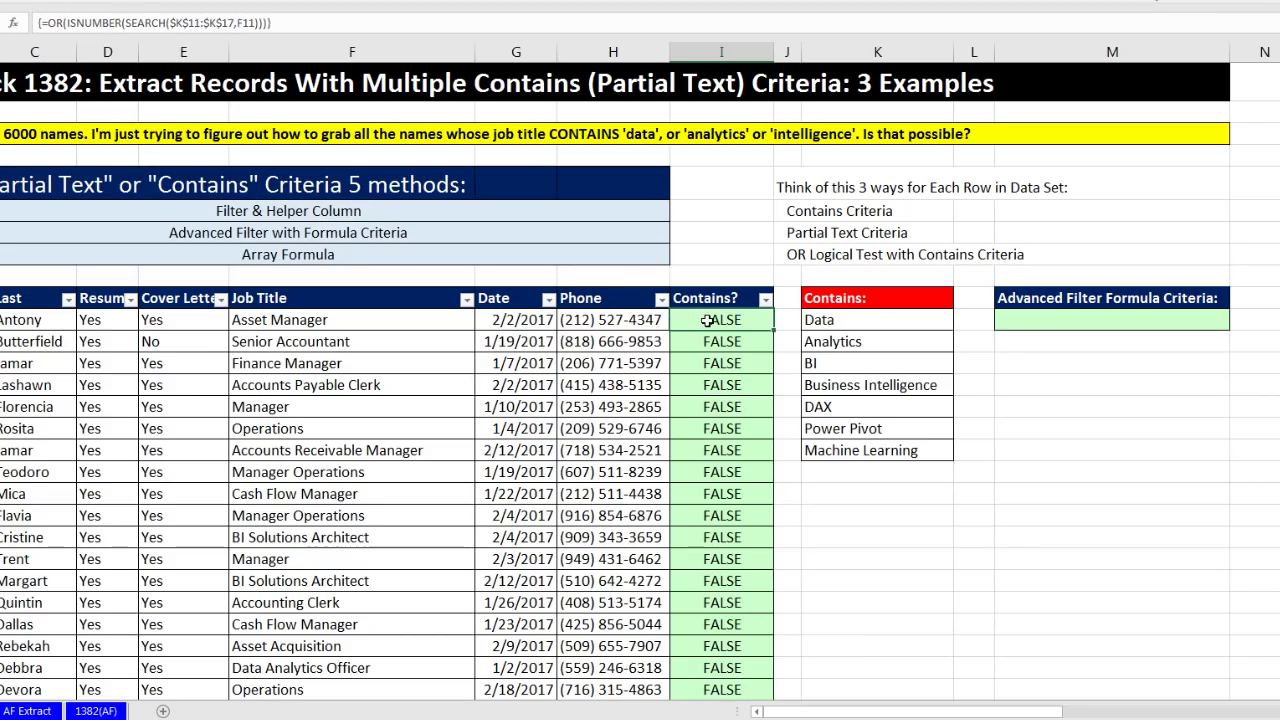
Copy the OR array formula down the Contains? column and check the BI Solutions Architect and Data Analytics Officer rows
double_click(774, 330)
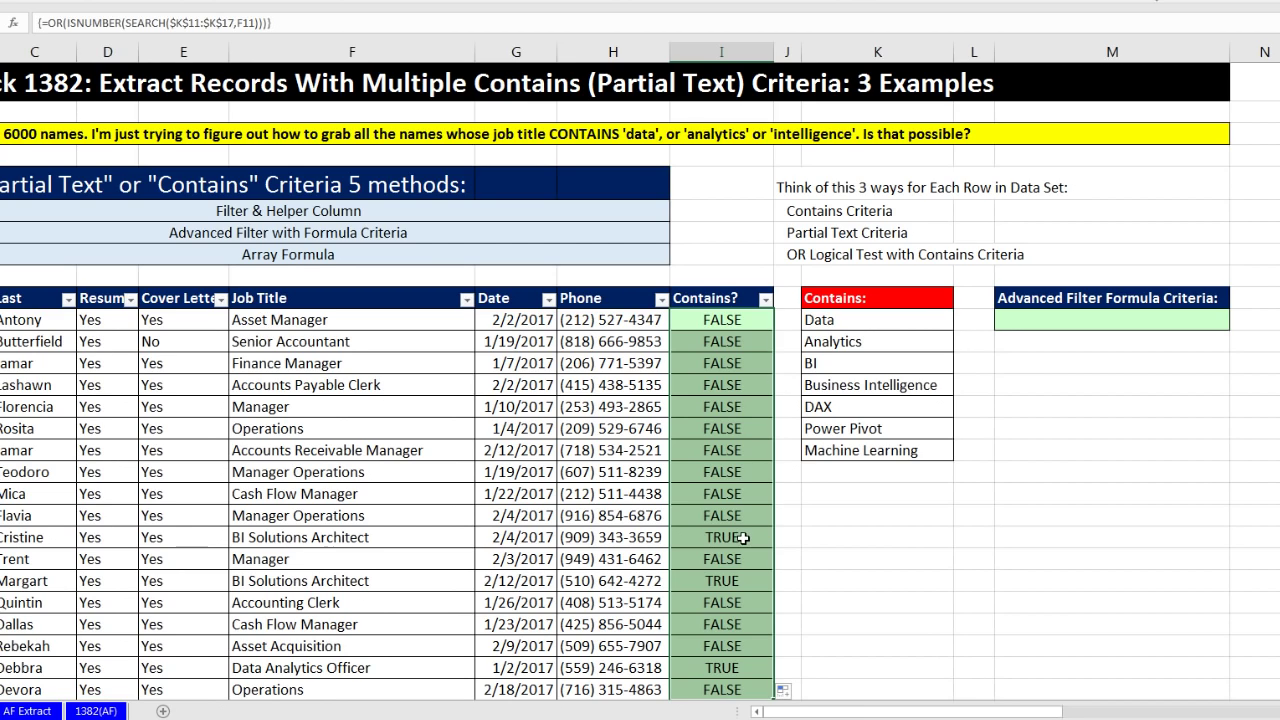
left_click(740, 537)
left_click(722, 582)
left_click(736, 667)
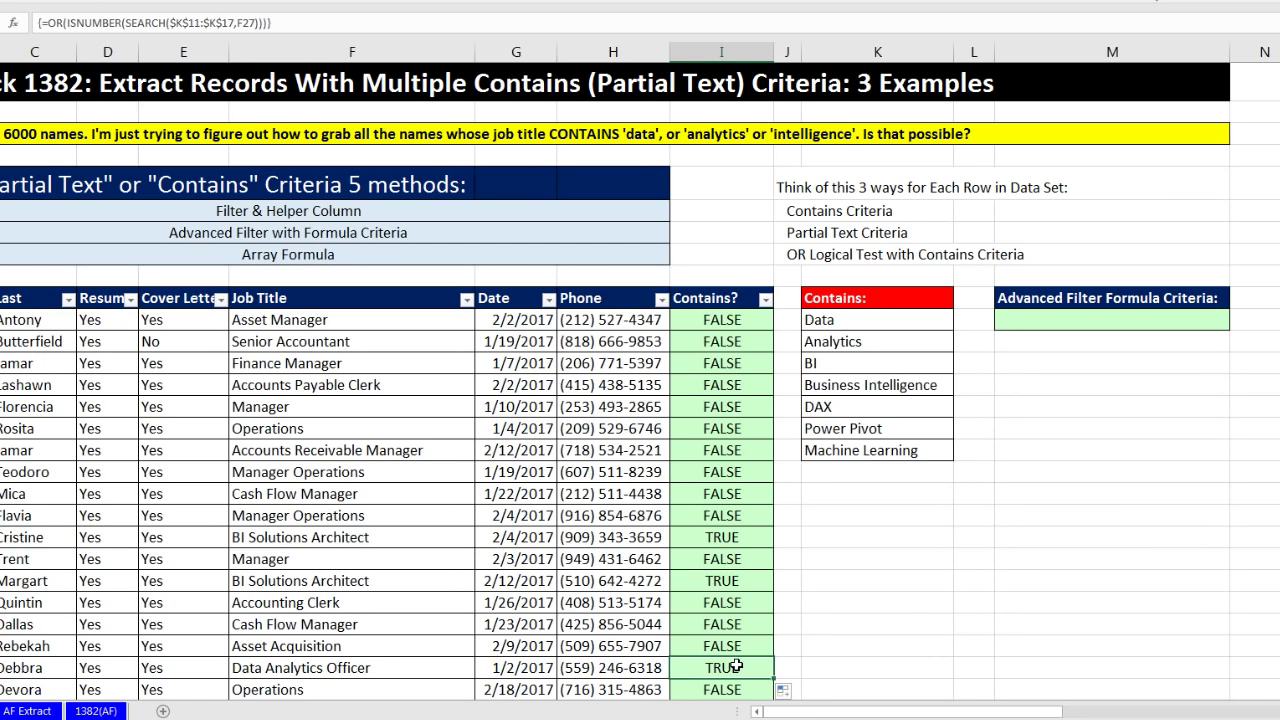
Replace the whole expression in I11 with only its inner SEARCH part, leaving =SEARCH($K$11:$K$17,F11) in edit mode
left_click(722, 319)
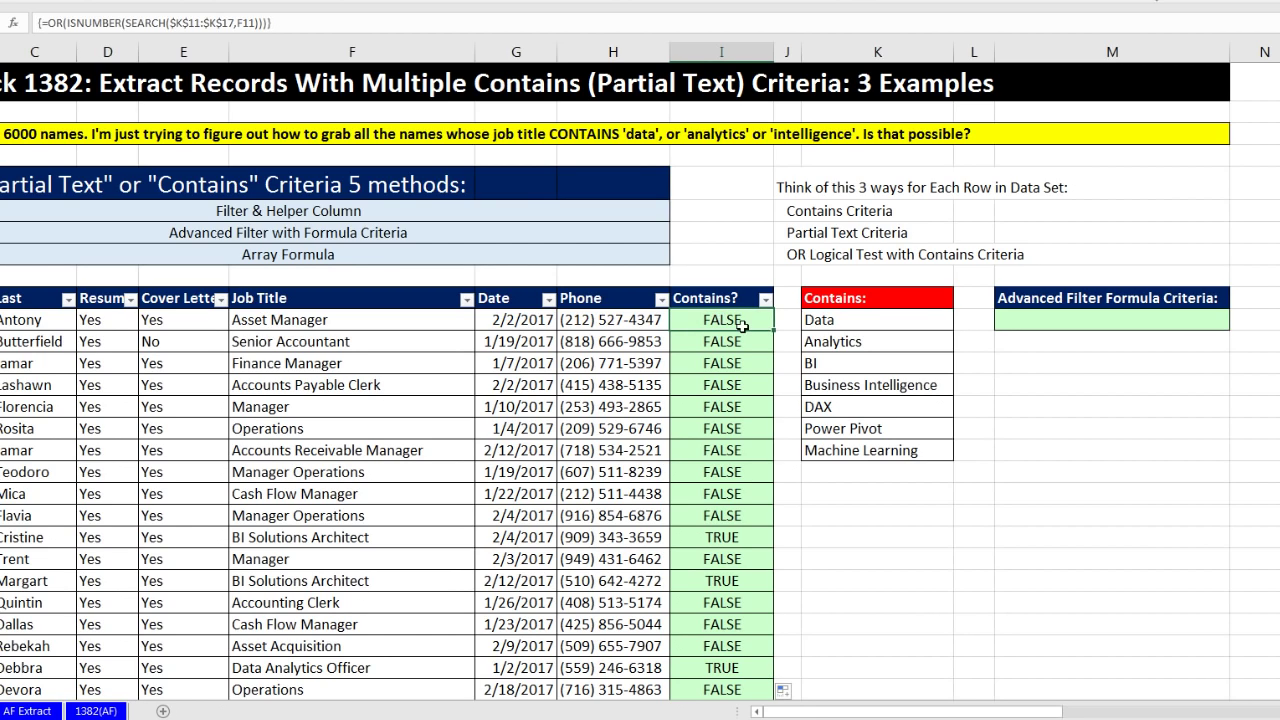
key("F2")
key("F2")
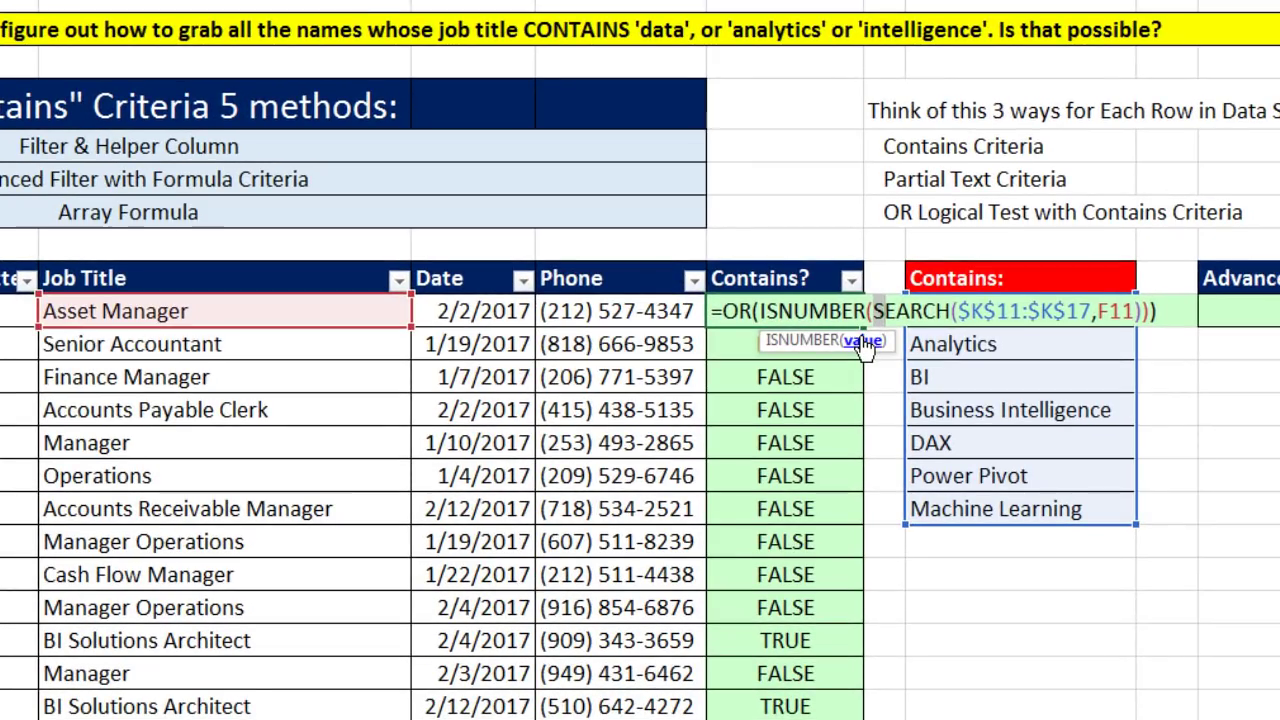
left_click(774, 340)
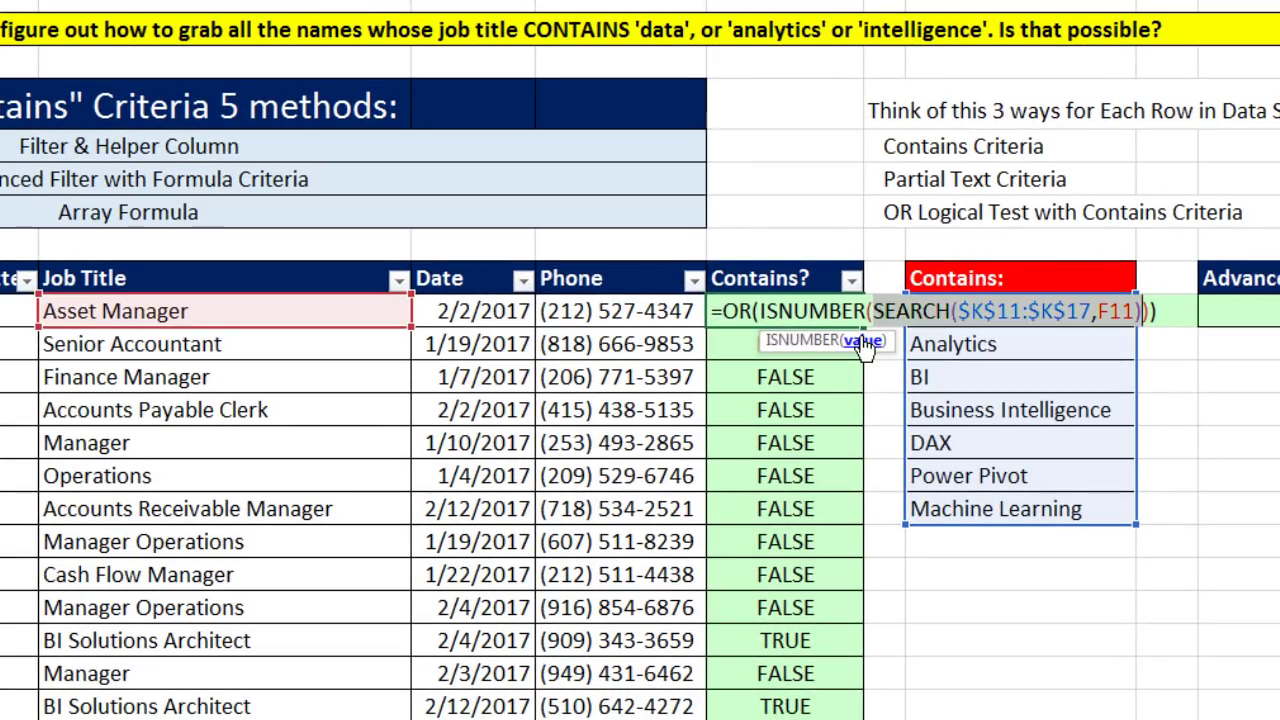
key("ctrl+c")
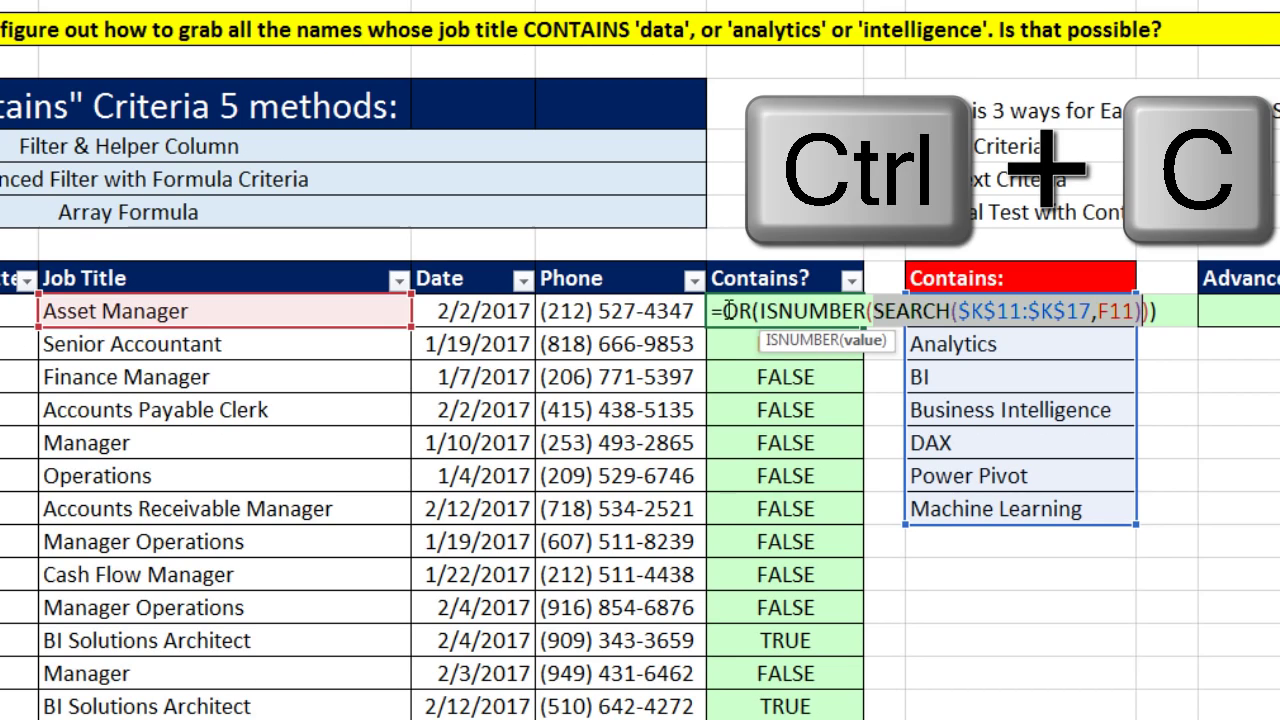
left_click(771, 312)
left_click_drag(722, 312, 1157, 311)
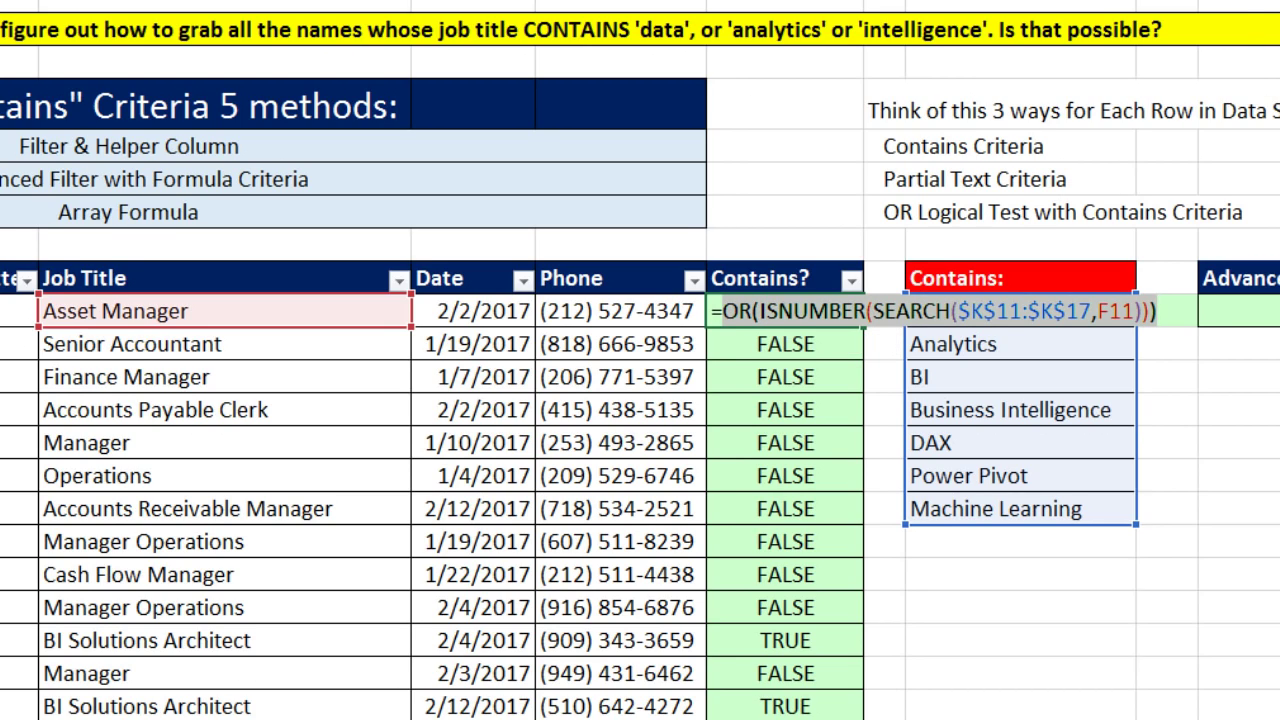
key("ctrl+v")
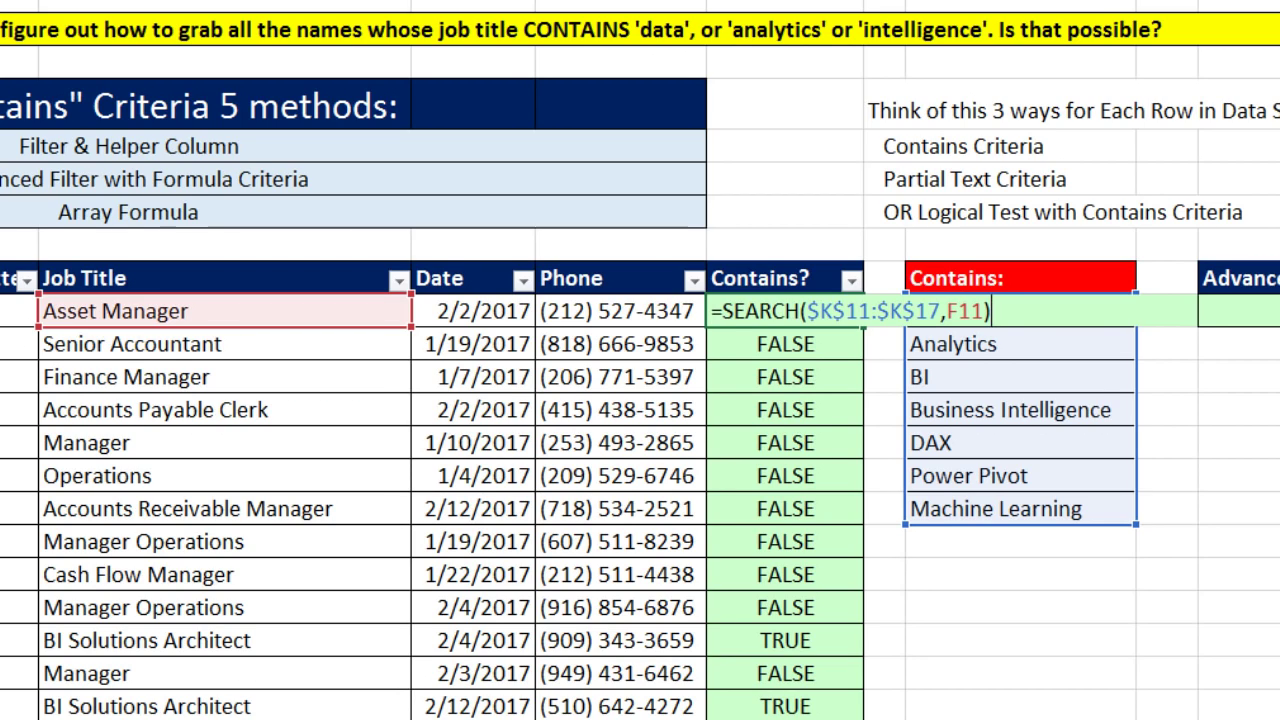
Wrap the SEARCH part of the I11 formula in LOOKUP, with 2^15 as the lookup value
left_click(724, 310)
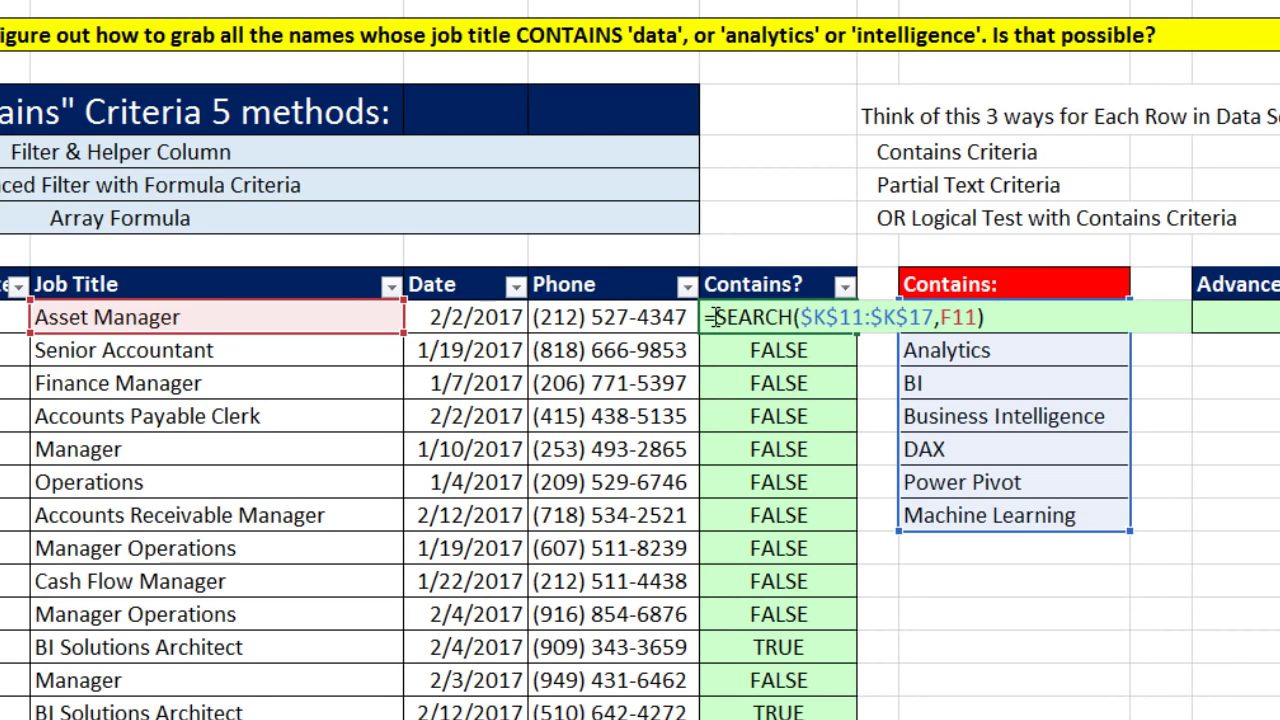
left_click_drag(714, 317, 1010, 332)
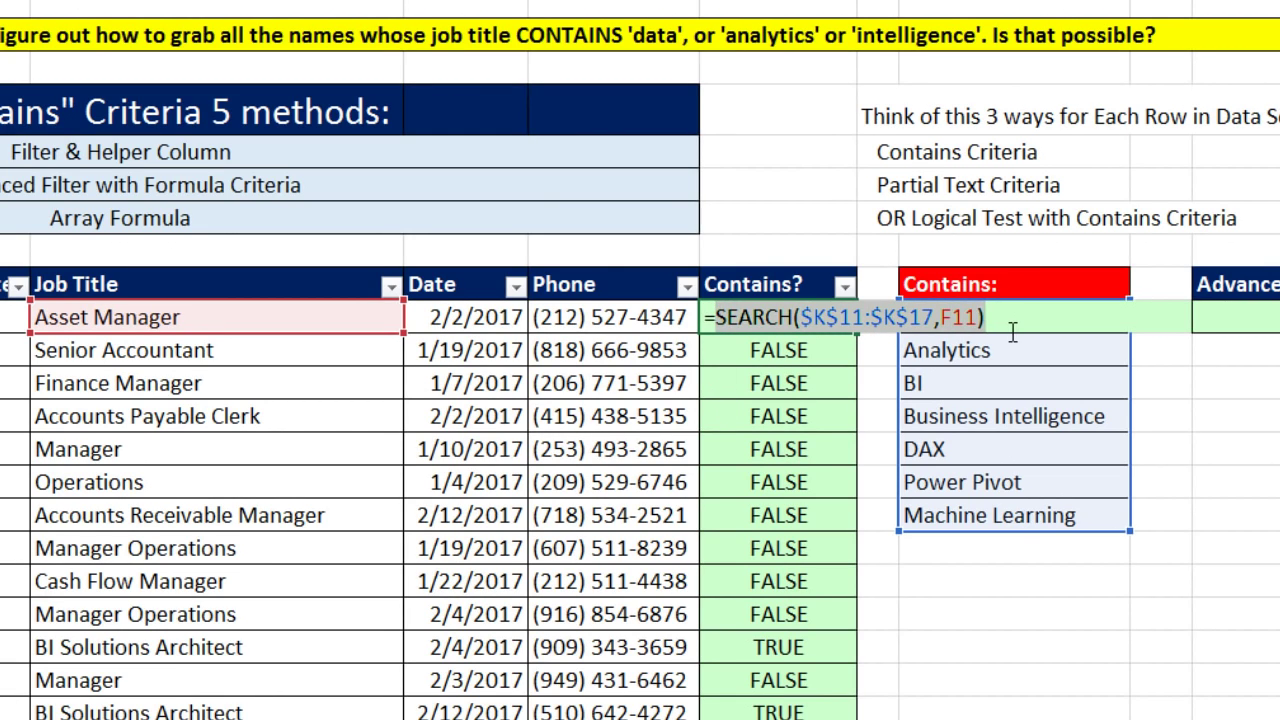
left_click(716, 317)
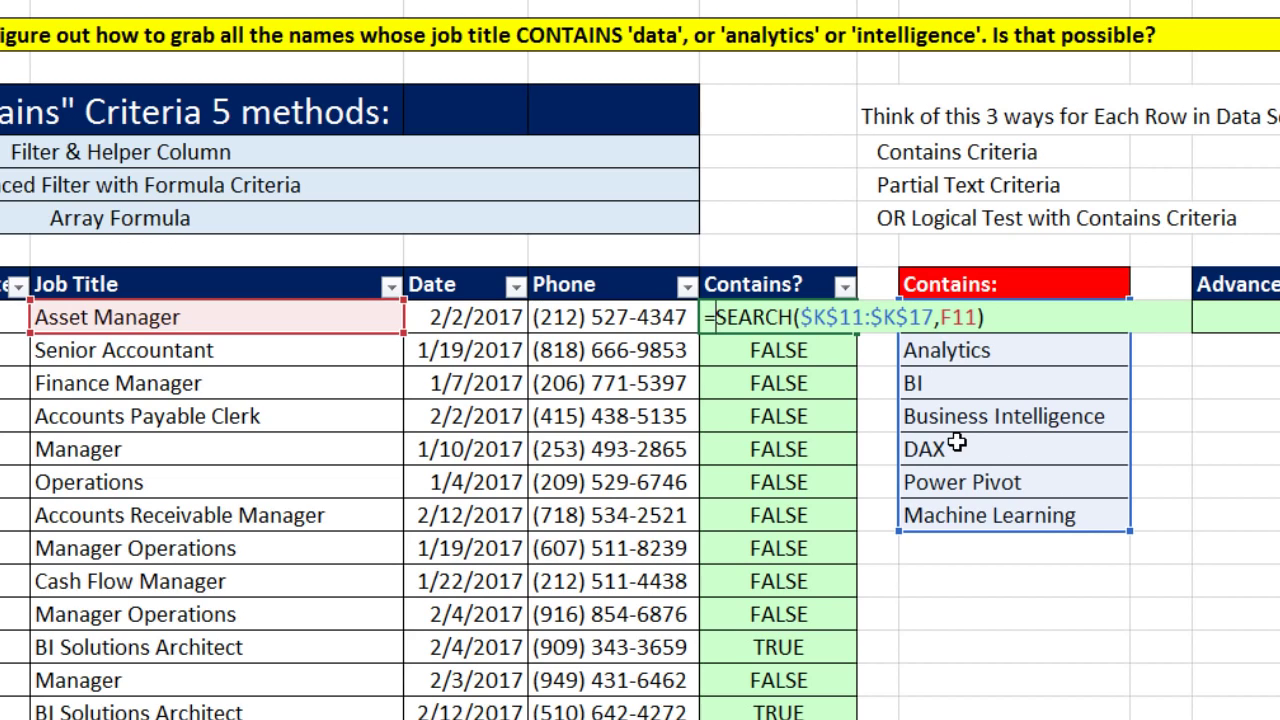
type("loo")
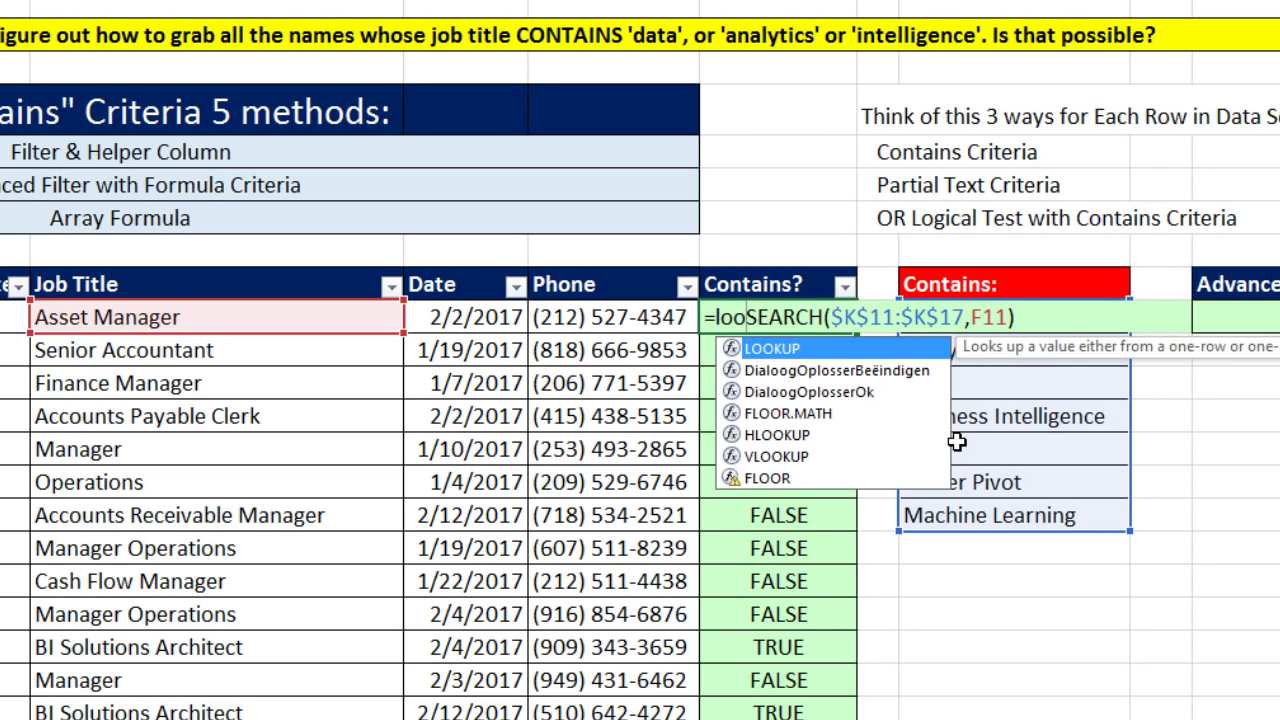
key("Tab")
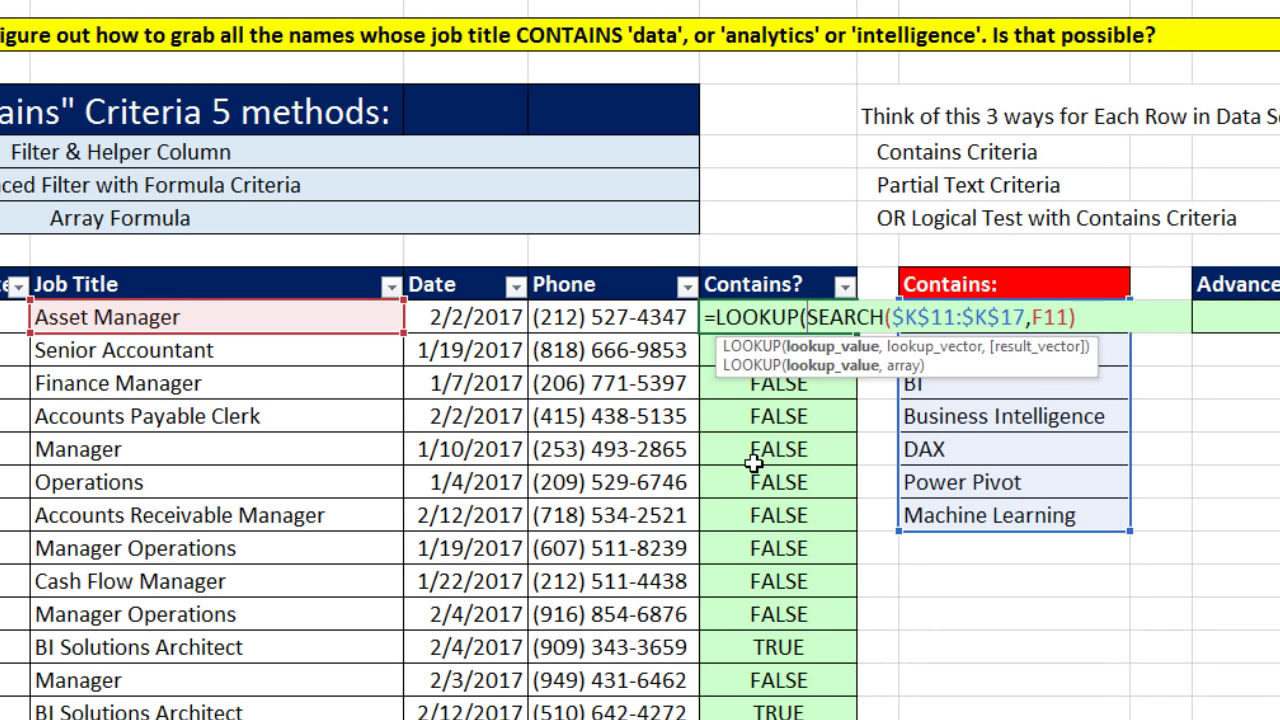
type("2^")
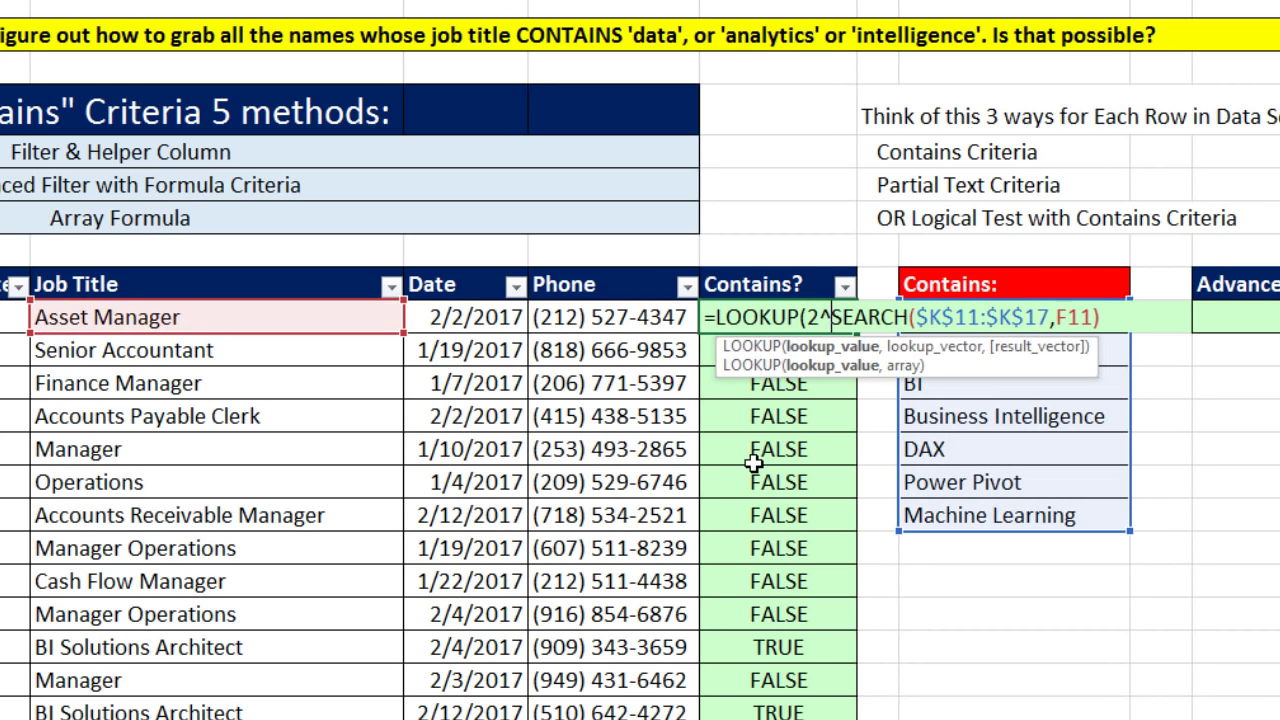
type("15")
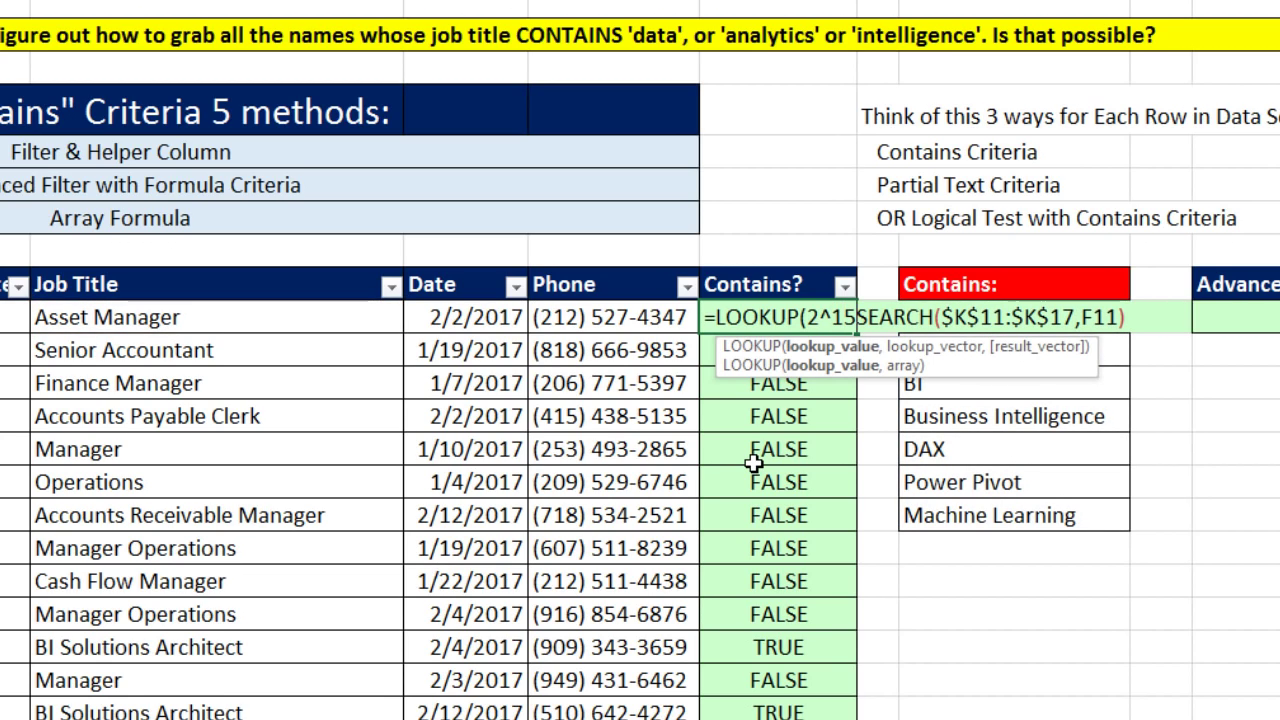
type(",")
Review the LOOKUP arguments in I11, close the function and enter =LOOKUP(2^15,SEARCH($K$11:$K$17,F11))
left_click(816, 346)
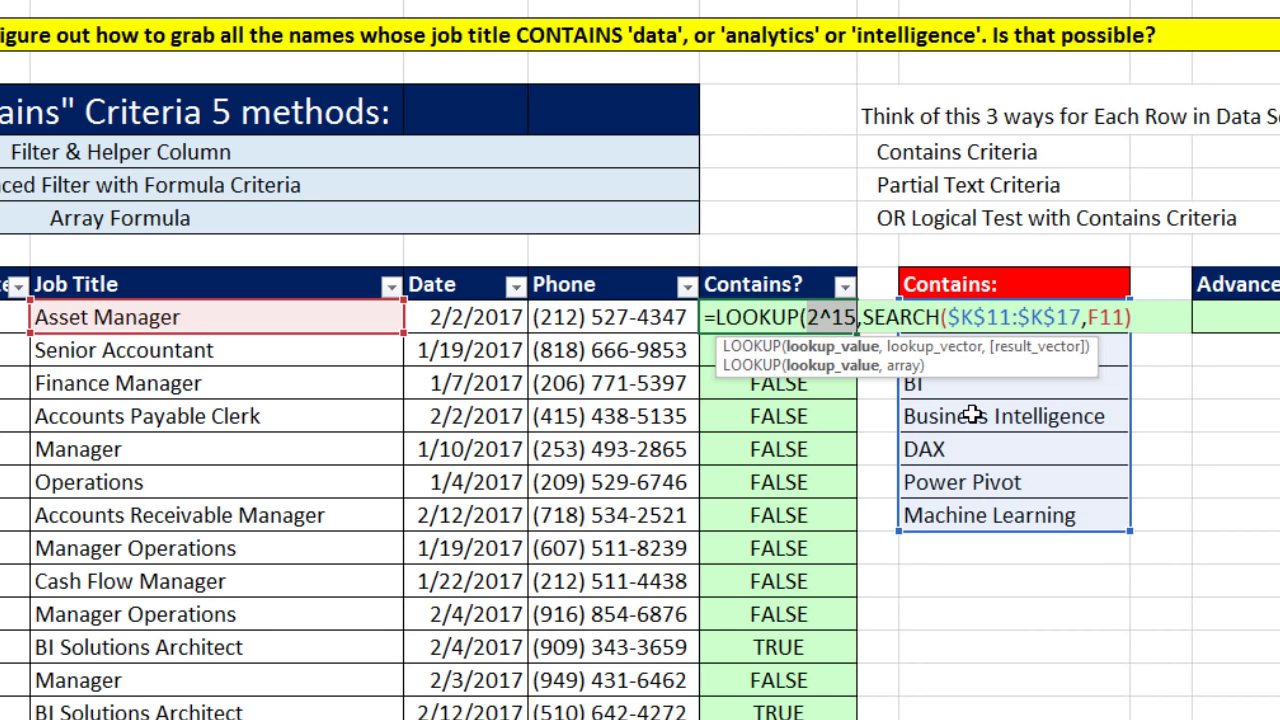
left_click(859, 317)
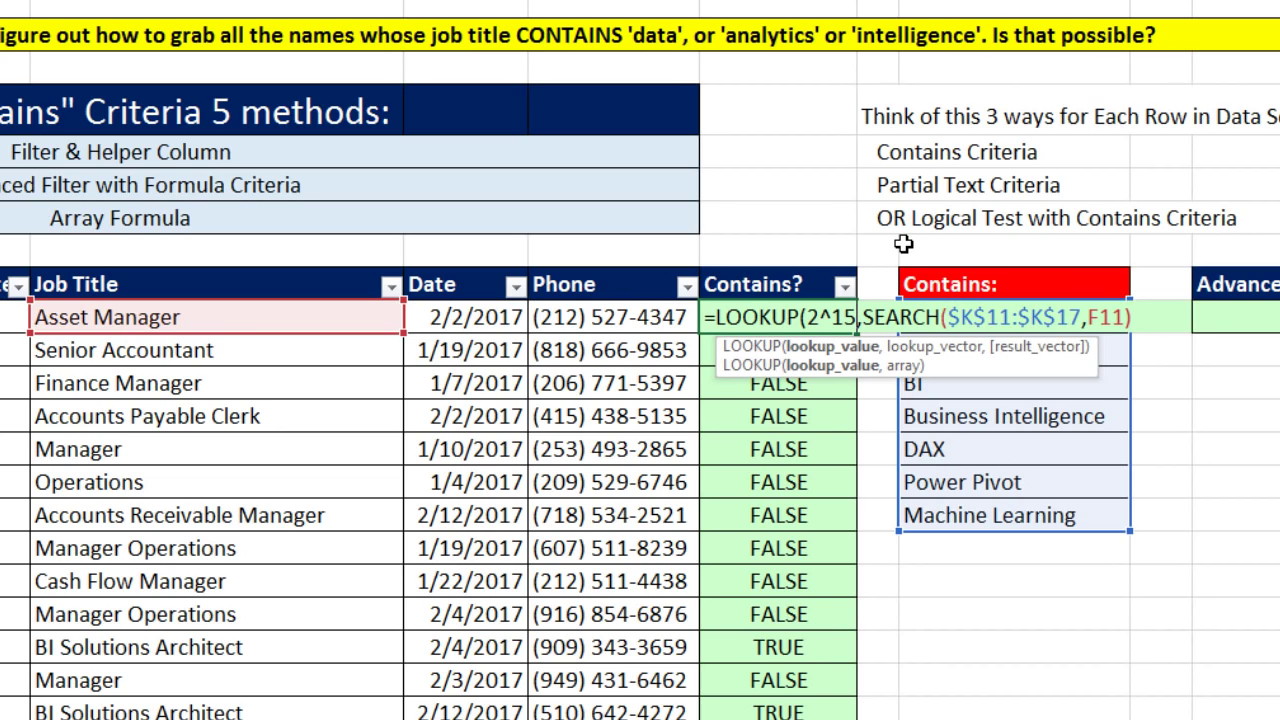
left_click(846, 348)
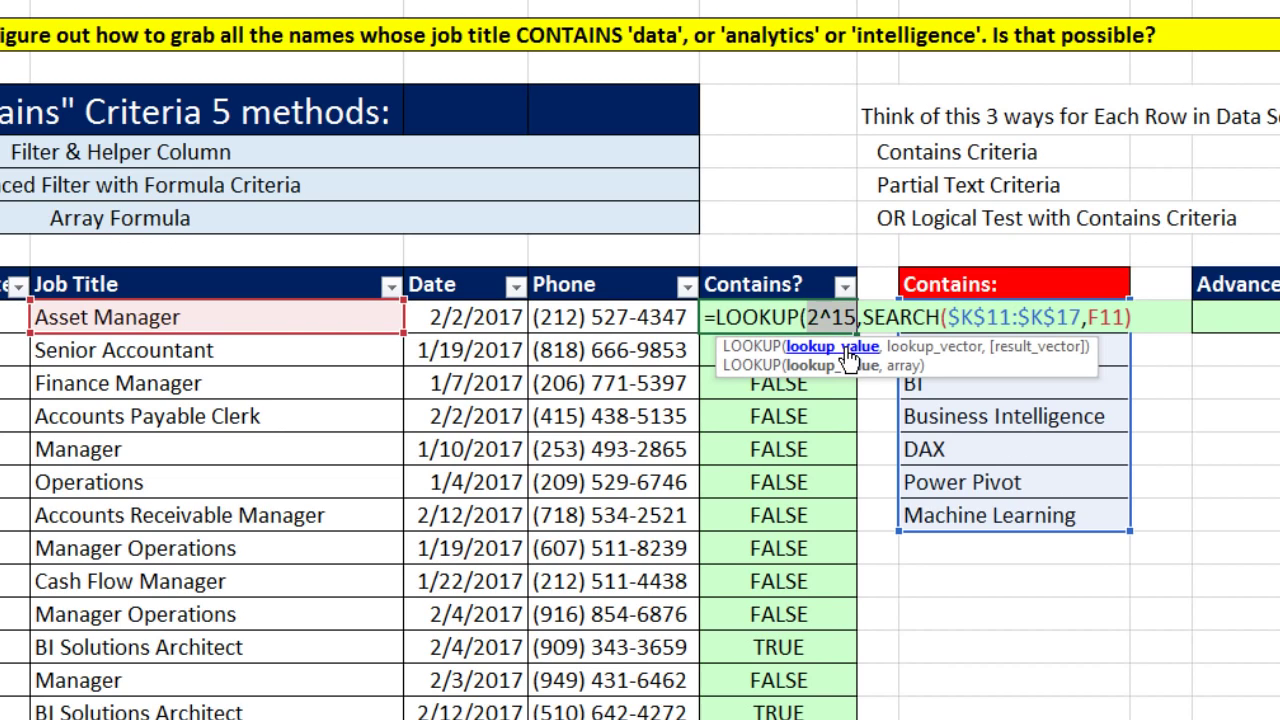
left_click(1146, 320)
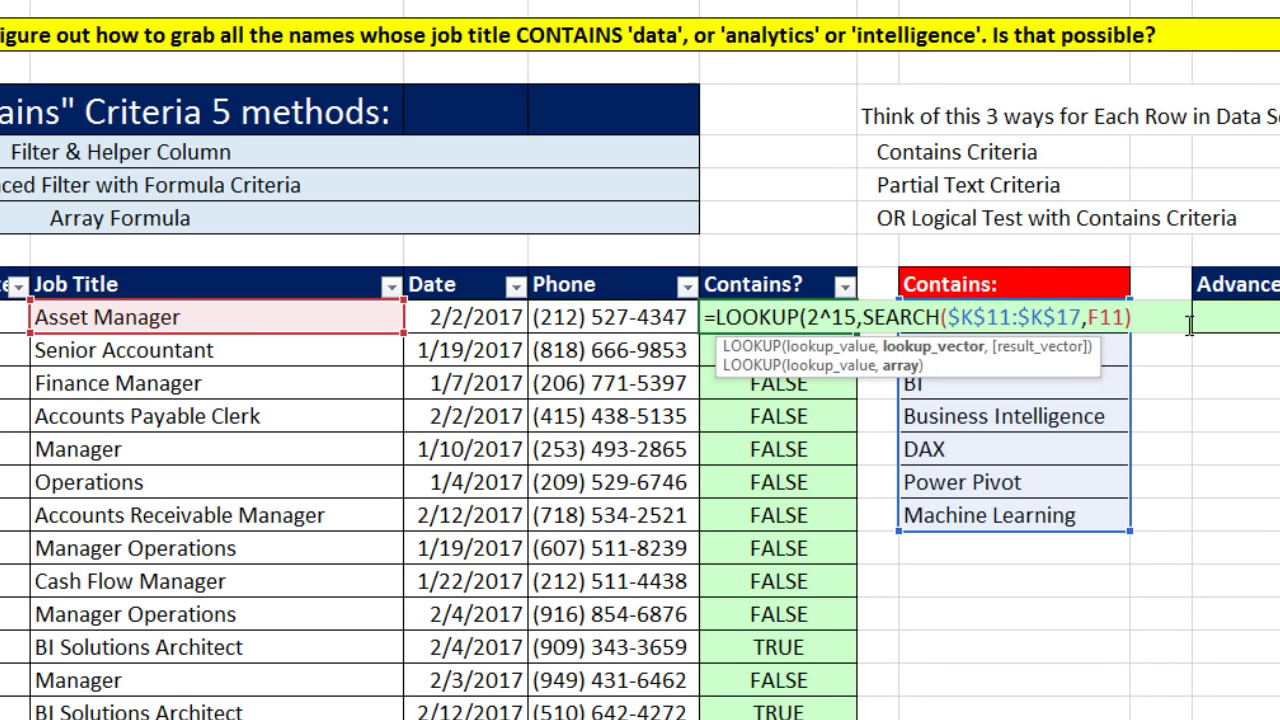
type(")")
key("ctrl+Return")
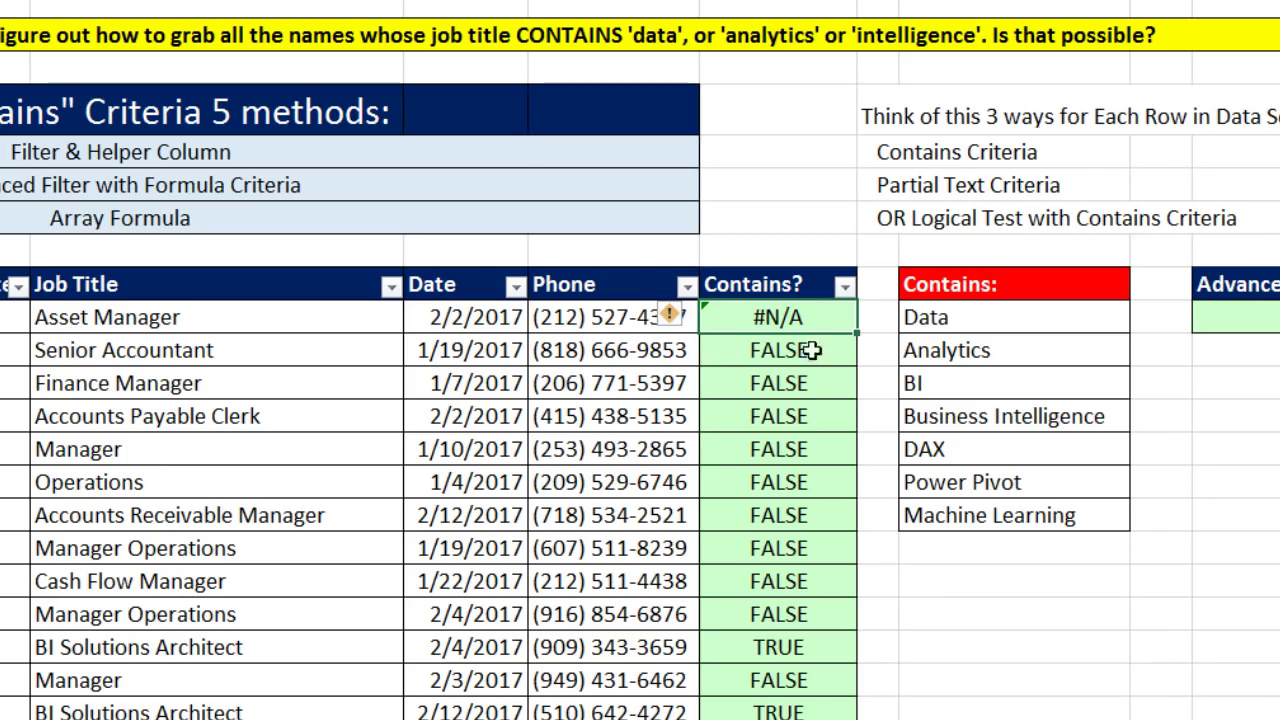
Copy the LOOKUP formula down the Contains? column and check the BI Solutions Architect and Data Analytics Officer rows
double_click(861, 337)
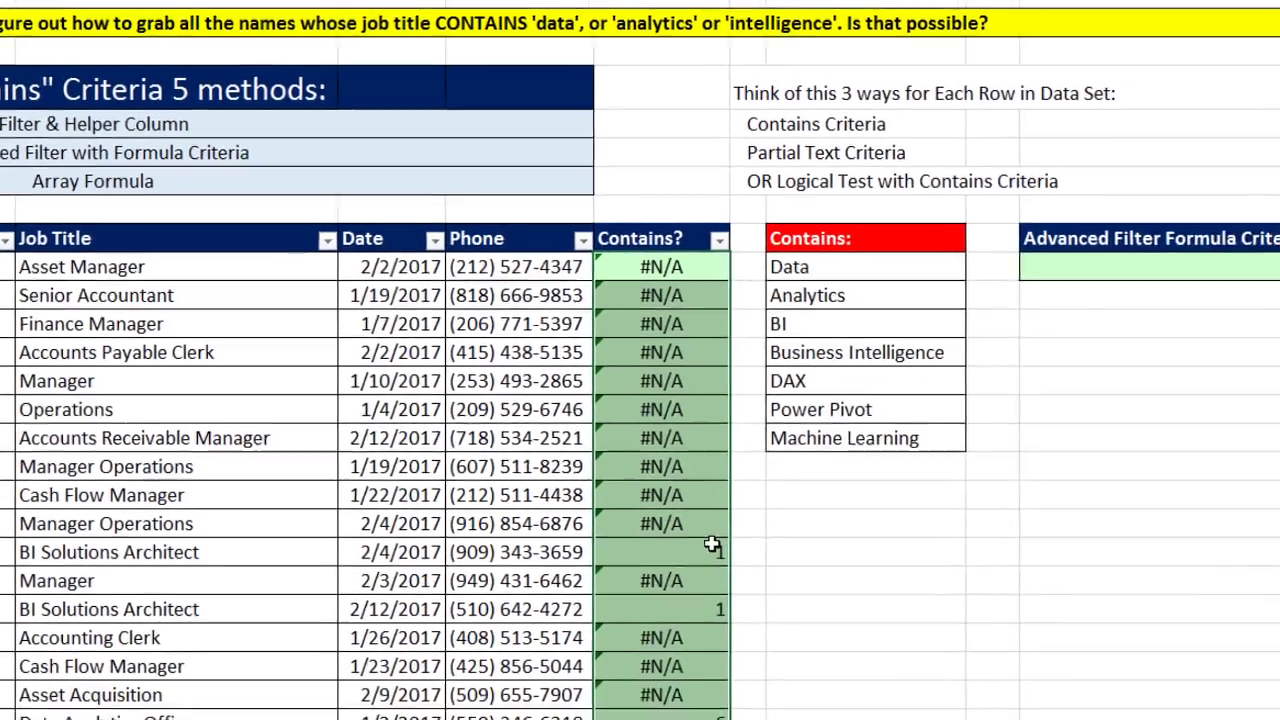
left_click(712, 547)
left_click(712, 615)
left_click(705, 717)
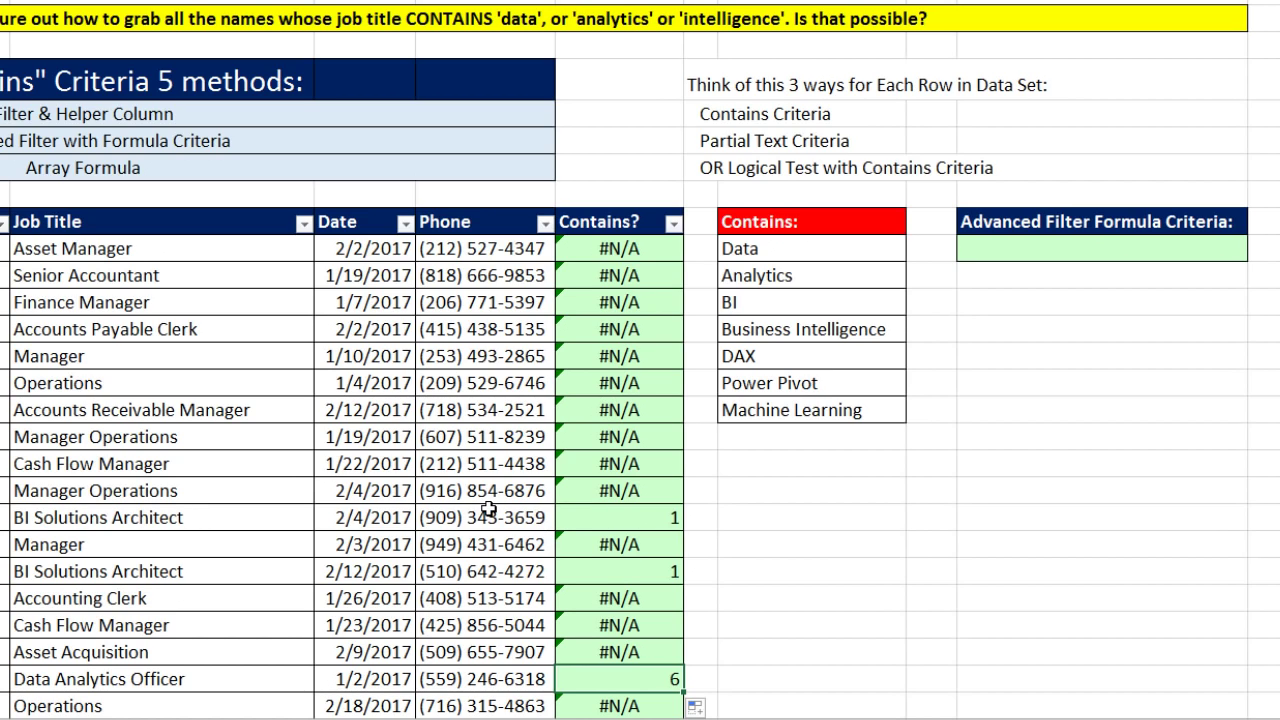
Wrap the I11 formula in ISNUMBER and enter =ISNUMBER(LOOKUP(2^15,SEARCH($K$11:$K$17,F11)))
double_click(640, 250)
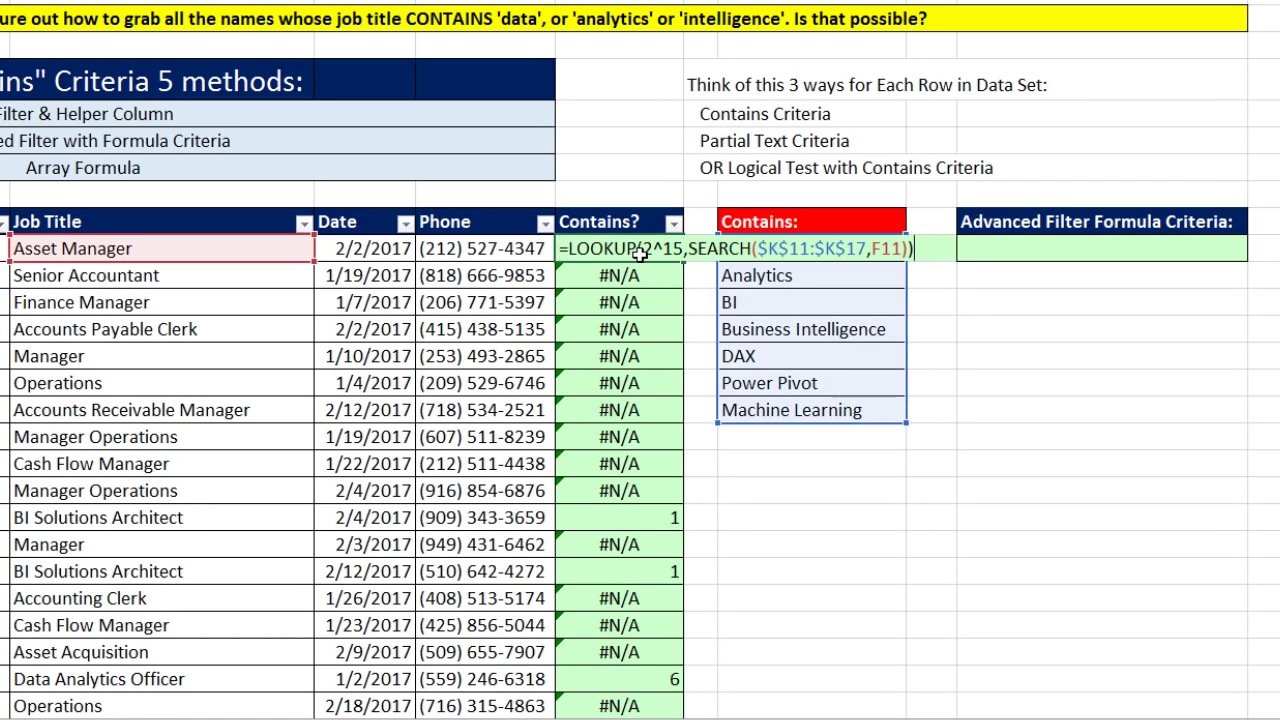
left_click(568, 250)
type("isnu")
key("Tab")
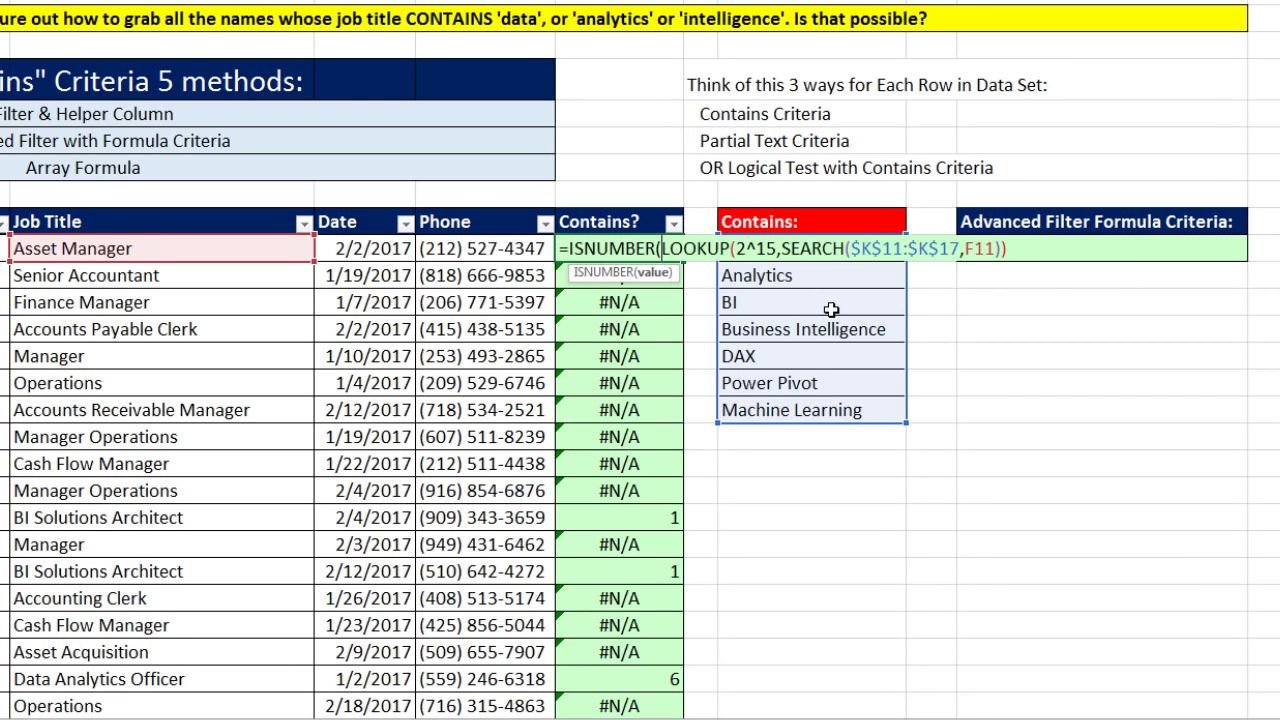
left_click(1052, 252)
key("ctrl+Return")
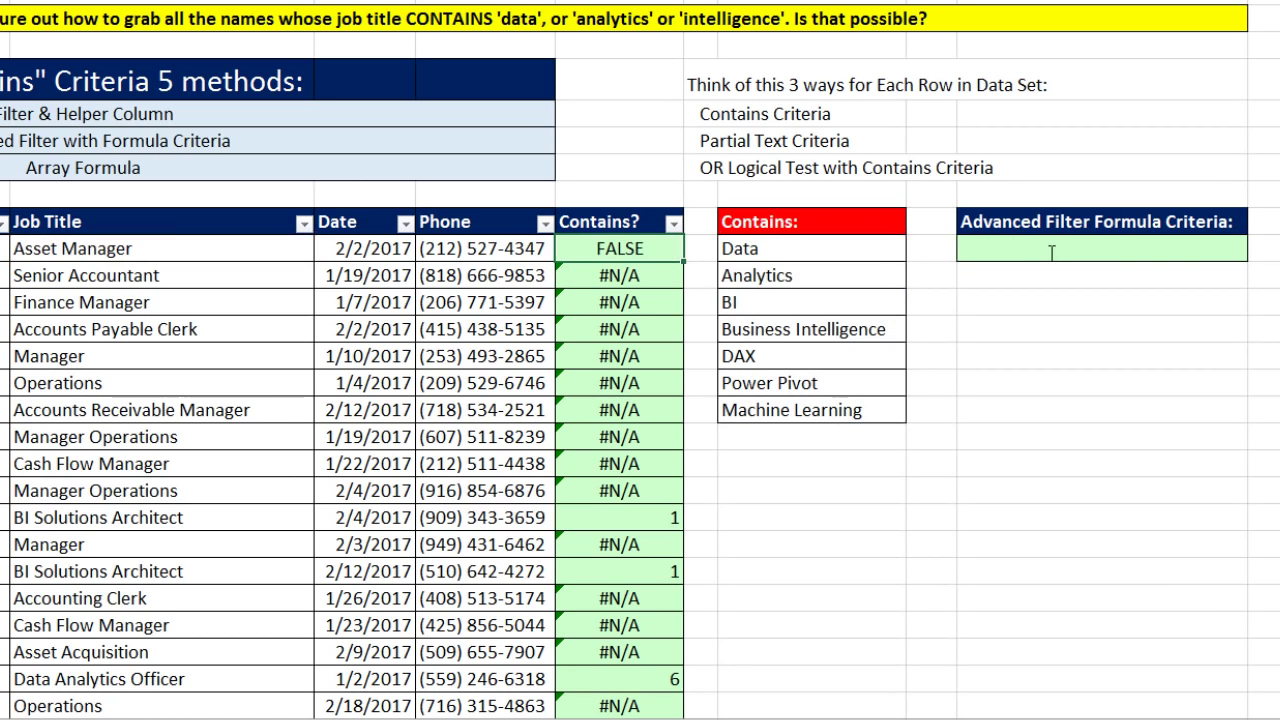
Copy the ISNUMBER formula down the Contains? column and check the rows whose job titles match a keyword
double_click(684, 262)
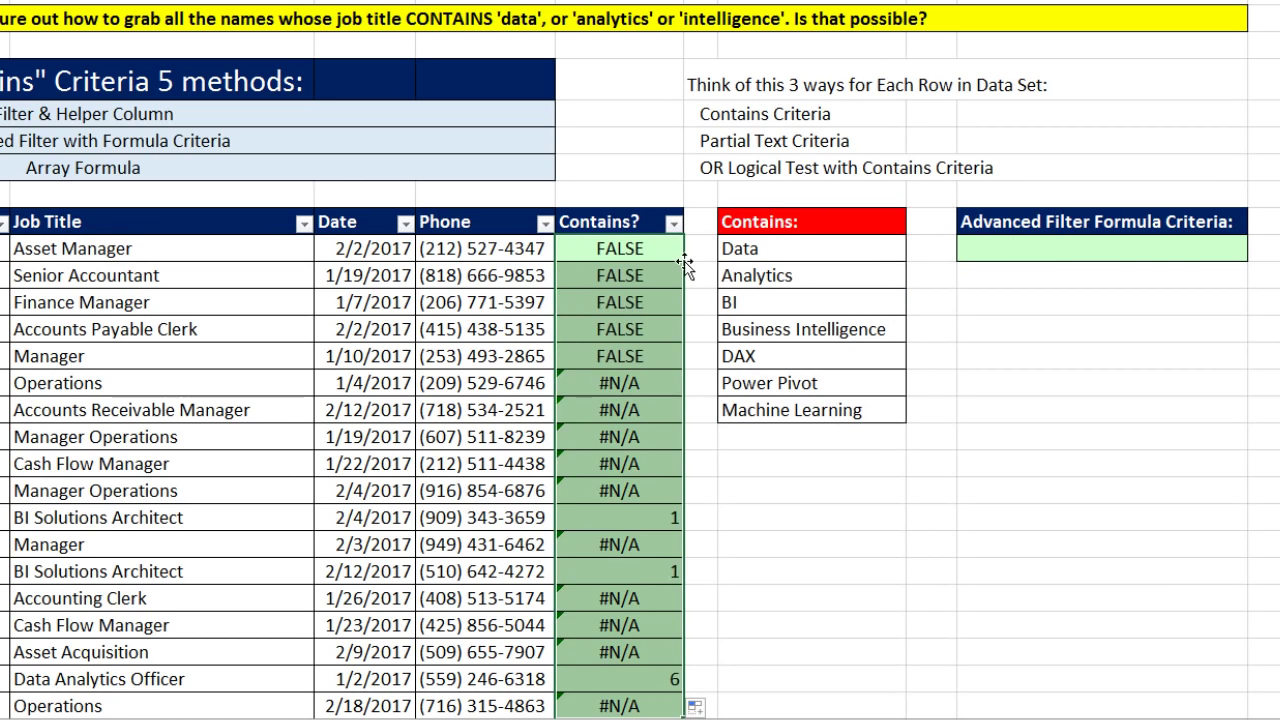
left_click(645, 514)
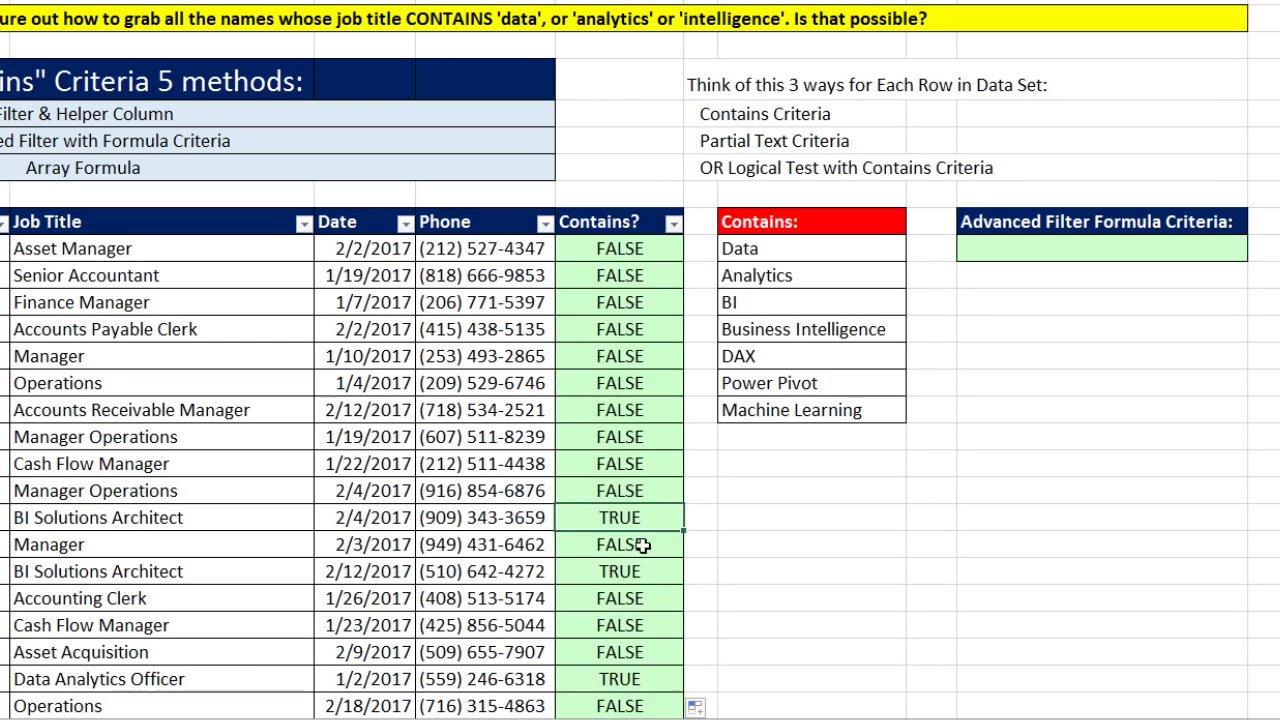
left_click(638, 572)
left_click(645, 676)
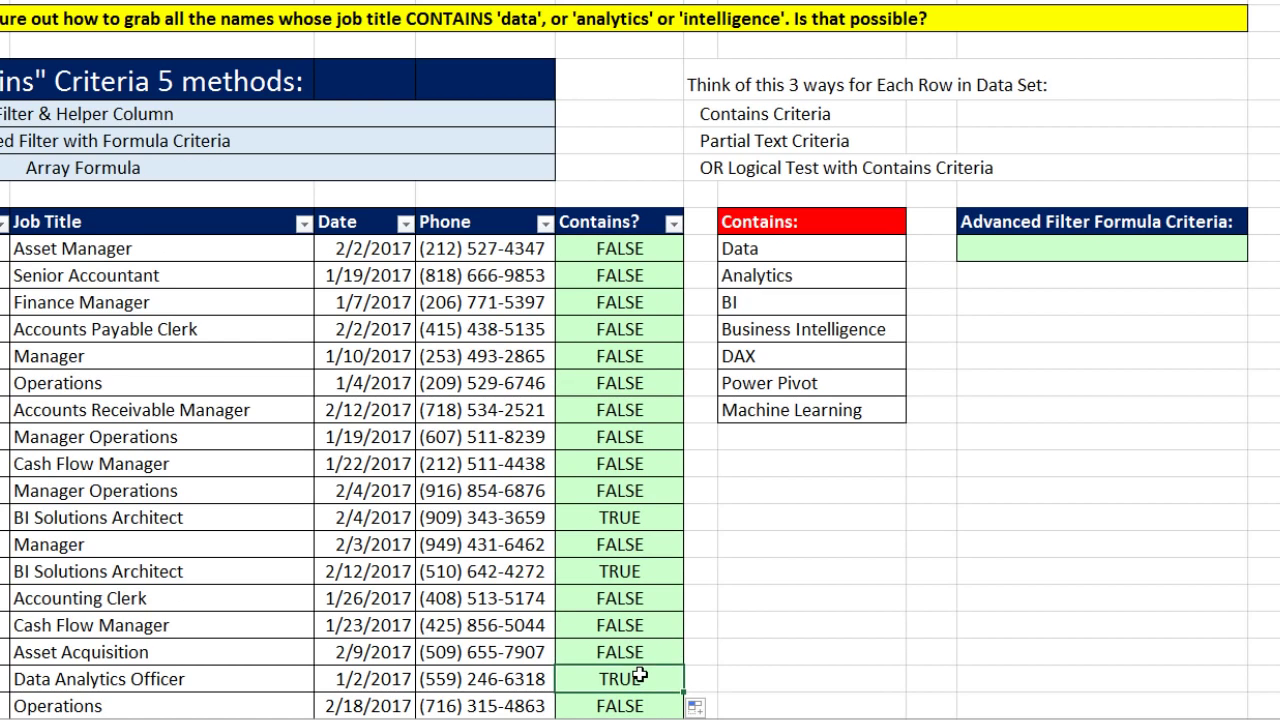
Examine the LOOKUP arguments in the I11 formula and leave the cell with its formula as is
double_click(638, 257)
left_click(737, 249)
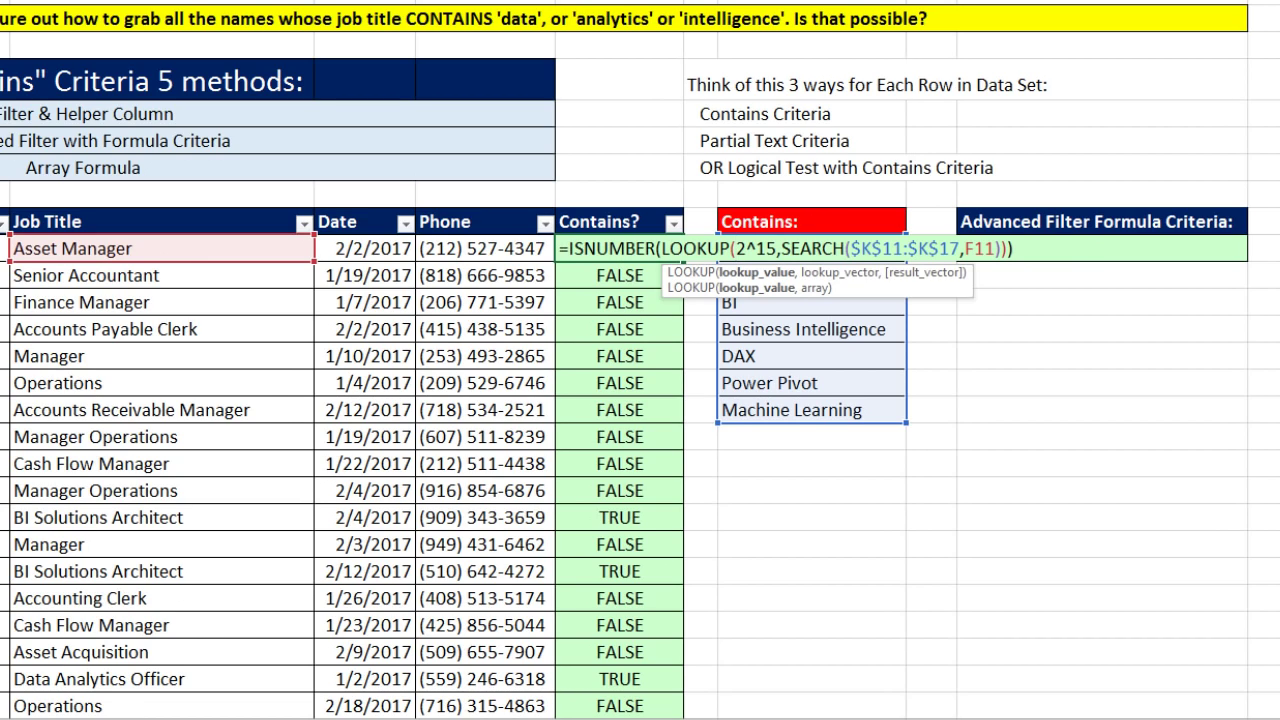
key("ctrl+Return")
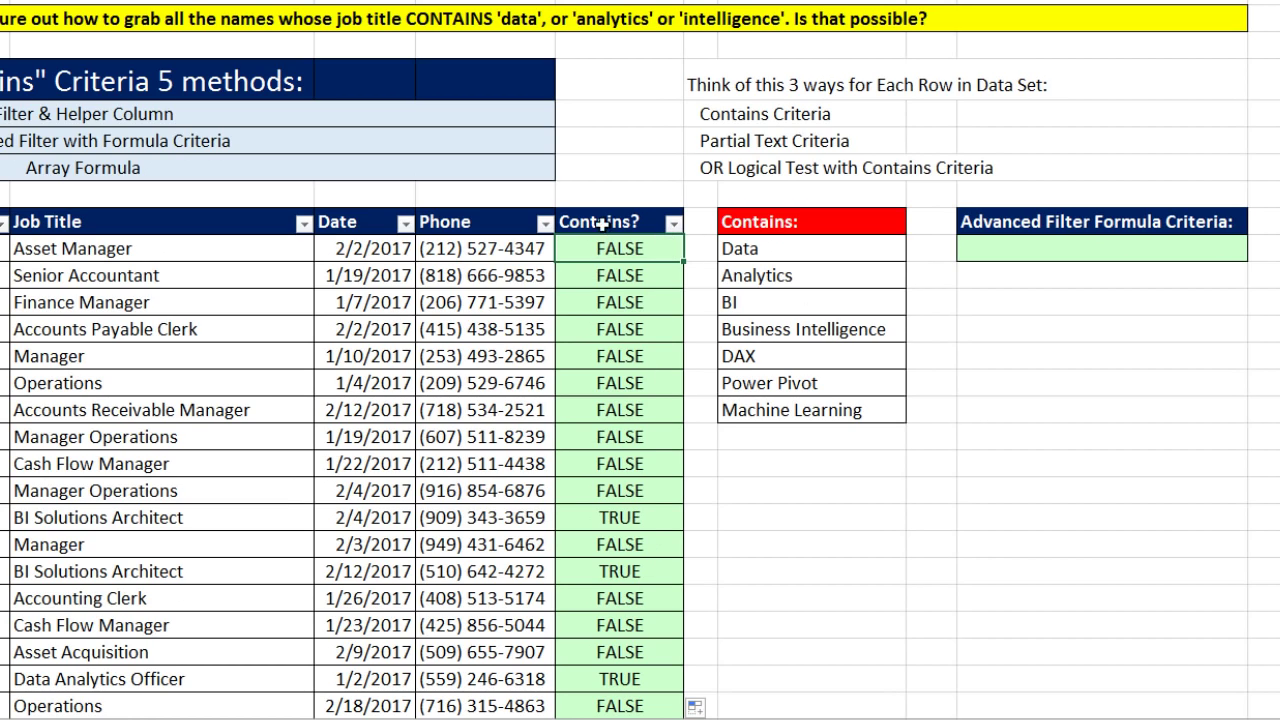
left_click(676, 226)
left_click(467, 442)
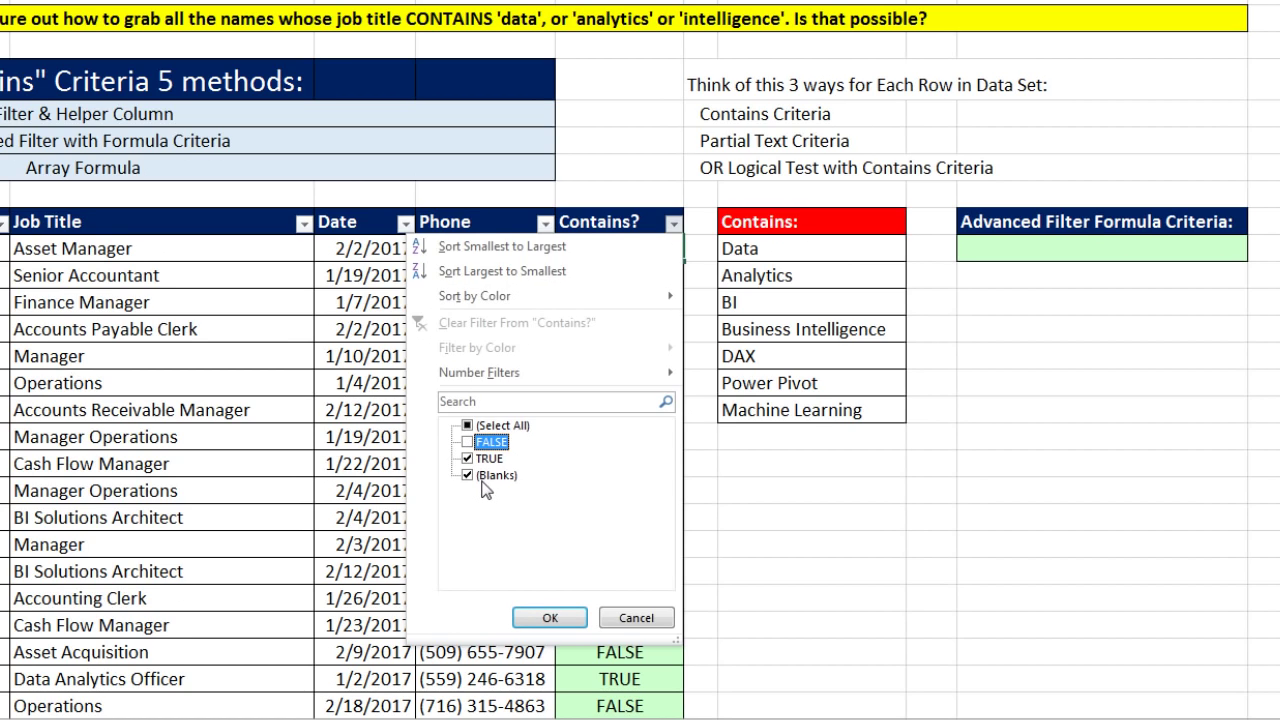
key("Escape")
Extend the Contains? formula from its last filled cell down through the remaining blank rows of the data set
scroll(771, 480, "down", 5)
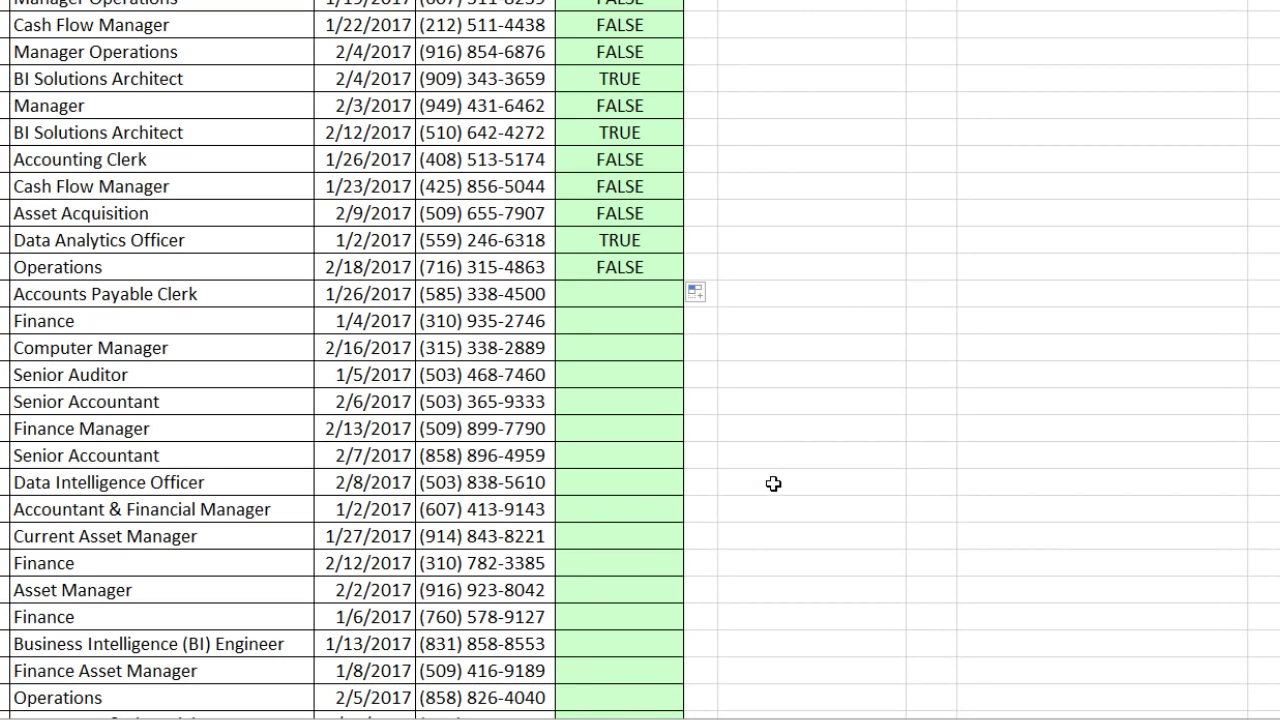
left_click(661, 272)
double_click(682, 284)
Filter the Contains? column to exclude FALSE and show only the TRUE records
key("ctrl+Up")
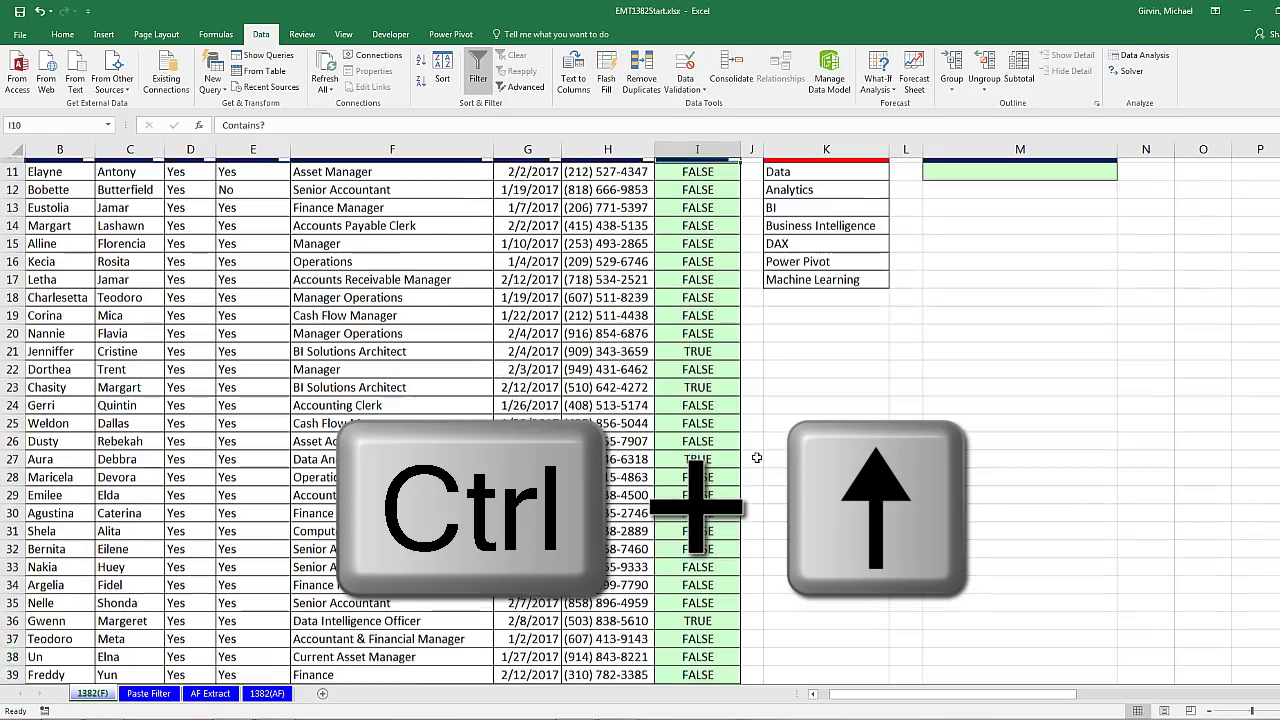
scroll(757, 457, "up", 3)
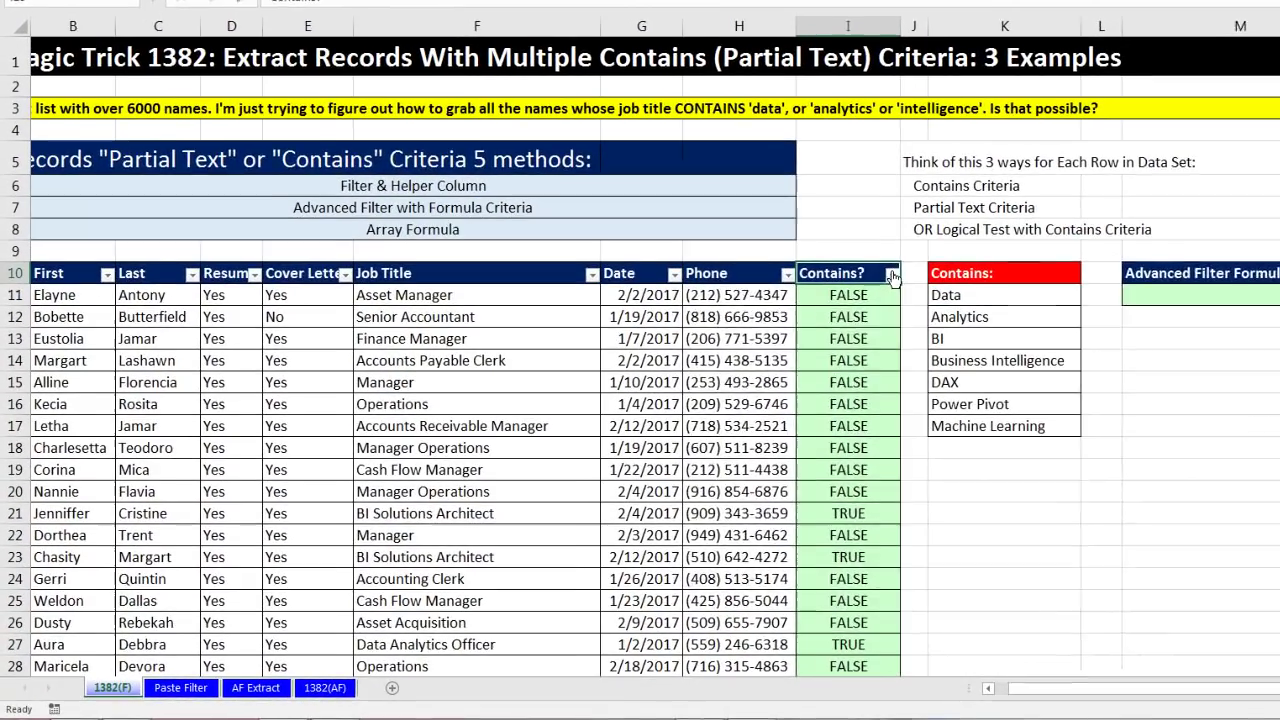
left_click(893, 275)
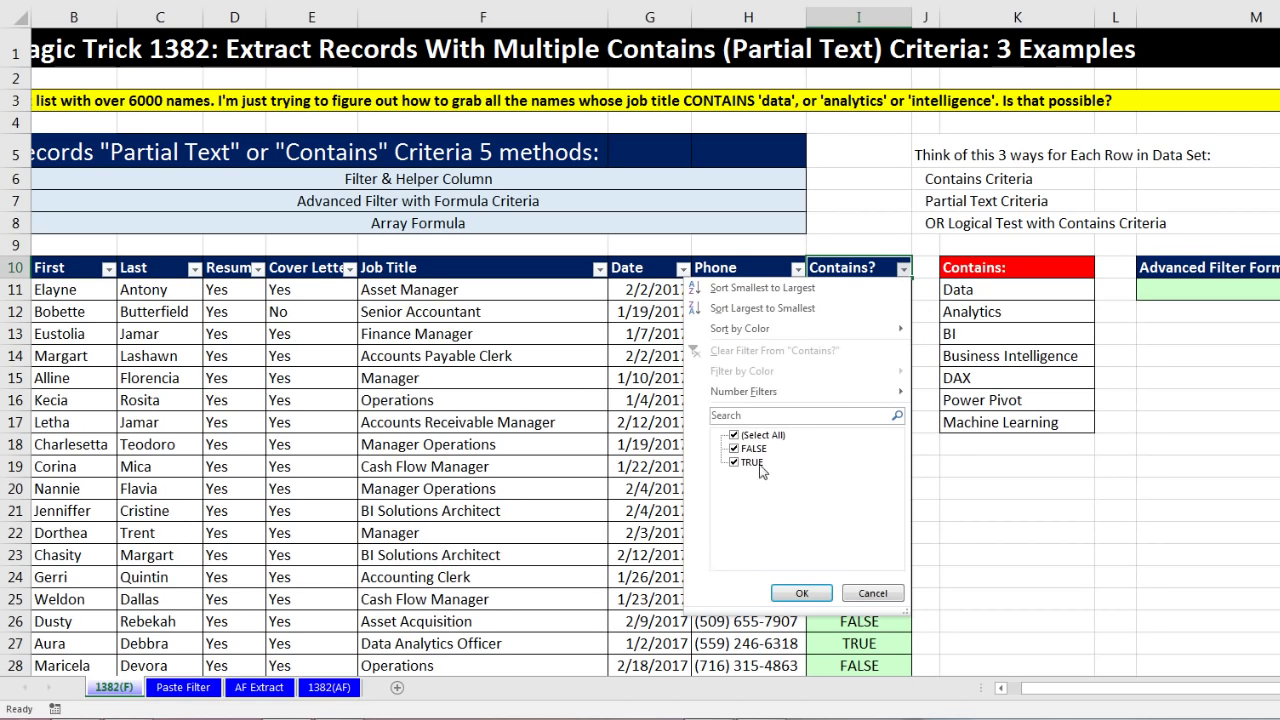
left_click(735, 450)
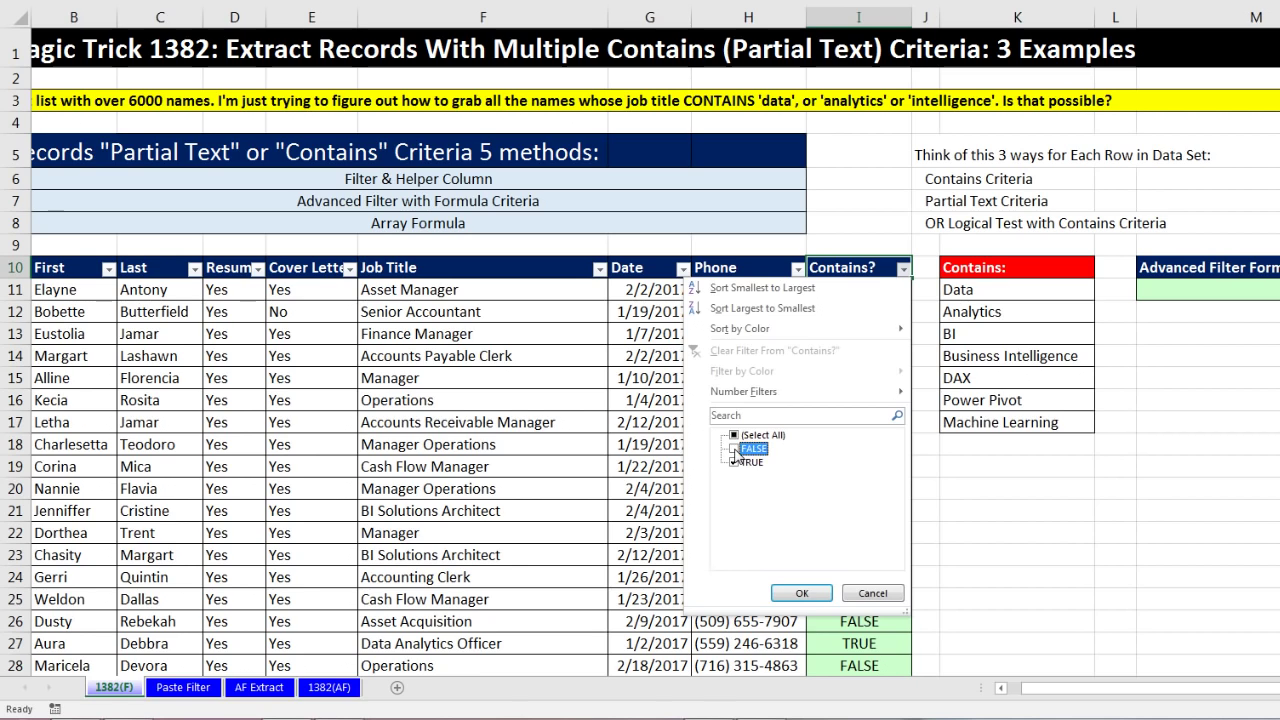
left_click(803, 594)
Copy all filtered records with their headers, from the First column through the Phone column, excluding Contains?
left_click_drag(70, 268, 737, 280)
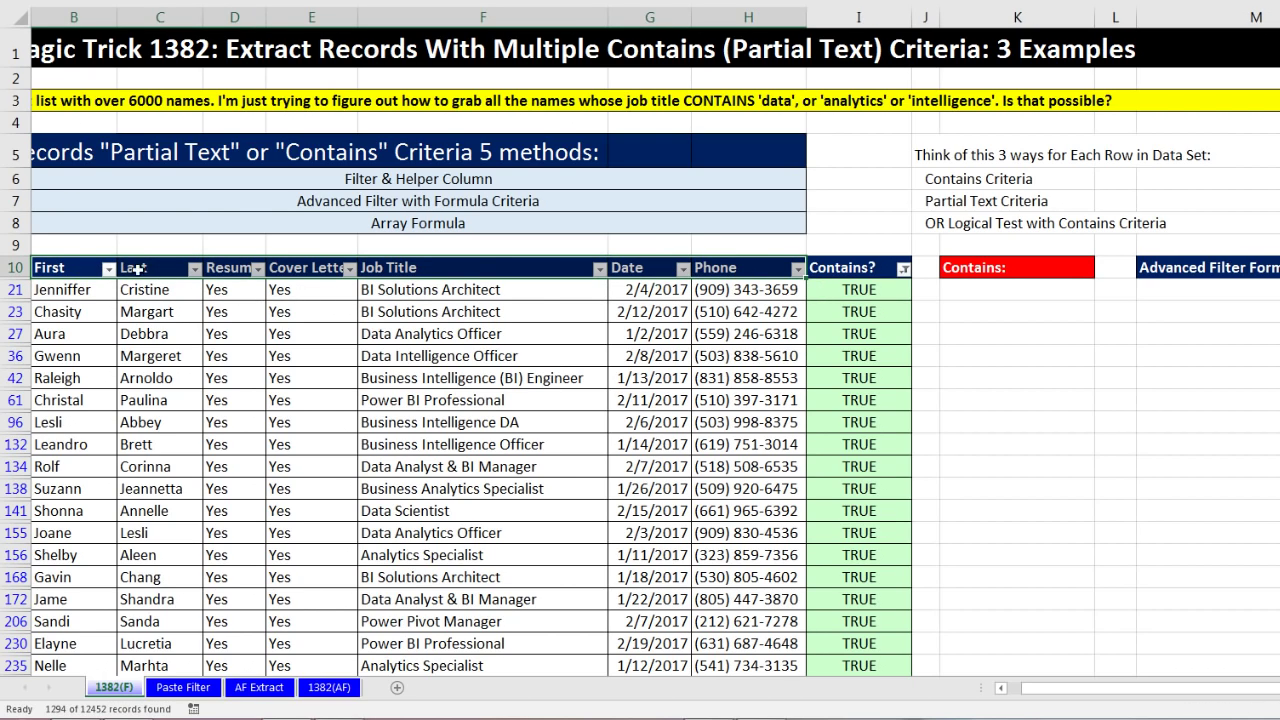
key("ctrl+shift+Down")
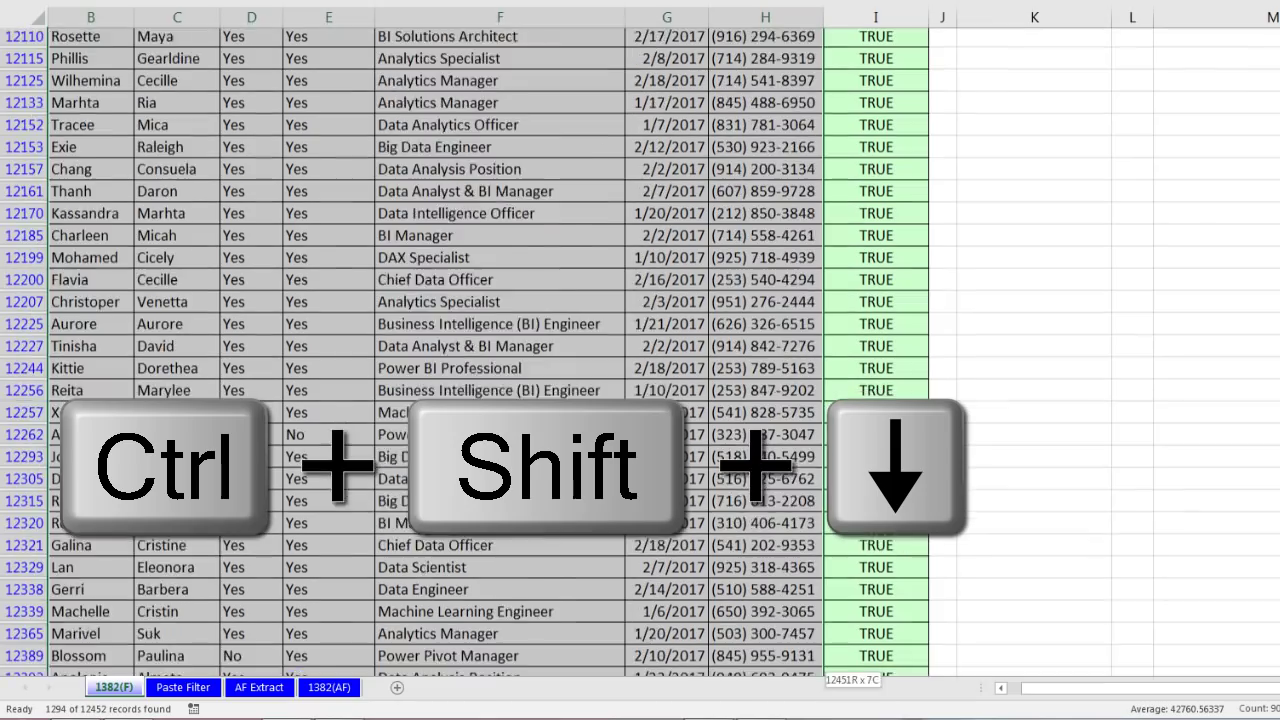
key("ctrl+BackSpace")
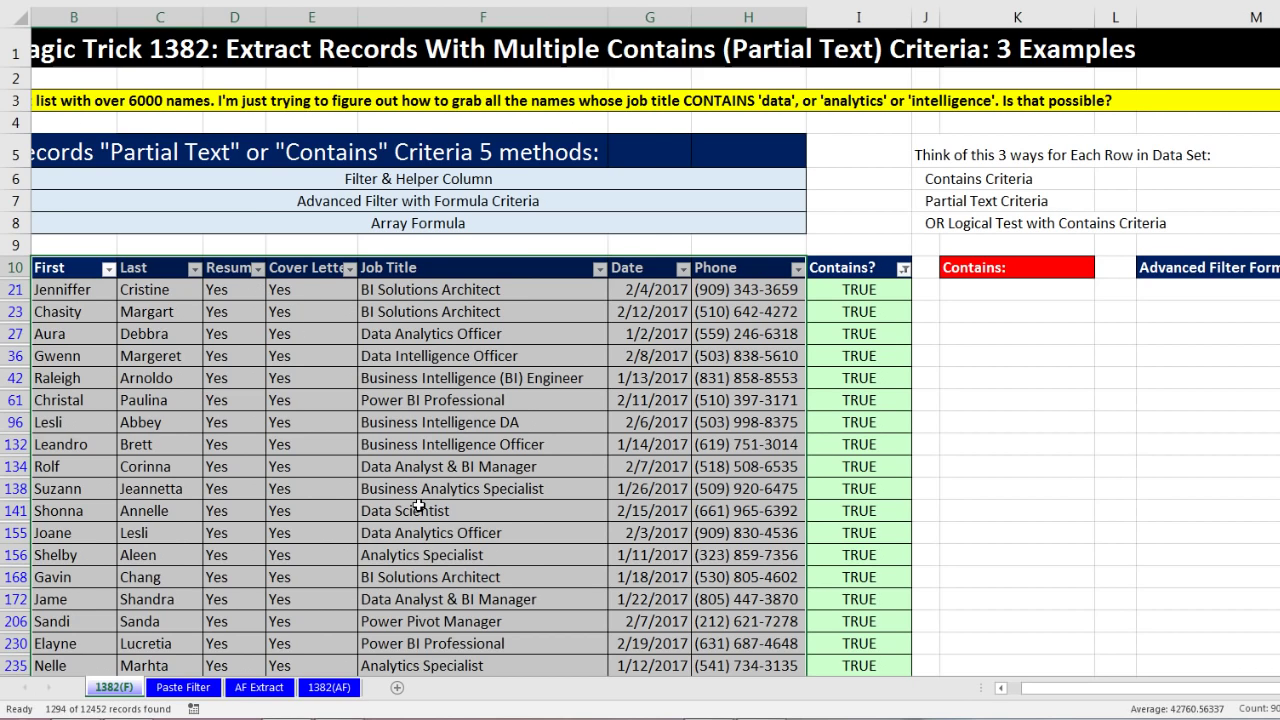
key("ctrl+c")
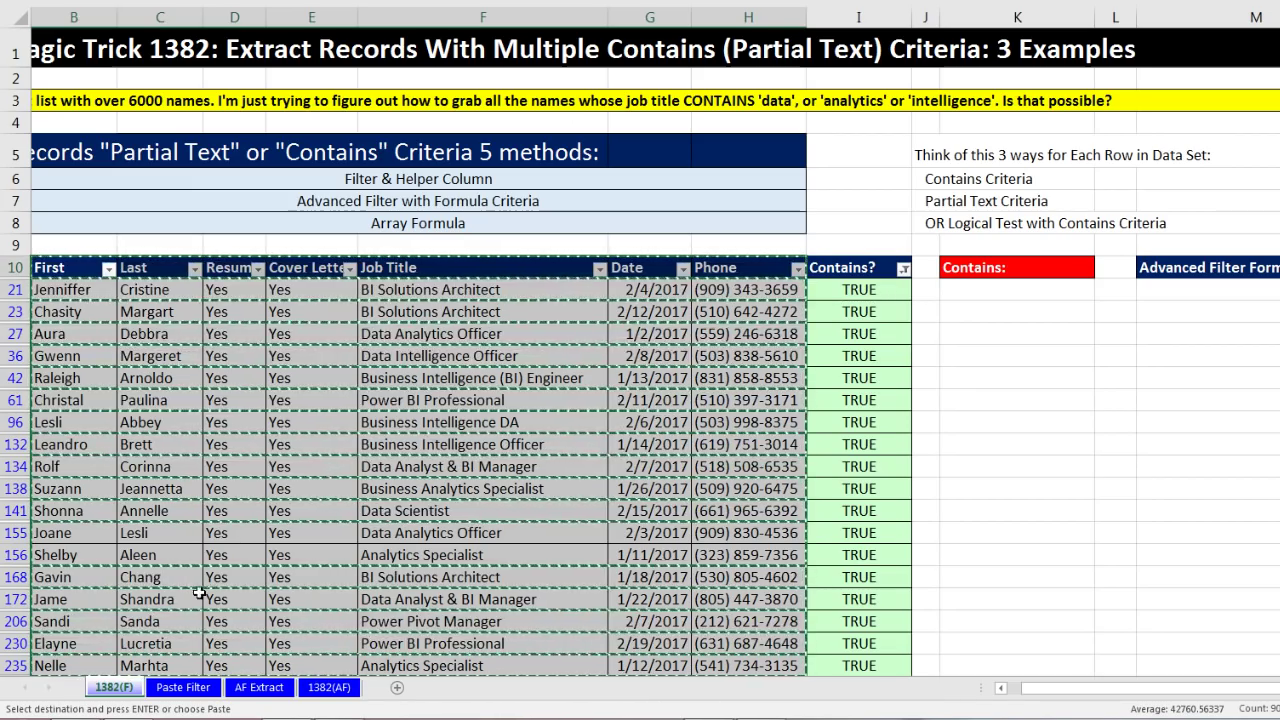
Paste the copied records into the Paste Filter sheet starting at A1 and fit all column widths to their contents
left_click(182, 687)
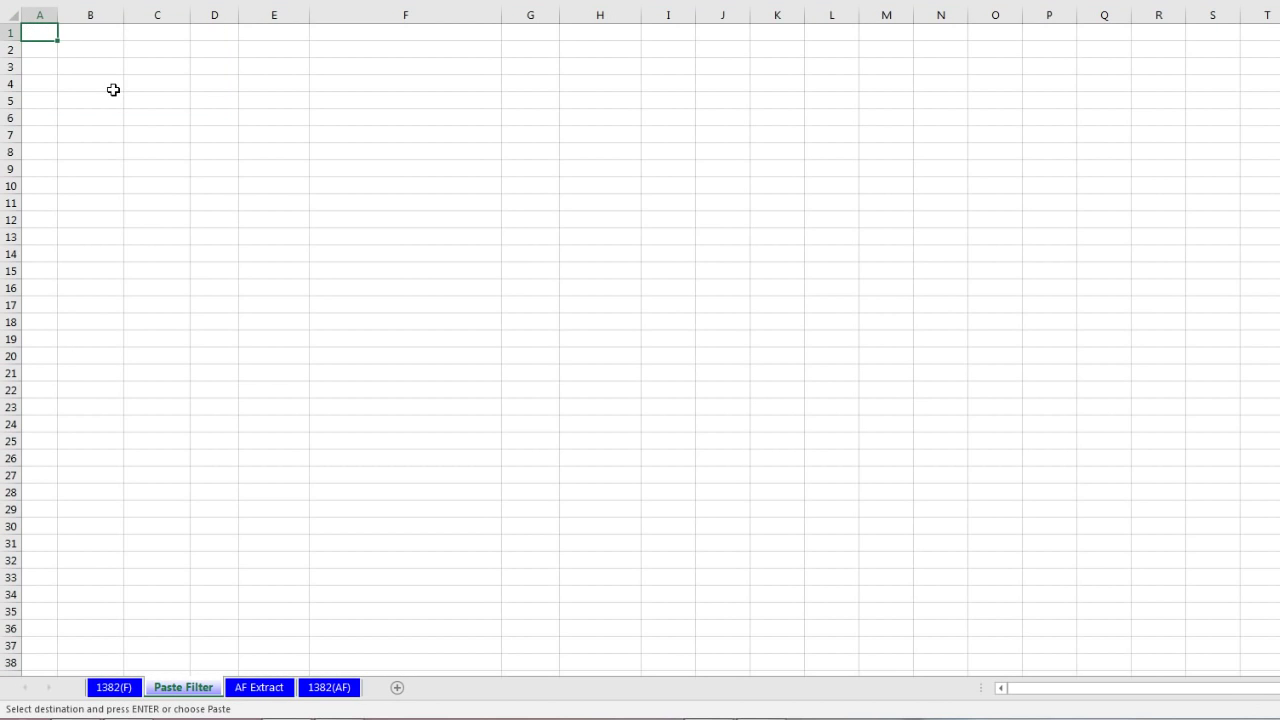
key("ctrl+v")
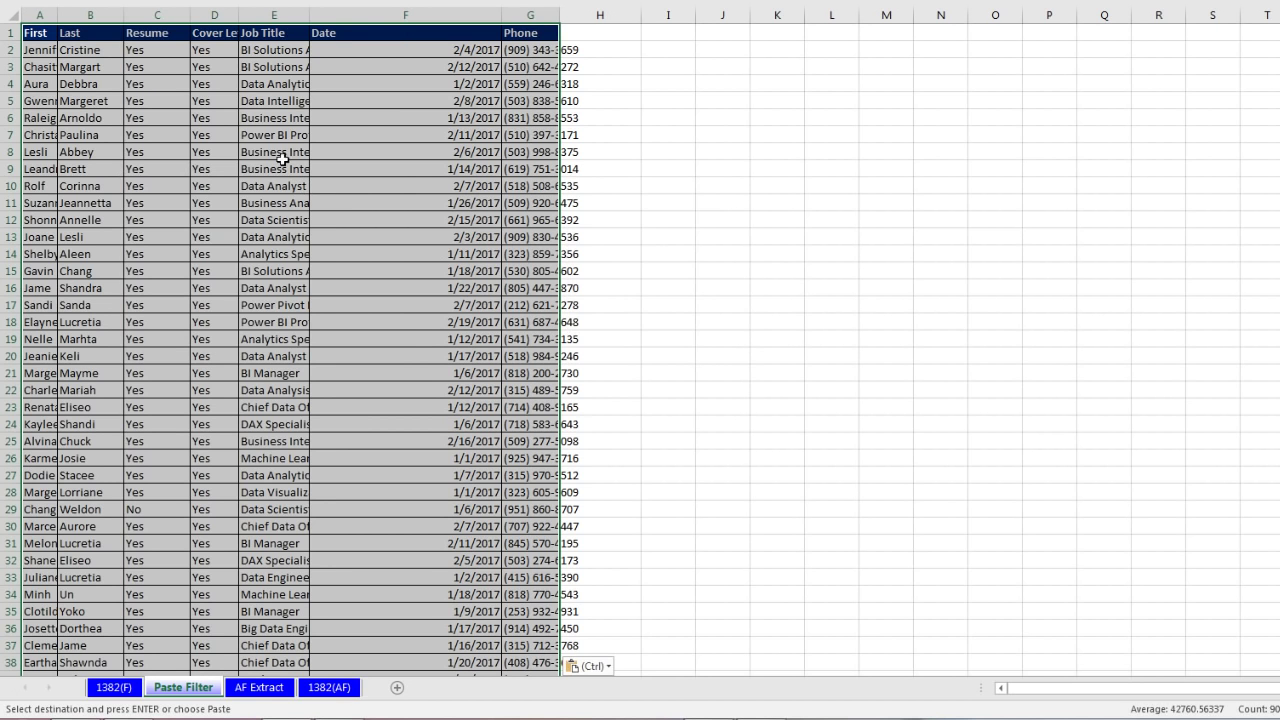
left_click(14, 19)
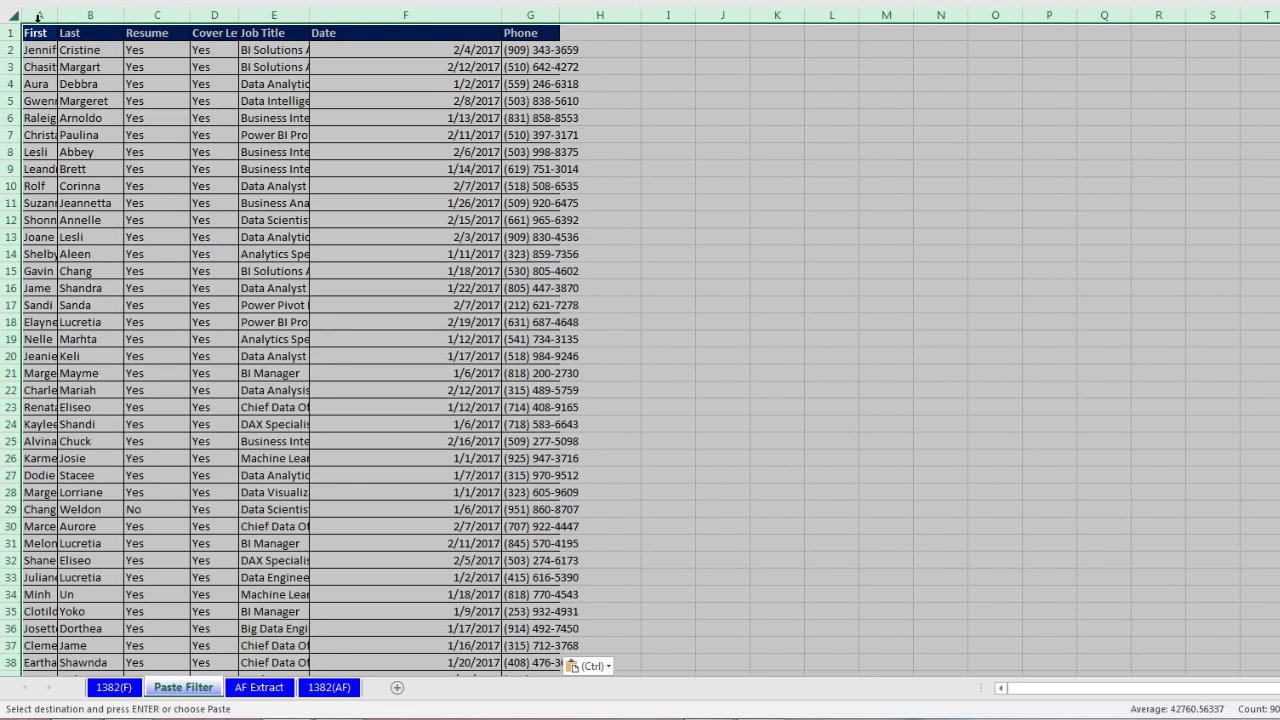
double_click(309, 12)
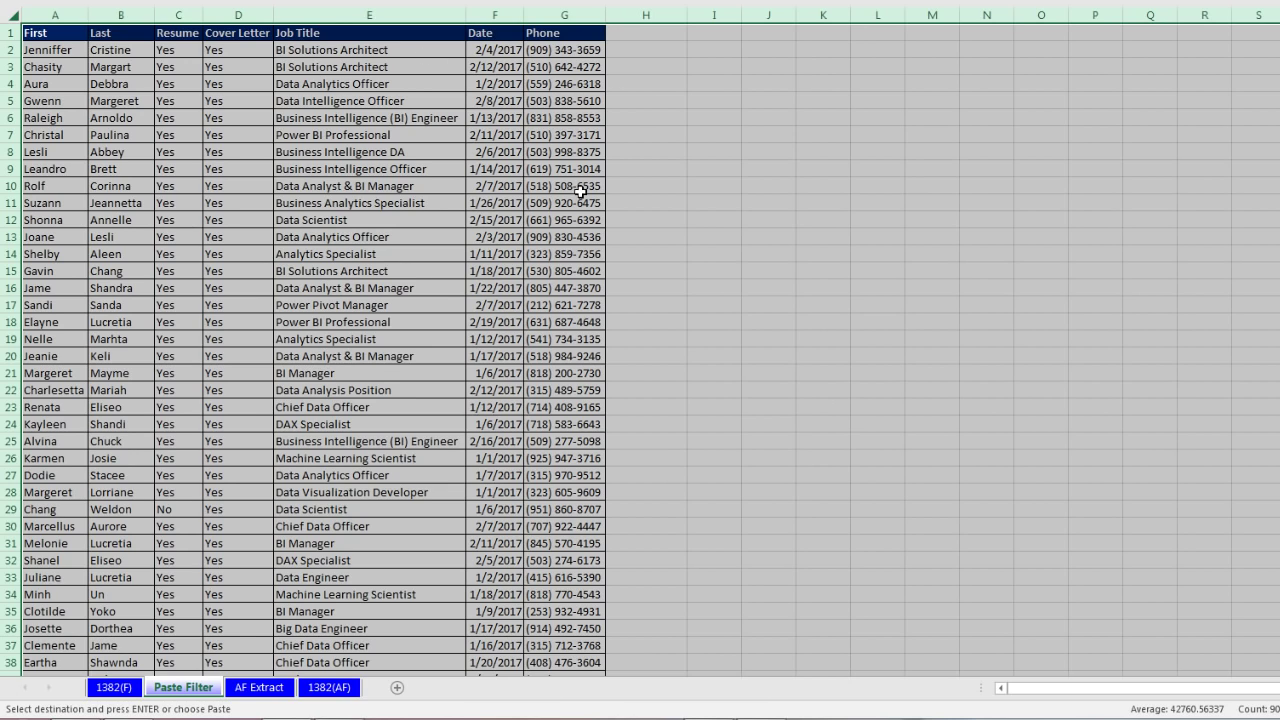
left_click(496, 164)
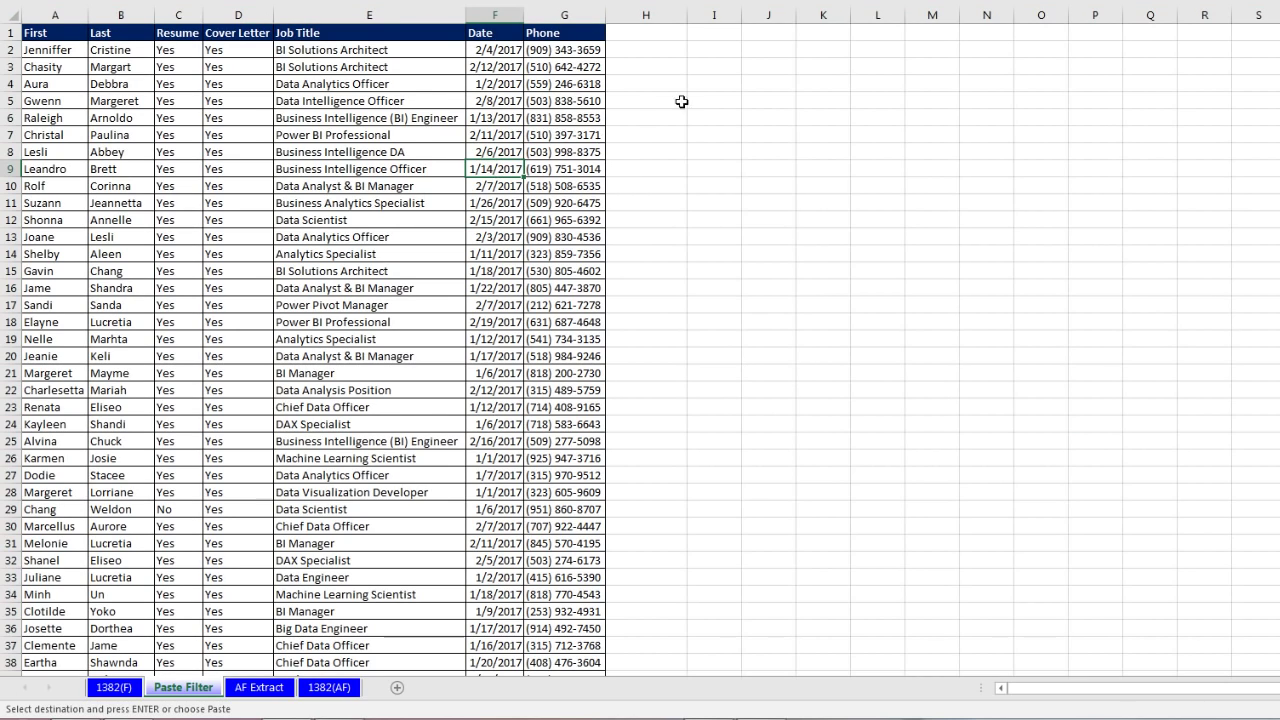
Return to the 1382(F) sheet, cancel the copy selection, and set the Contains? filter to show all records
left_click(114, 687)
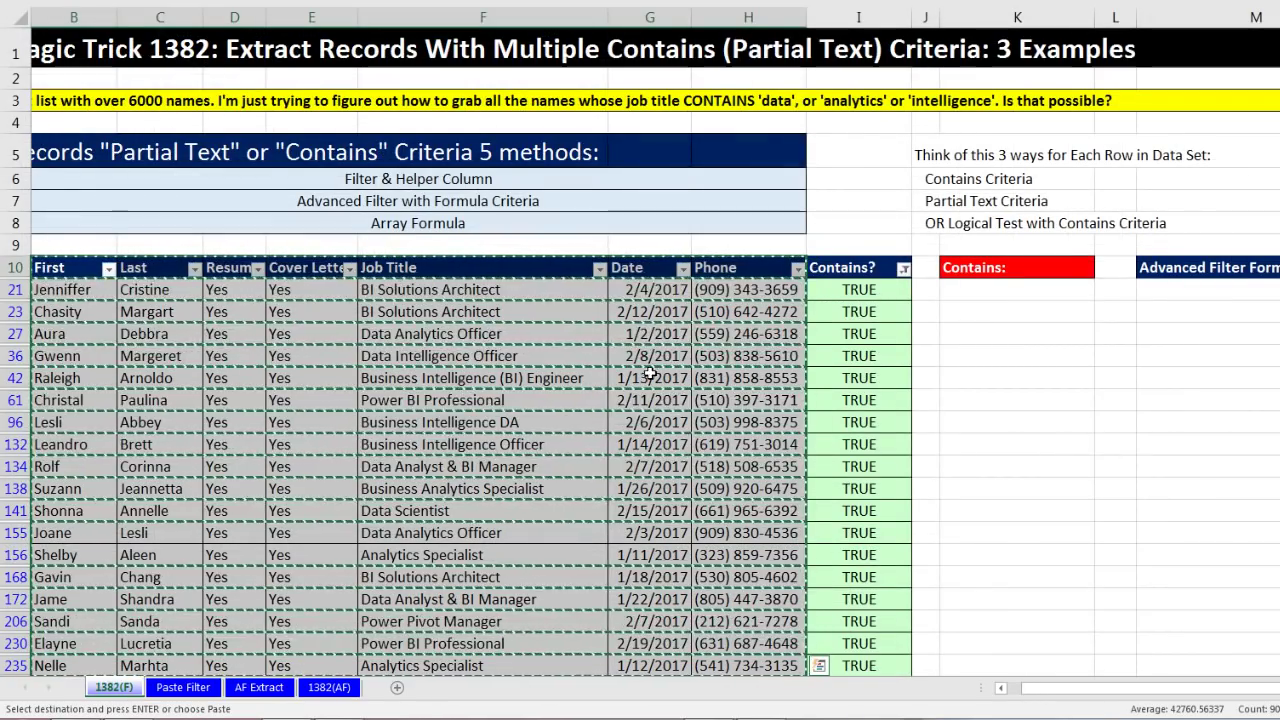
key("Escape")
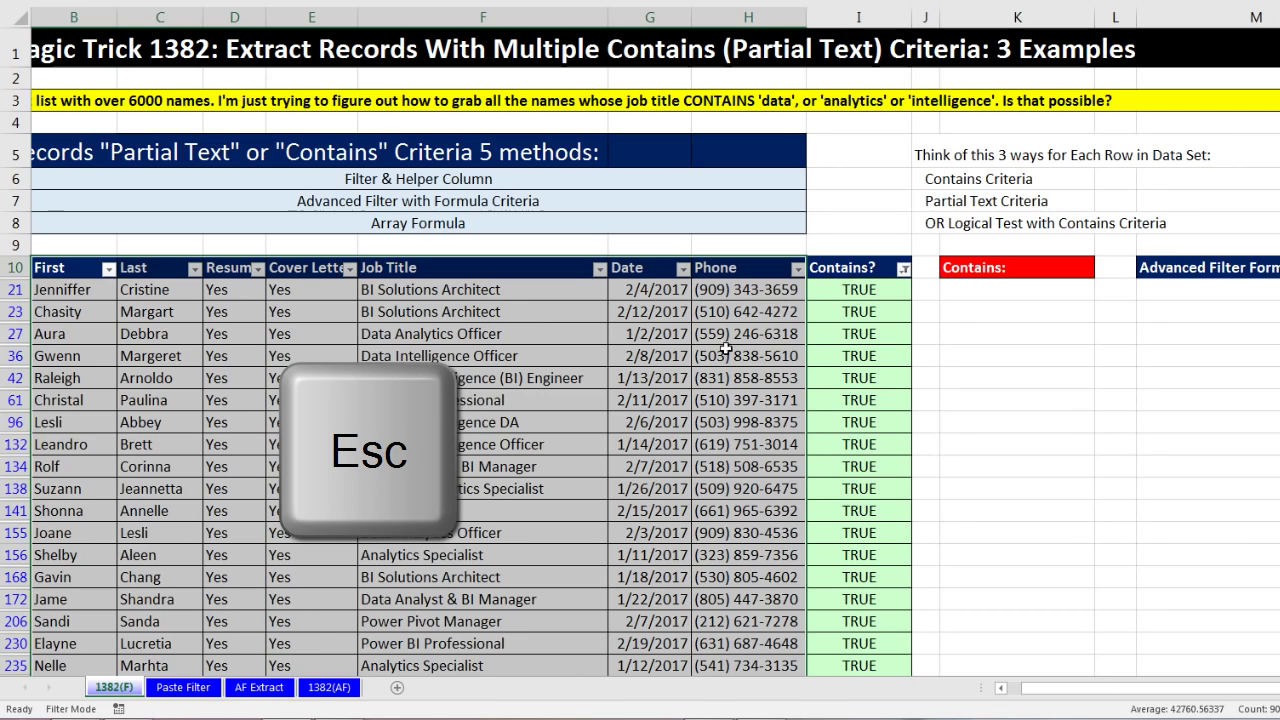
left_click(903, 268)
left_click(734, 436)
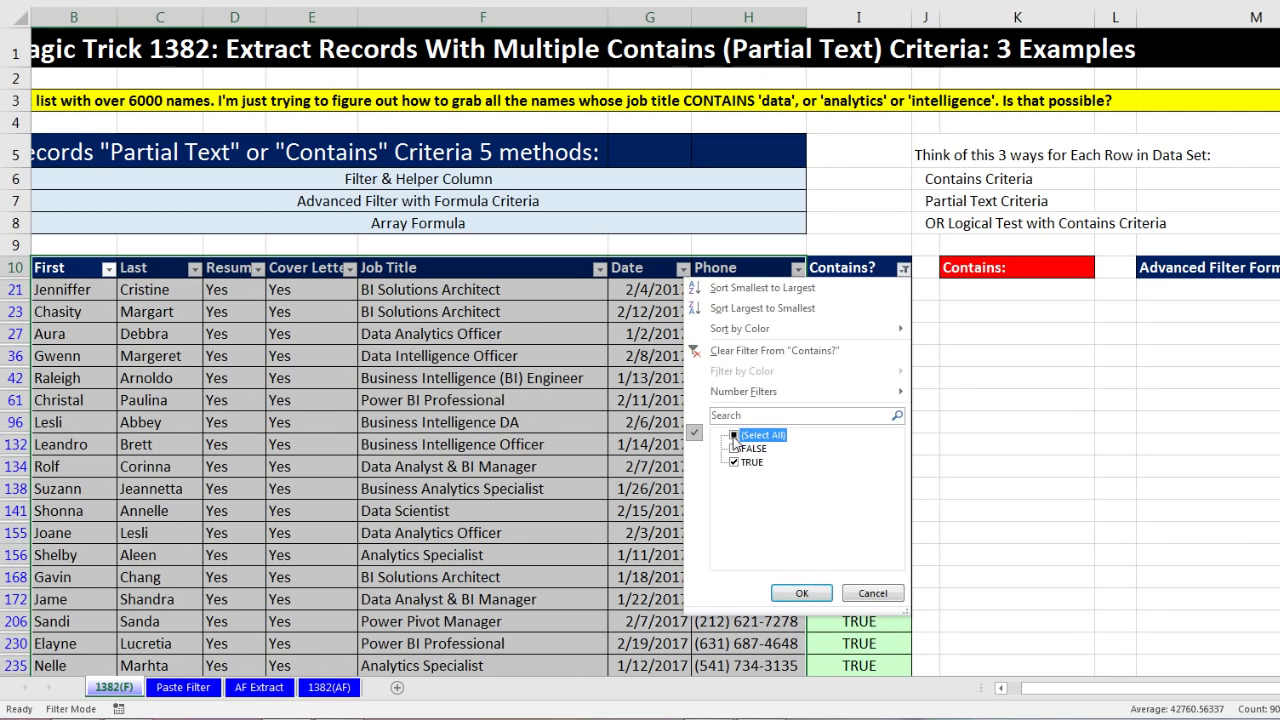
left_click(804, 598)
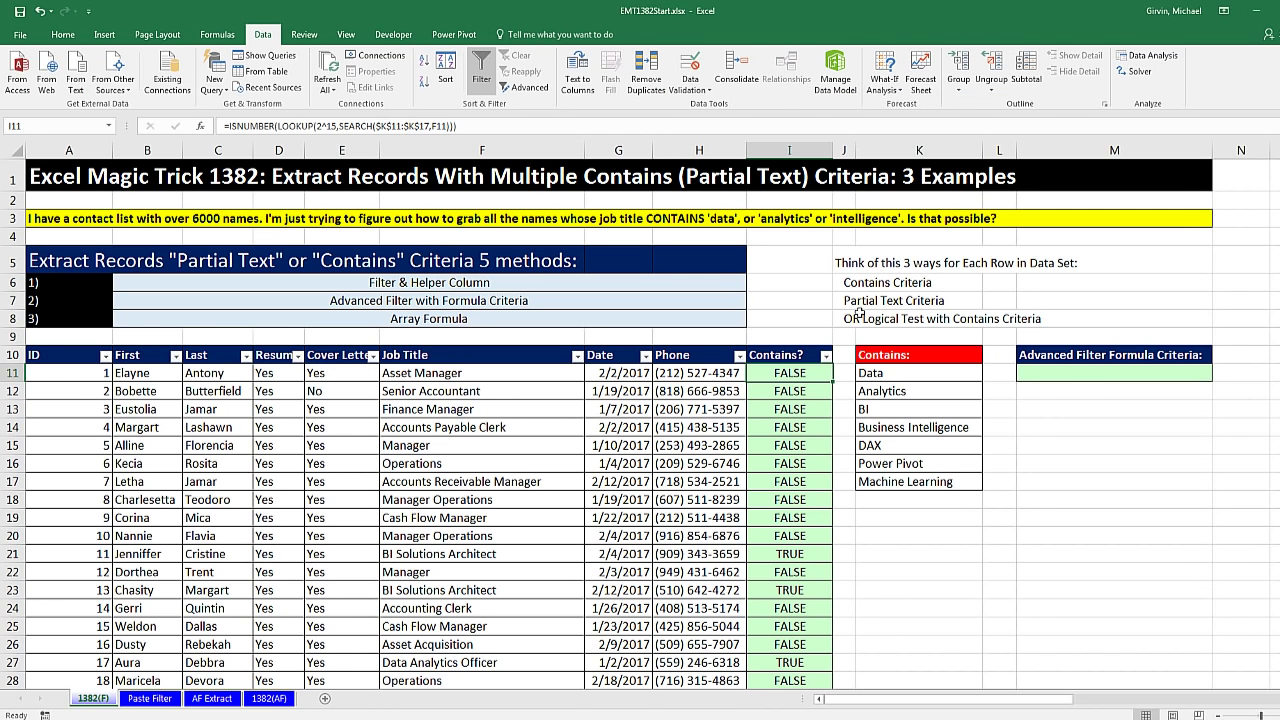
Copy the full formula text from I11 into M11 under Advanced Filter Formula Criteria, keeping its cell references unchanged
double_click(792, 374)
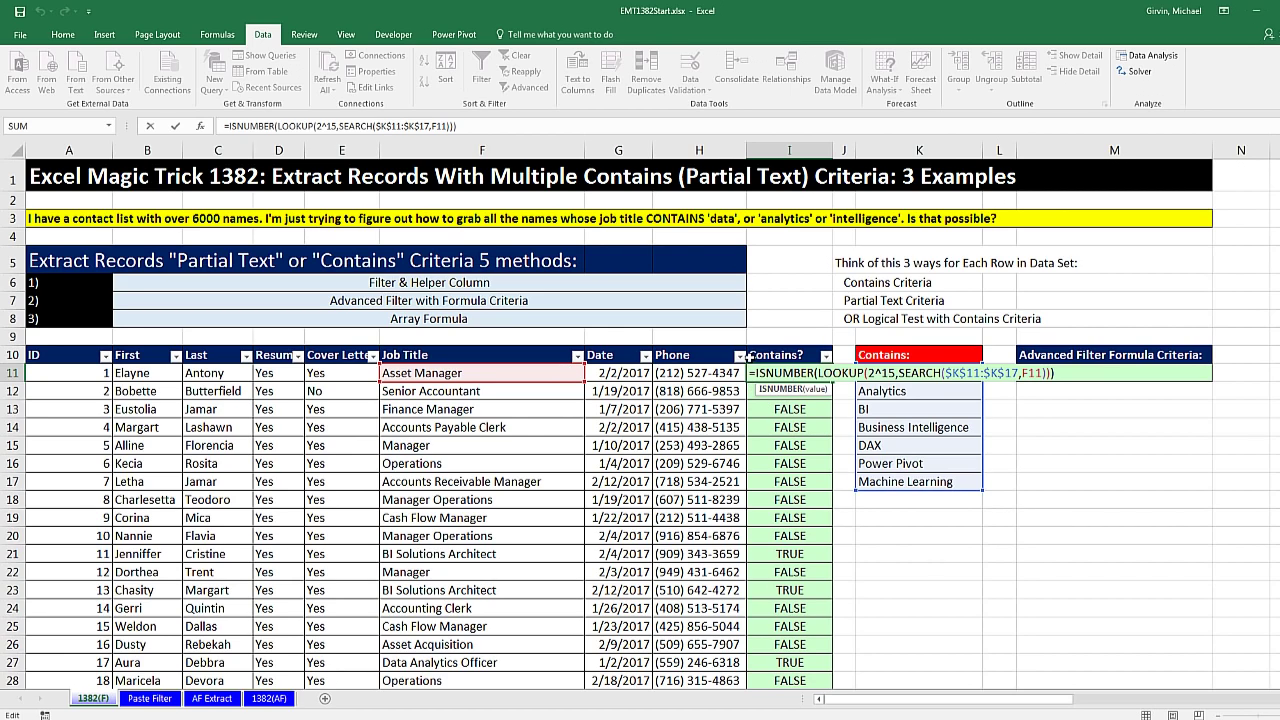
key("ctrl+Return")
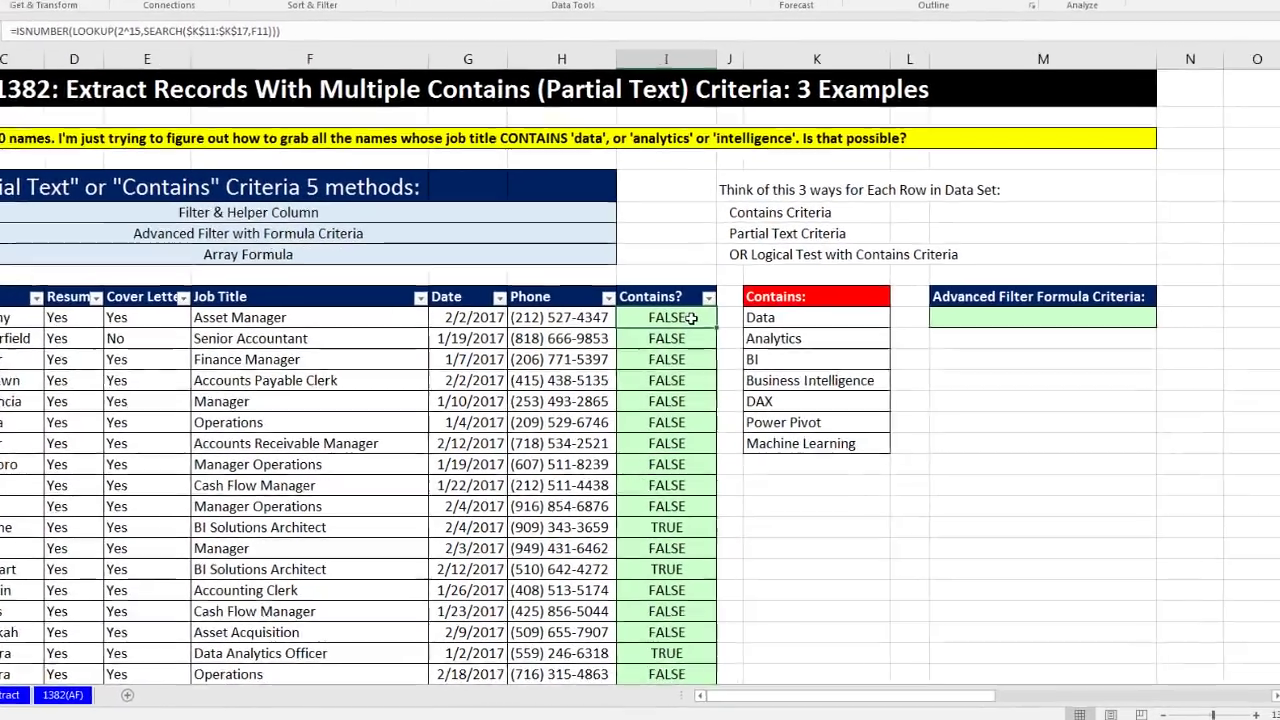
double_click(781, 372)
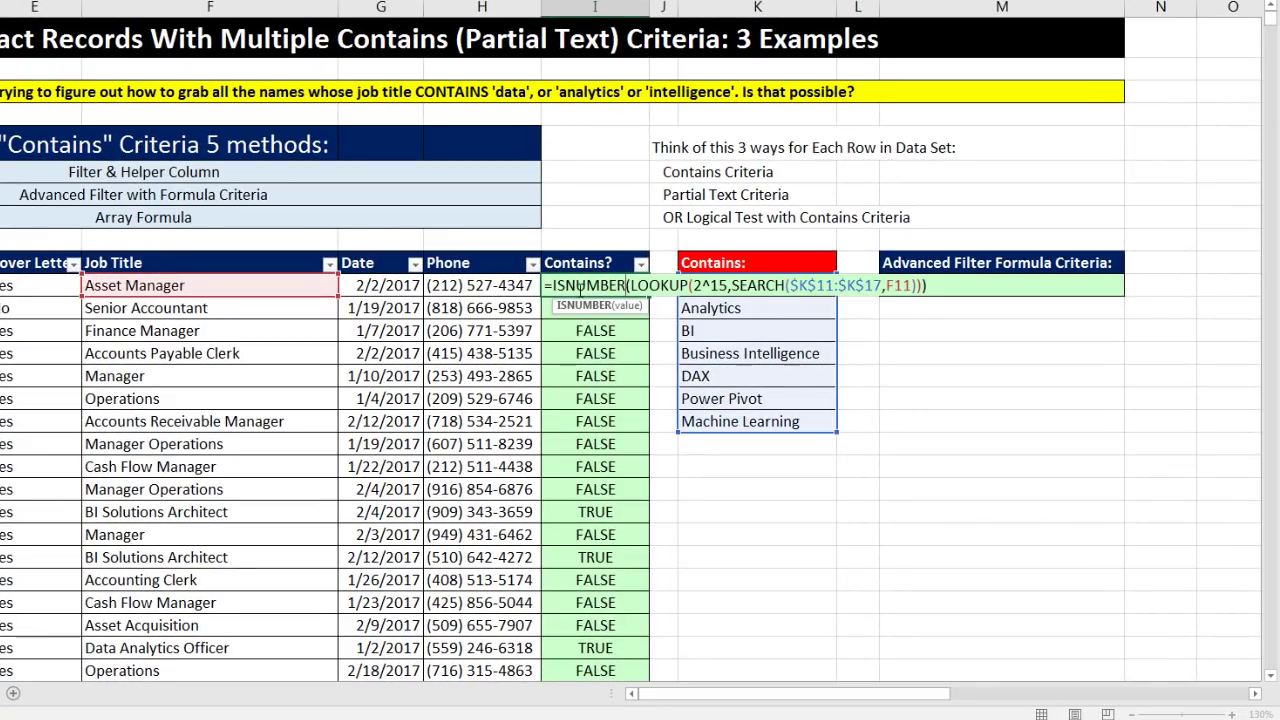
left_click_drag(546, 285, 1112, 298)
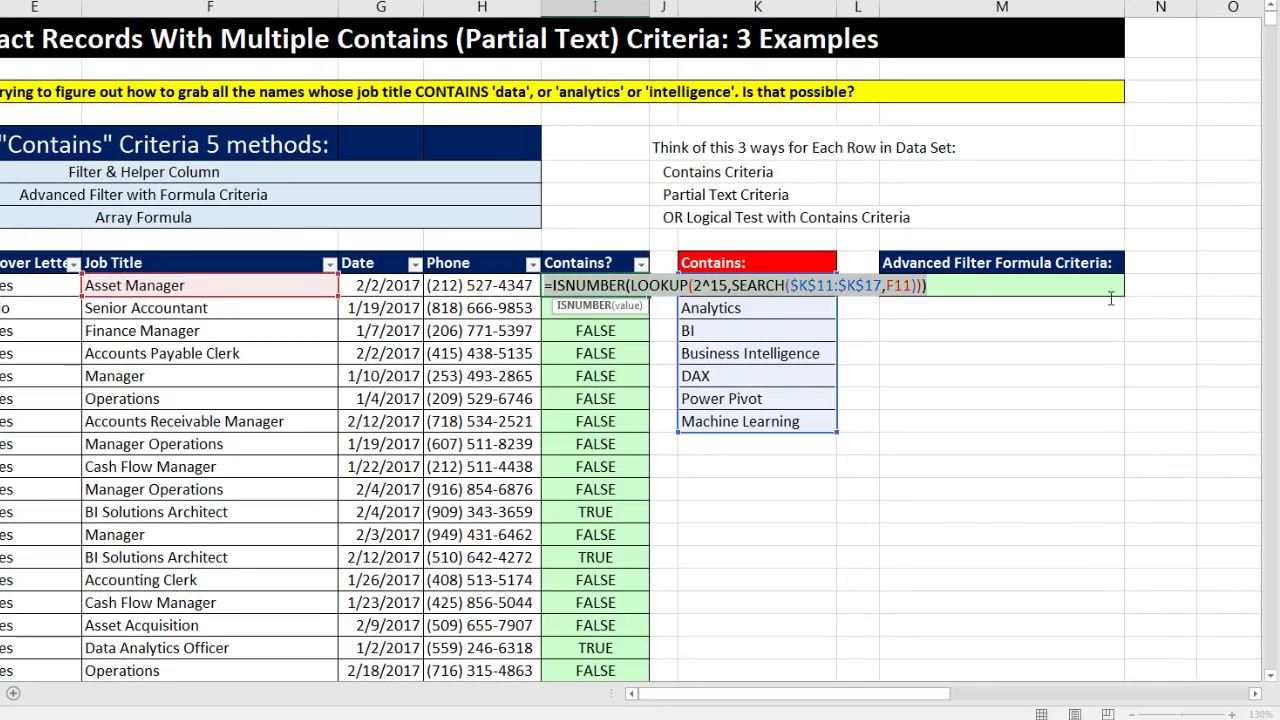
key("ctrl+c")
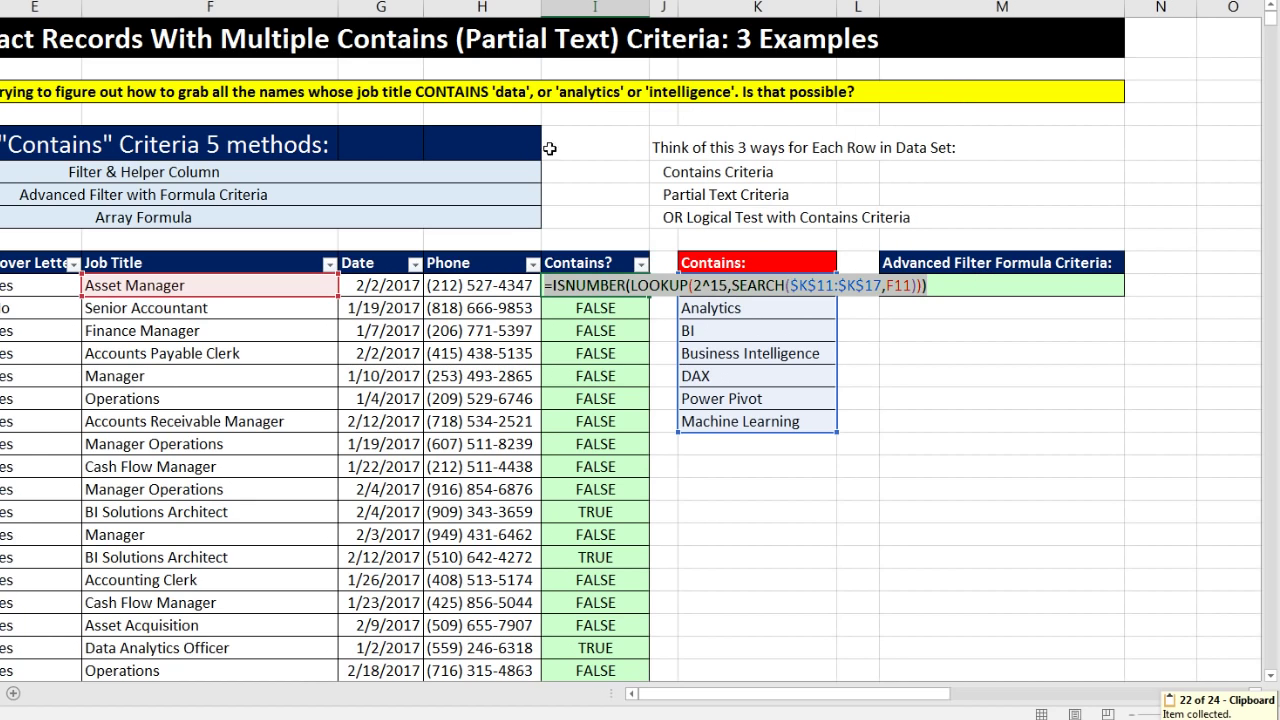
key("Escape")
left_click(1005, 286)
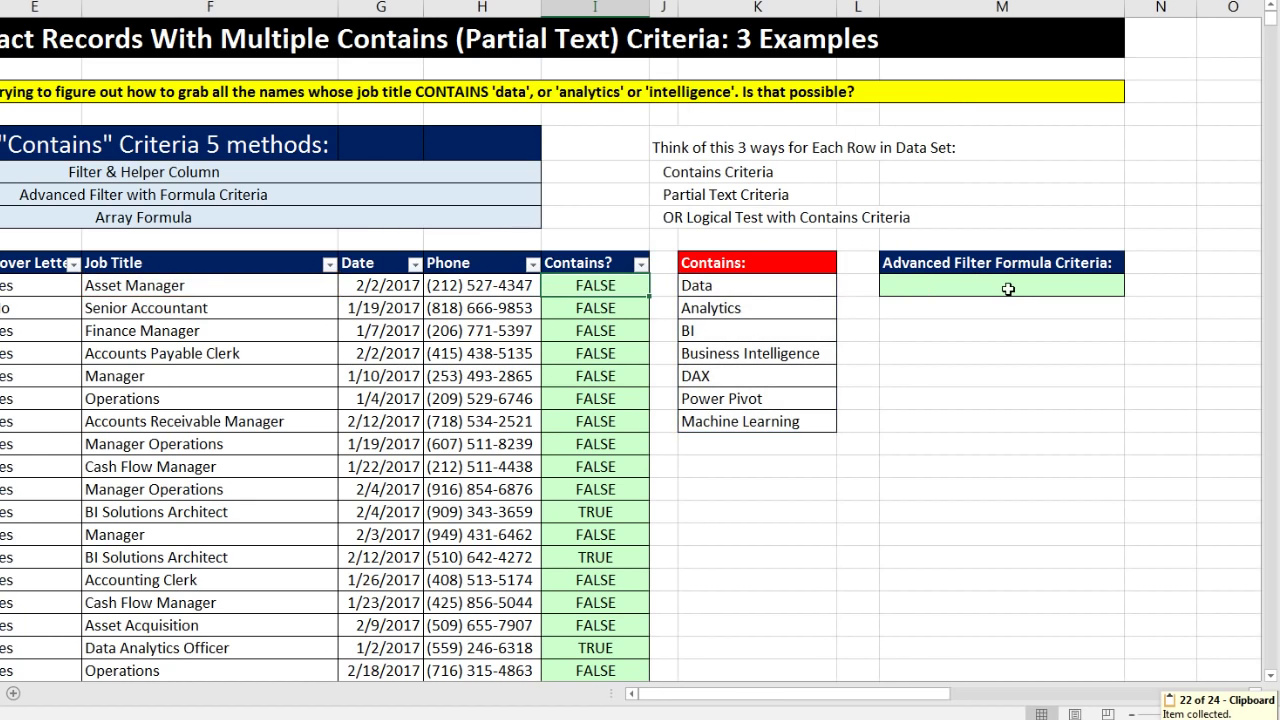
double_click(1007, 288)
key("ctrl+v")
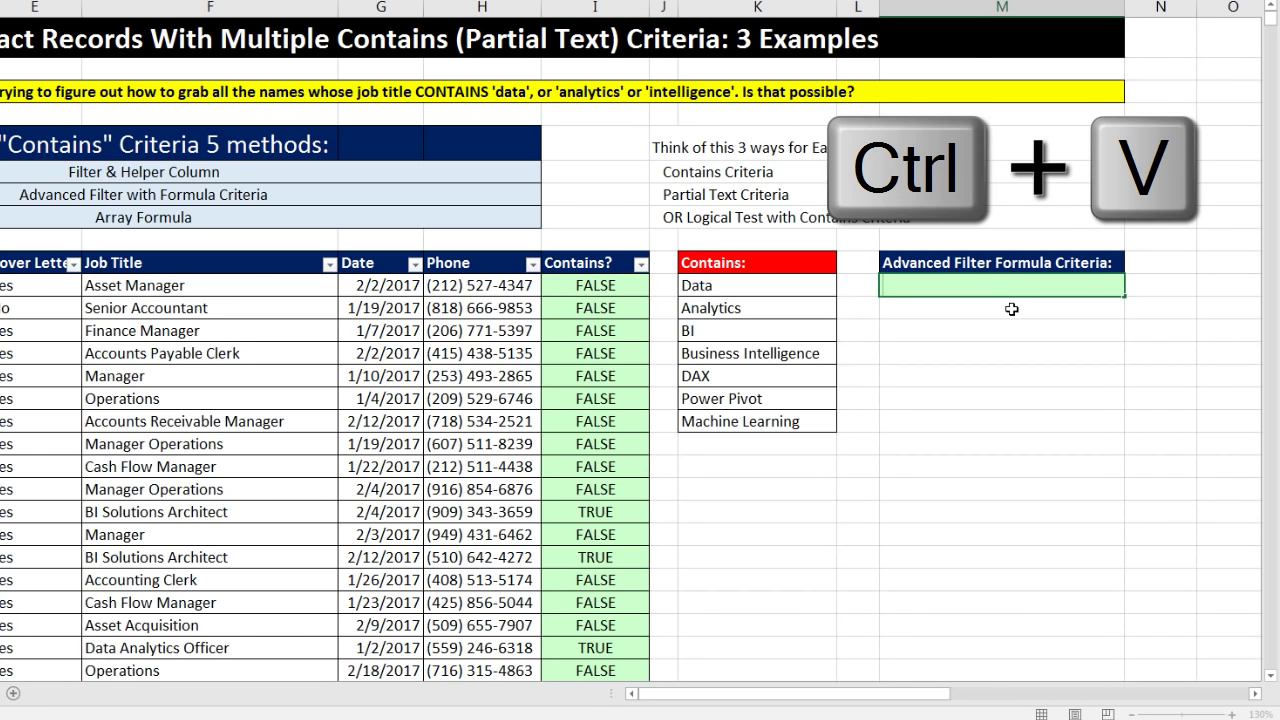
key("Return")
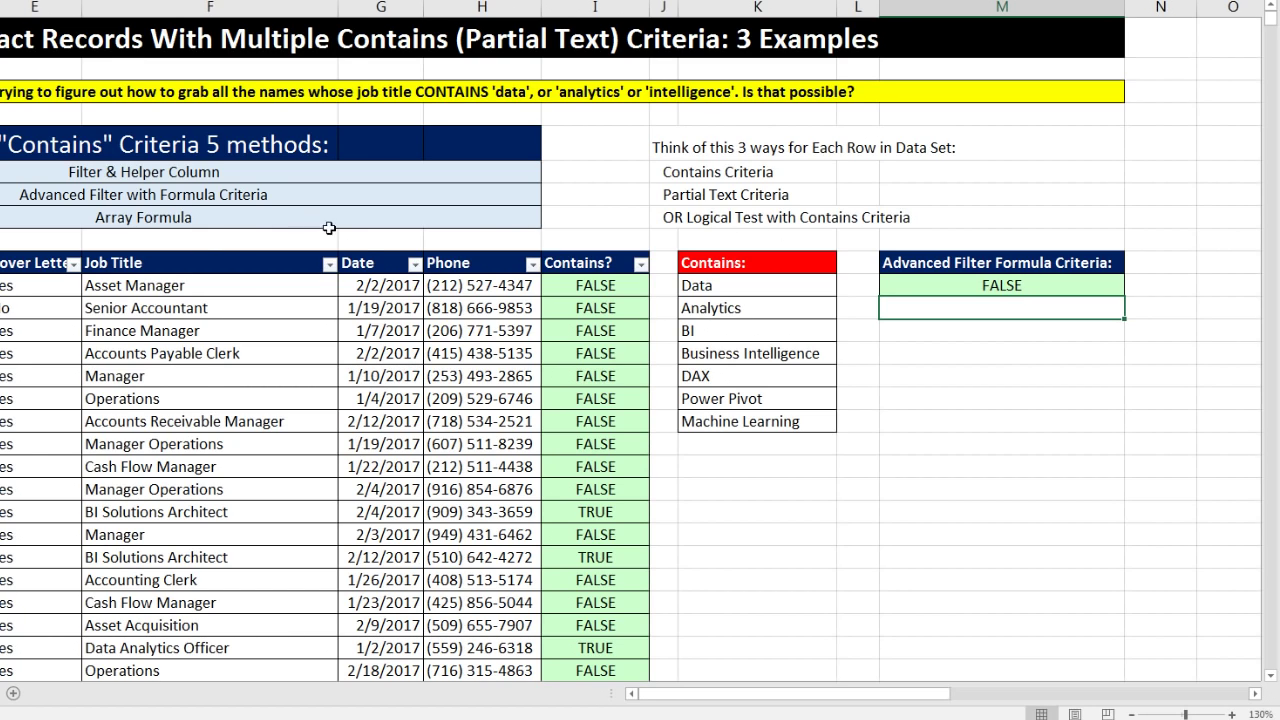
Remove the ISNUMBER wrapper from the M11 formula, leaving =LOOKUP(2^15,SEARCH($K$11:$K$17,F11))
double_click(998, 289)
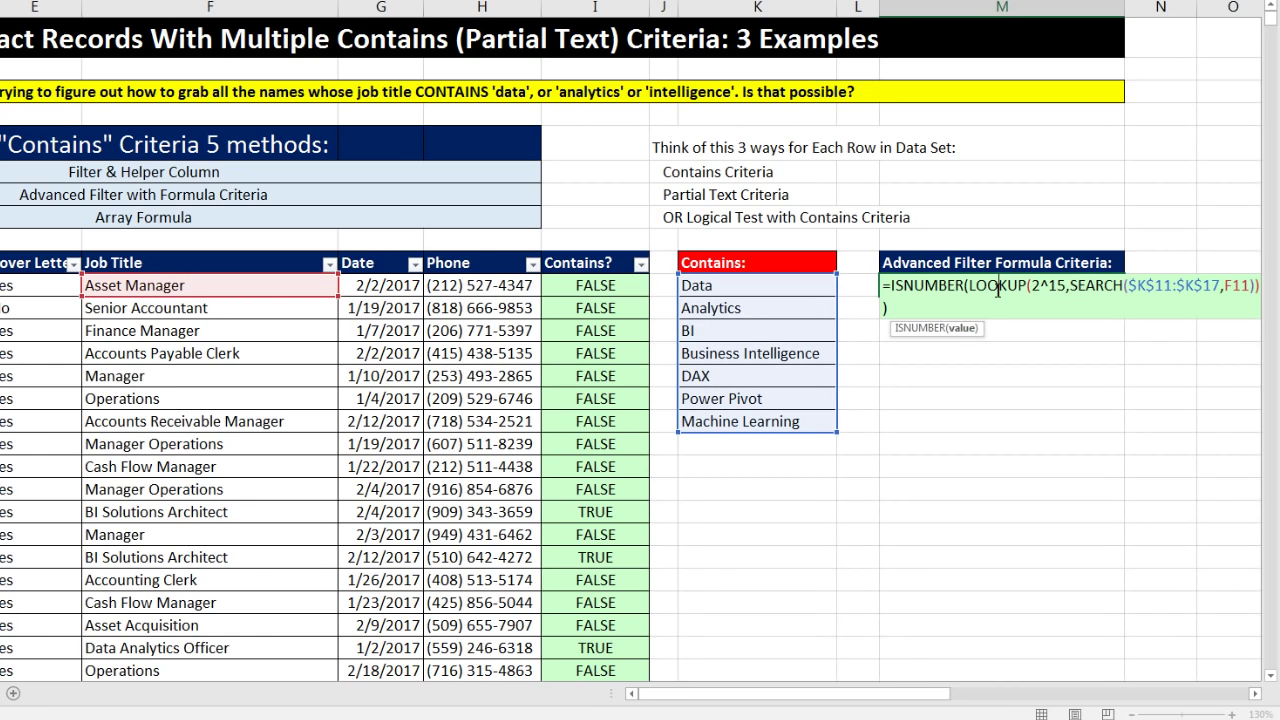
left_click(1070, 260)
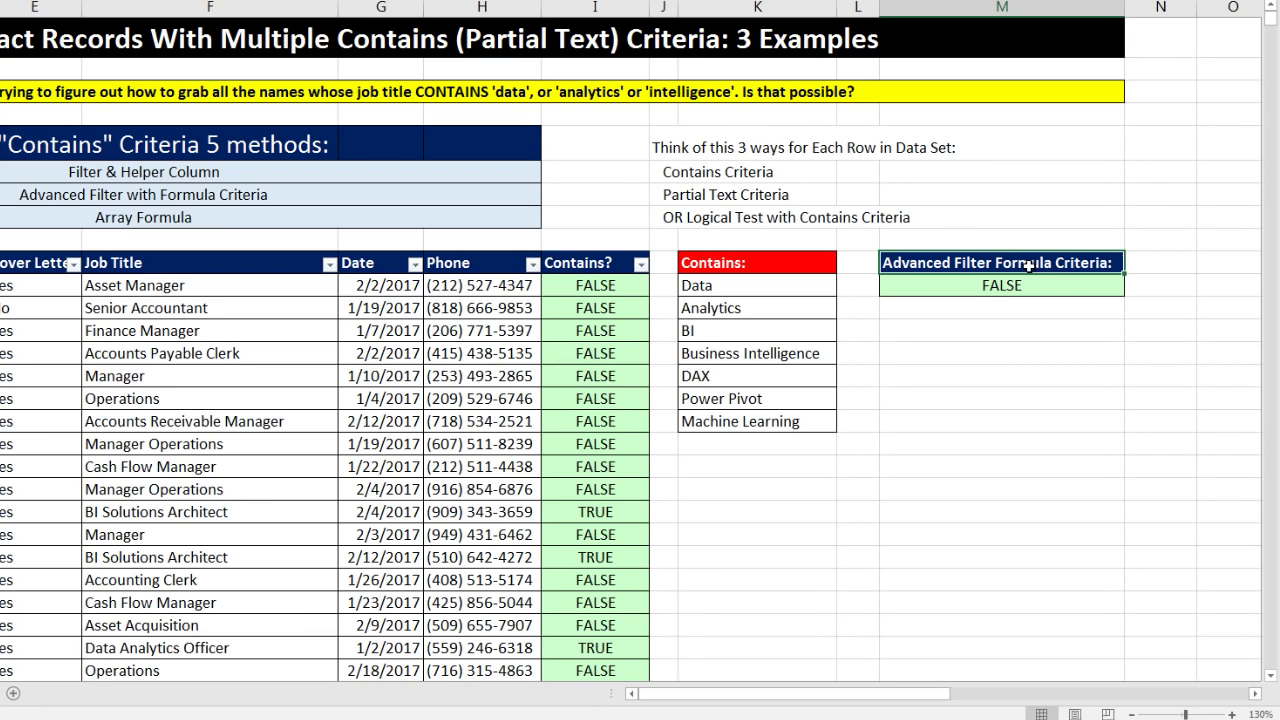
double_click(969, 292)
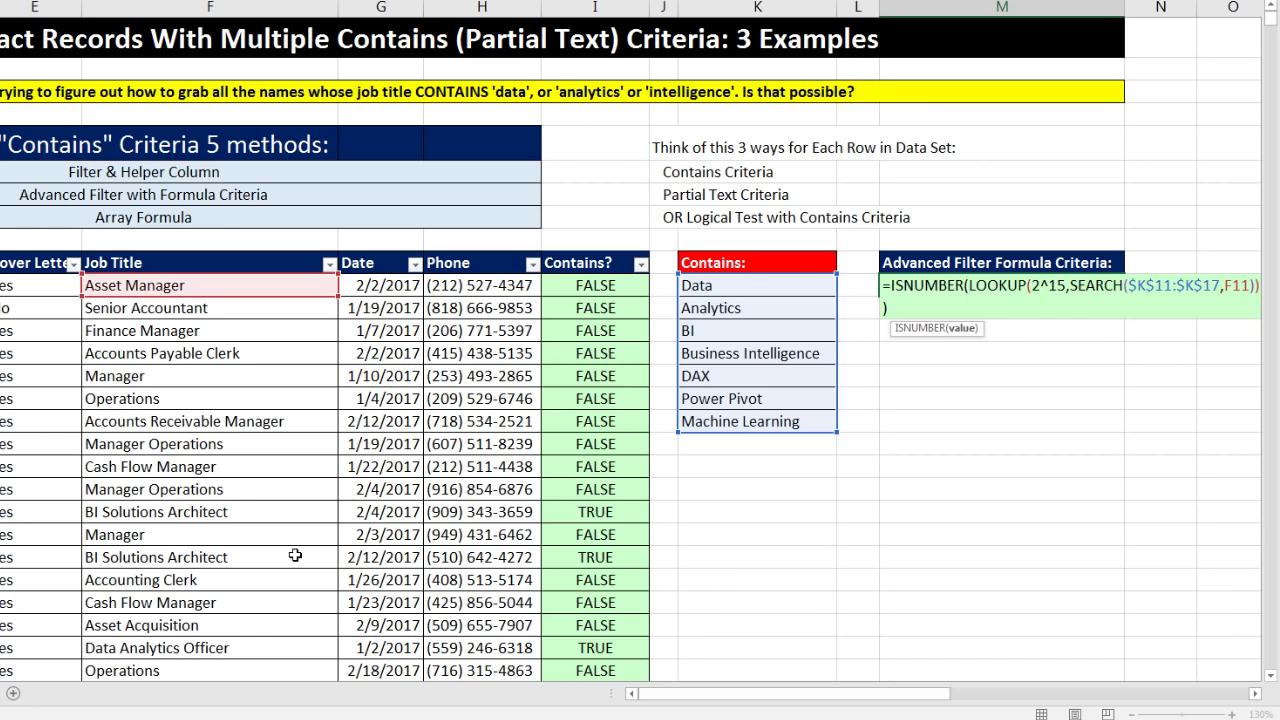
left_click_drag(968, 287, 897, 290)
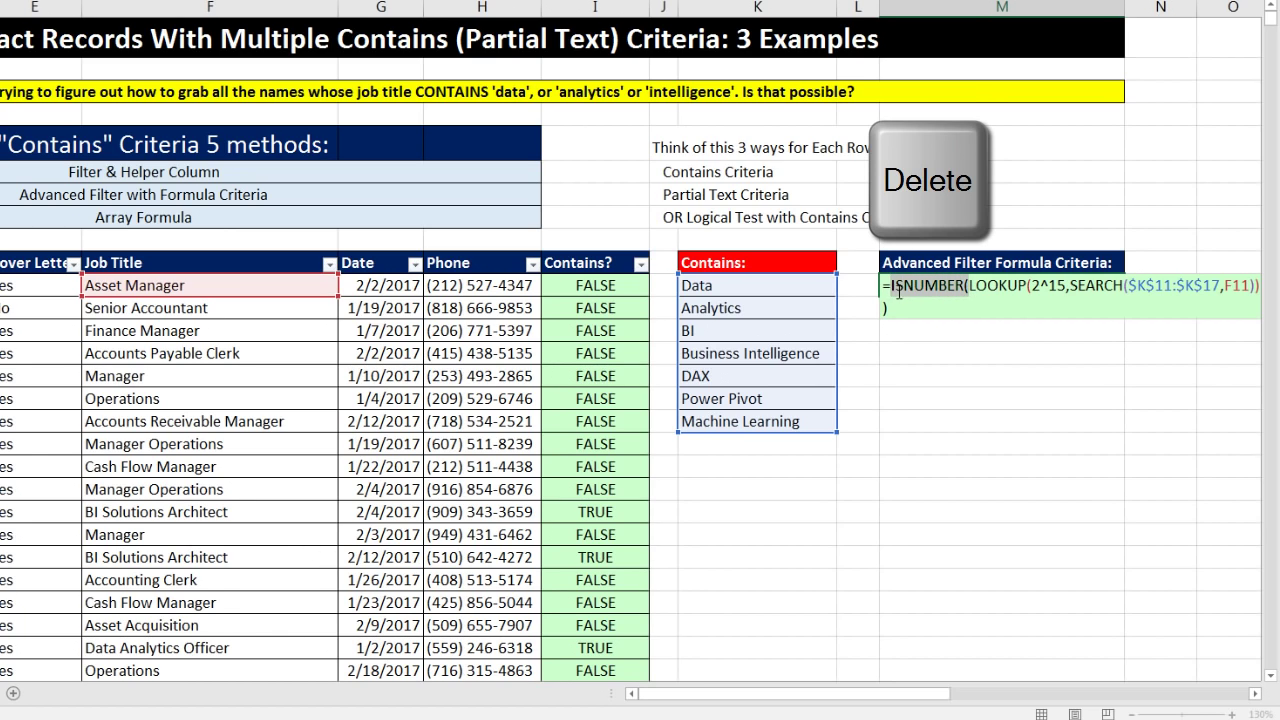
key("Delete")
key("BackSpace")
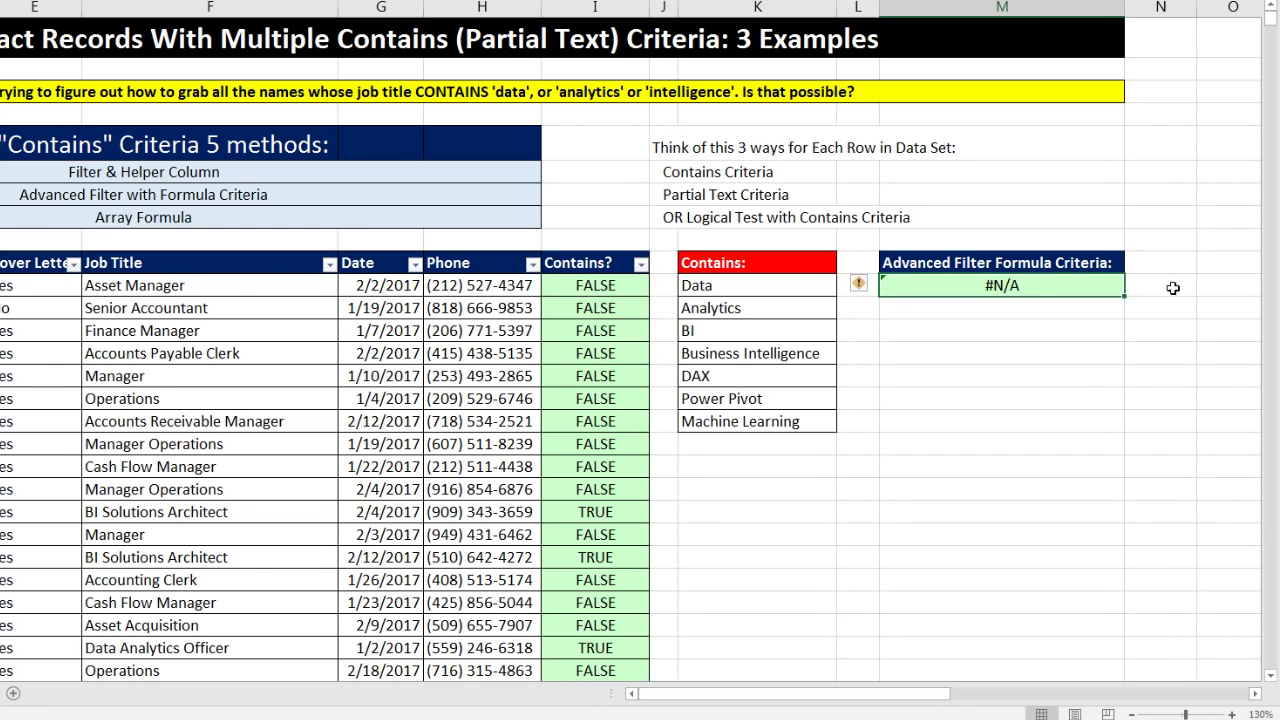
Fill the M11 LOOKUP formula down through row 27 and check several of the results against the records
left_click_drag(1124, 305, 1126, 658)
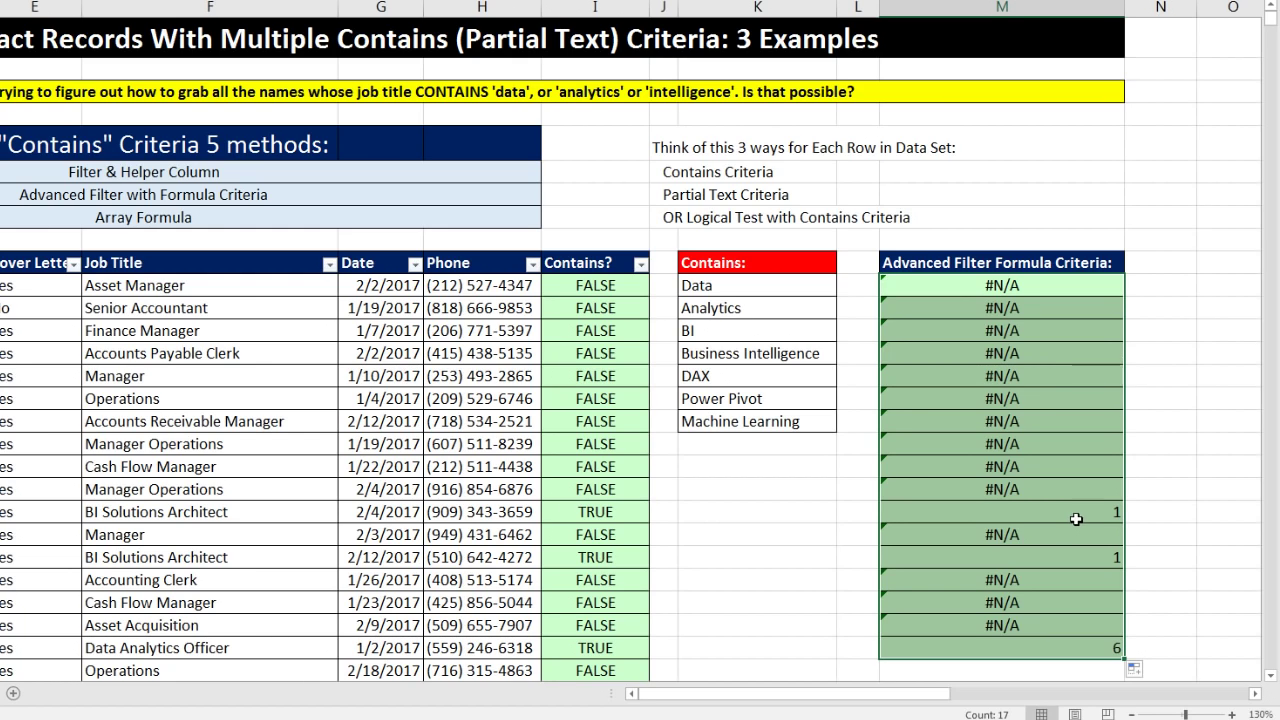
left_click(1014, 310)
left_click(1044, 334)
left_click(1042, 356)
left_click(1074, 511)
left_click(1074, 555)
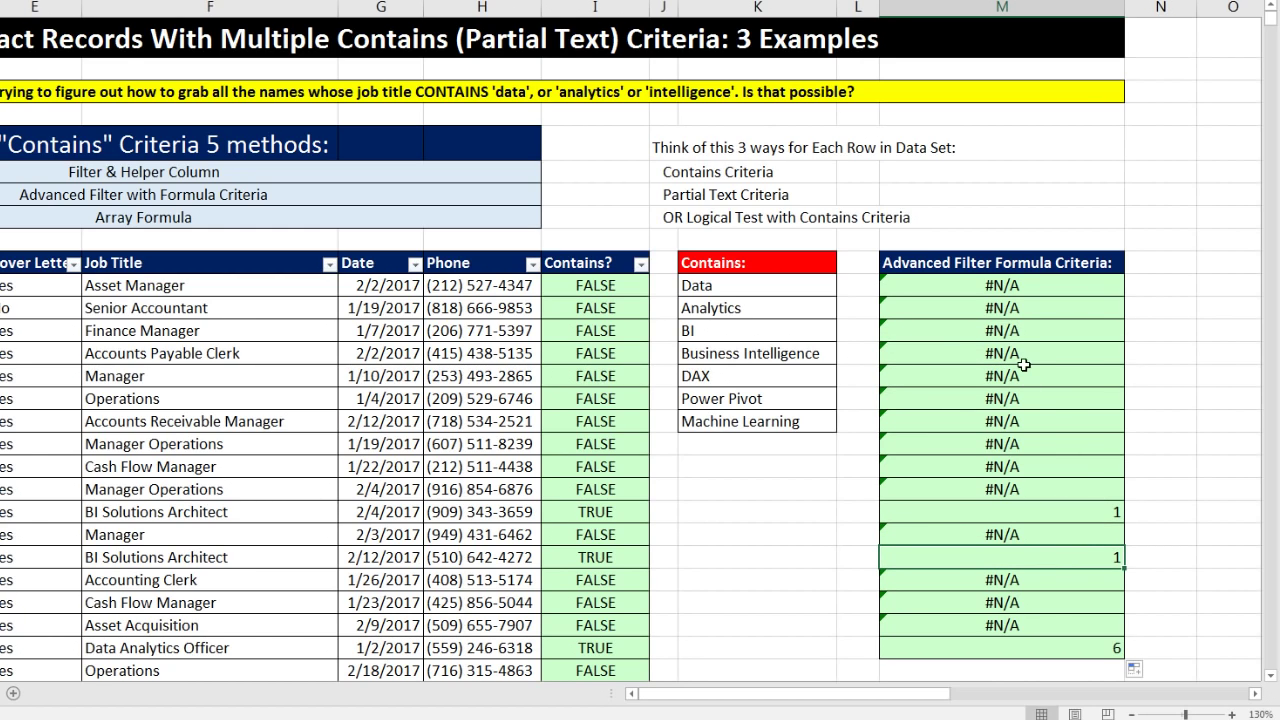
Undo the LOOKUP formula fill below M11, then review the M11 formula and leave it as is
left_click(1005, 308)
key("ctrl+shift+Down")
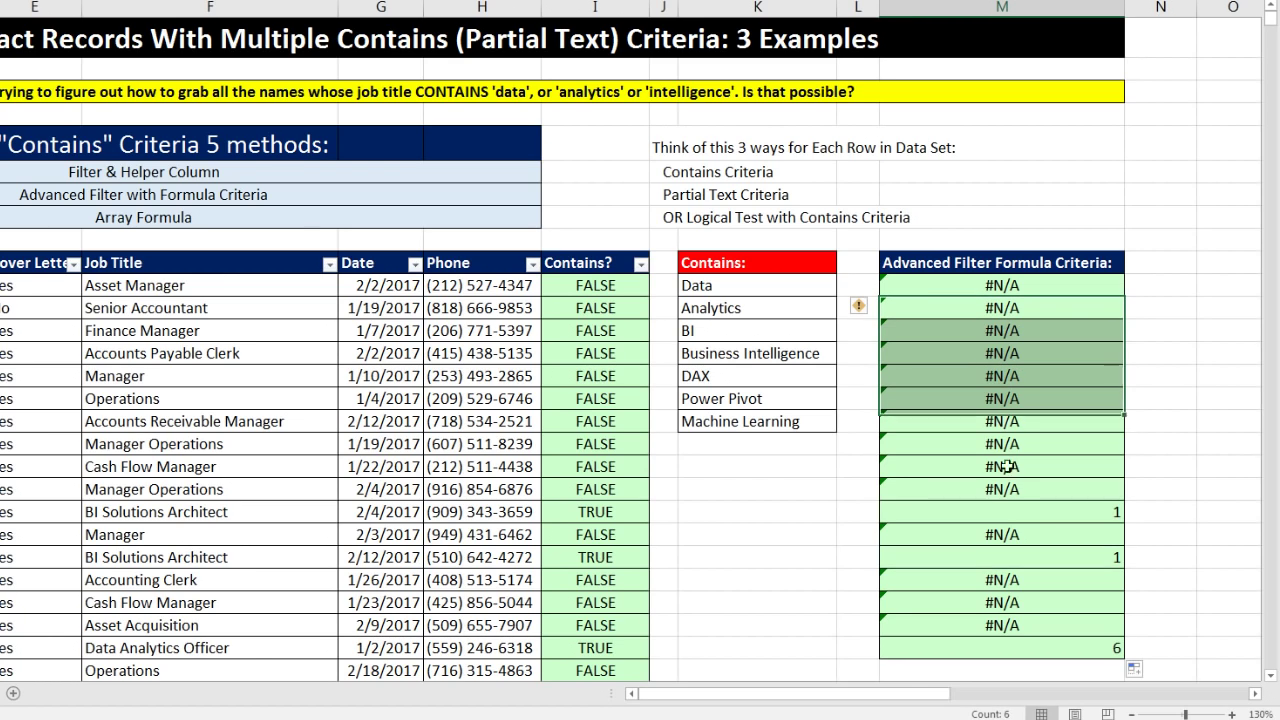
left_click(1039, 288)
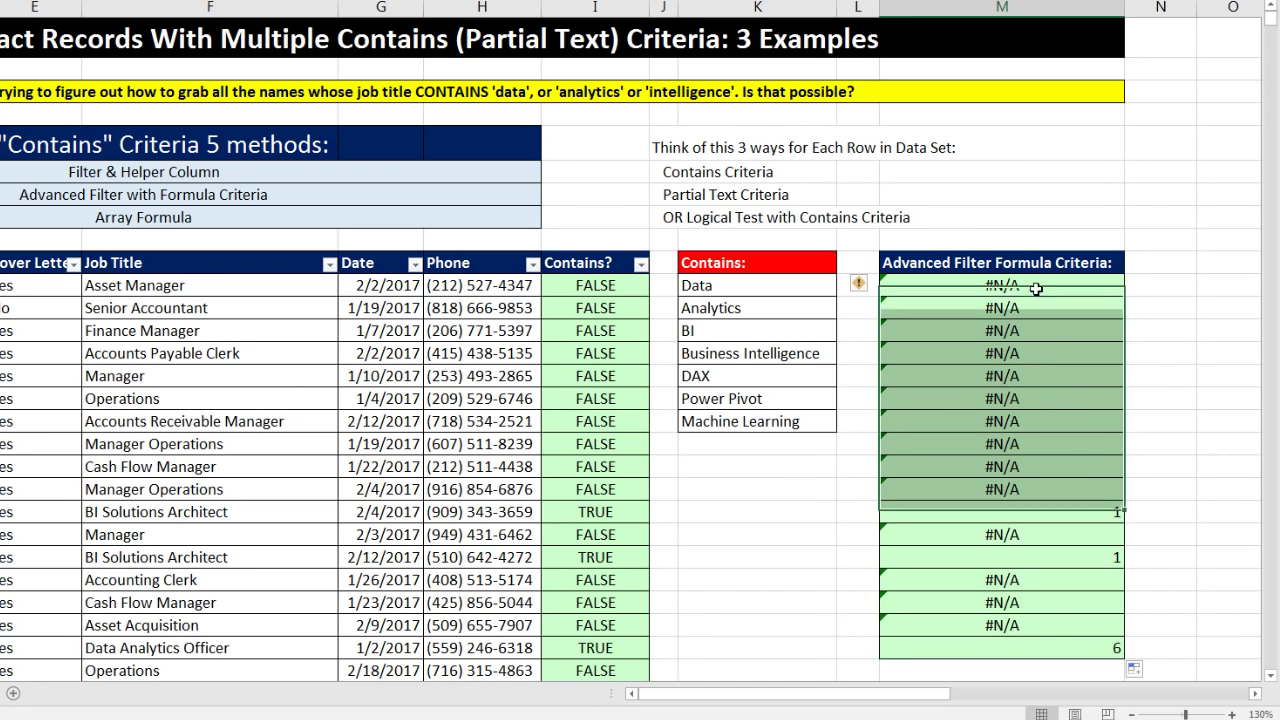
key("ctrl+z")
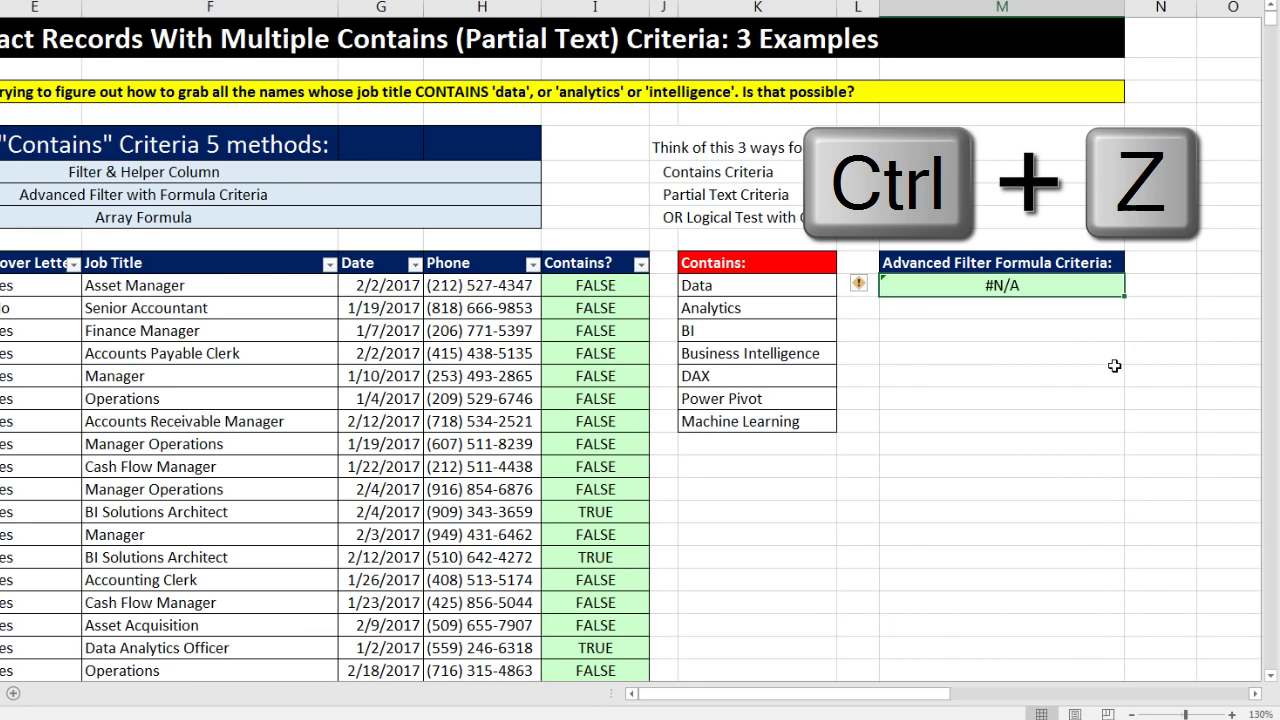
double_click(1085, 287)
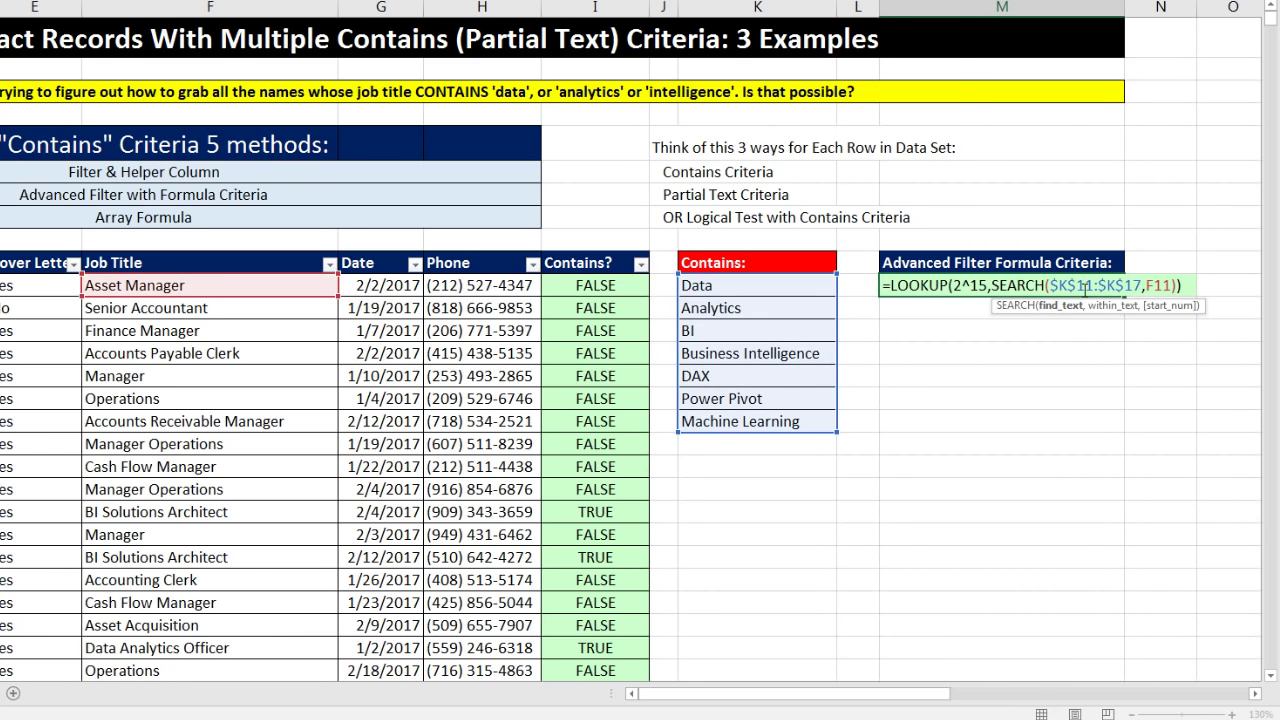
key("ctrl+Return")
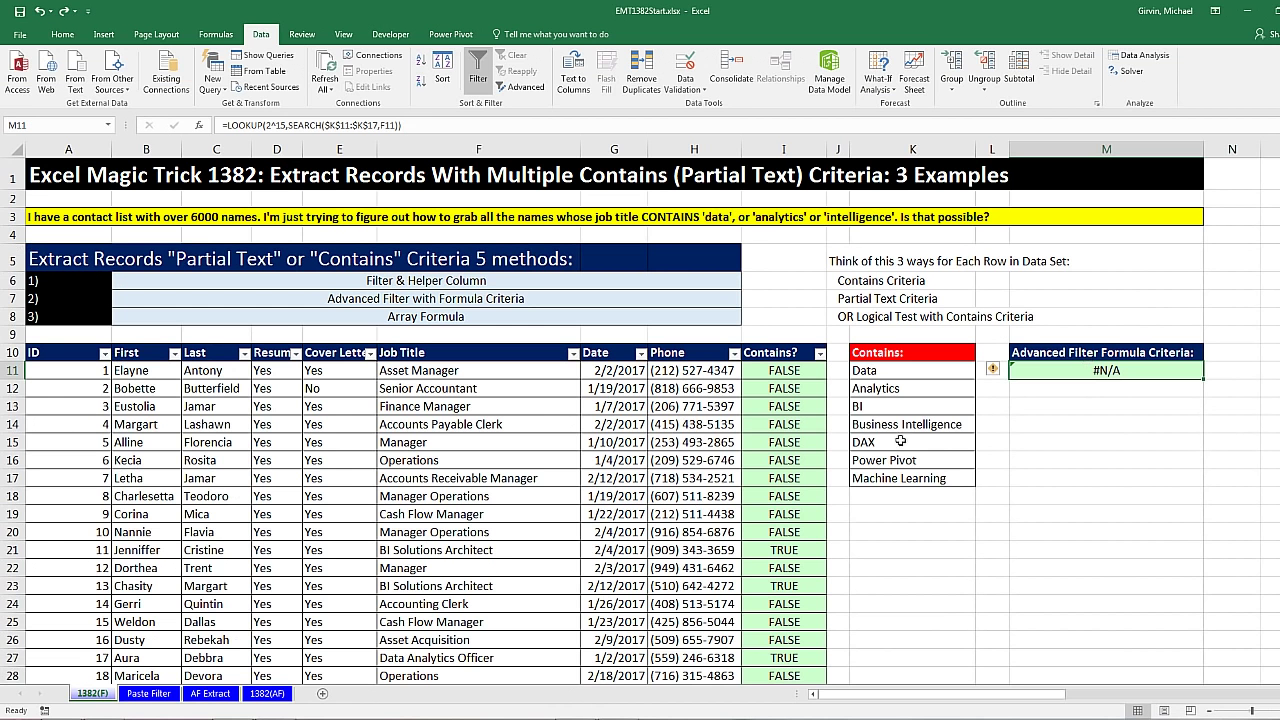
From the AF Extract sheet, start an Advanced Filter that copies to another location, using A10:H12462 on sheet 1382(F) as the list range
left_click(208, 694)
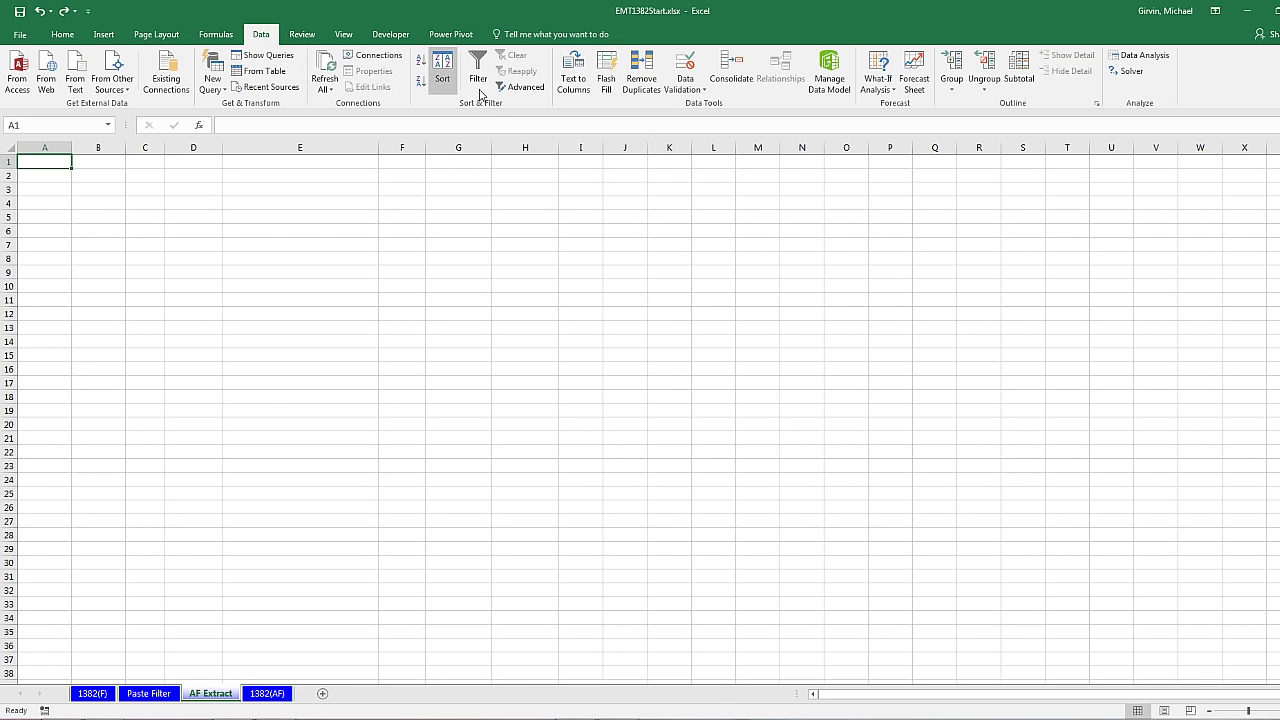
left_click(520, 87)
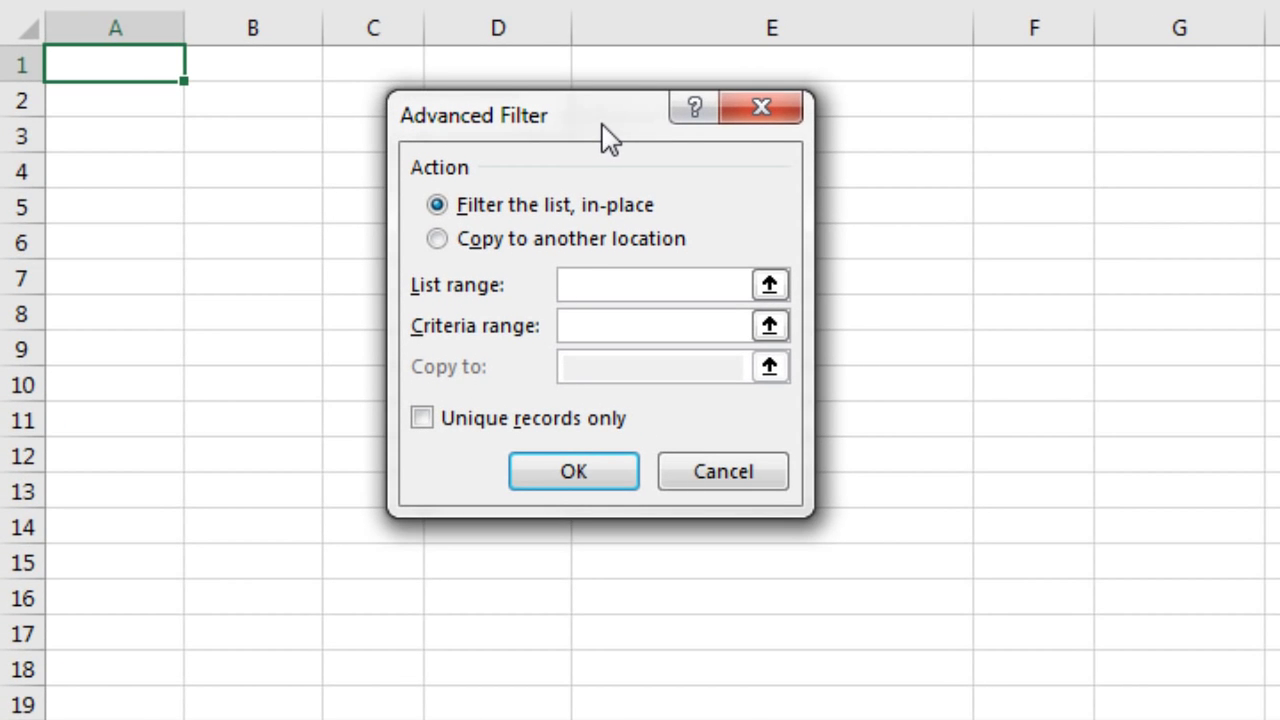
left_click(452, 250)
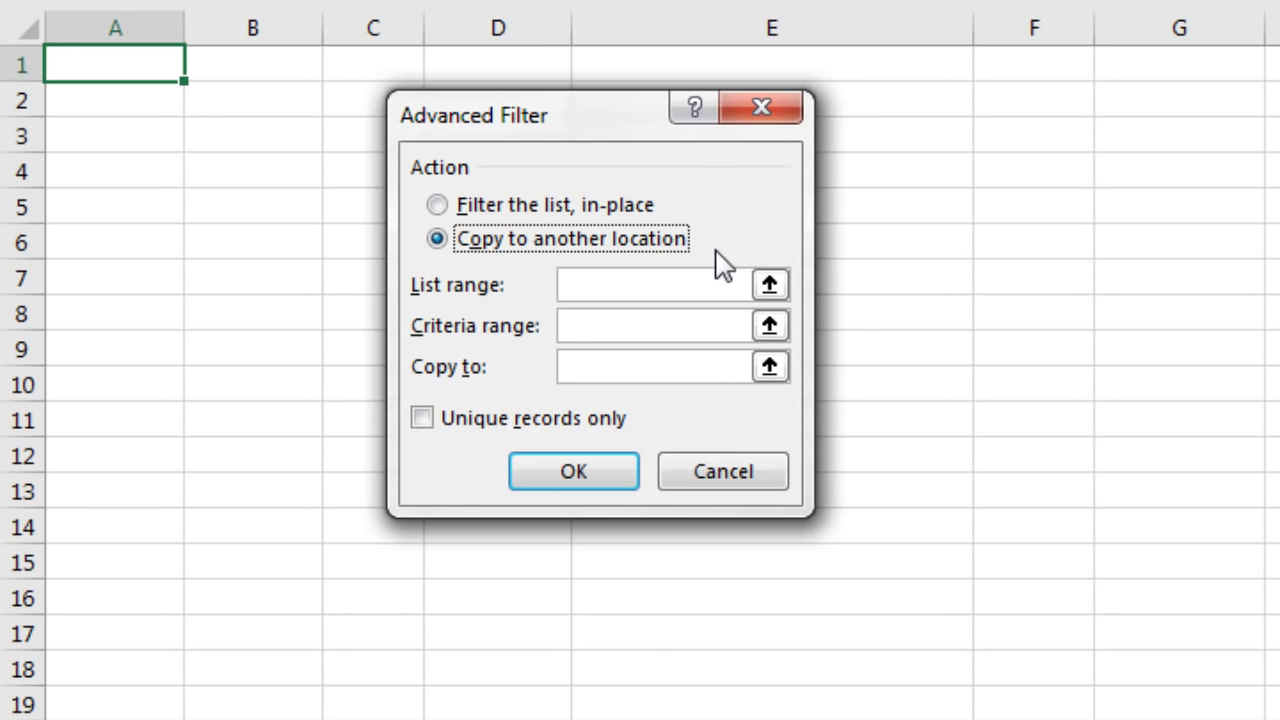
left_click(590, 287)
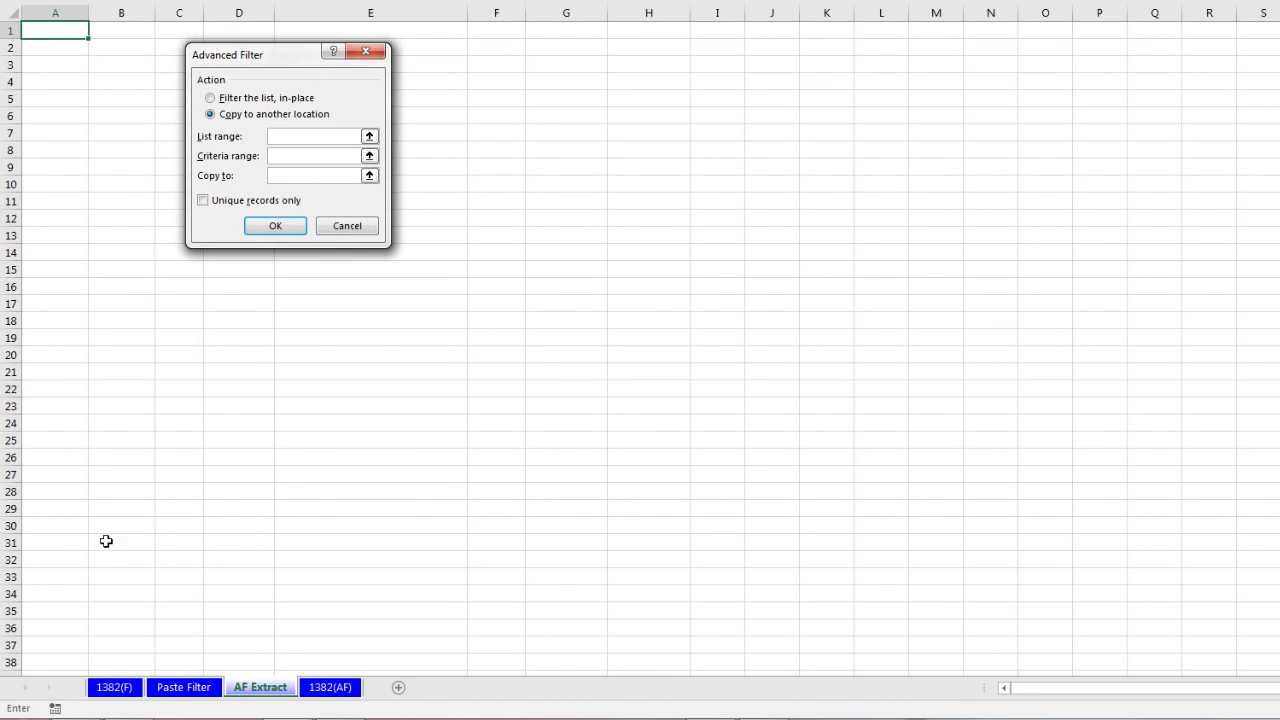
left_click(114, 687)
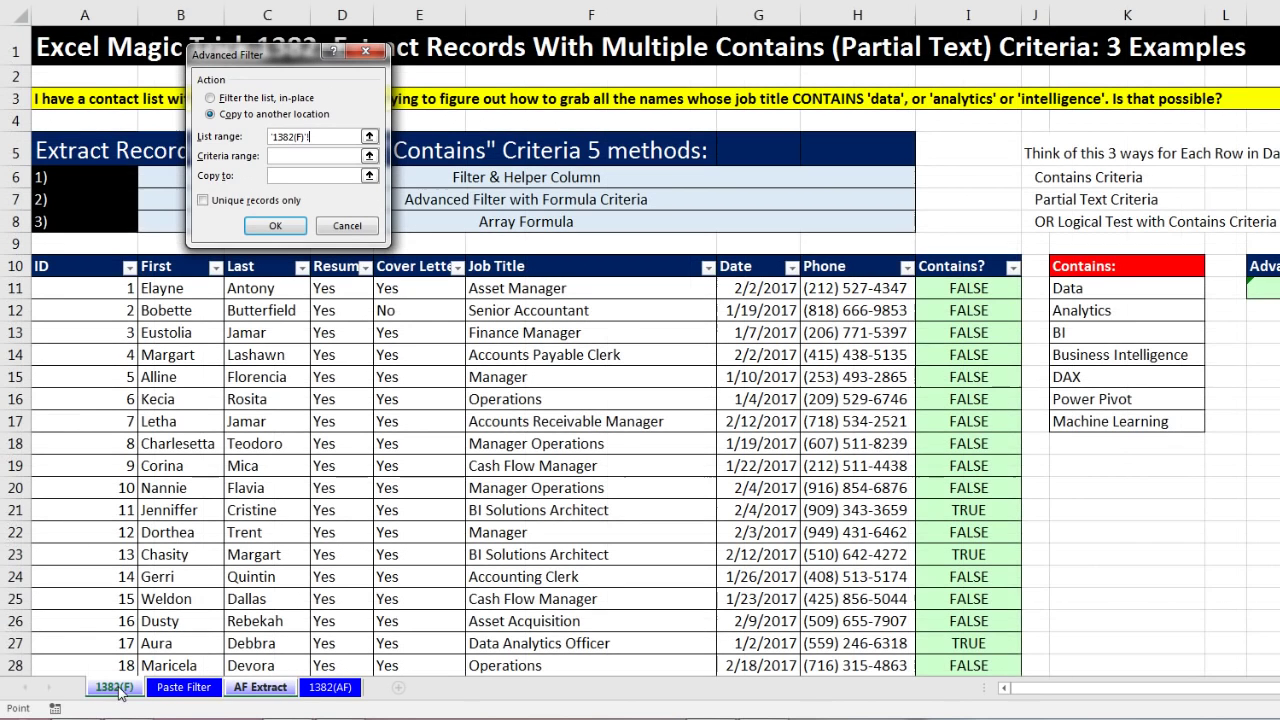
left_click_drag(96, 266, 831, 270)
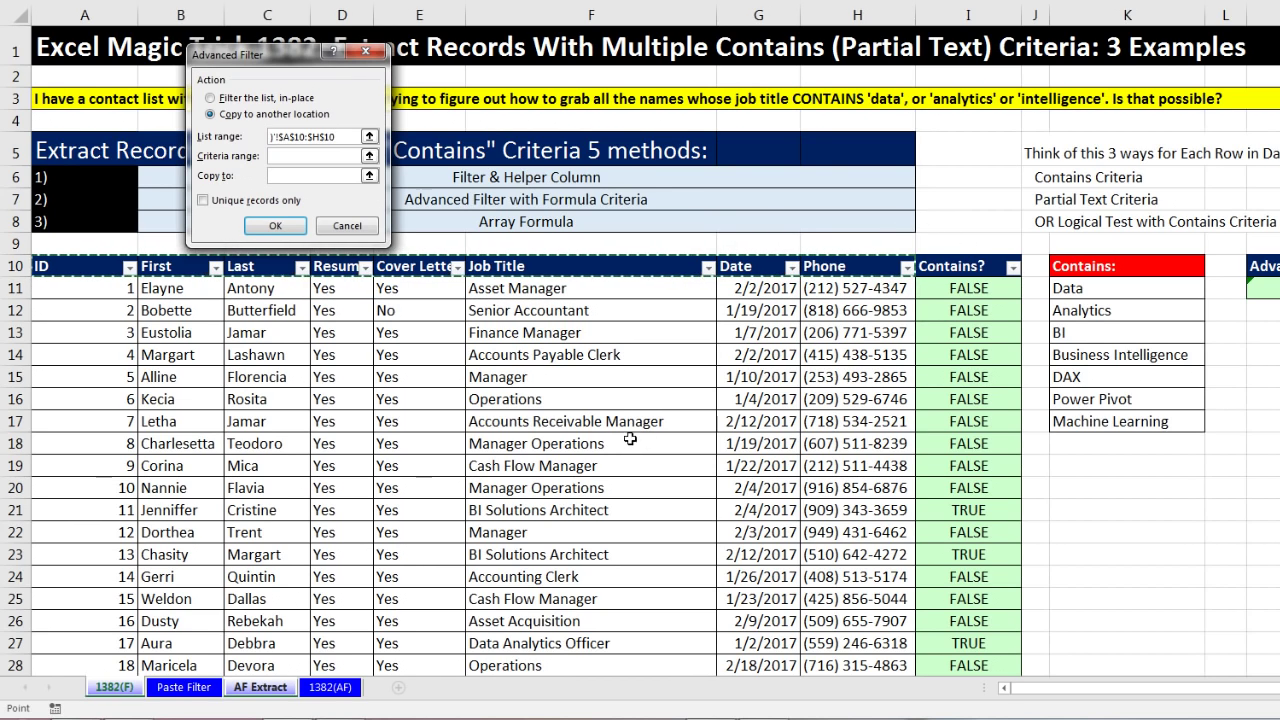
key("ctrl+shift+Down")
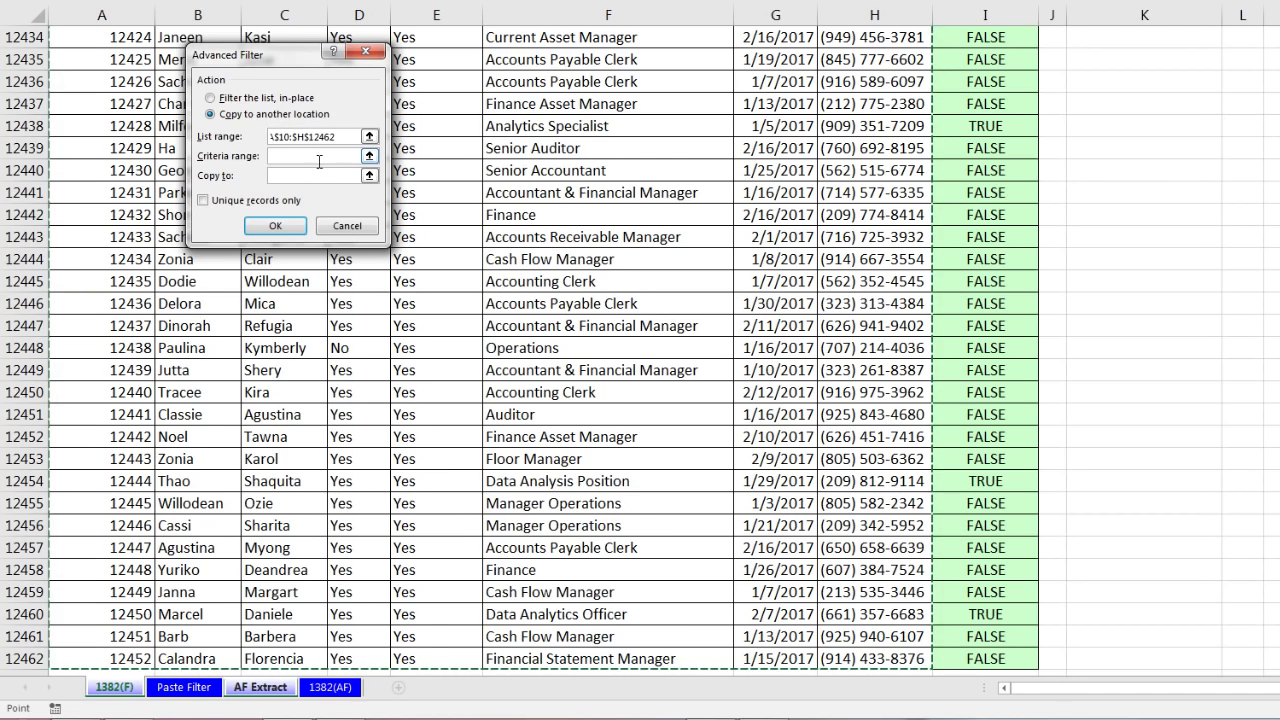
Set the Advanced Filter criteria range to M10:M11 on sheet 1382(F), covering the formula criteria heading and its formula
key("Tab")
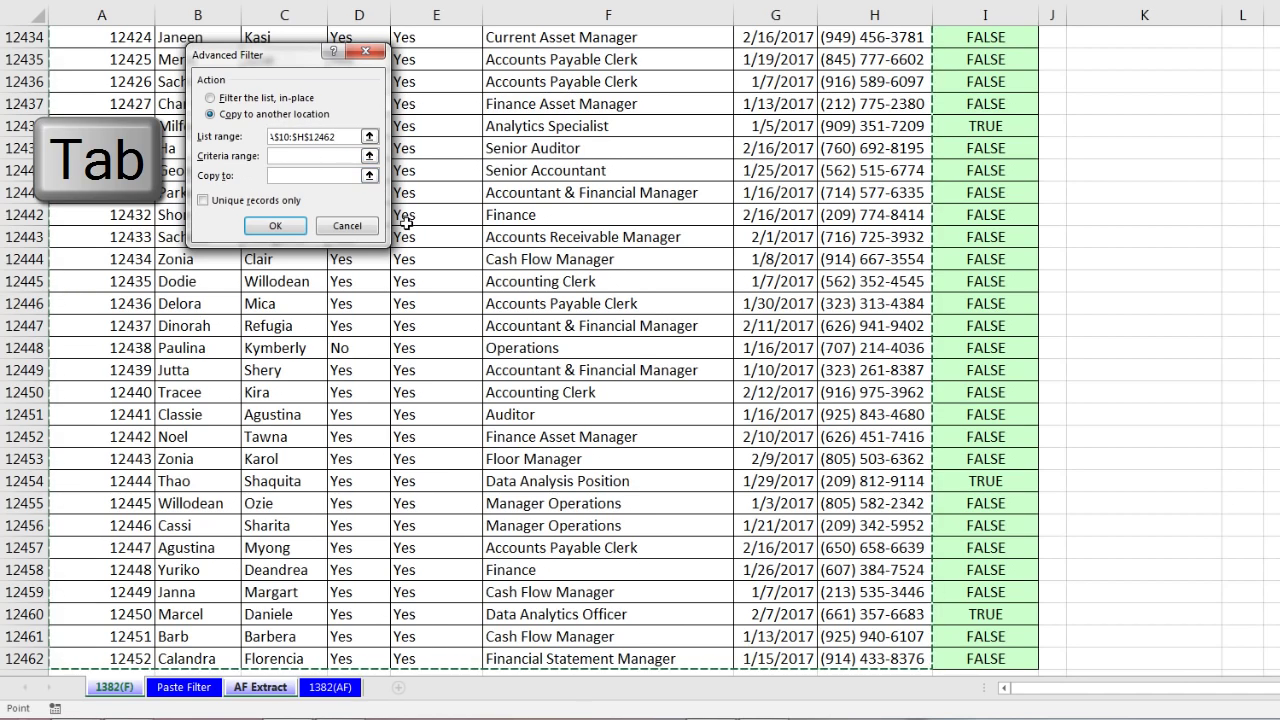
key("Tab")
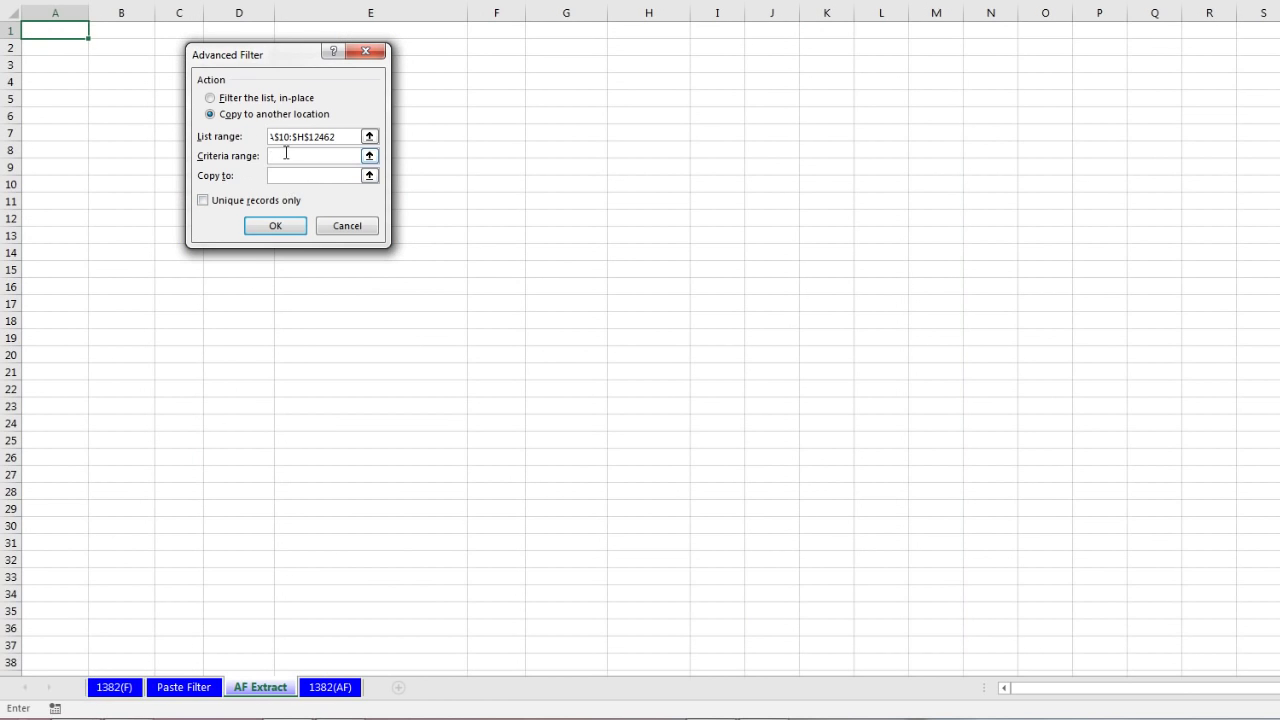
left_click(113, 690)
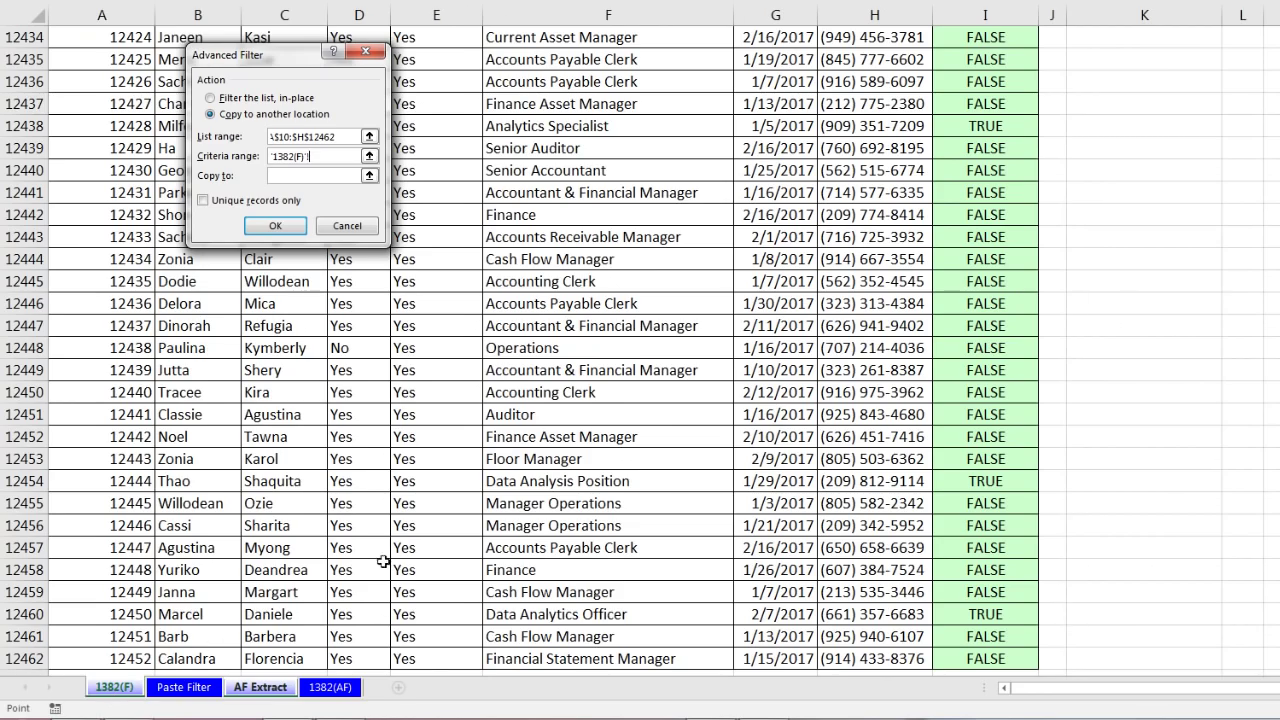
left_click_drag(1279, 640, 1279, 35)
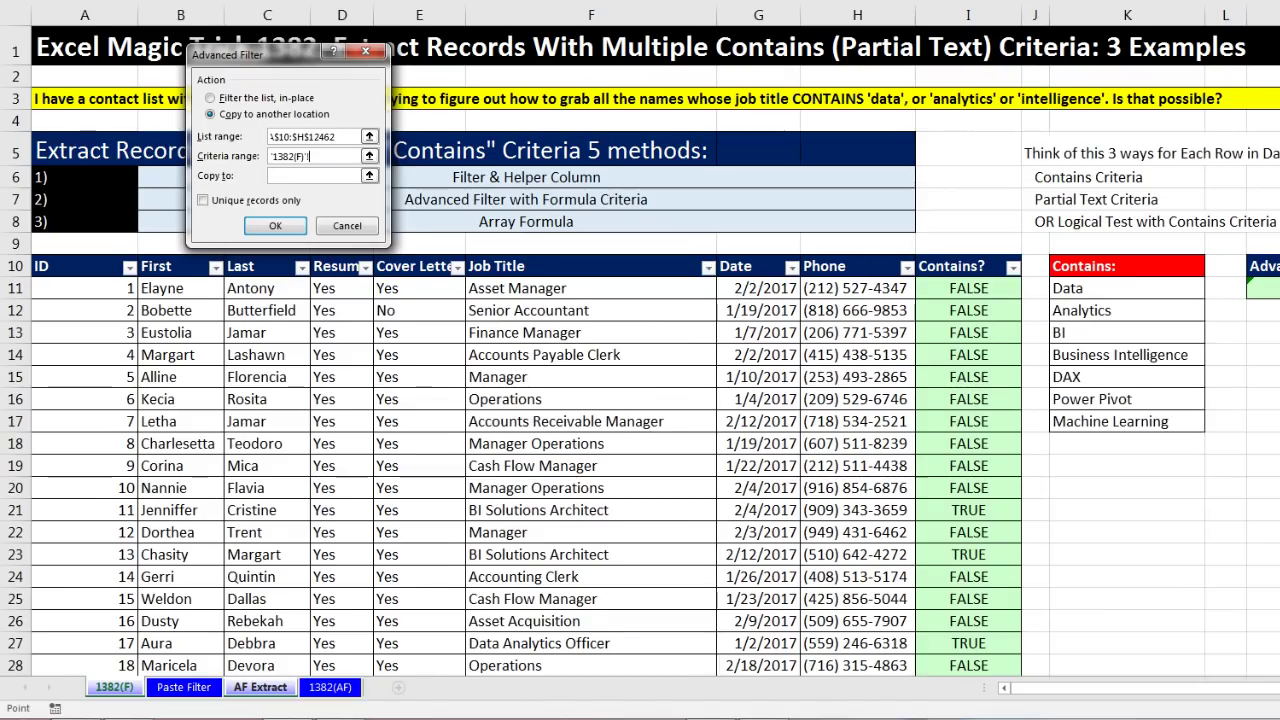
left_click_drag(341, 59, 1065, 201)
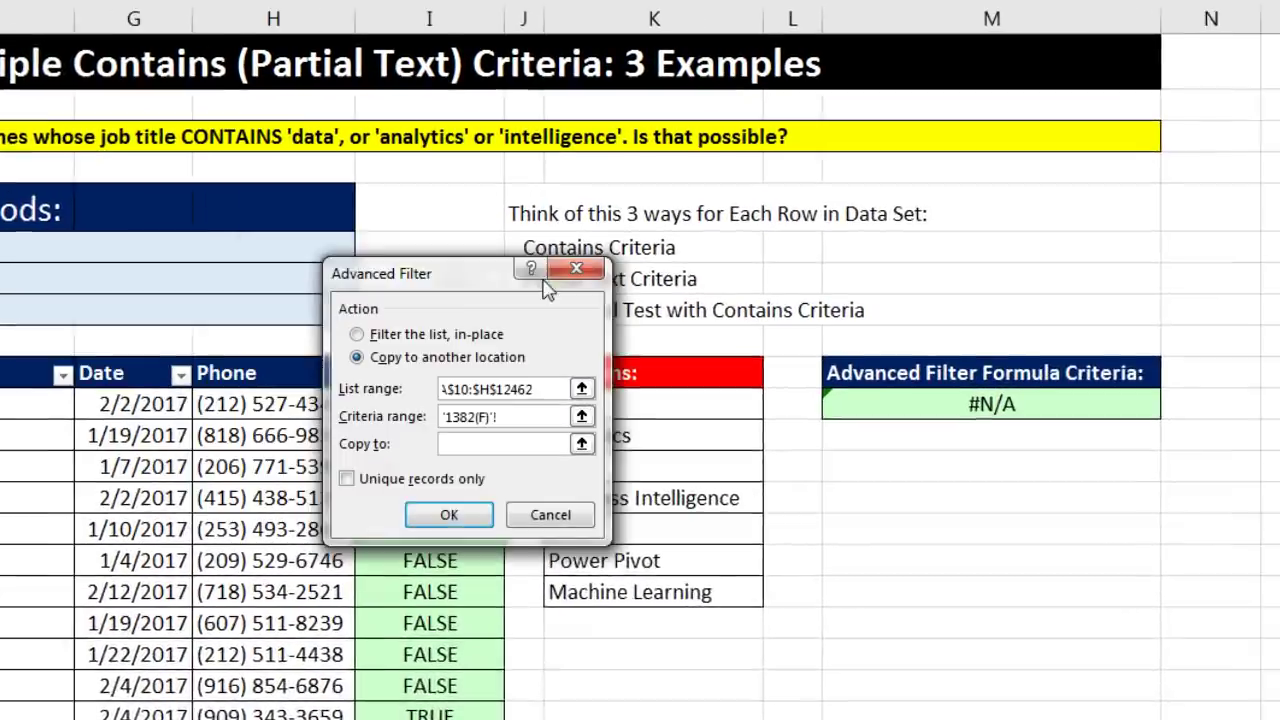
left_click(952, 374)
left_click_drag(812, 418, 822, 457)
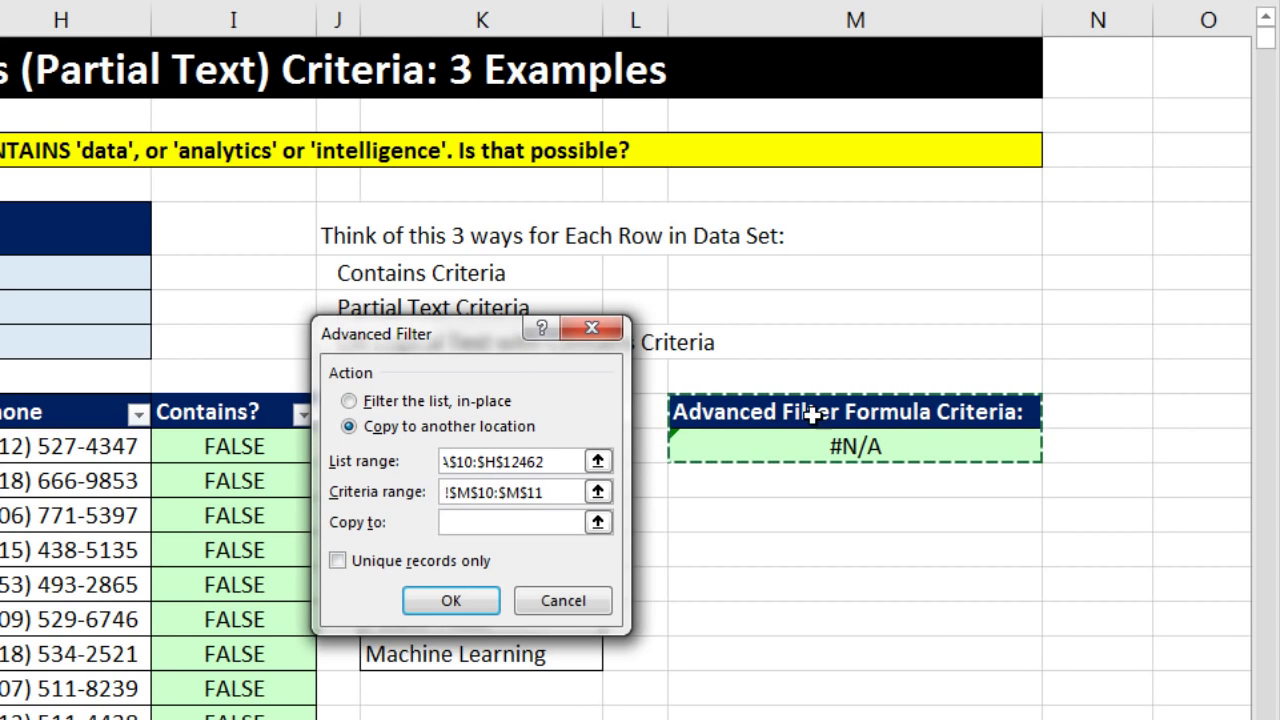
Set cell A1 of AF Extract as the copy destination and run the Advanced Filter
key("Tab")
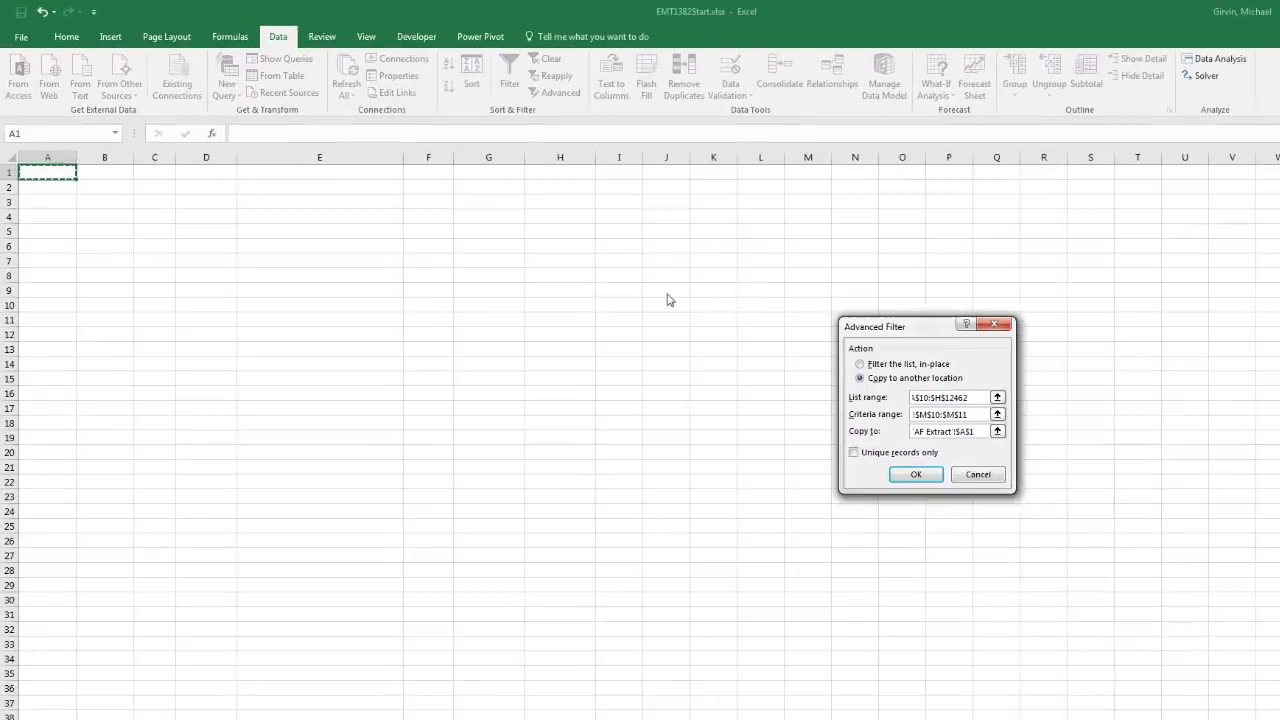
left_click_drag(935, 336, 214, 192)
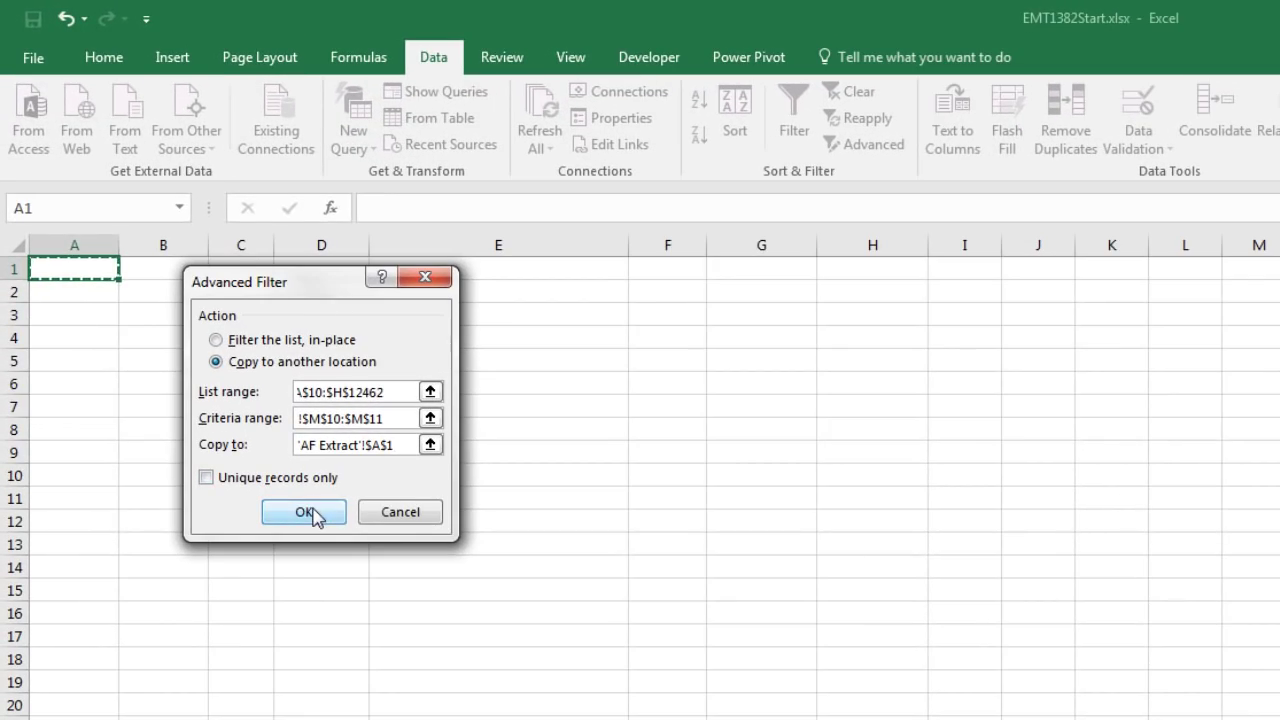
left_click(313, 513)
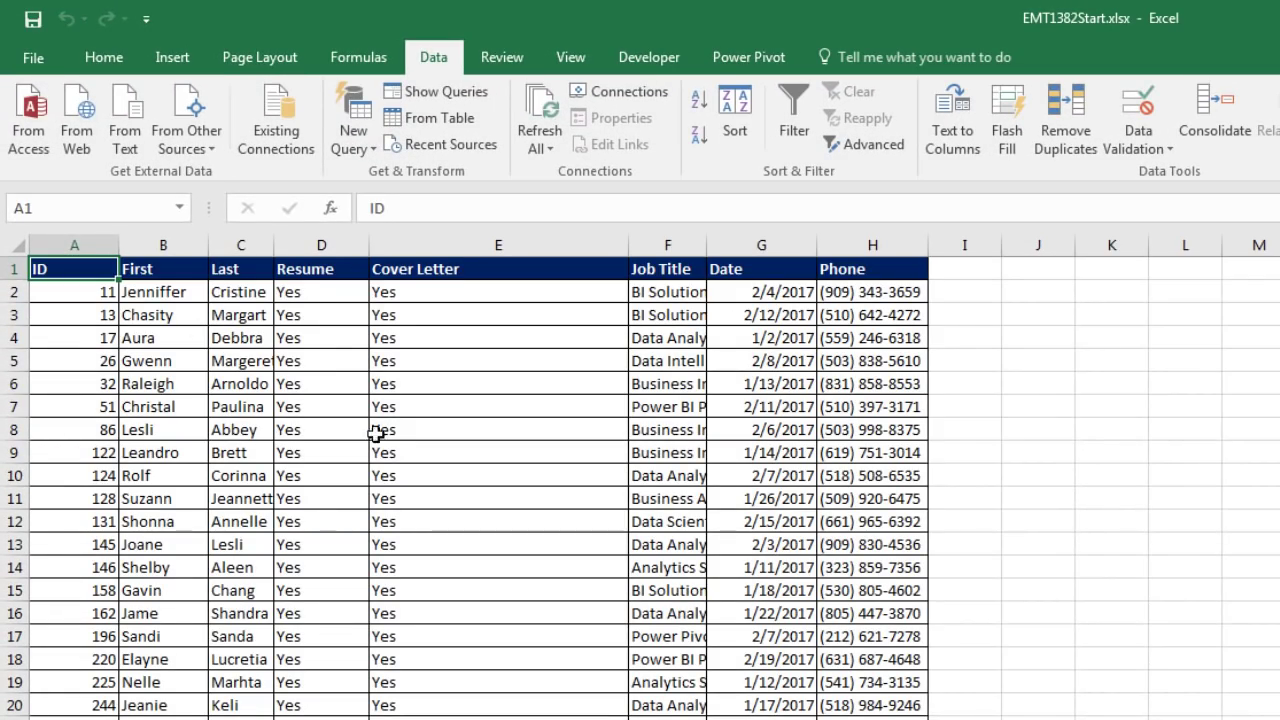
Autofit the widths of all columns on the AF Extract sheet to their contents
left_click(15, 243)
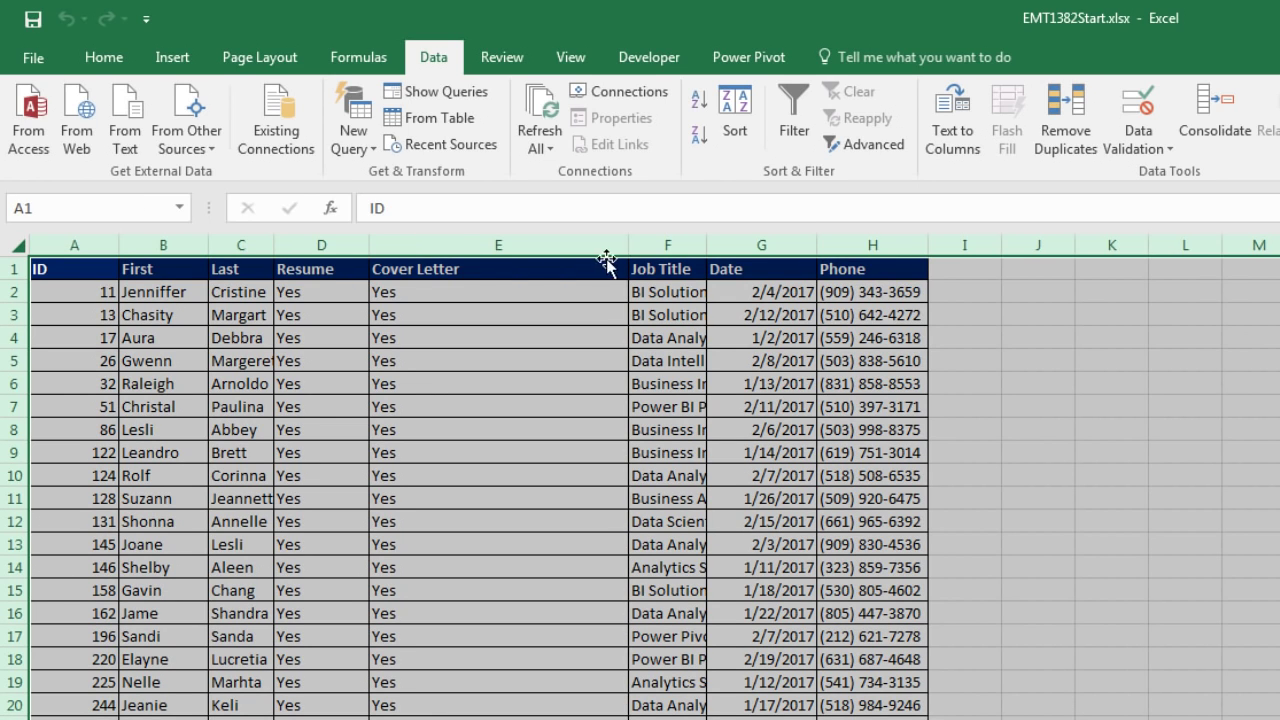
double_click(706, 246)
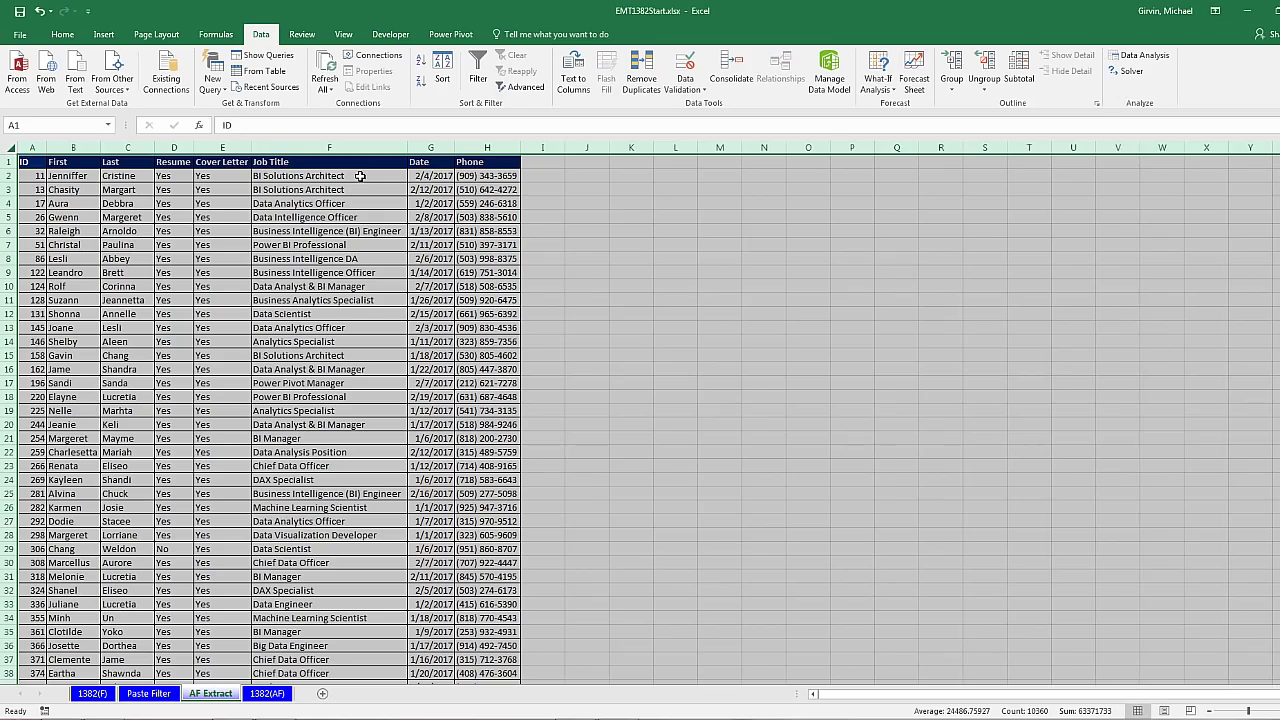
left_click(599, 292)
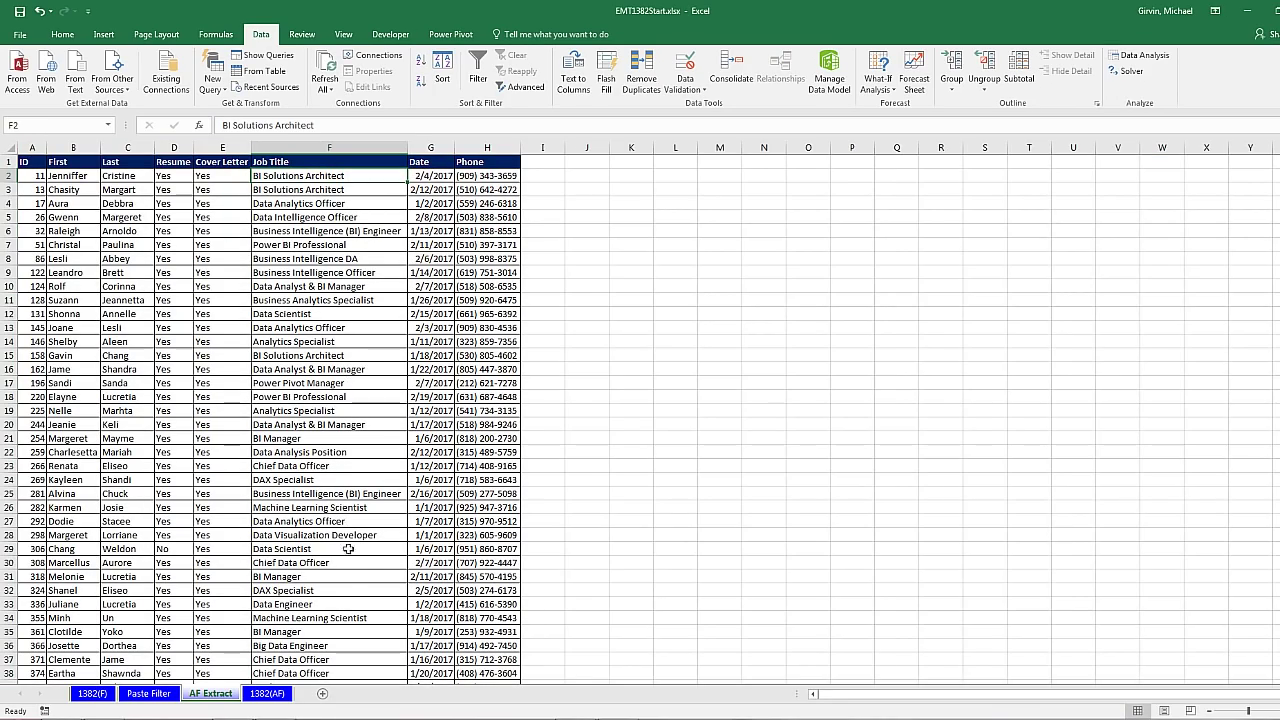
On sheet 1382(F), compare the Contains? helper column with the single LOOKUP criteria formula in M11, leaving the formula as is
left_click(92, 693)
left_click_drag(763, 367, 767, 508)
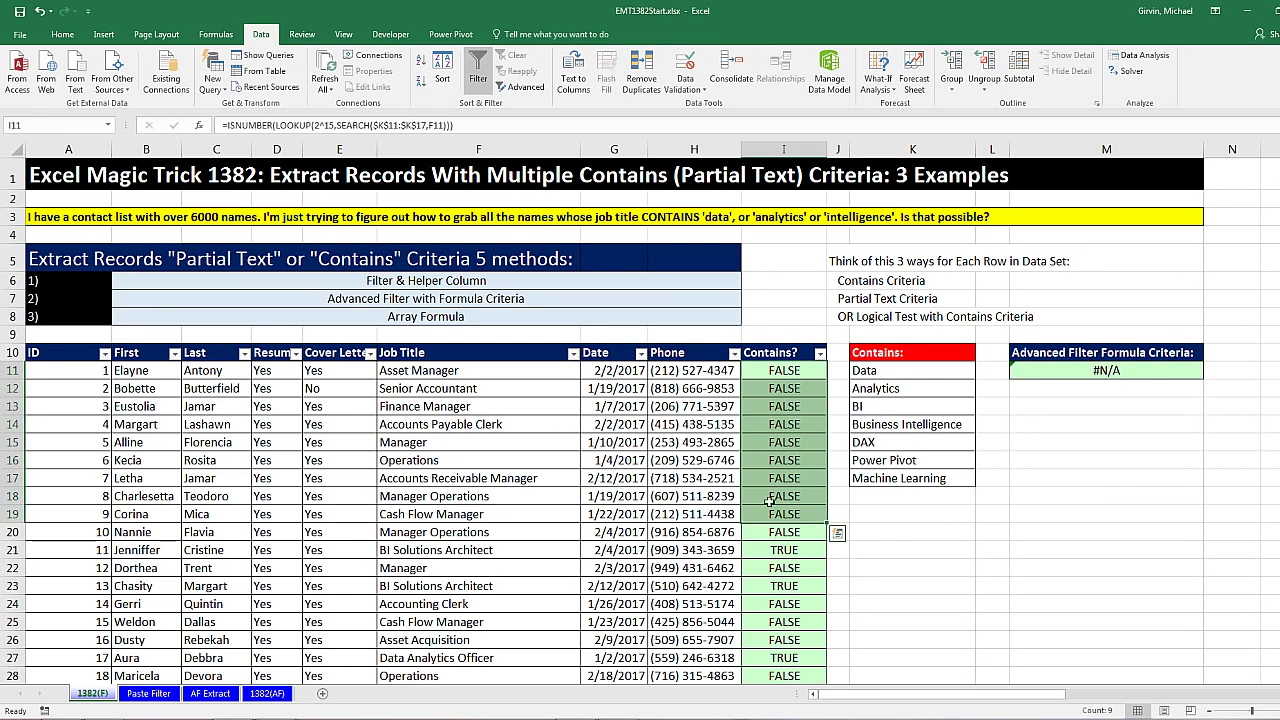
double_click(1052, 373)
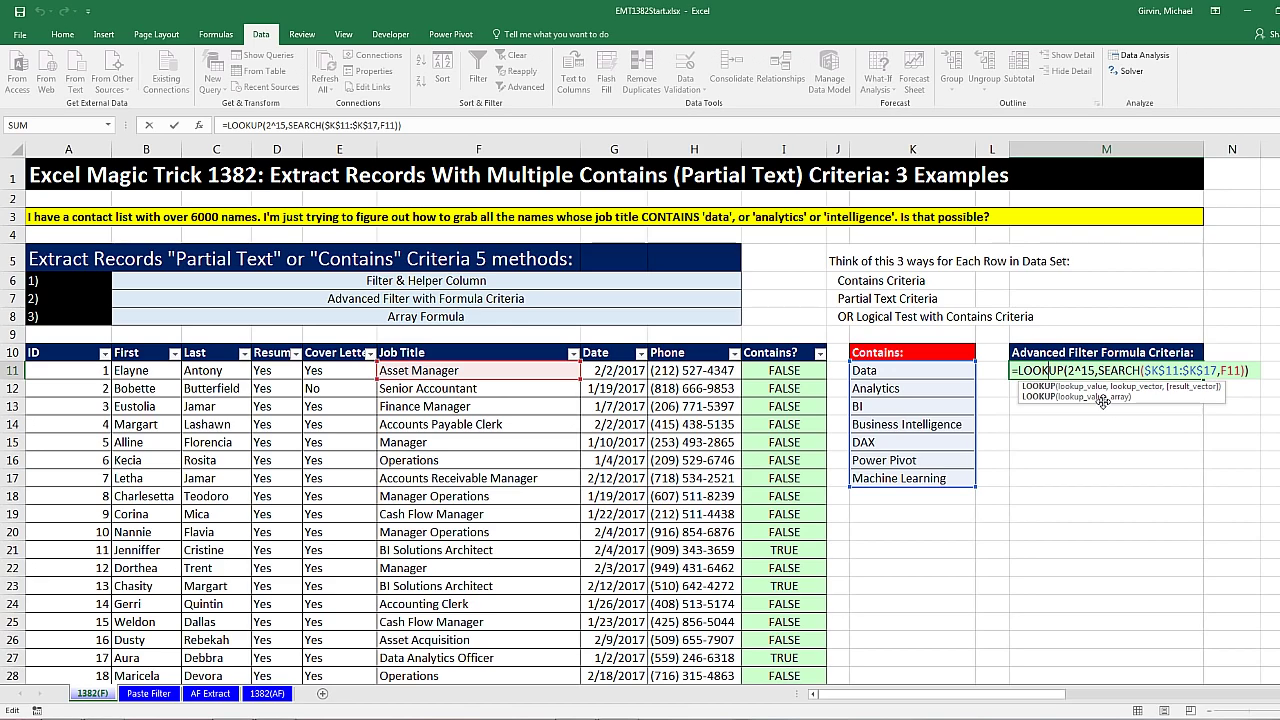
key("ctrl+Return")
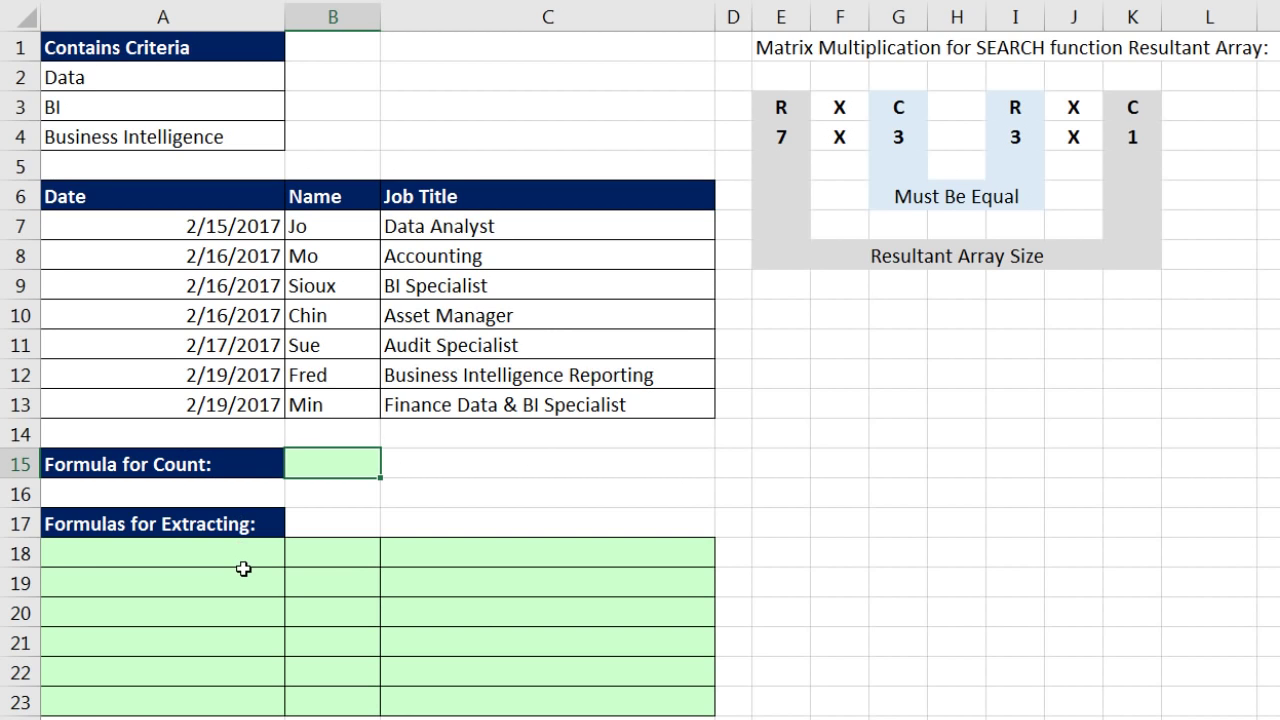
In the Formula for Count cell B15, build =SEARCH(A2:A4,C7), preview its evaluated array, and restore the formula text
type("=s")
key("Tab")
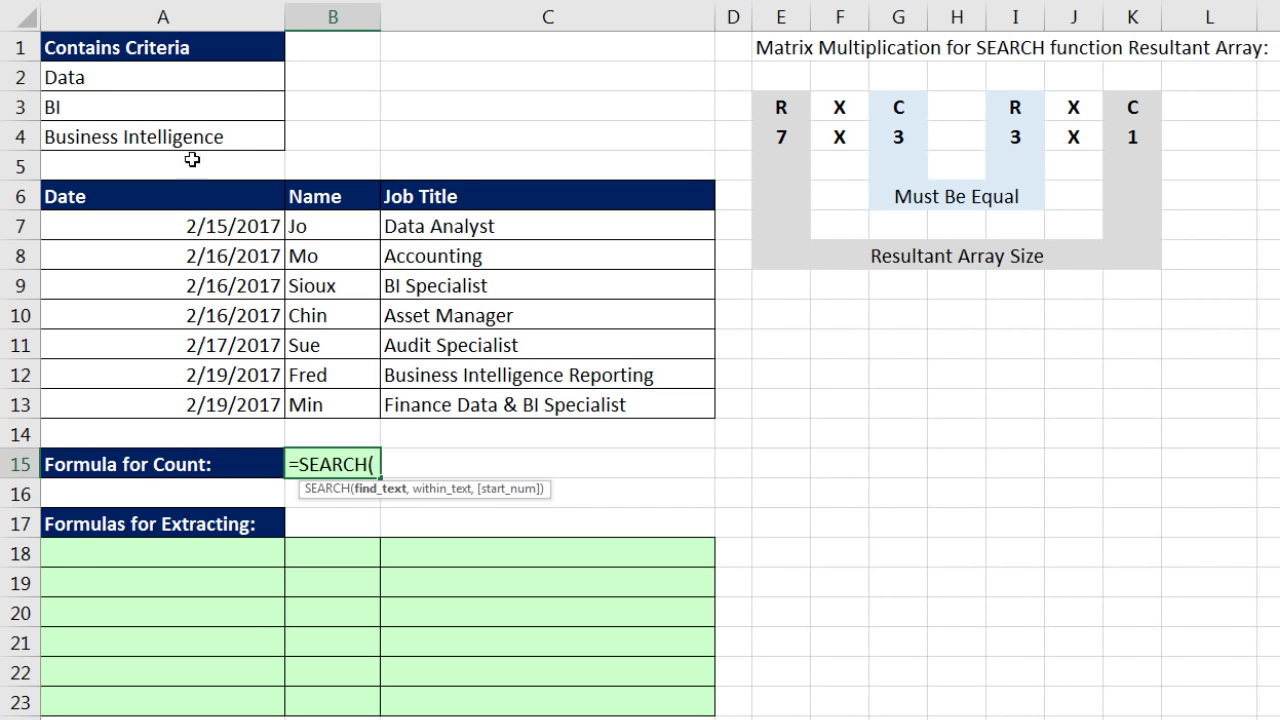
left_click_drag(126, 77, 133, 132)
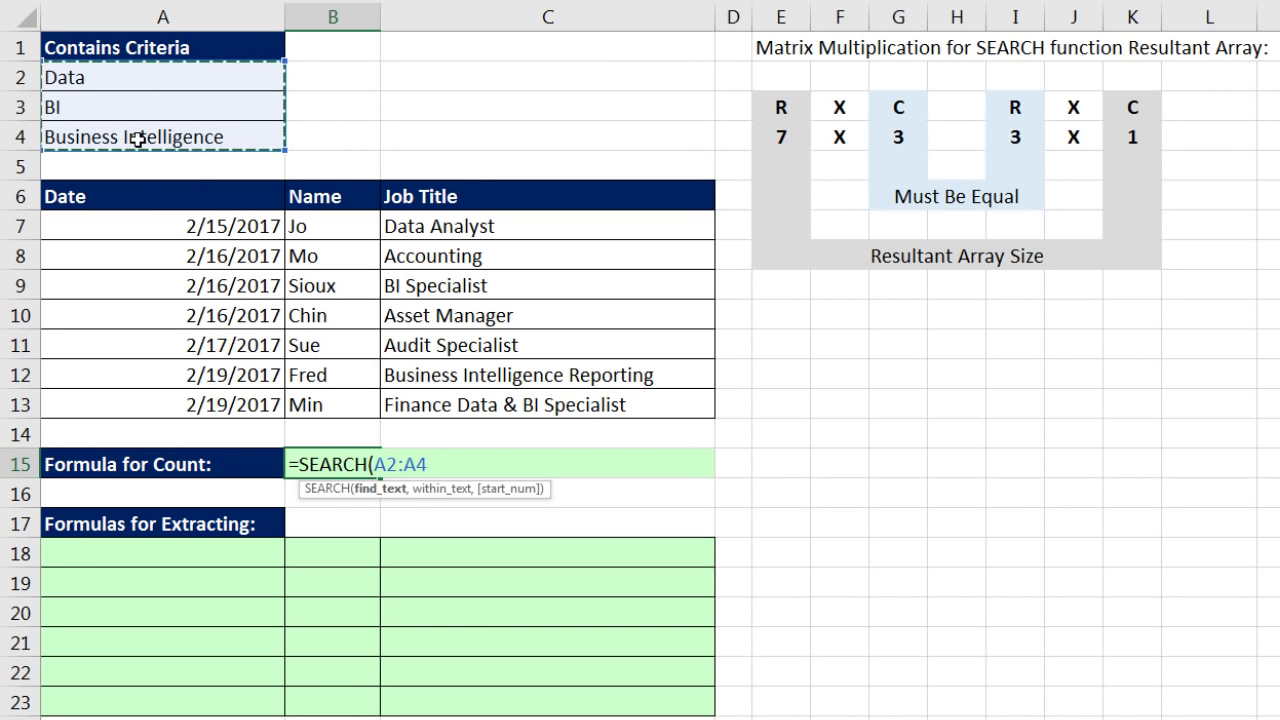
type(",")
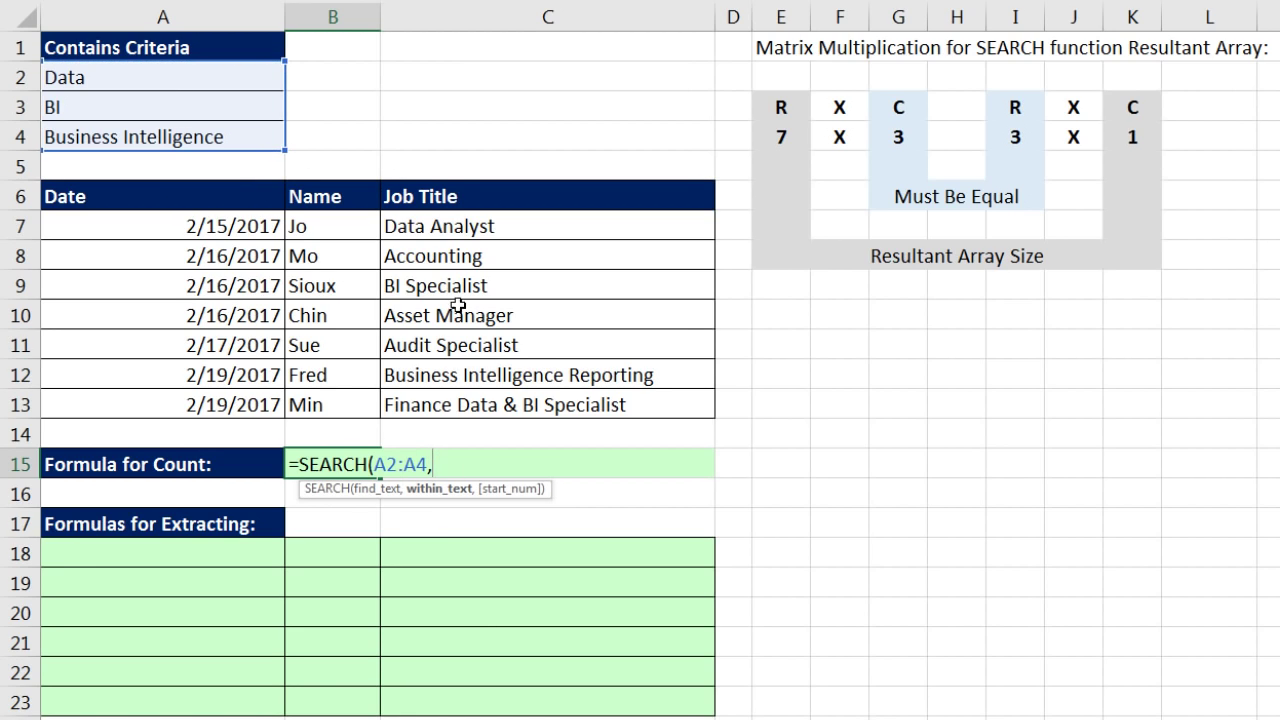
left_click(430, 231)
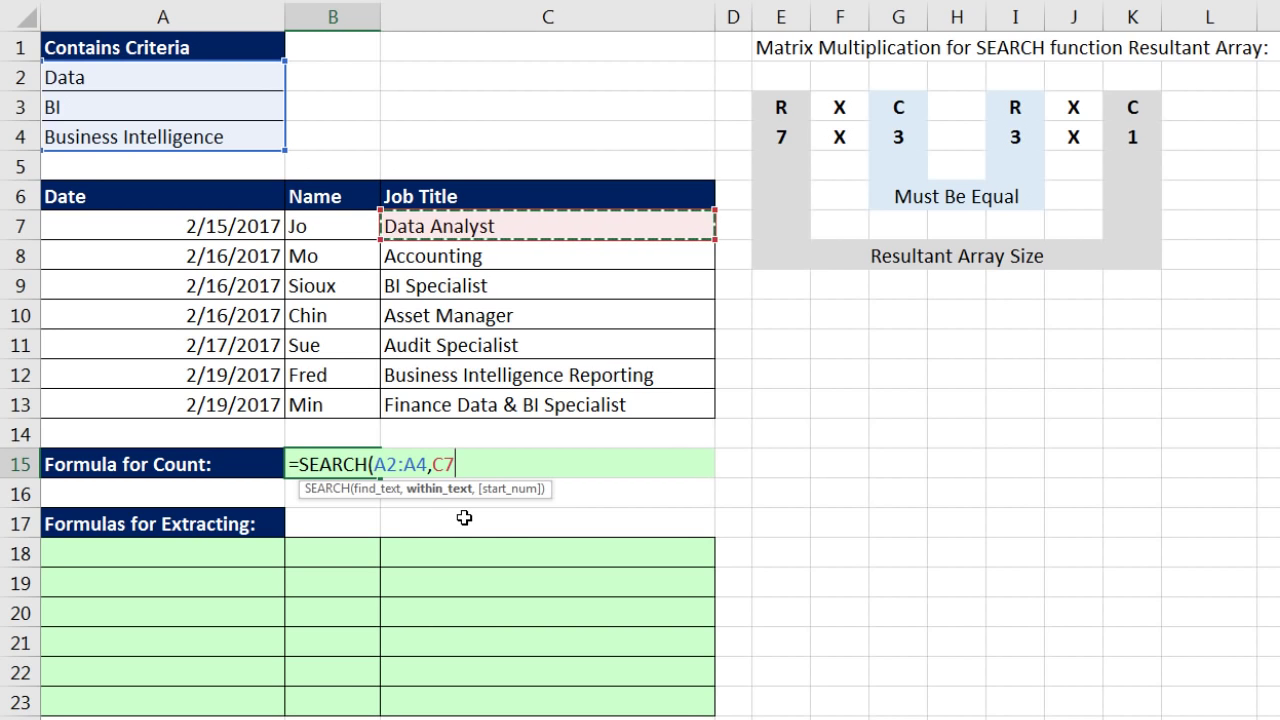
type(")")
key("F9")
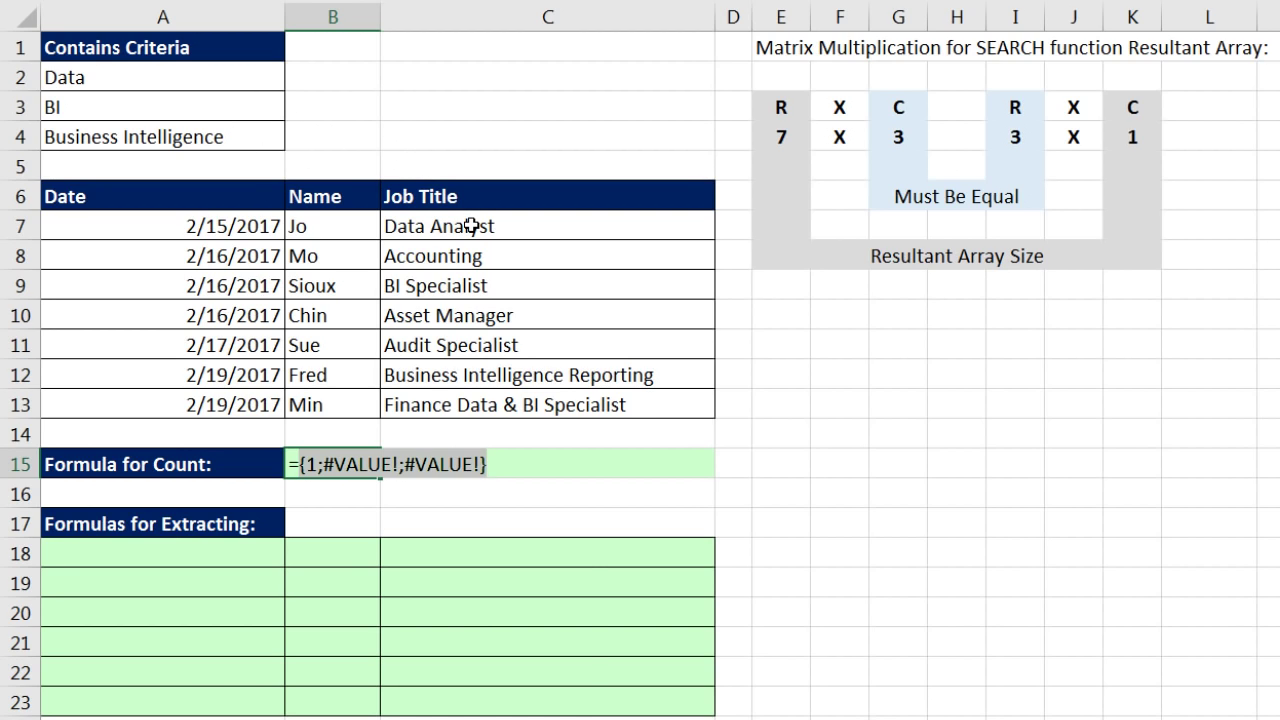
key("ctrl+z")
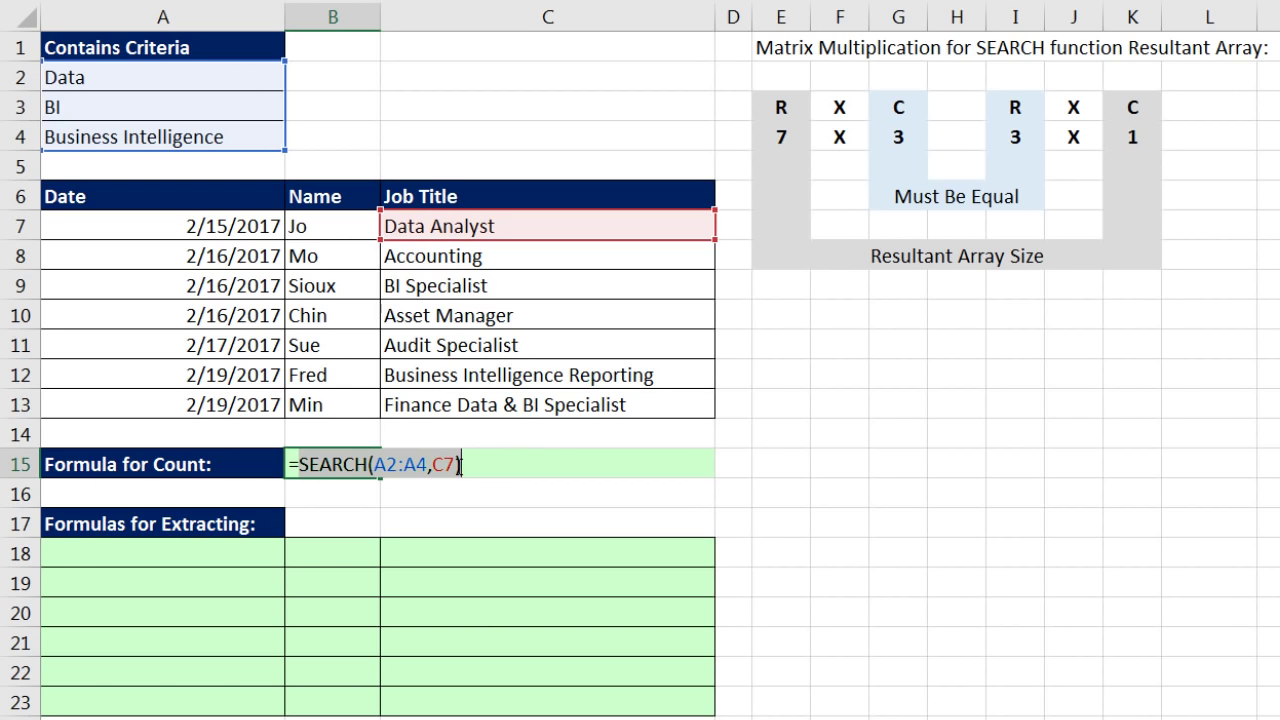
Expand the within_text argument of the B15 SEARCH formula to the full job title range C7:C13
left_click(444, 464)
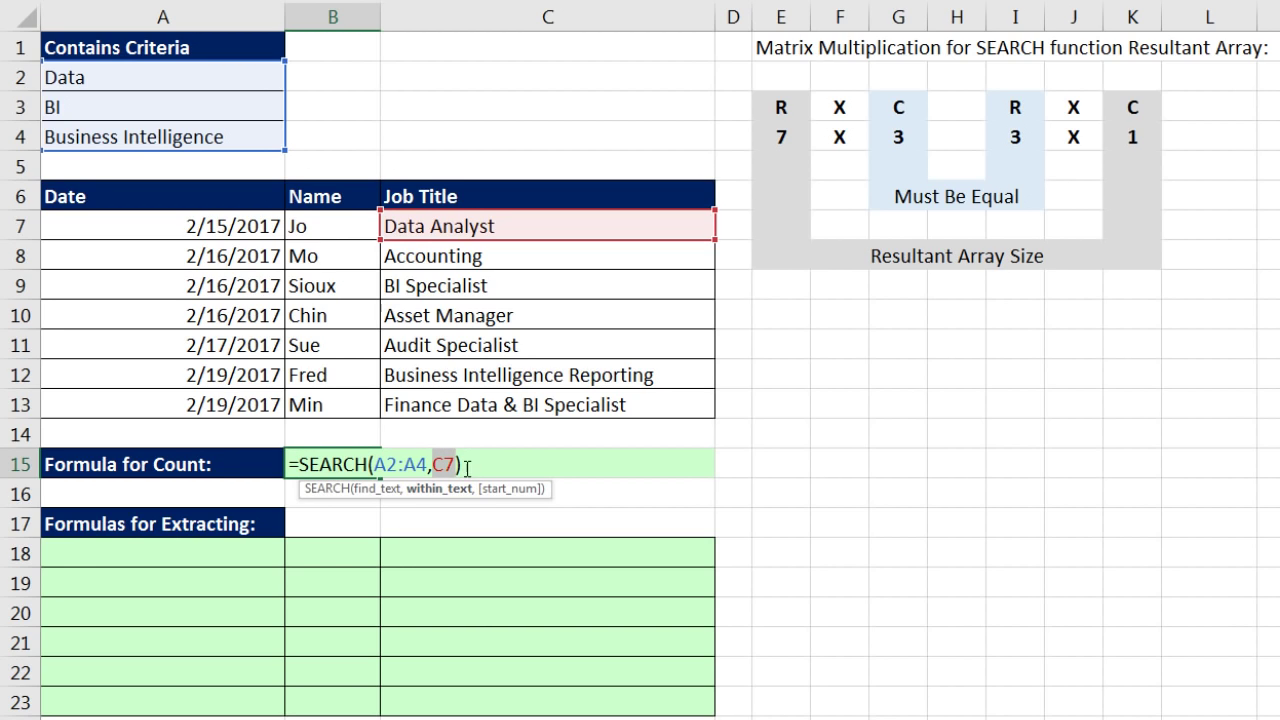
left_click_drag(452, 230, 472, 408)
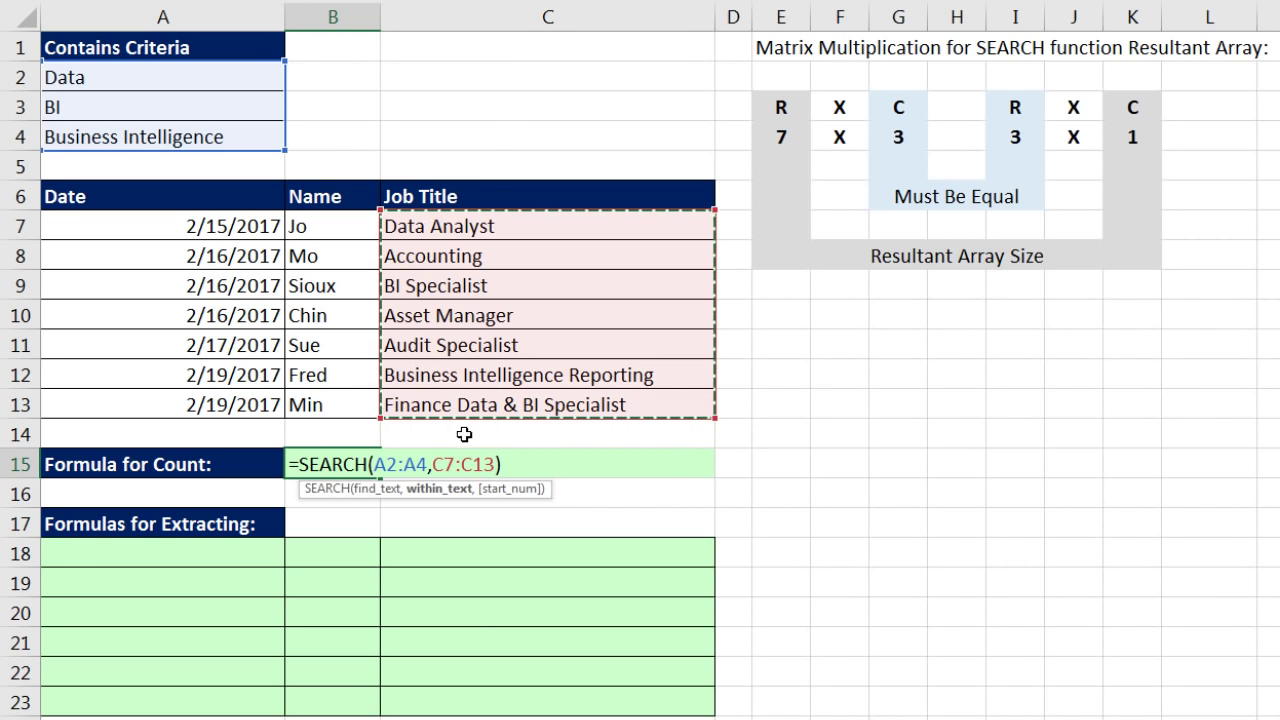
left_click(386, 464)
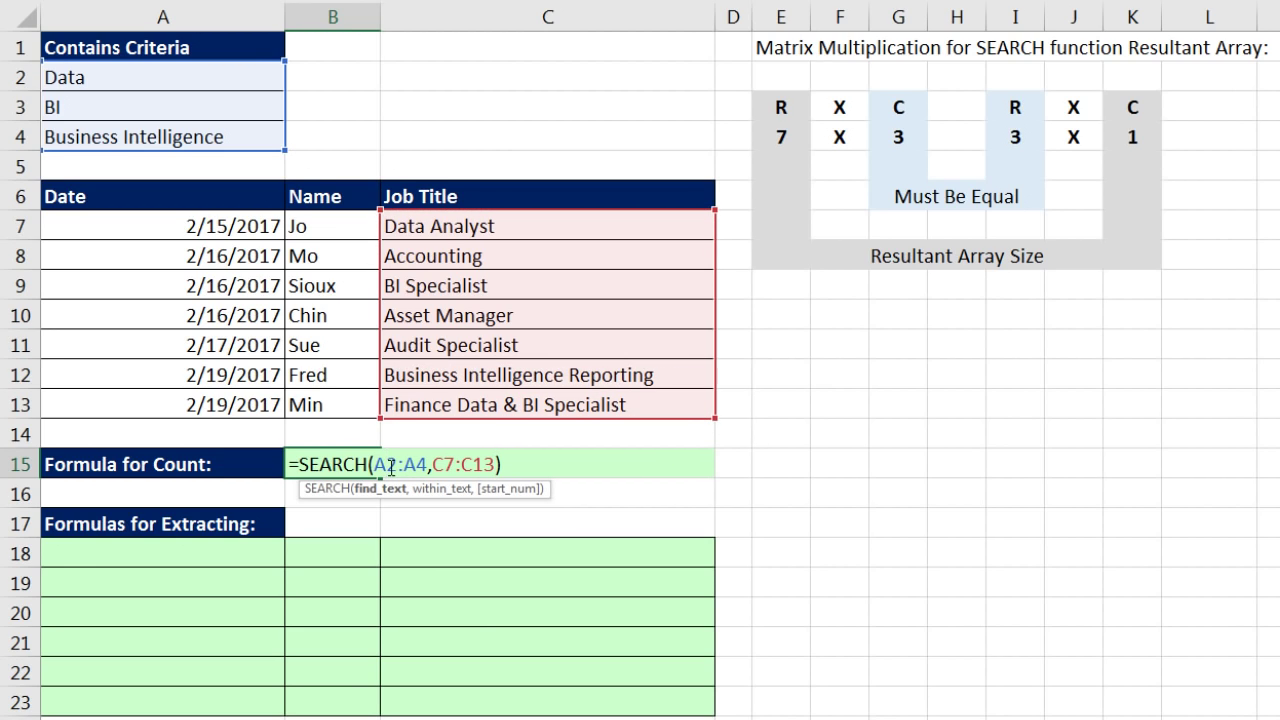
left_click(446, 464)
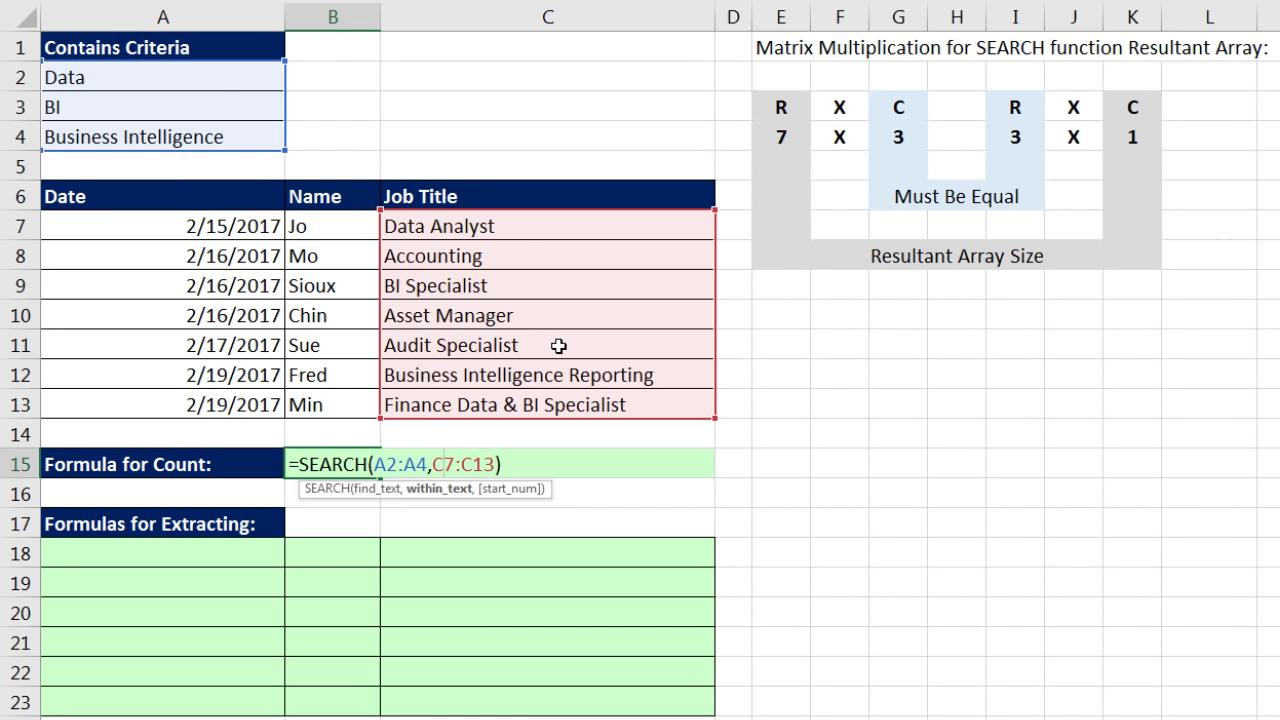
Evaluate =SEARCH(A2:A4,C7:C13) in B15 to examine its resultant array, and restore the formula text
left_click(568, 466)
key("F9")
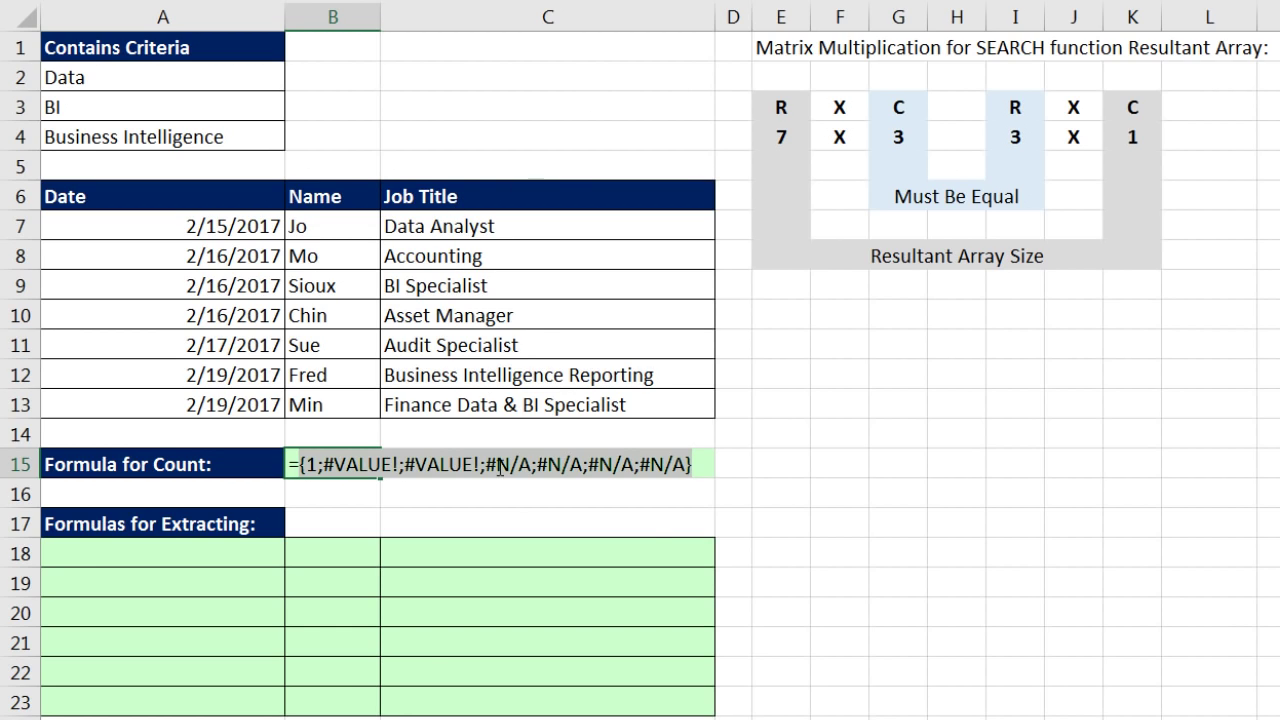
key("ctrl+z")
key("ctrl+z")
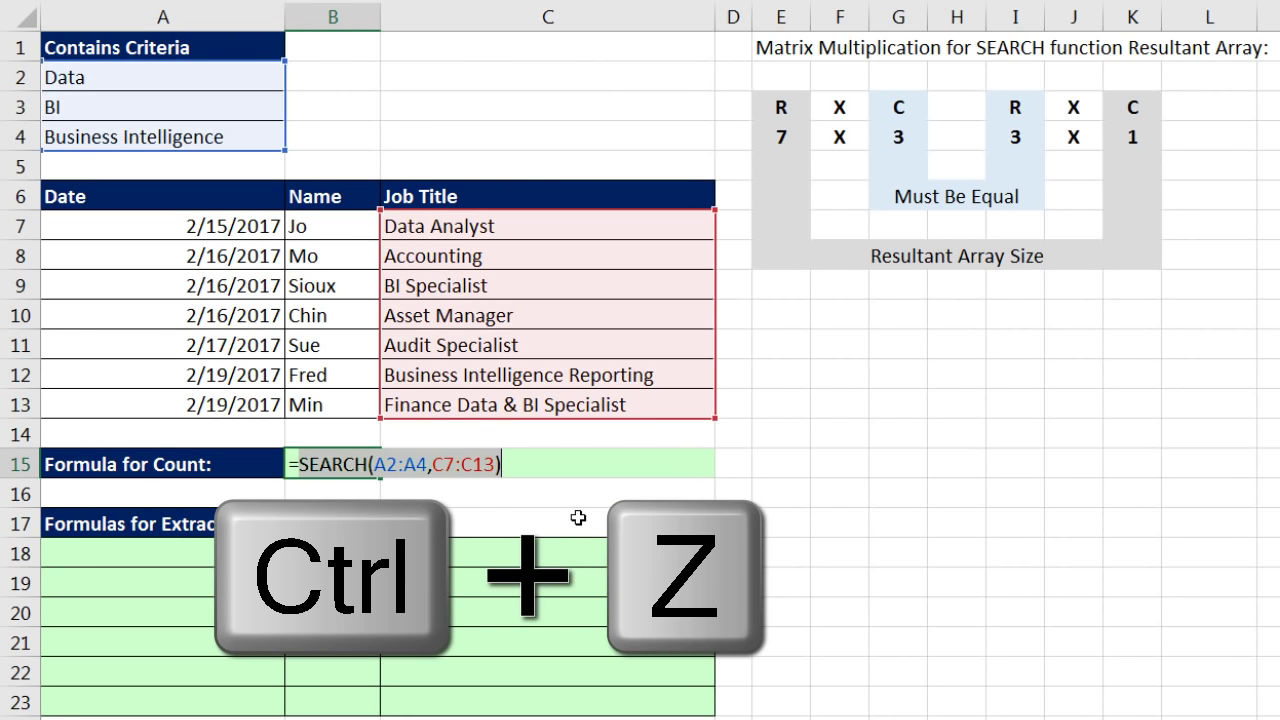
left_click(378, 464)
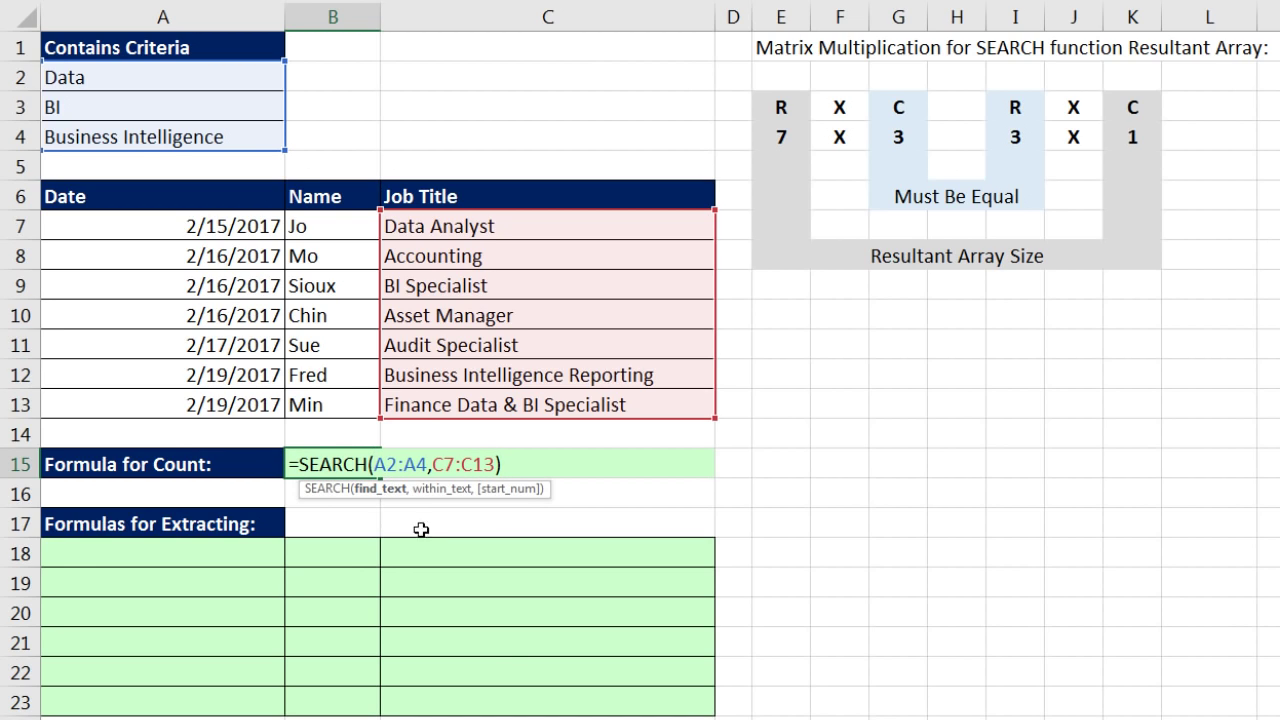
Wrap the A2:A4 find_text argument of the B15 SEARCH formula in the TRANSPOSE function
type("tr")
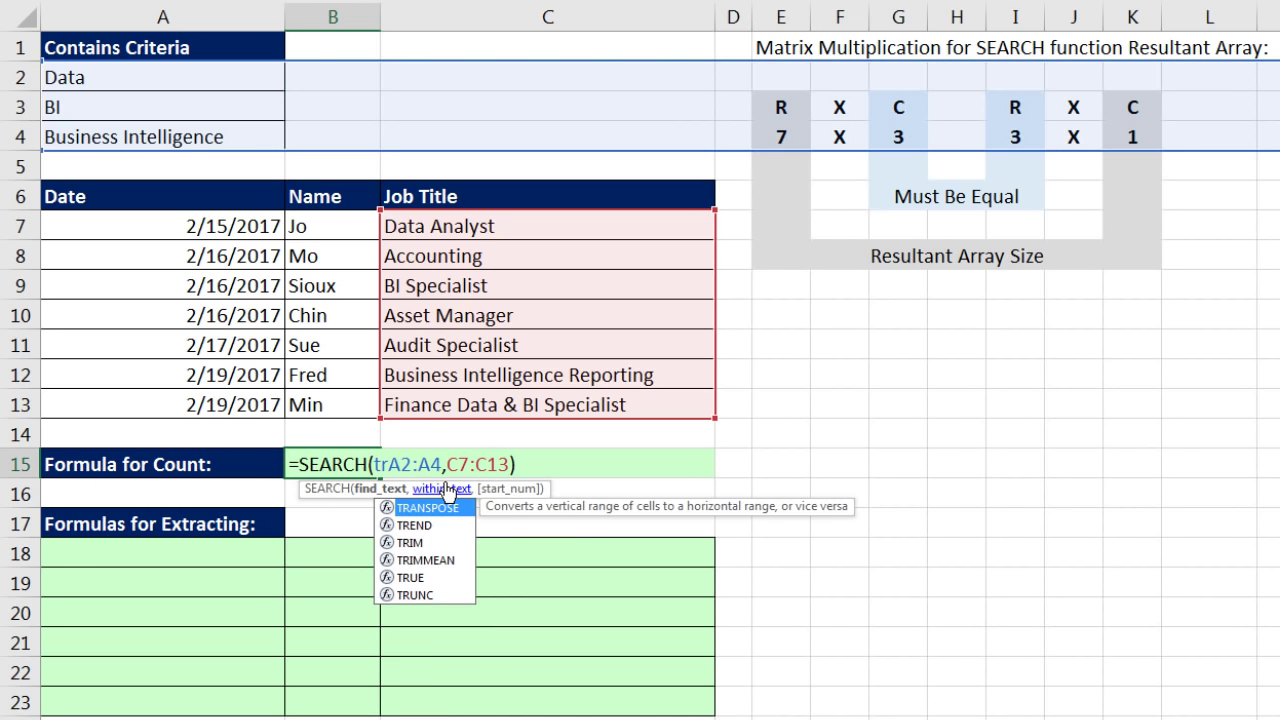
key("Tab")
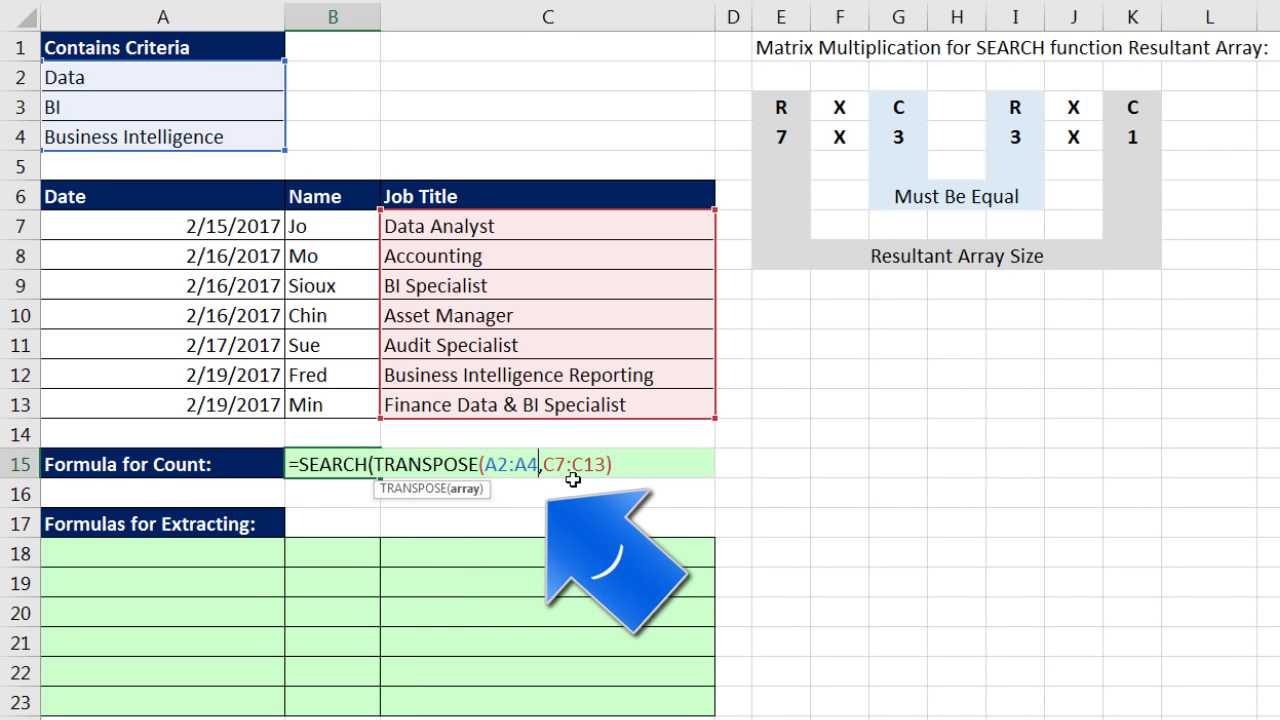
type(")")
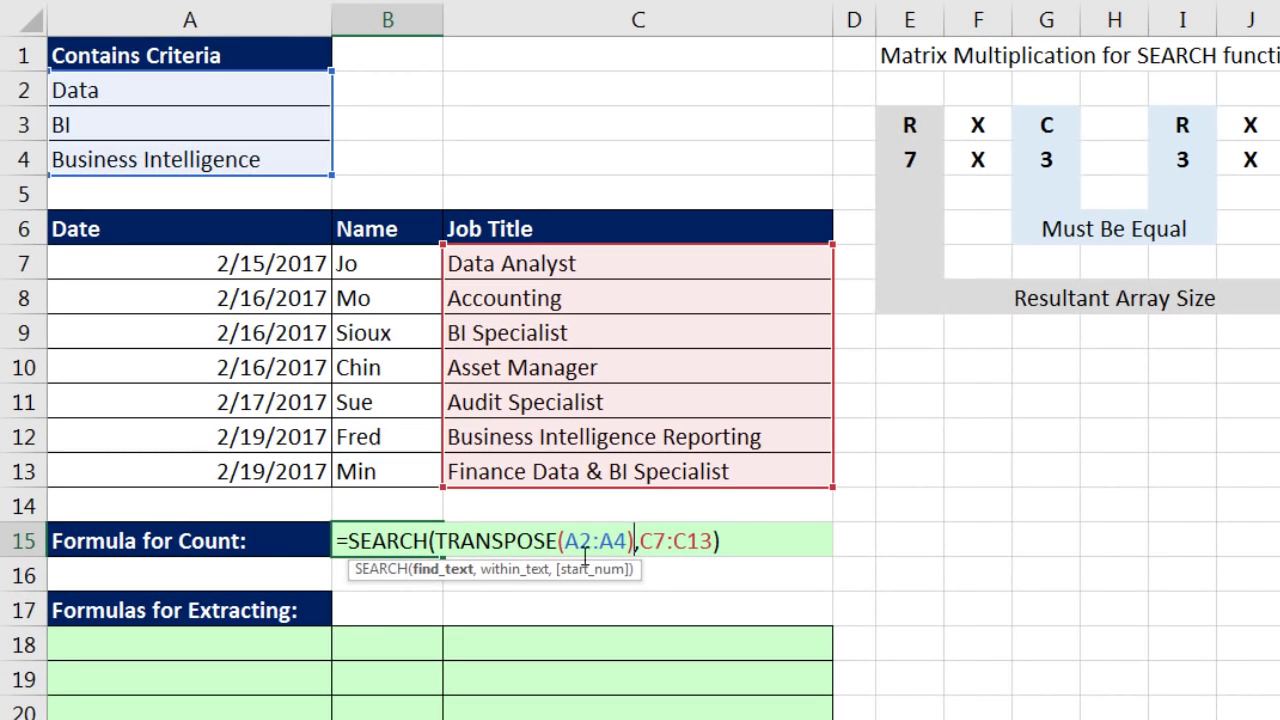
Evaluate only the A2:A4 array argument inside TRANSPOSE in B15 to examine its array orientation, and restore the reference
left_click(580, 541)
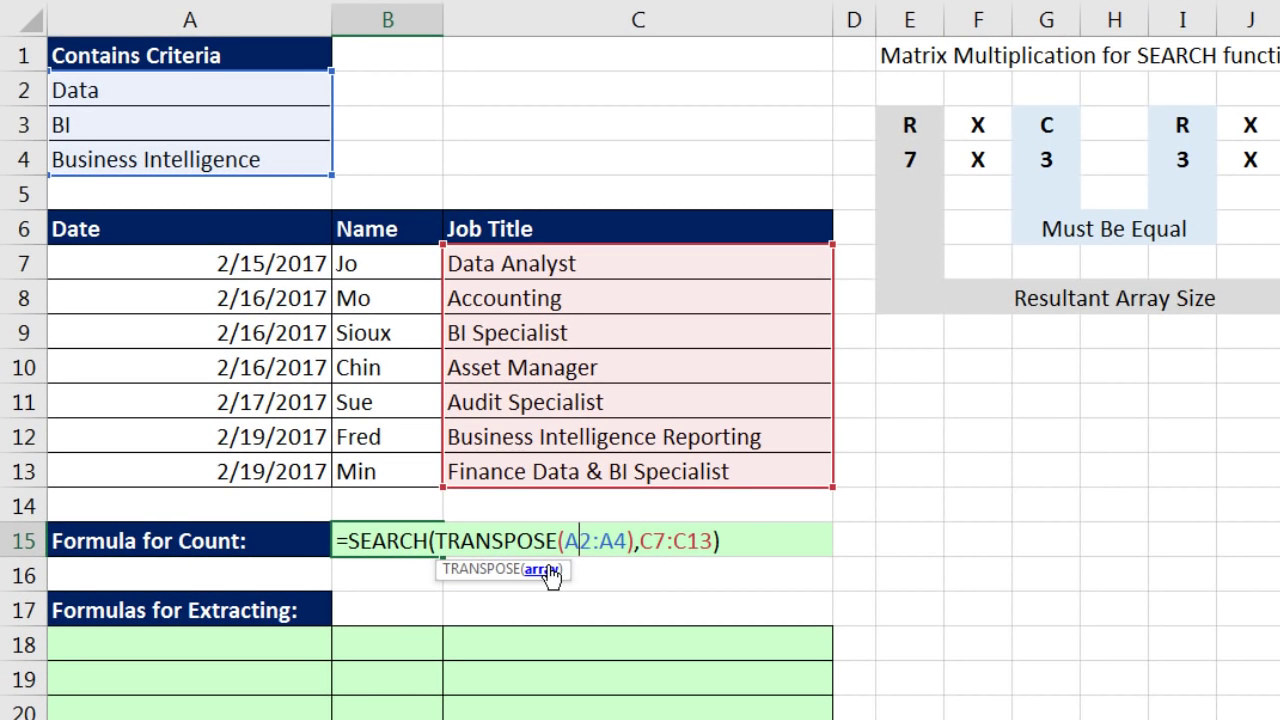
left_click(548, 571)
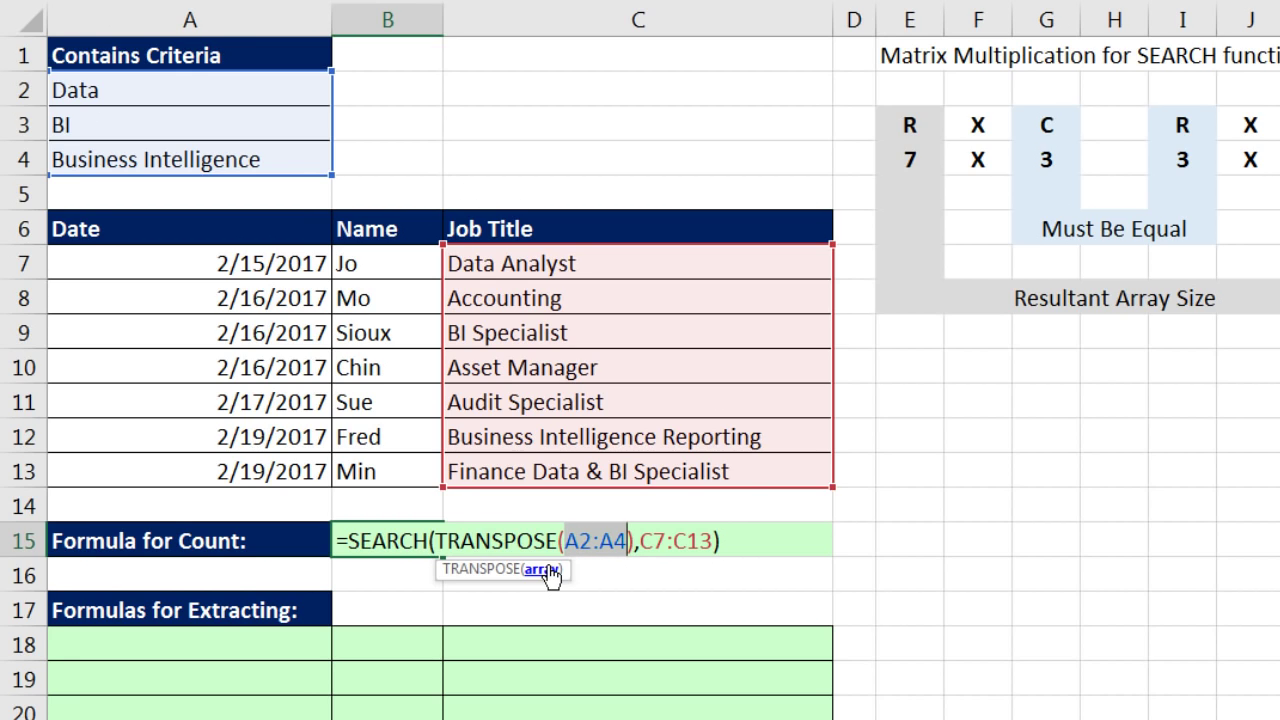
key("F9")
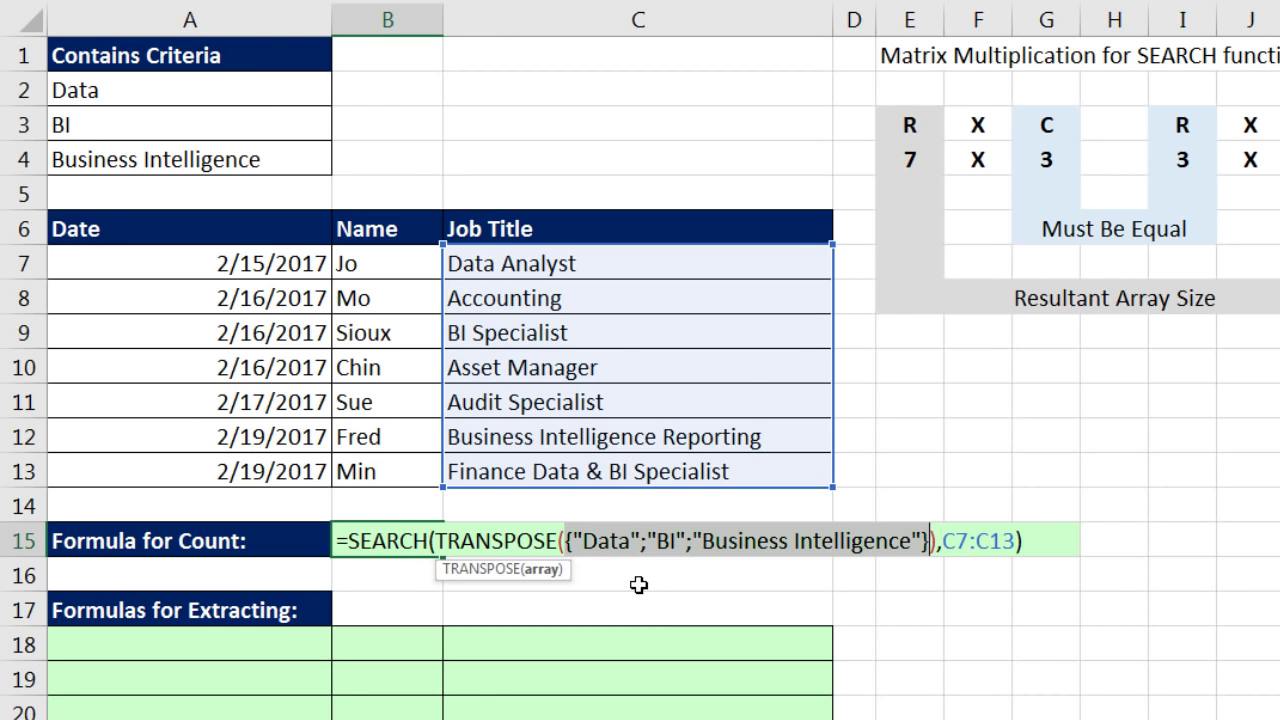
key("ctrl+z")
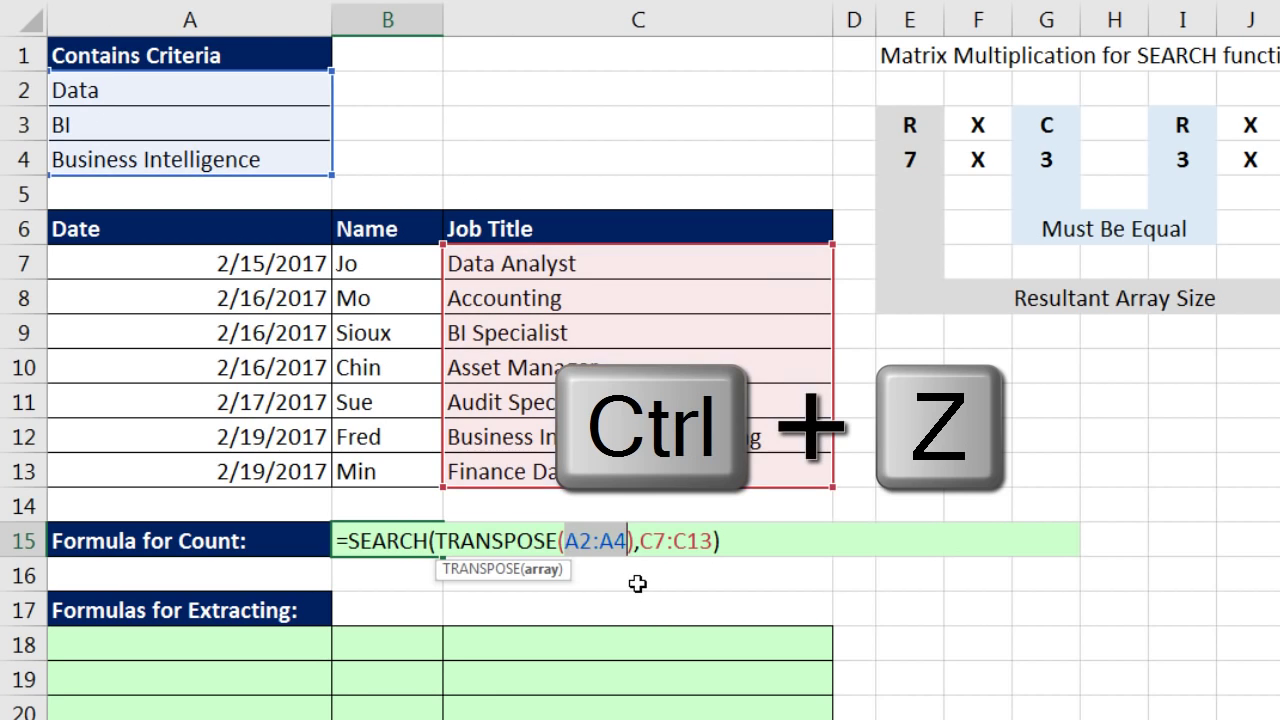
Evaluate the whole TRANSPOSE(A2:A4) find_text argument in B15 to examine the transposed array, and restore the formula text
left_click(446, 541)
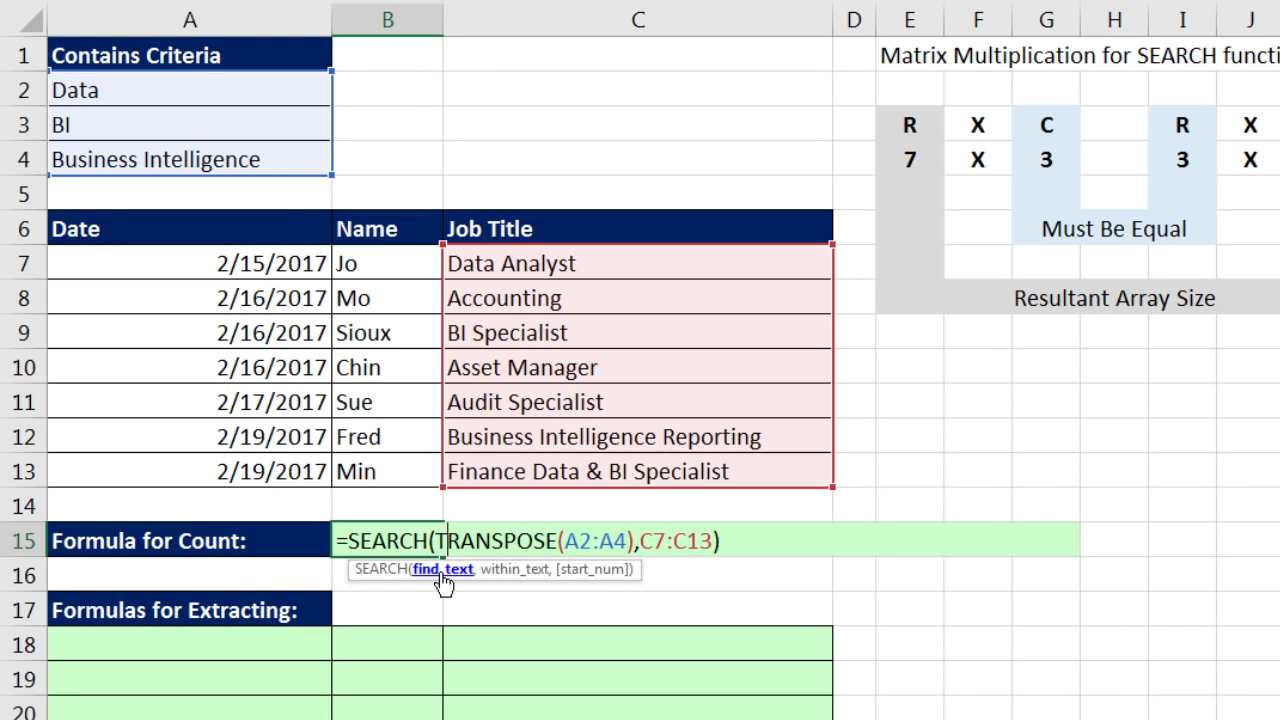
left_click(441, 577)
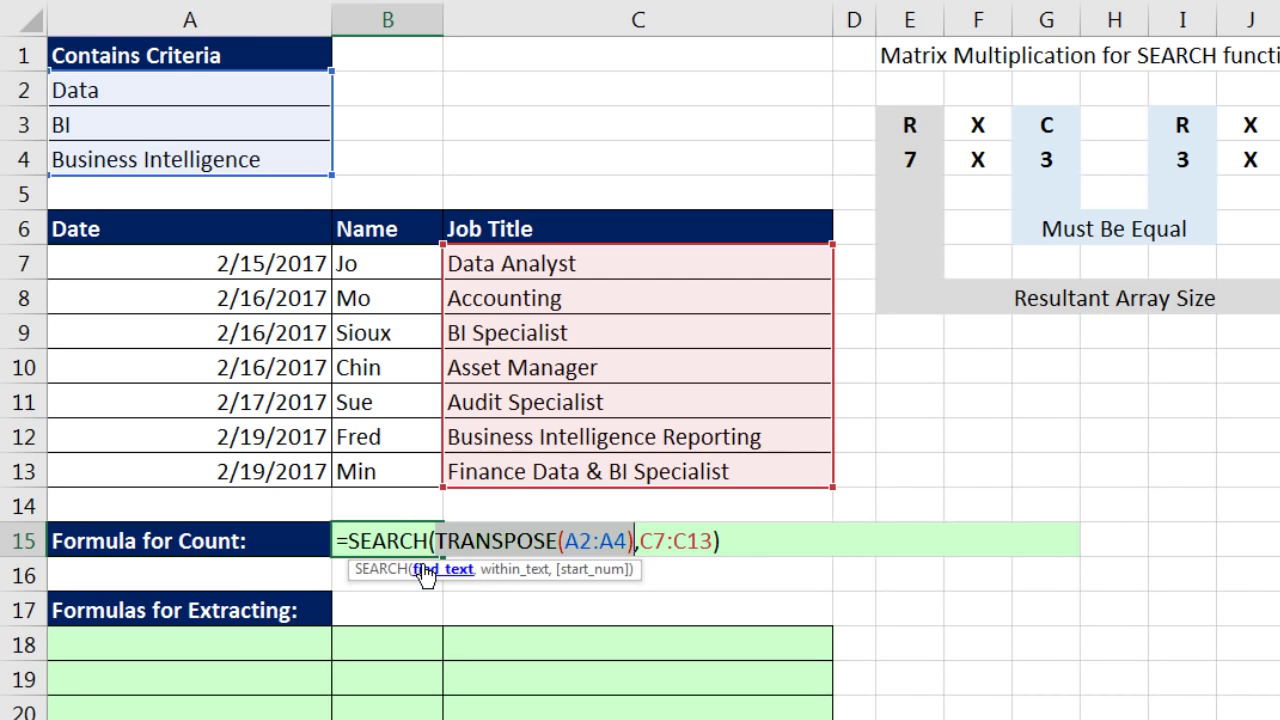
key("F9")
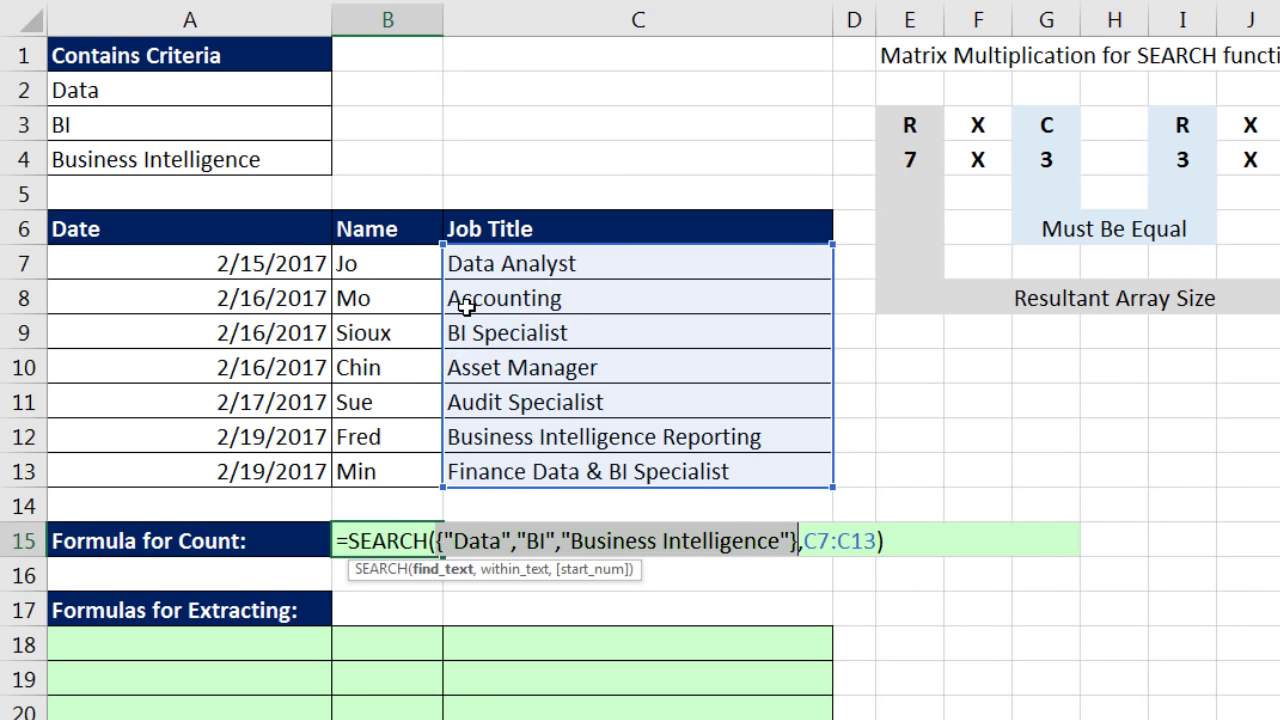
key("ctrl+z")
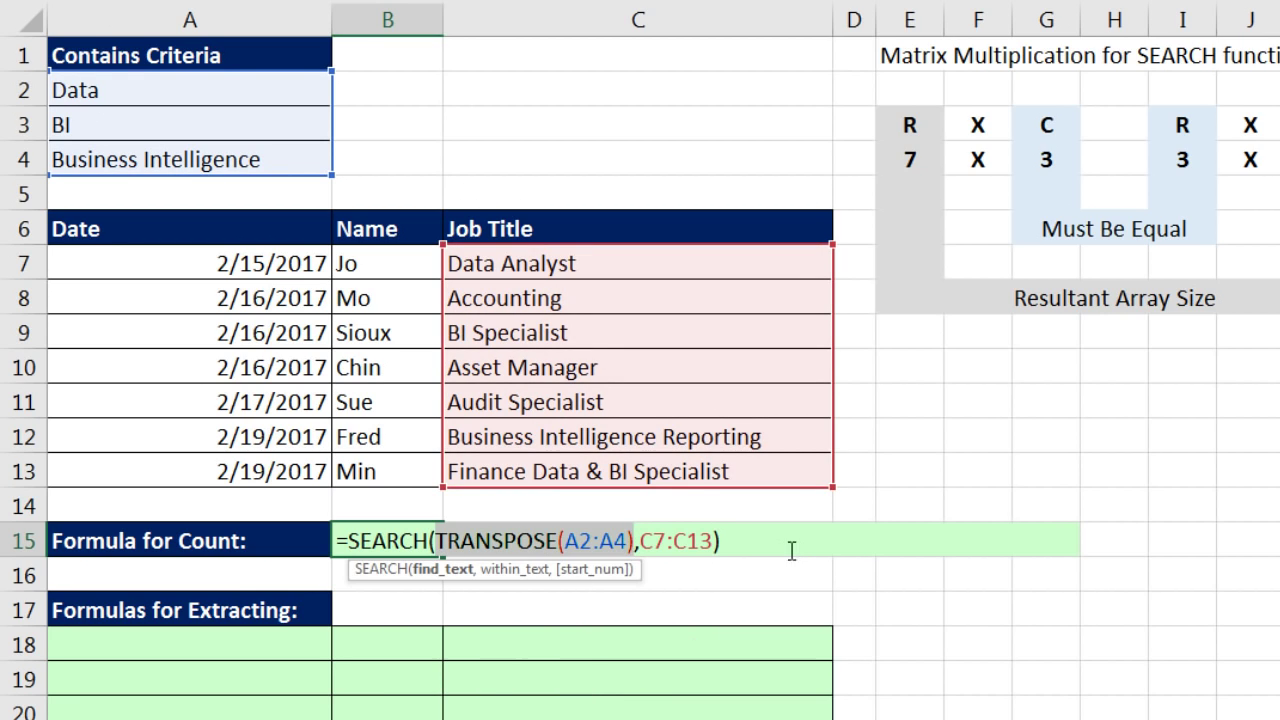
Evaluate the complete =SEARCH(TRANSPOSE(A2:A4),C7:C13) formula in B15 to examine its resultant array, and restore the formula text
left_click(780, 547)
key("F9")
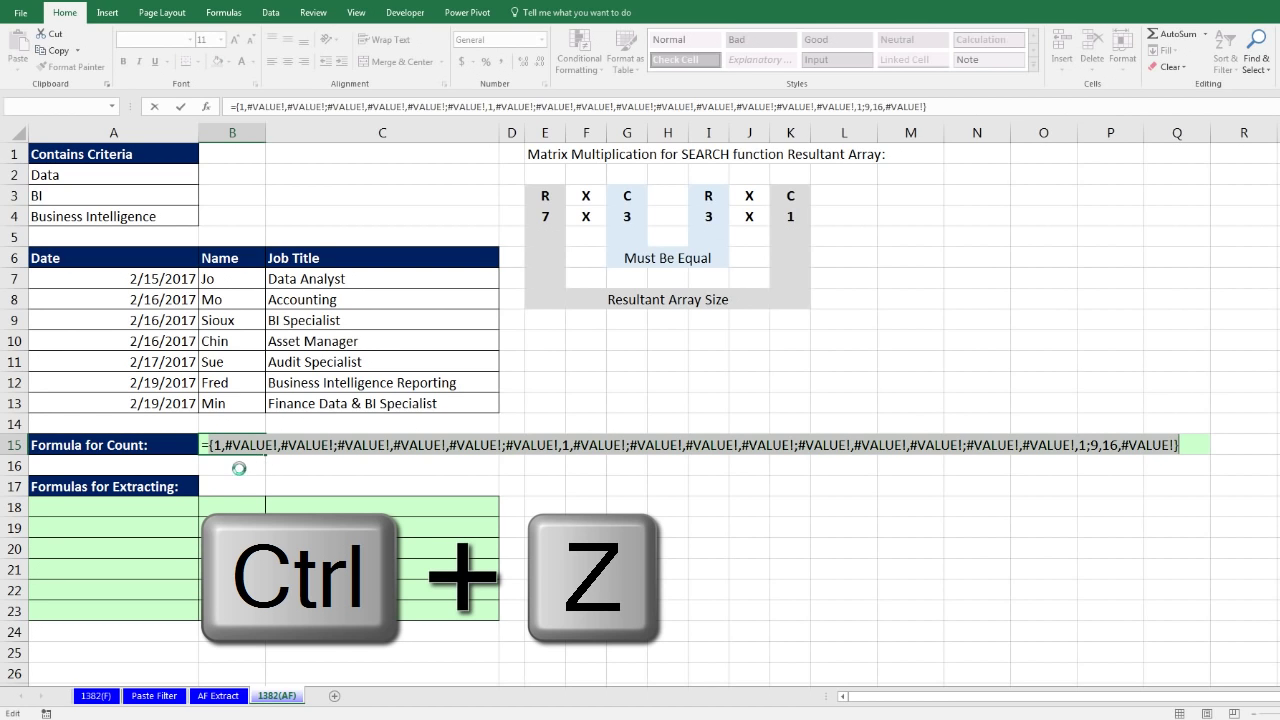
key("ctrl+z")
Wrap the B15 SEARCH formula in ISNUMBER, preview its evaluated array, and restore the formula text
left_click(210, 447)
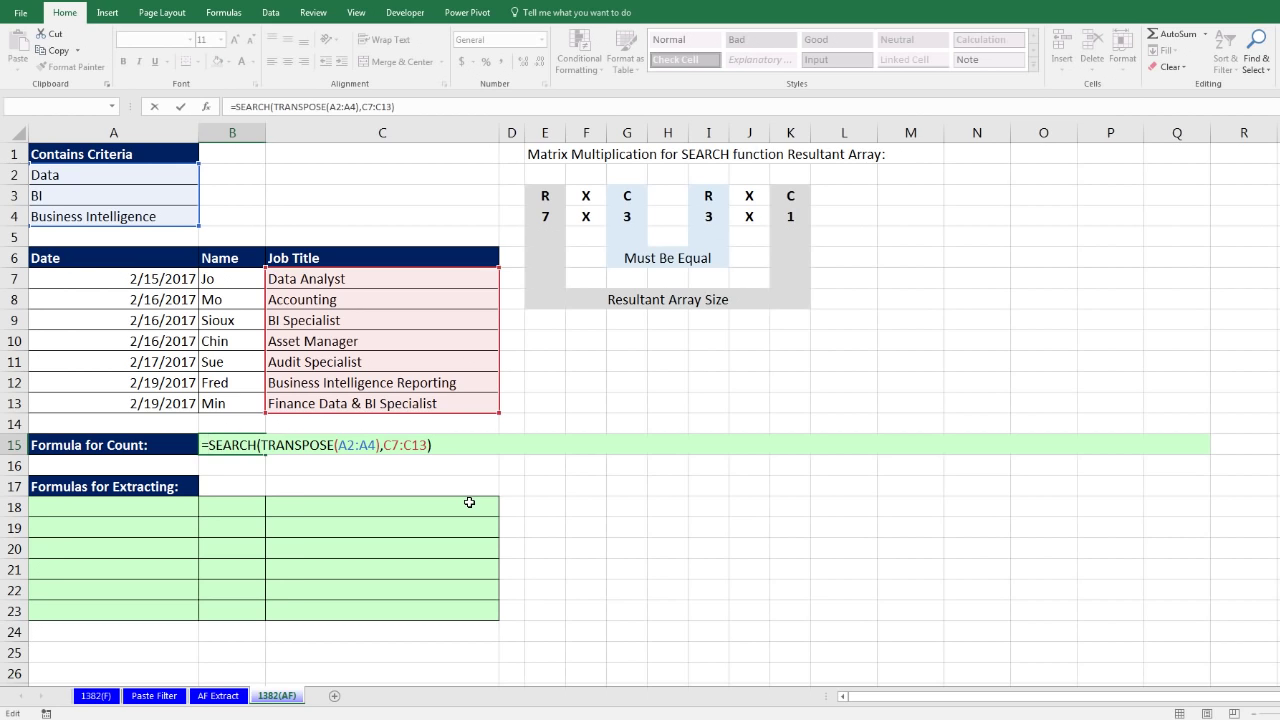
type("isnu")
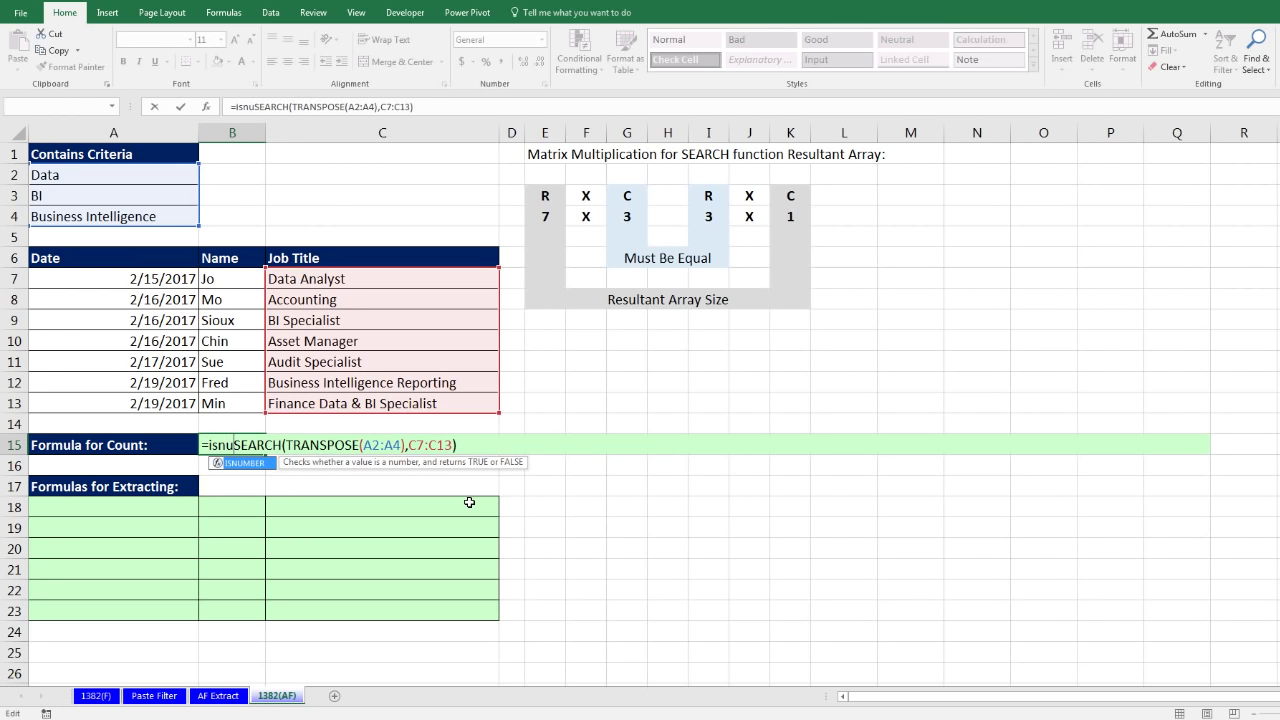
key("Tab")
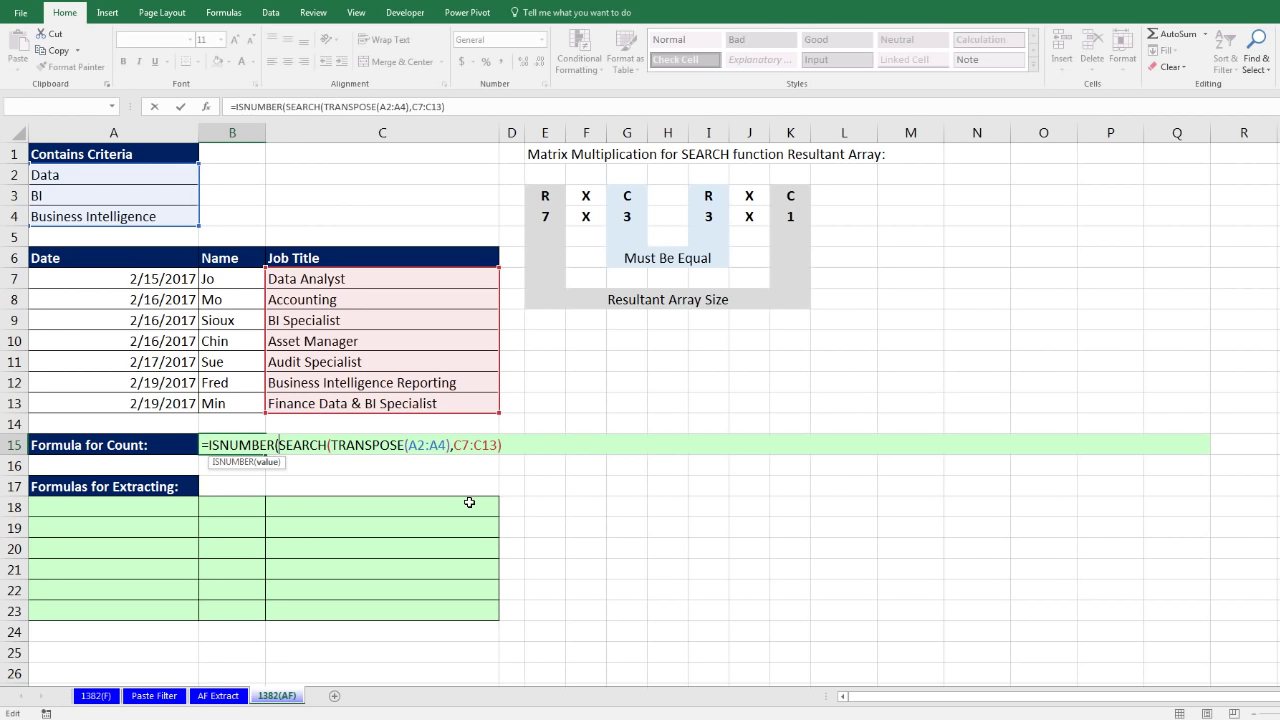
left_click(508, 447)
type(")")
key("F9")
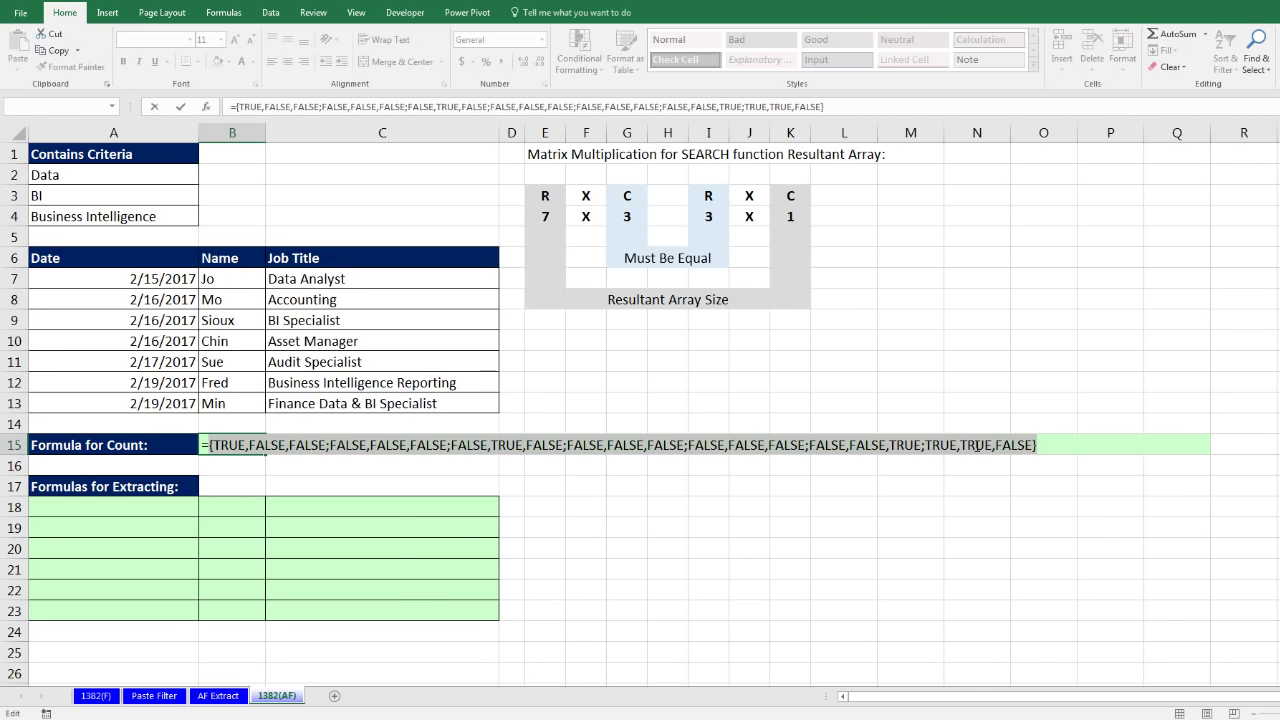
key("ctrl+z")
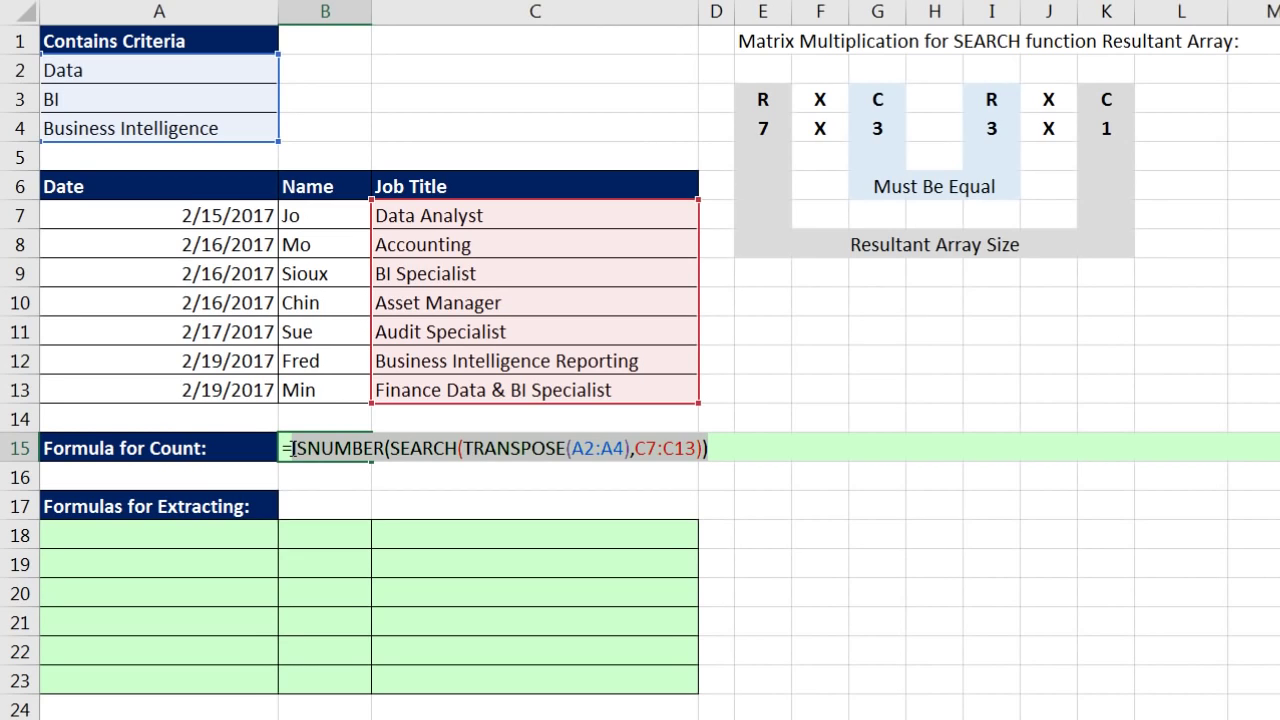
Add a double negative before ISNUMBER in B15, evaluate the formula, and copy the resulting array constant
left_click(292, 448)
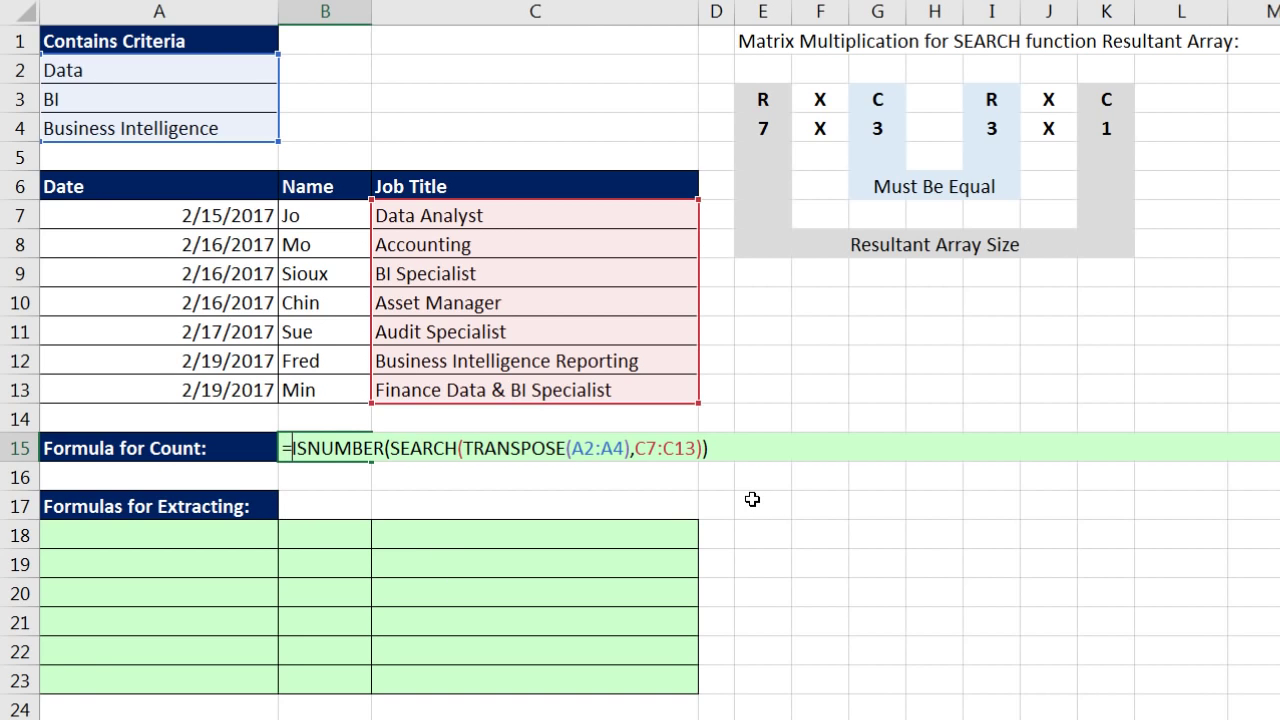
type("--")
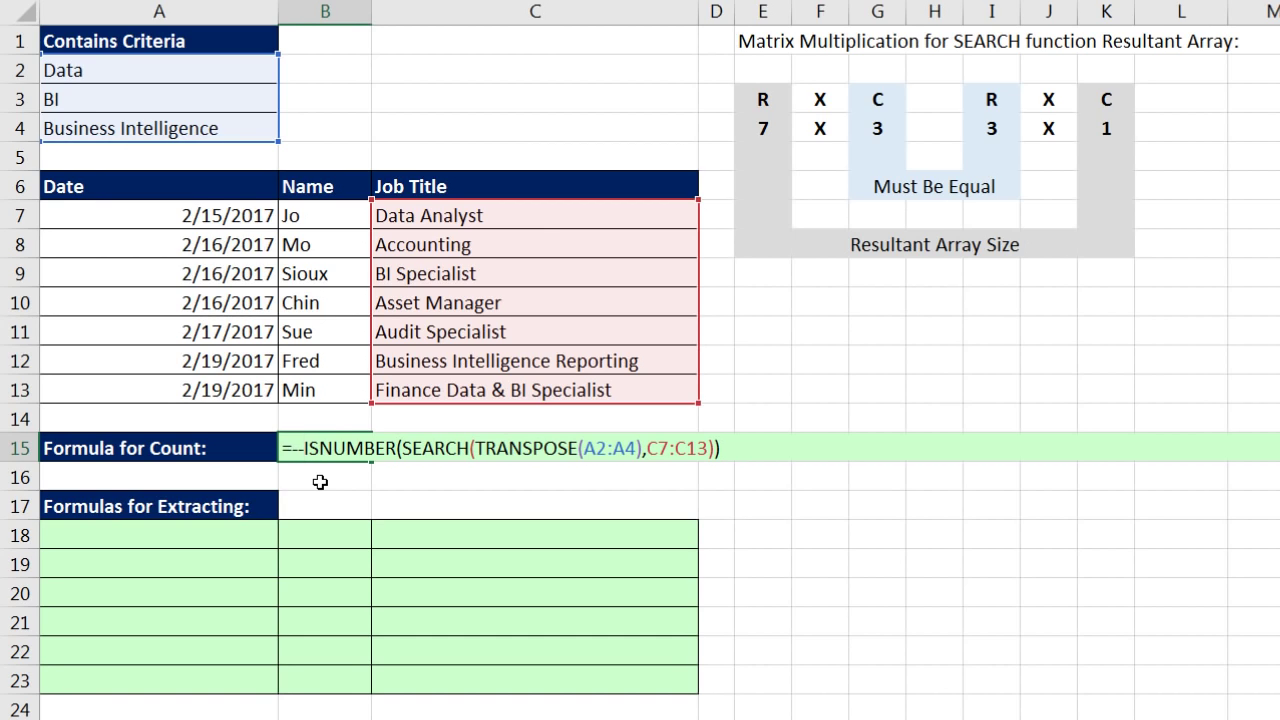
left_click(744, 443)
key("F9")
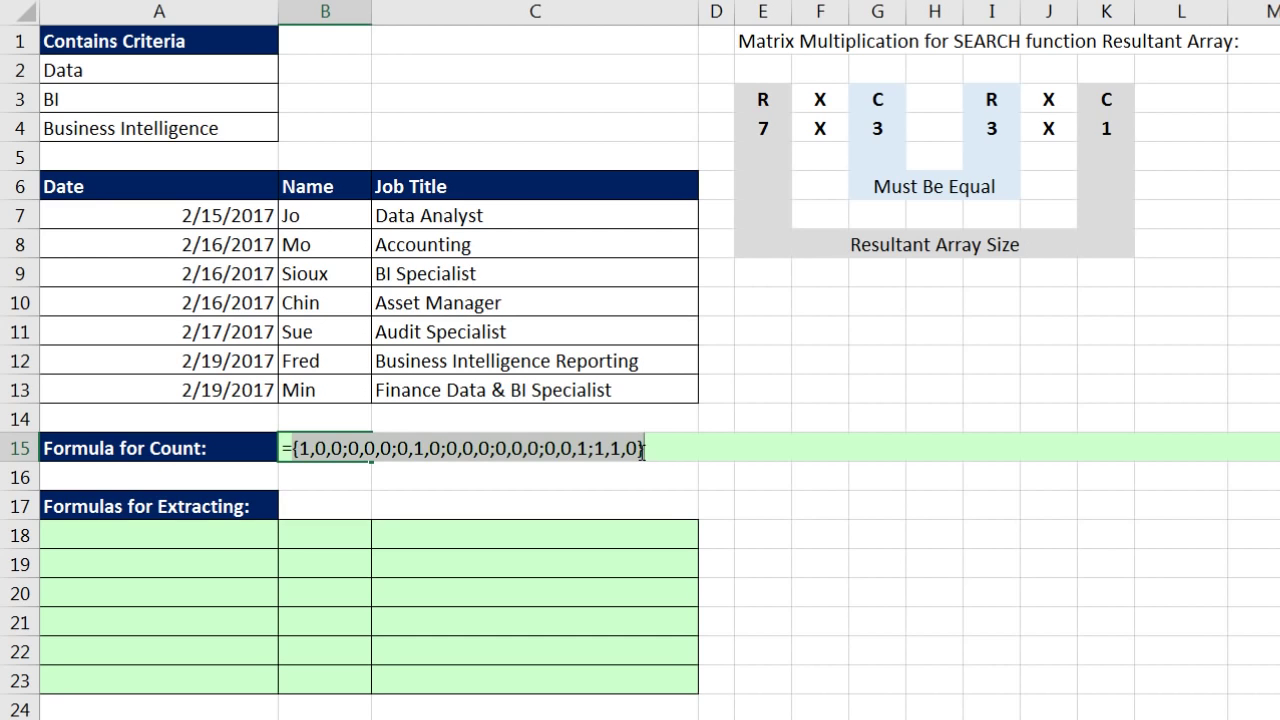
key("ctrl+c")
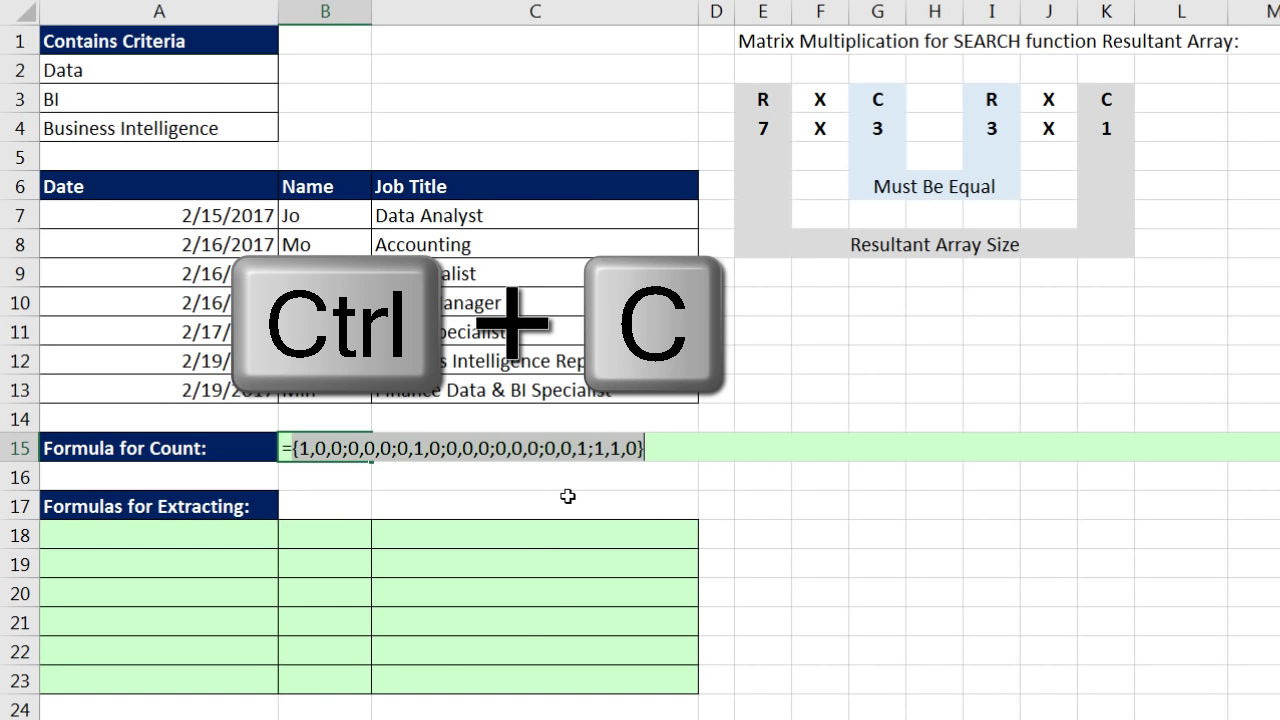
Restore the B15 formula from its evaluated array and store it as text with a leading space before the equal sign
key("ctrl+z")
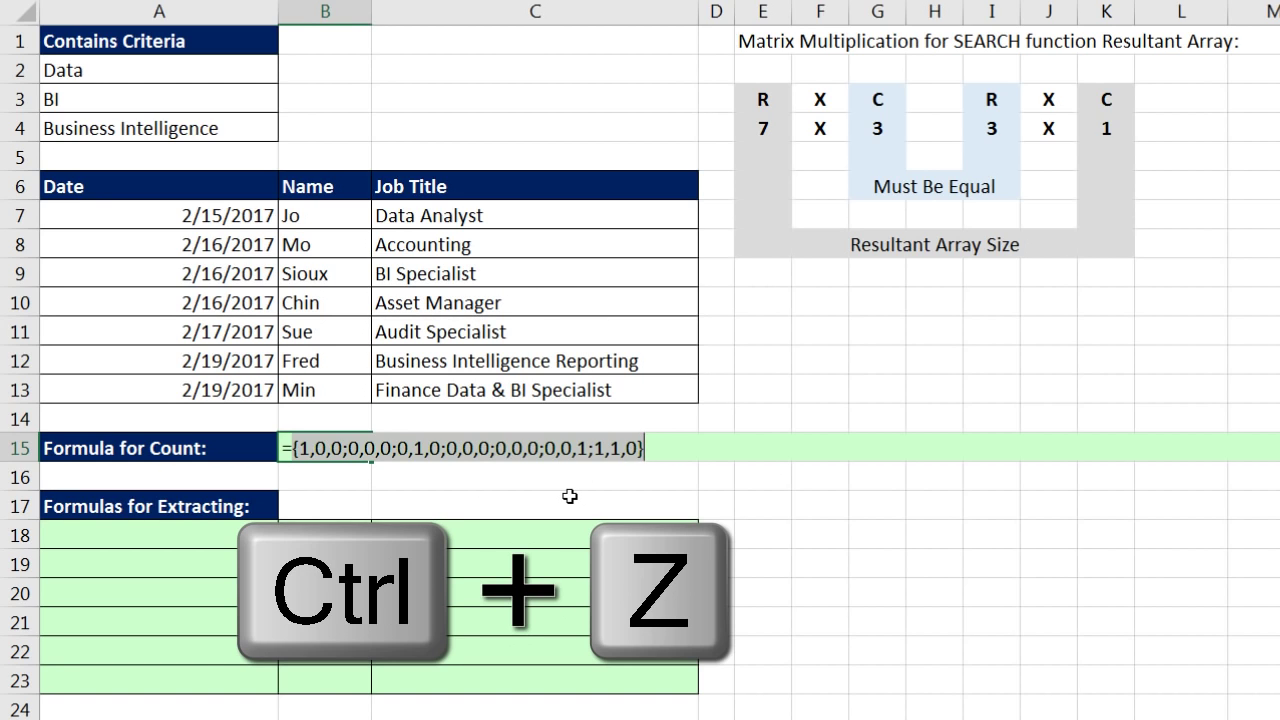
left_click(285, 451)
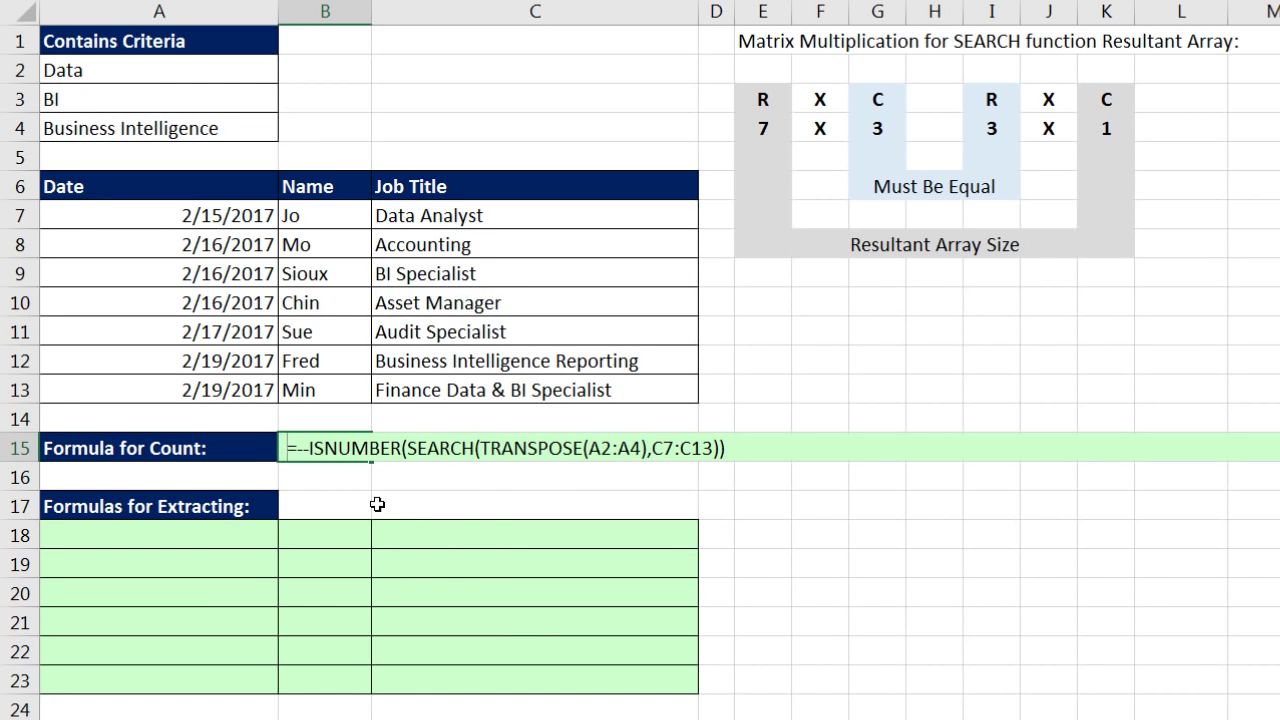
left_click(1004, 507)
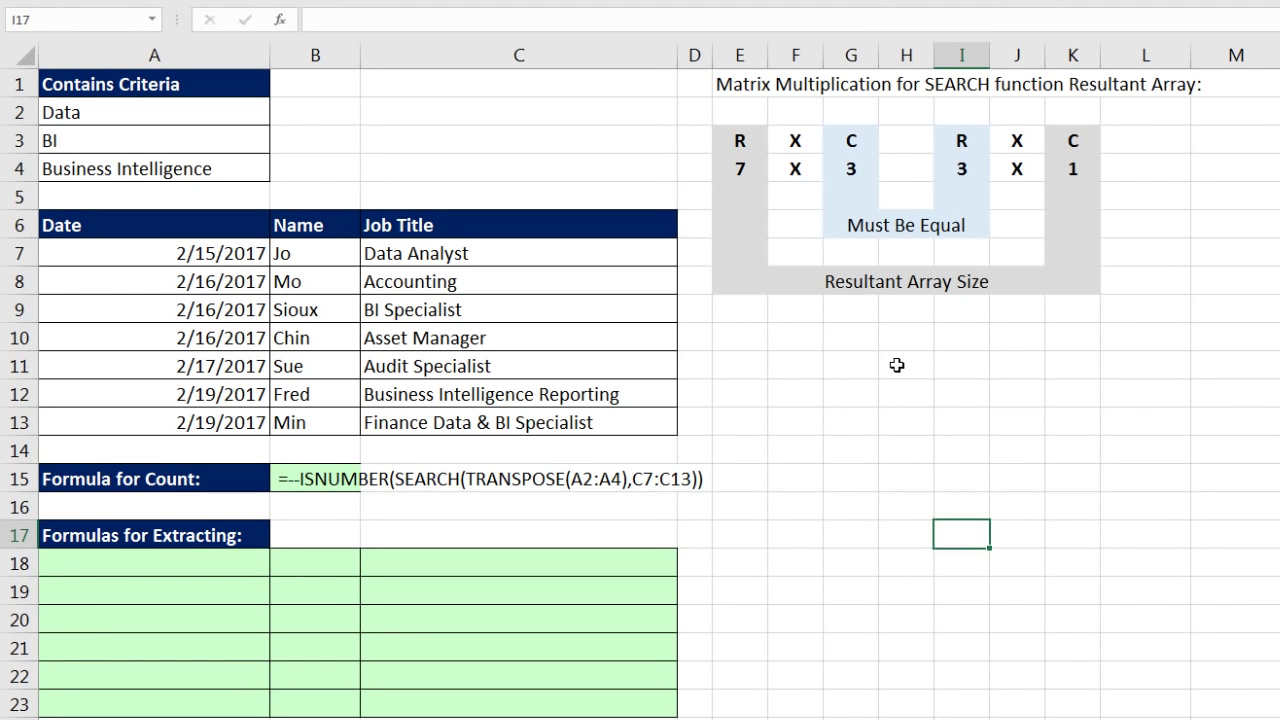
Enter the copied array constant as a single array formula across the range H11:J17
left_click_drag(897, 365, 1027, 523)
type("=")
key("ctrl+v")
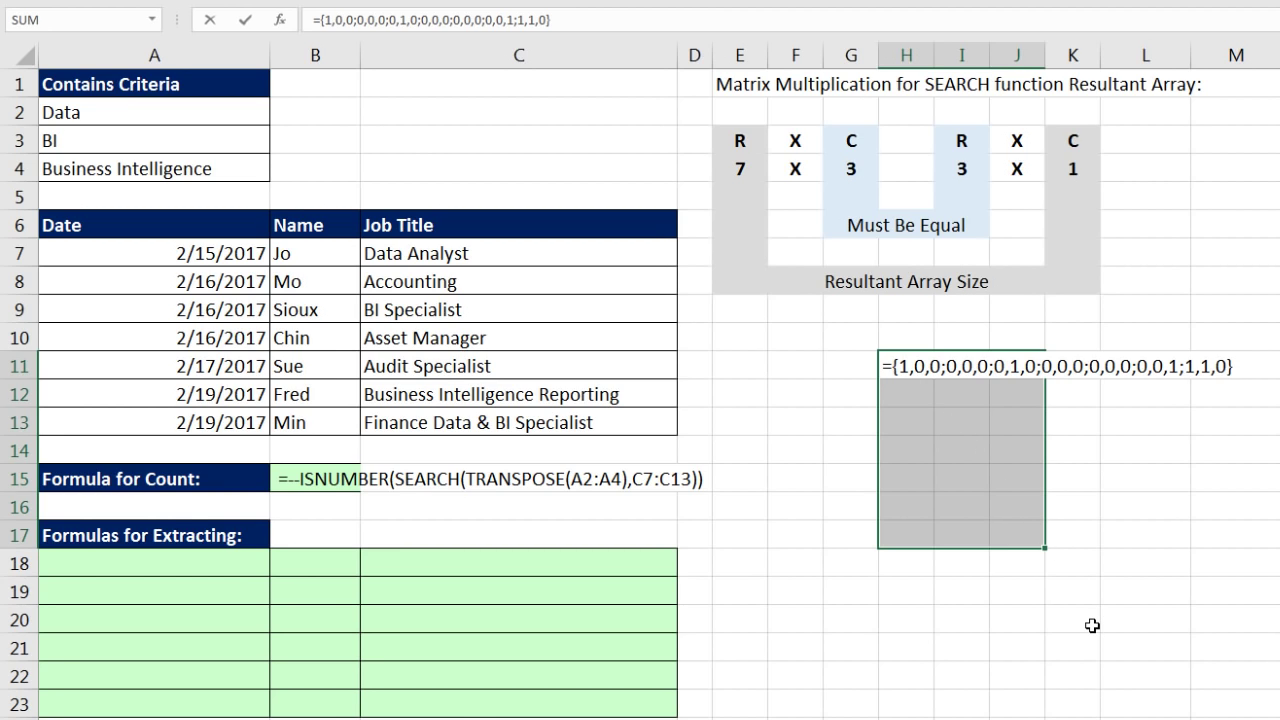
key("ctrl+shift+Return")
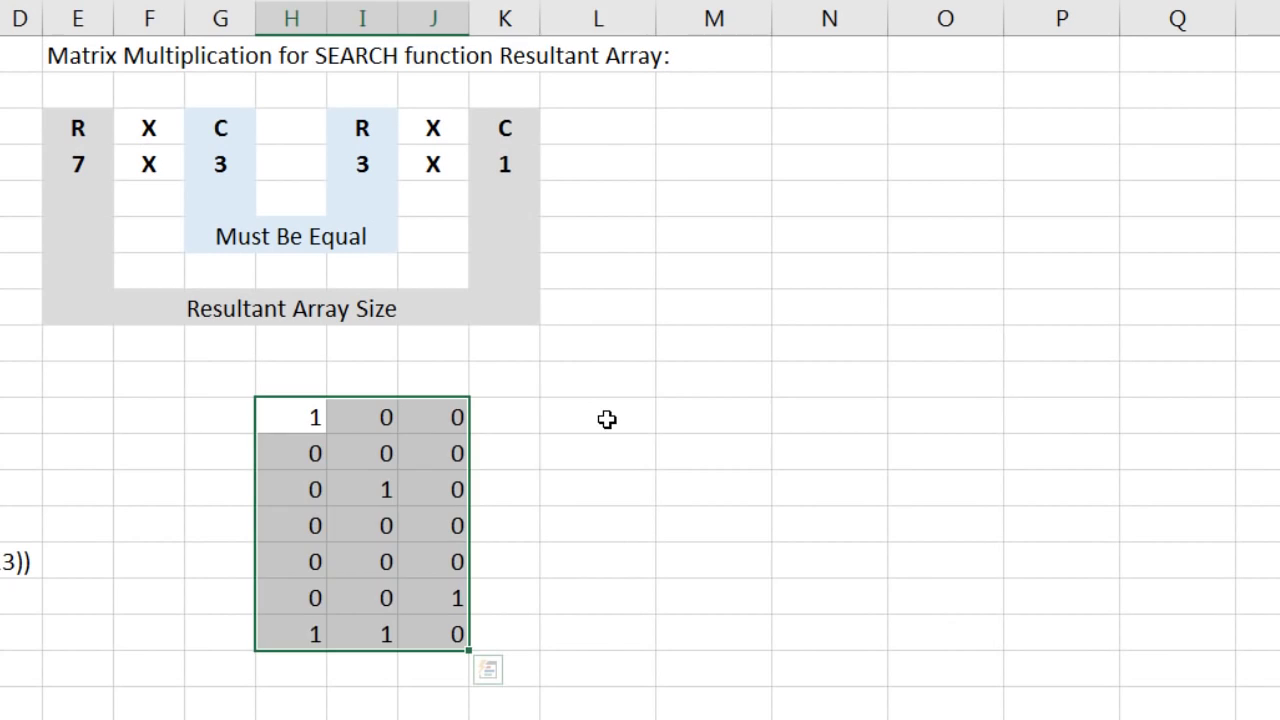
Fill all three cells of L11:L13 with the value 1
left_click_drag(1155, 370, 1156, 399)
left_click_drag(613, 460, 616, 494)
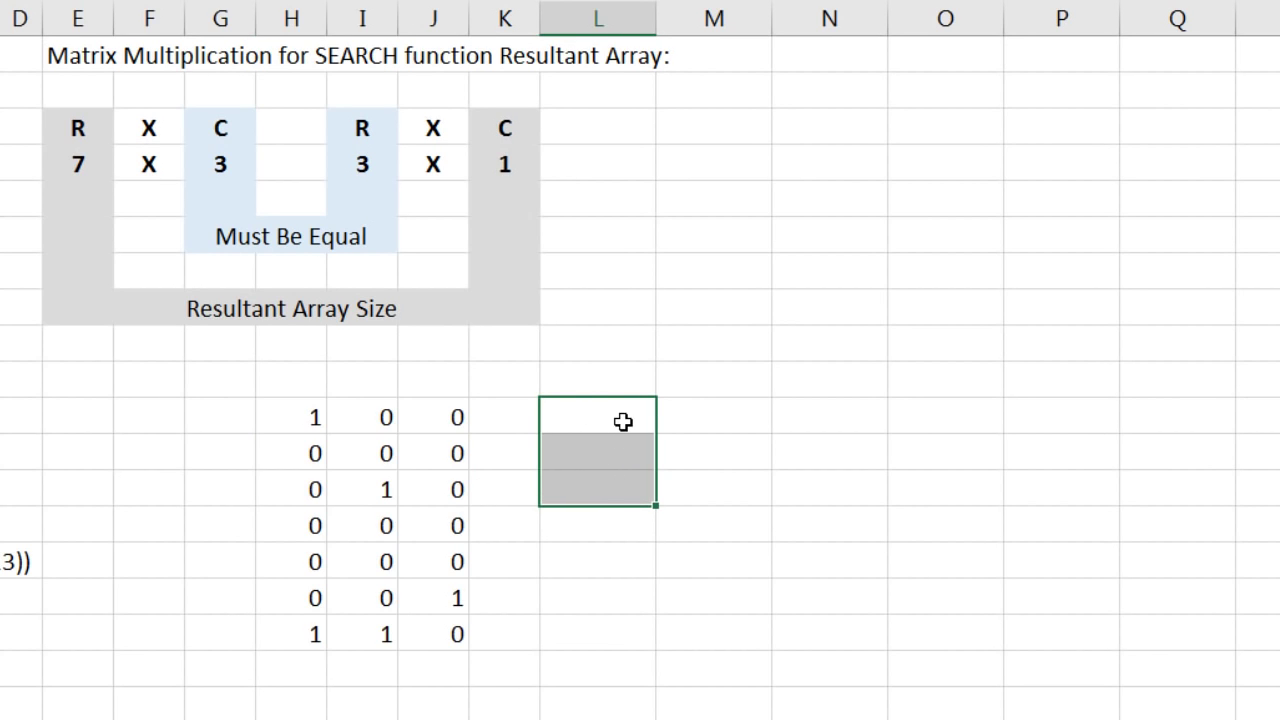
type("1")
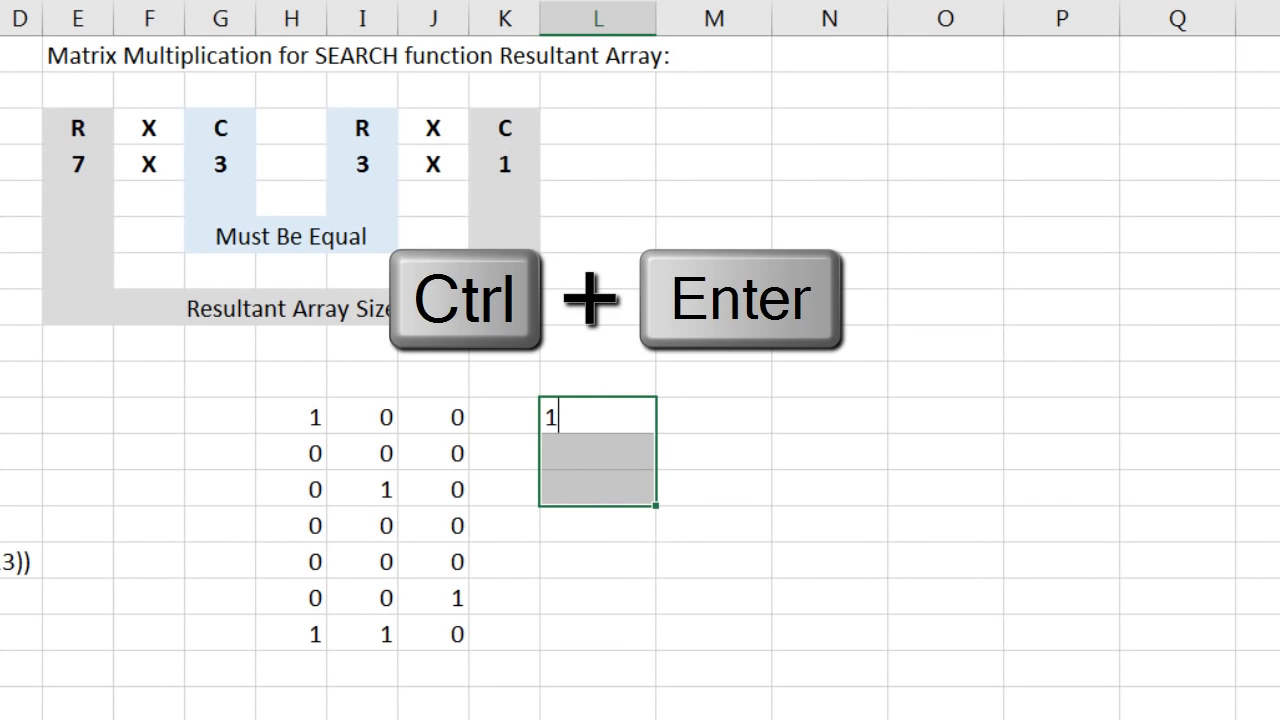
key("ctrl+Return")
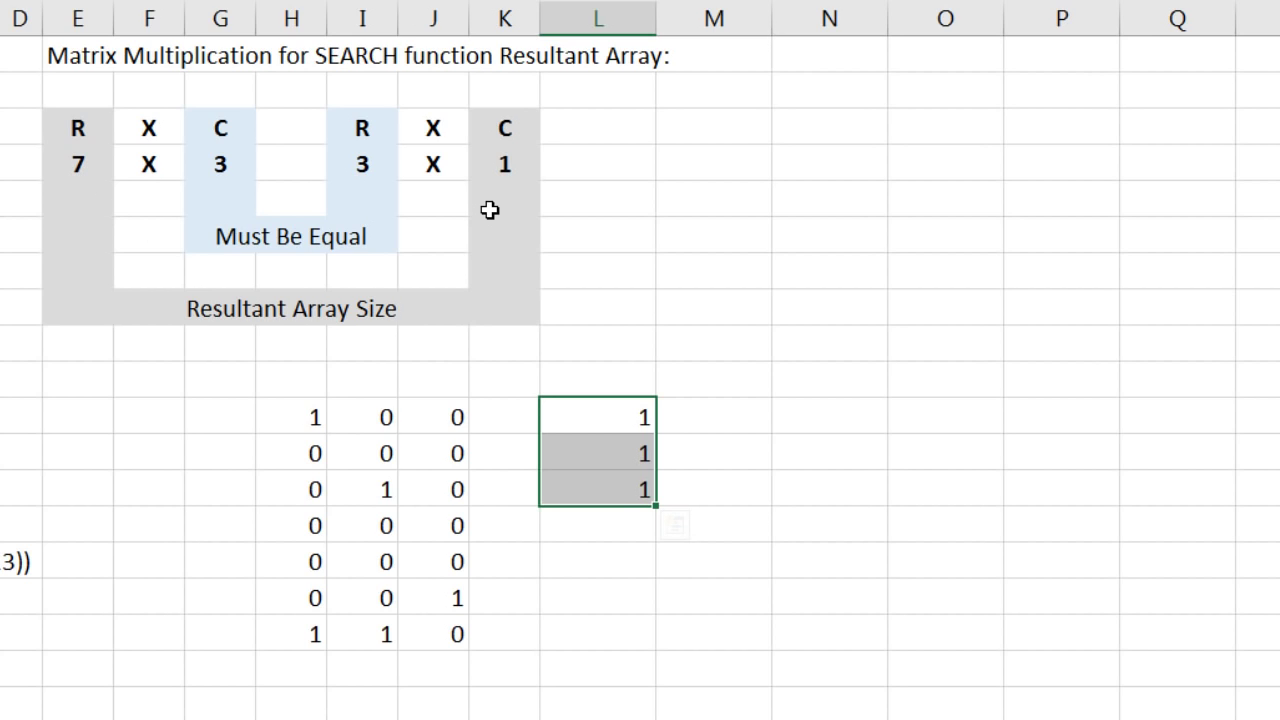
Build the formula =H11*L11+I11*L12+J11*L13 in N11 to multiply the first matrix row by the column of ones
left_click(830, 420)
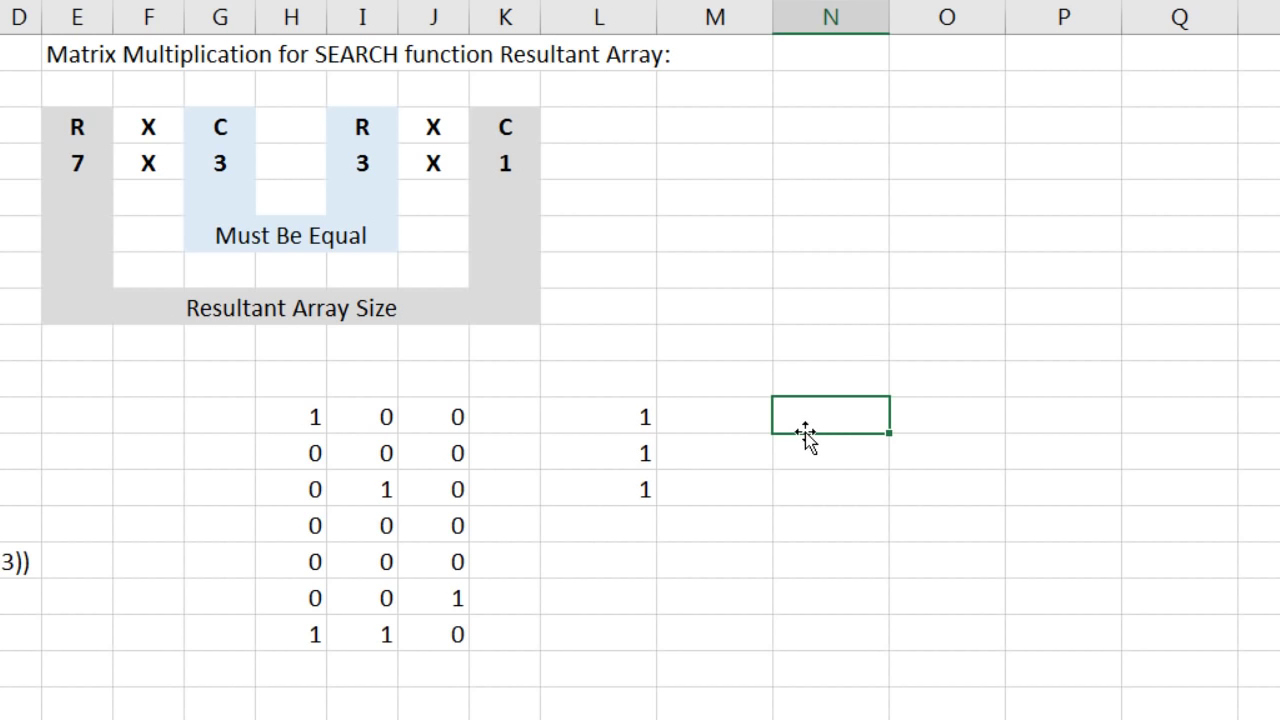
type("=")
left_click(272, 416)
type("*")
left_click(594, 425)
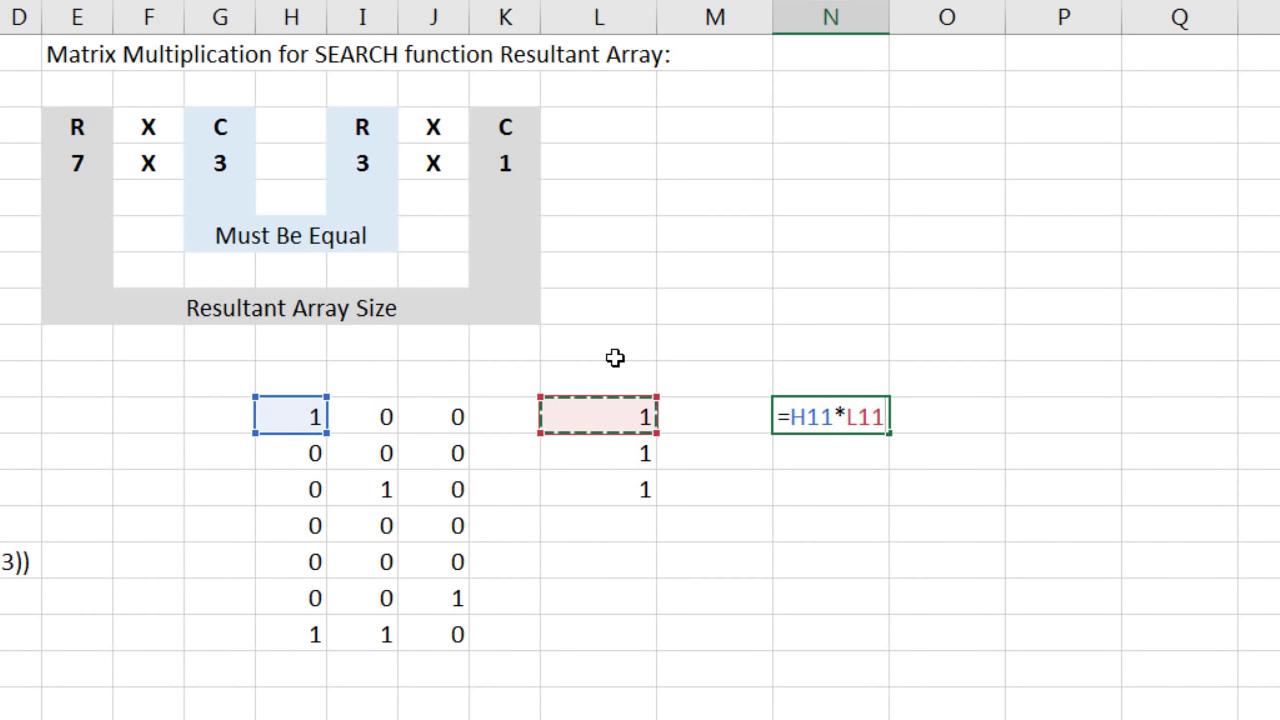
type("+")
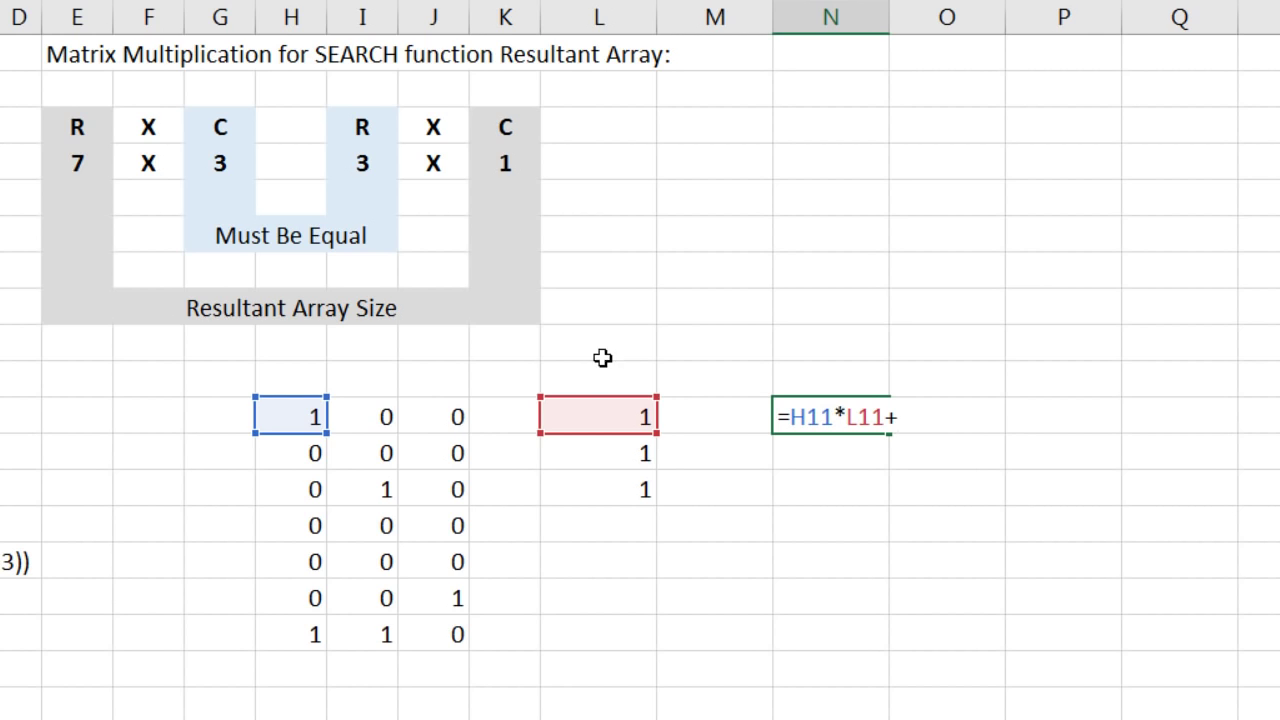
left_click(384, 414)
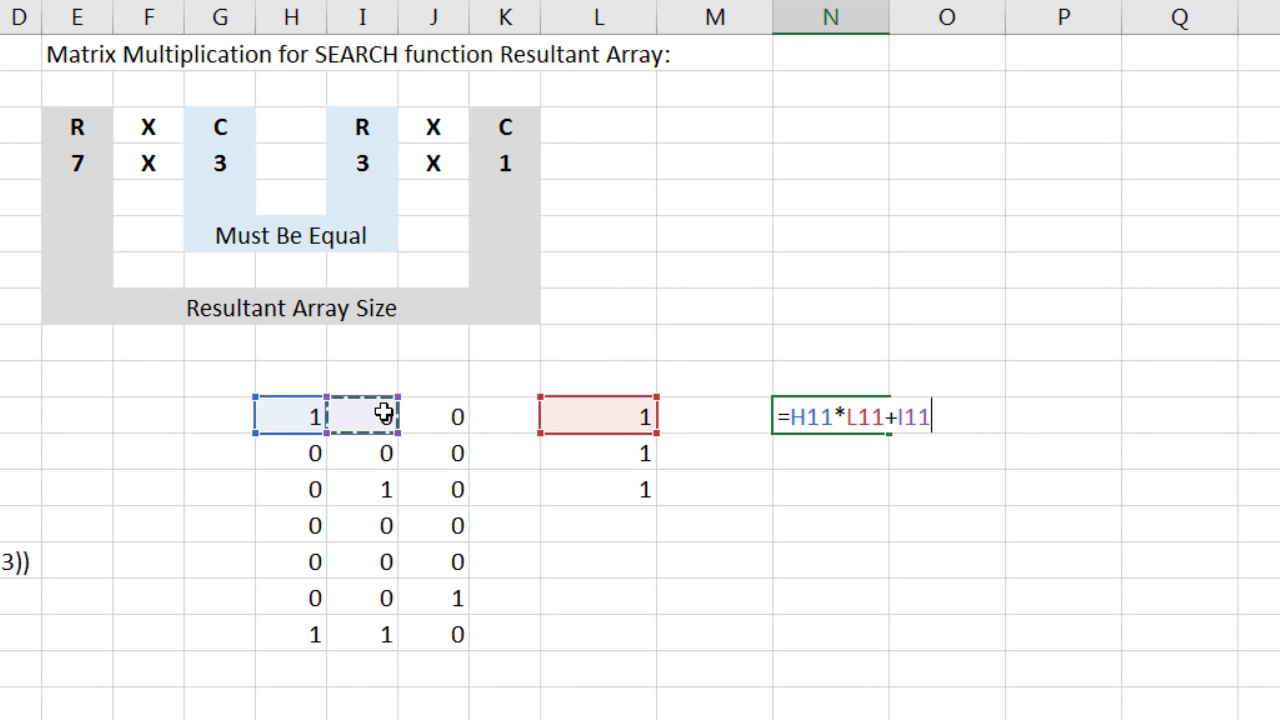
type("*")
left_click(622, 452)
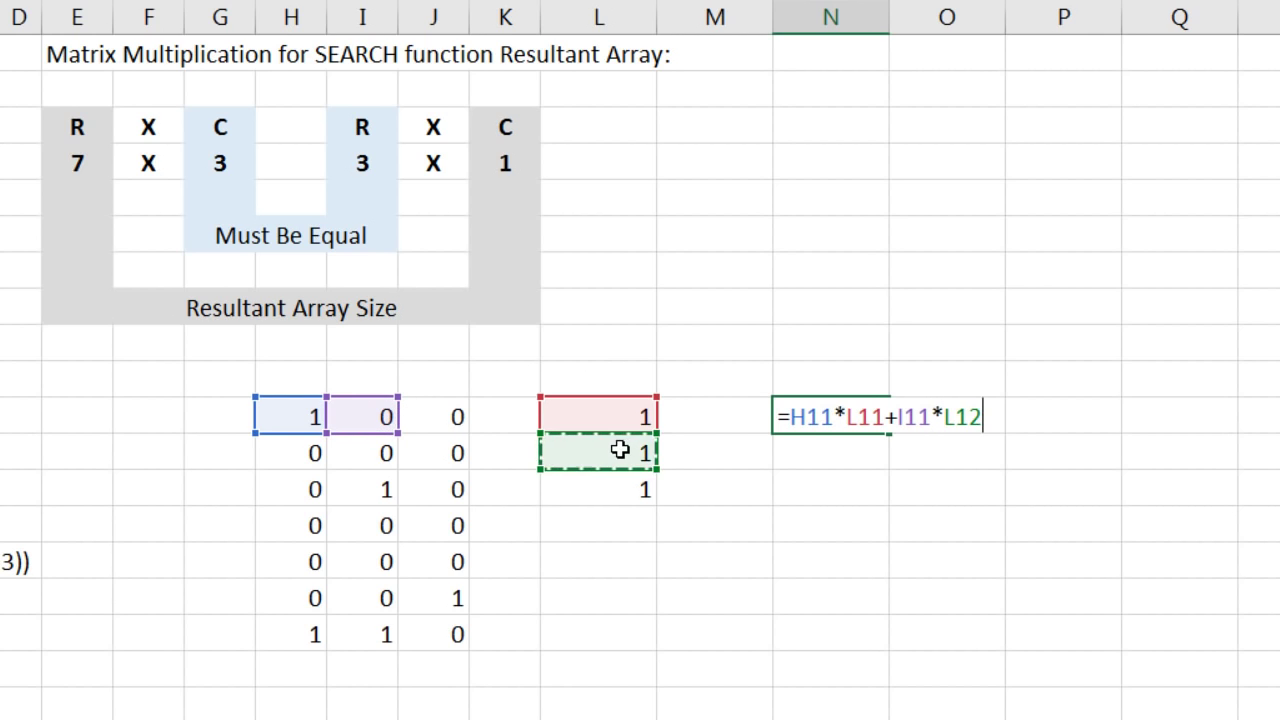
type("+")
left_click(452, 415)
type("*")
left_click(603, 481)
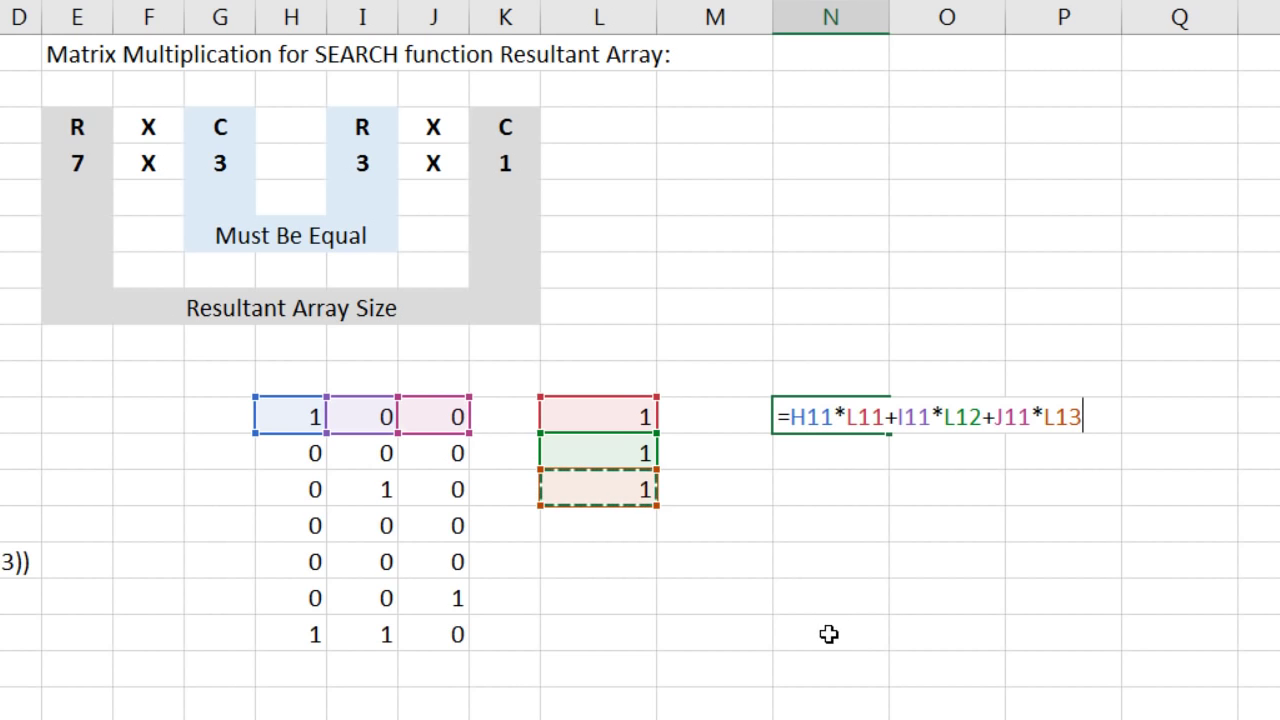
Make the L11, L12 and L13 references in the N11 formula absolute and enter the formula
left_click(870, 416)
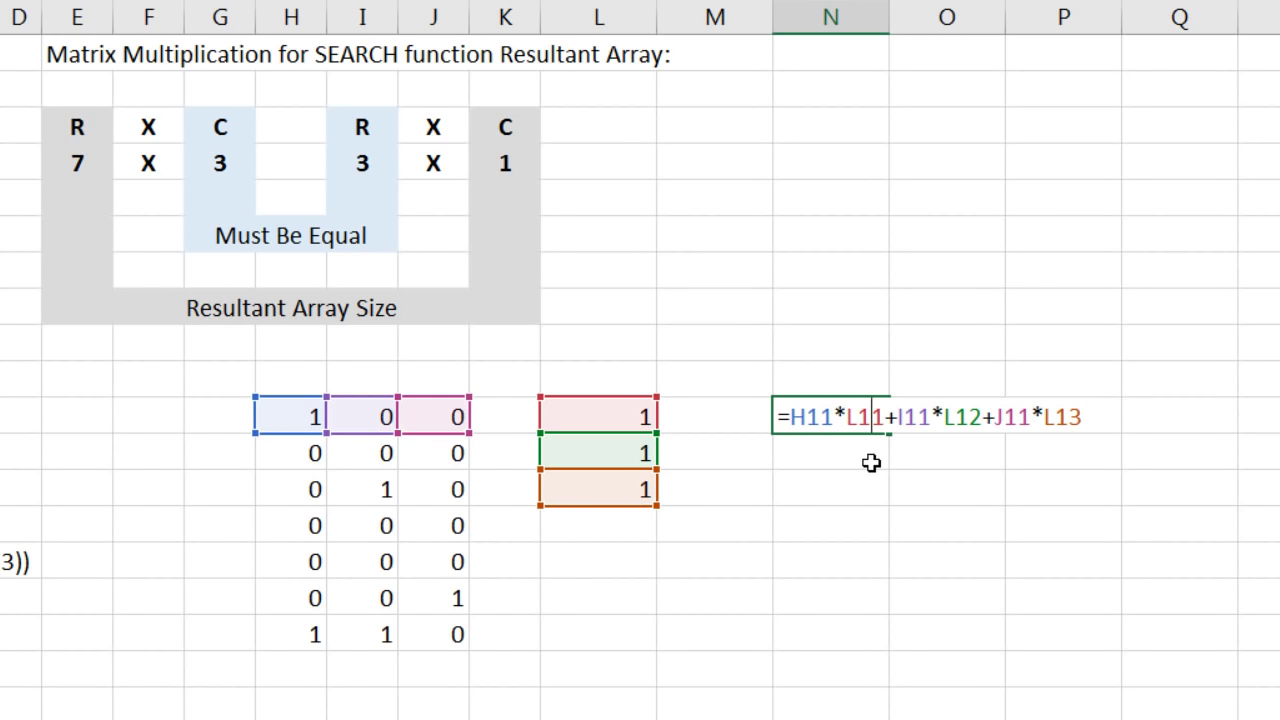
key("F4")
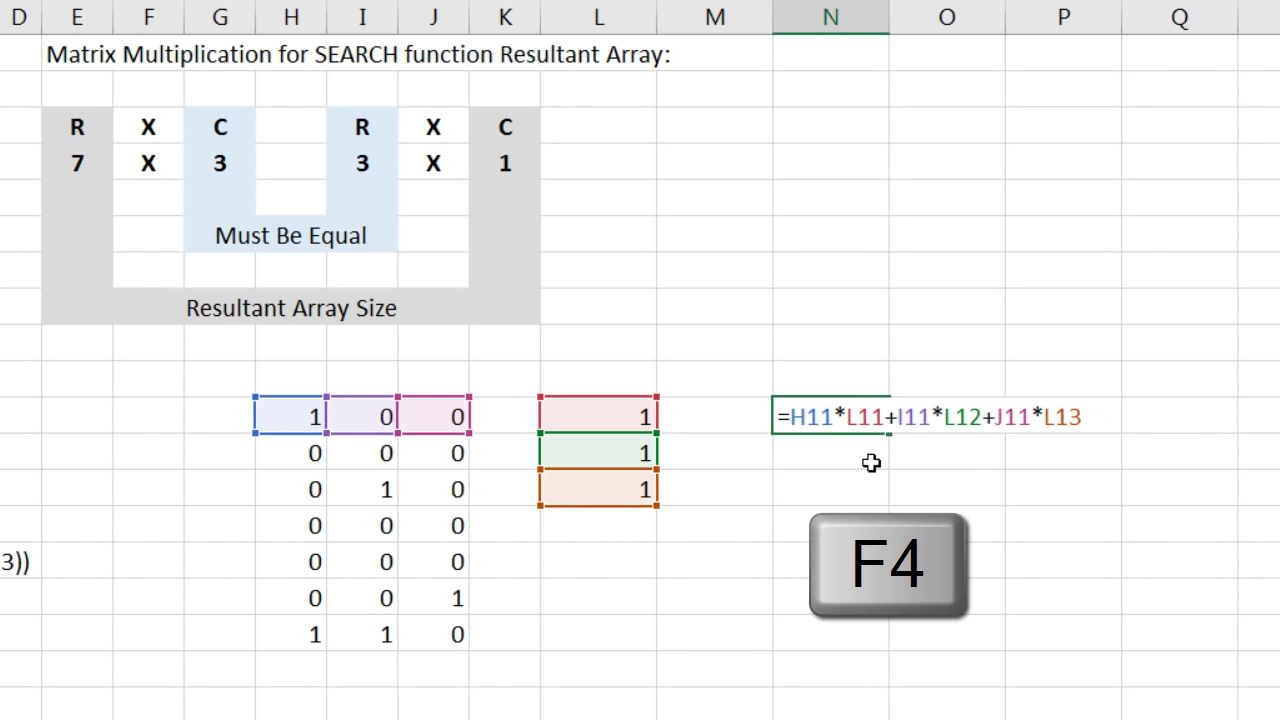
left_click(979, 416)
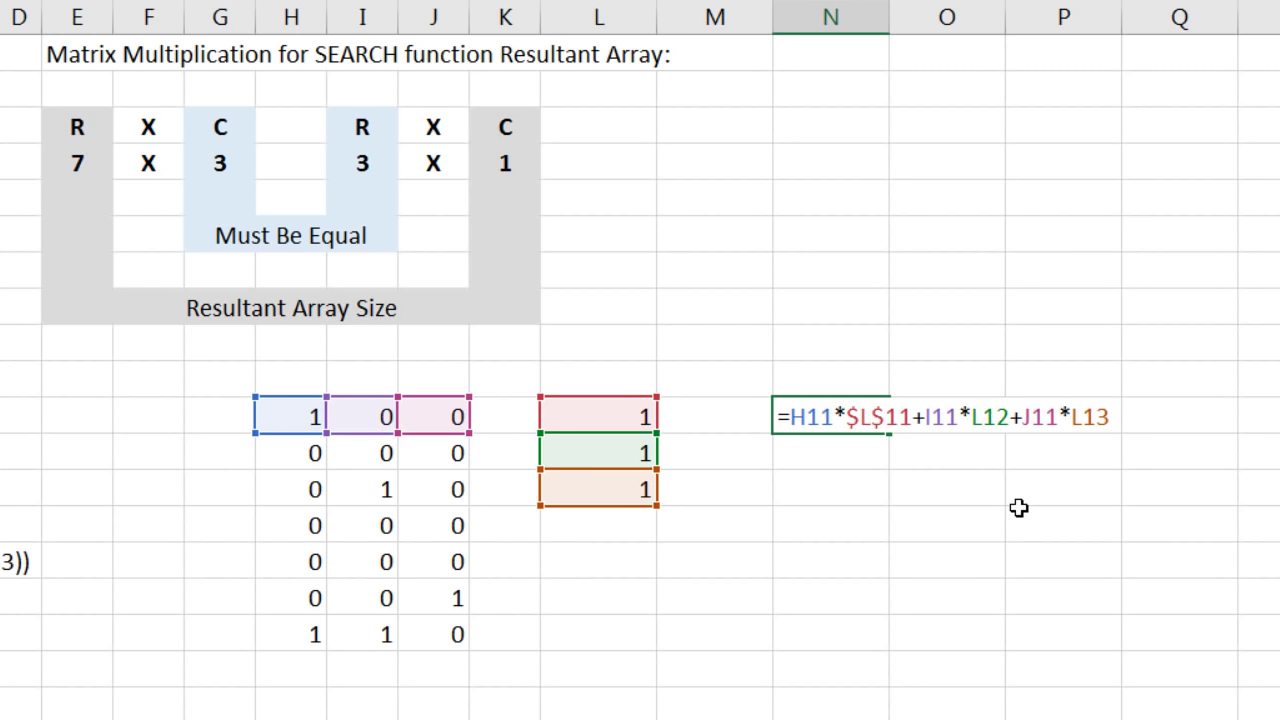
key("F4")
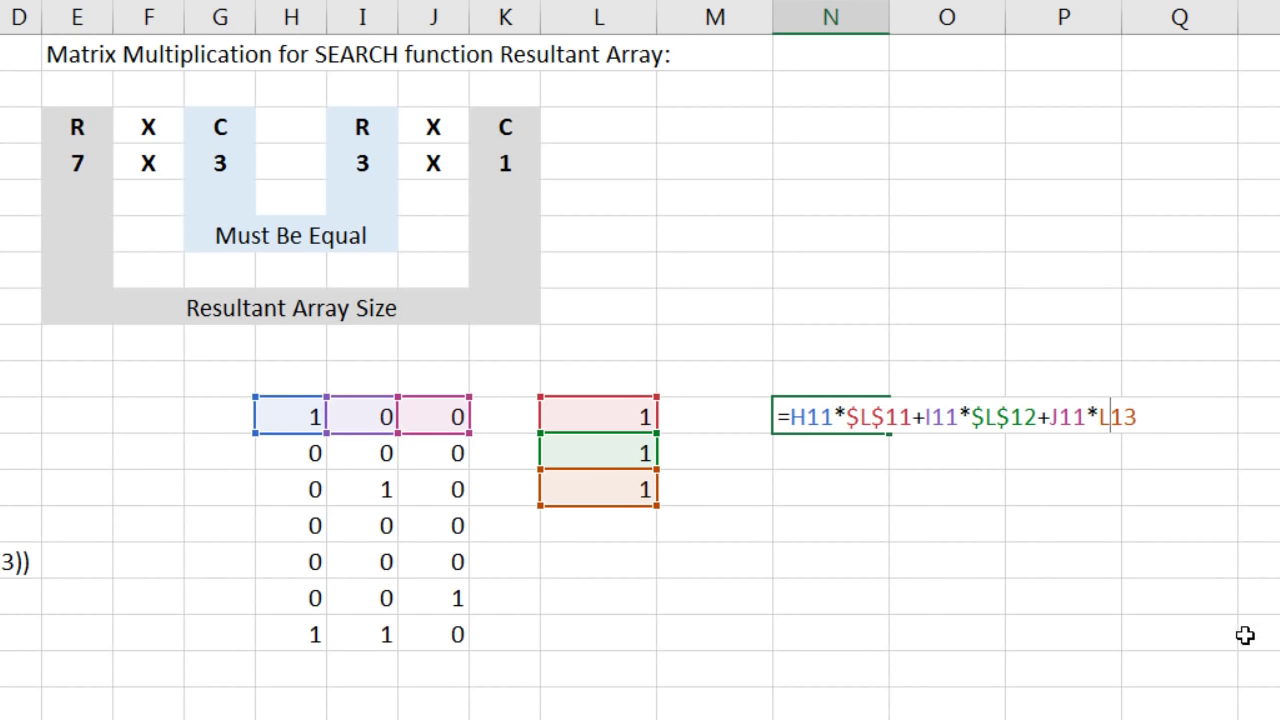
key("F4")
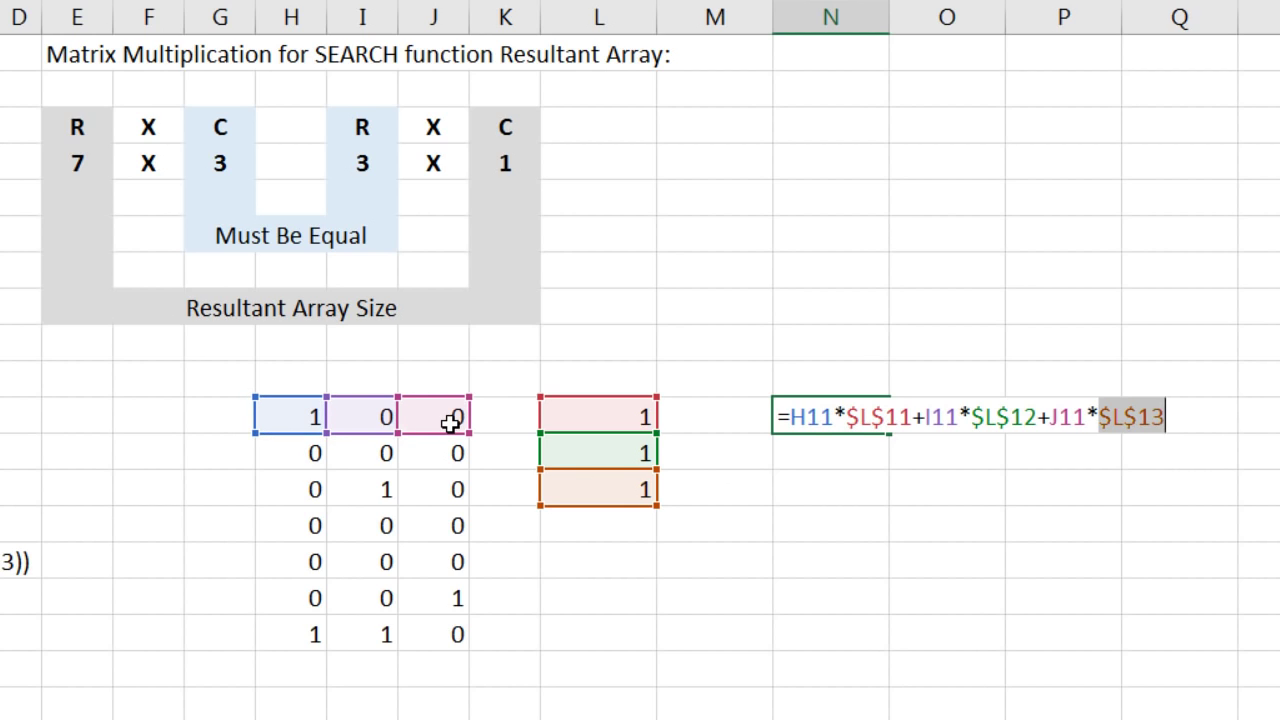
key("ctrl+Return")
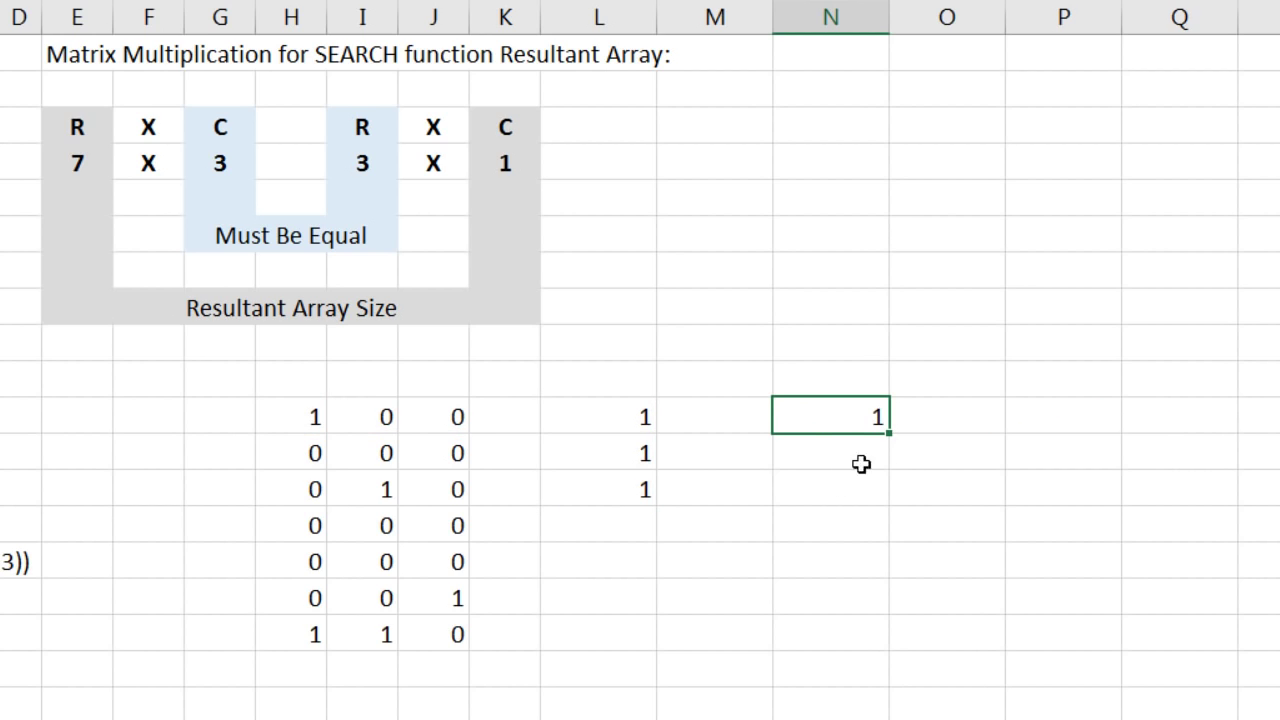
Fill the N11 formula down to N17 and review the formula in N11 without changing it
left_click_drag(888, 433, 888, 654)
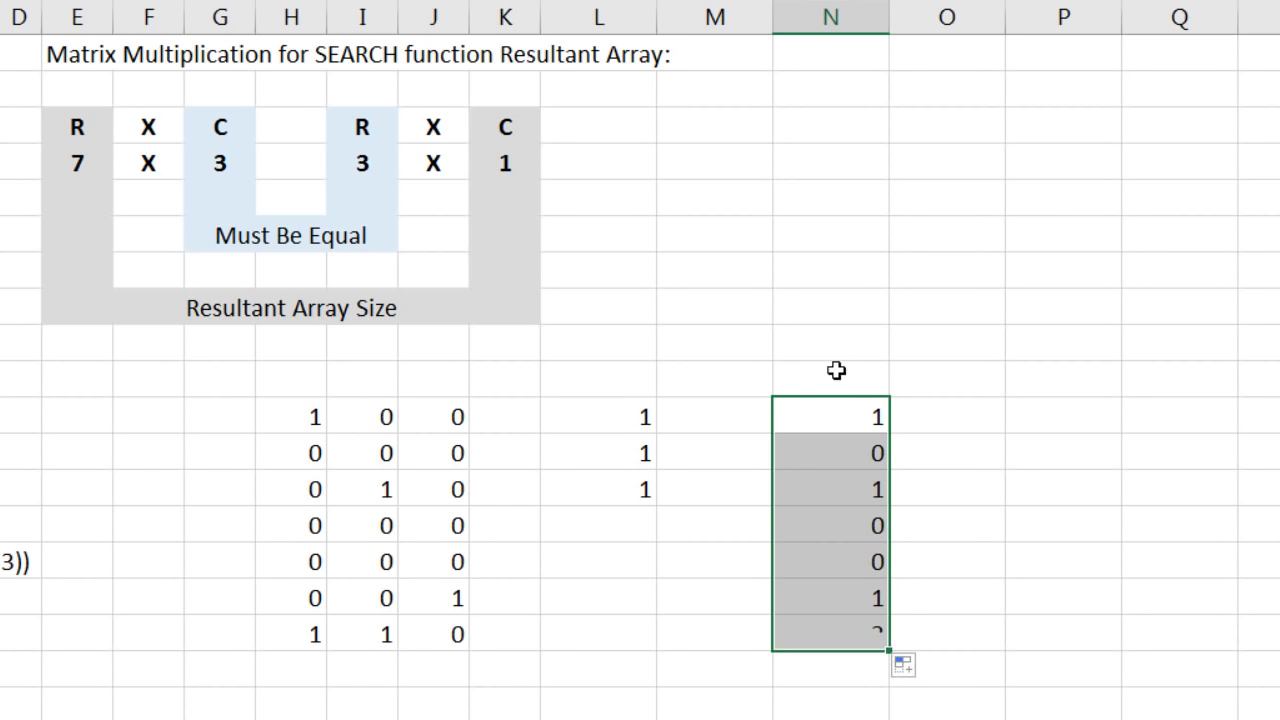
left_click(824, 630)
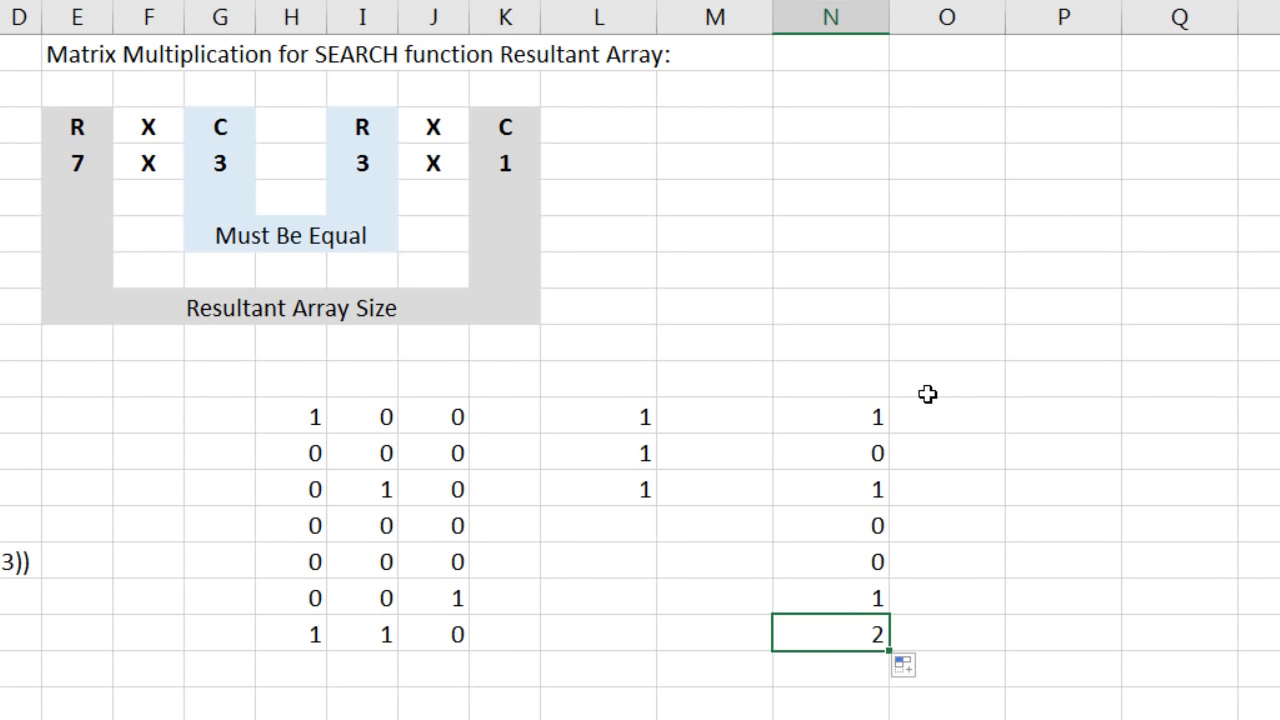
double_click(871, 417)
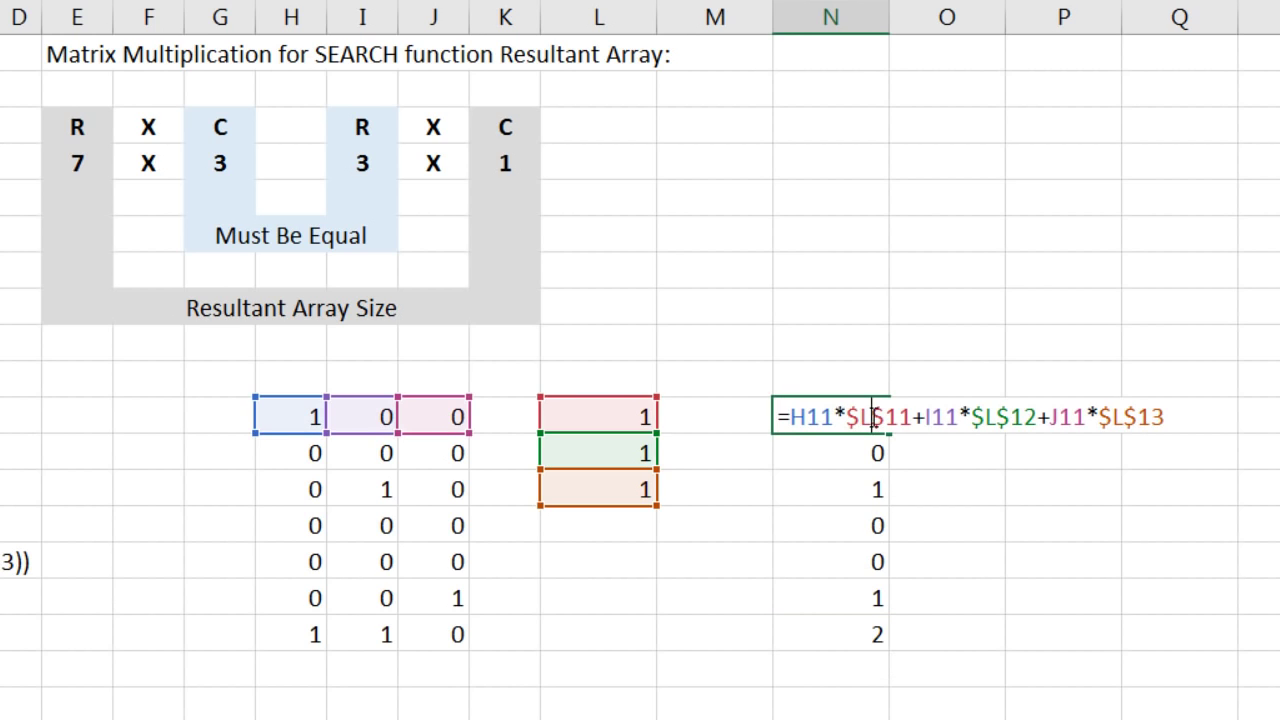
key("Escape")
Enter =MMULT(H11:J17,L11:L13) as a single array formula across O11:O17
left_click(958, 432)
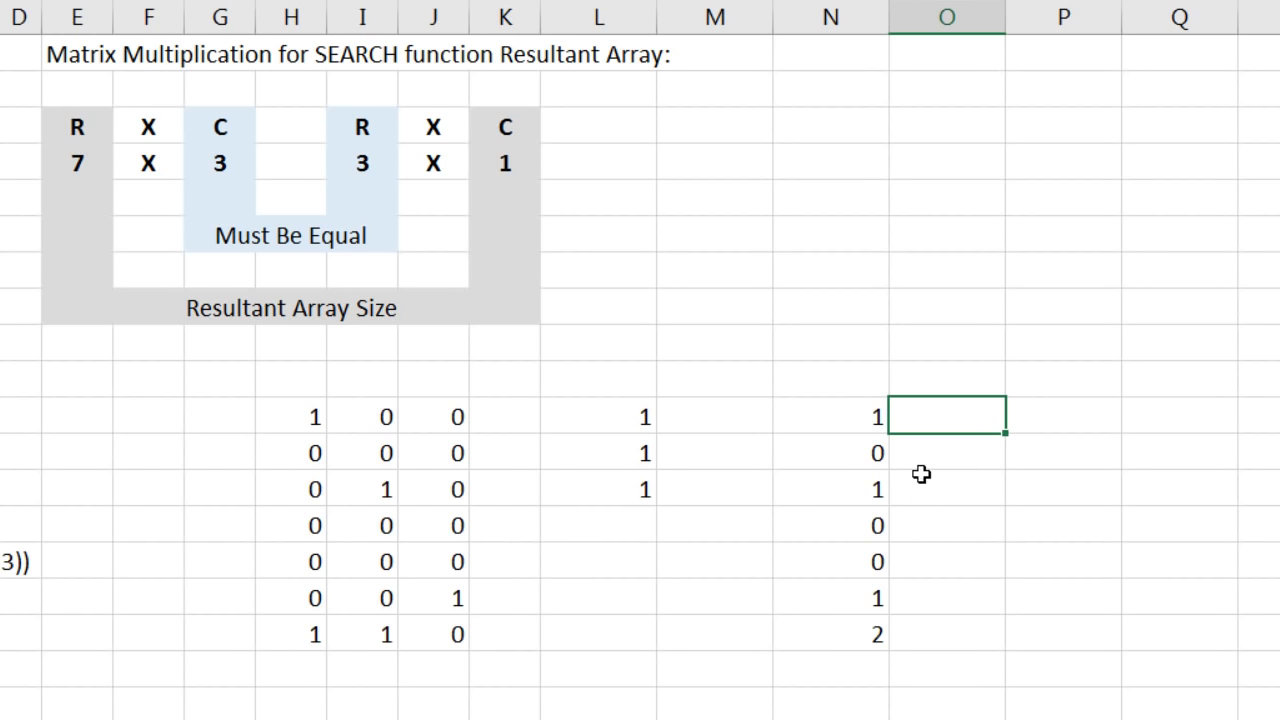
left_click_drag(917, 420, 931, 628)
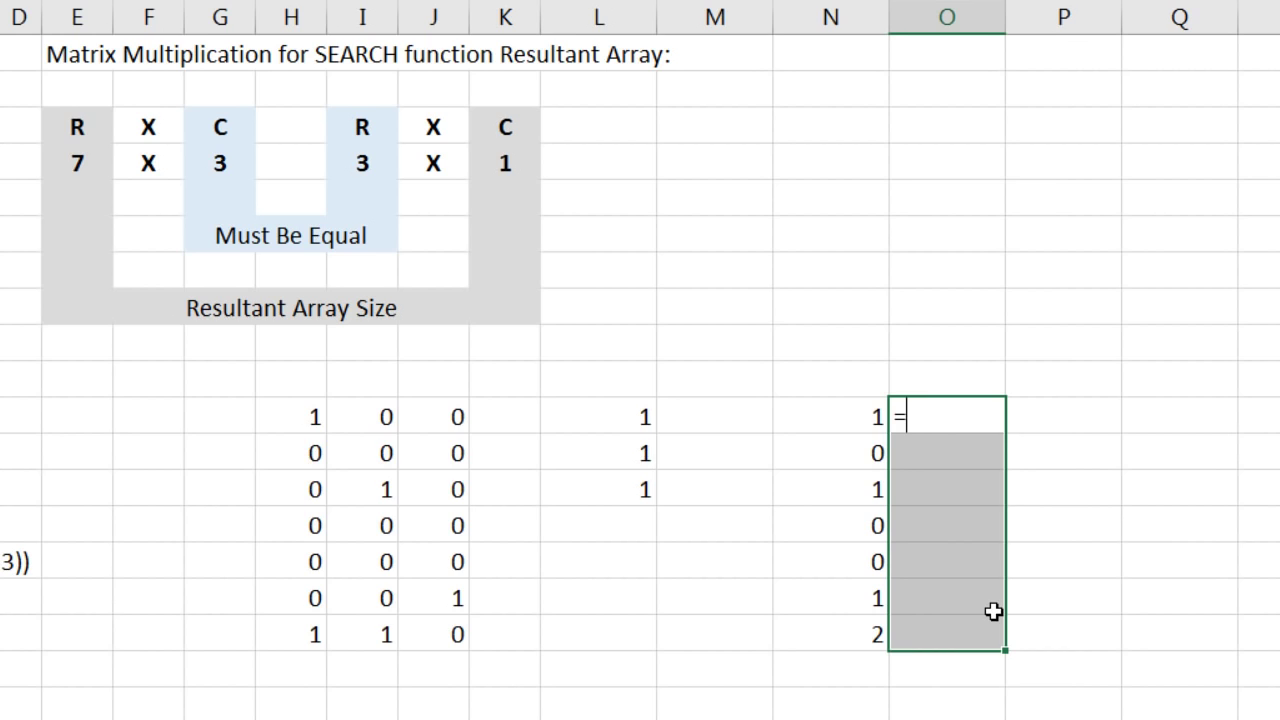
type("mm")
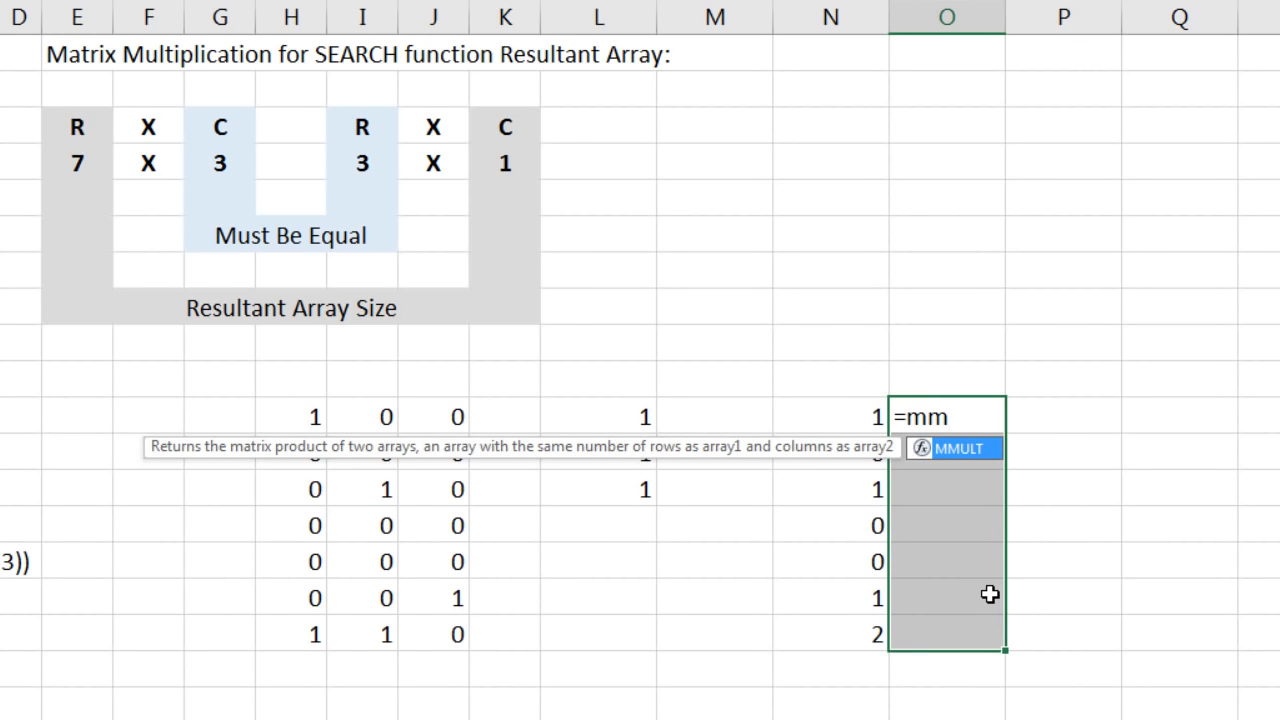
key("Tab")
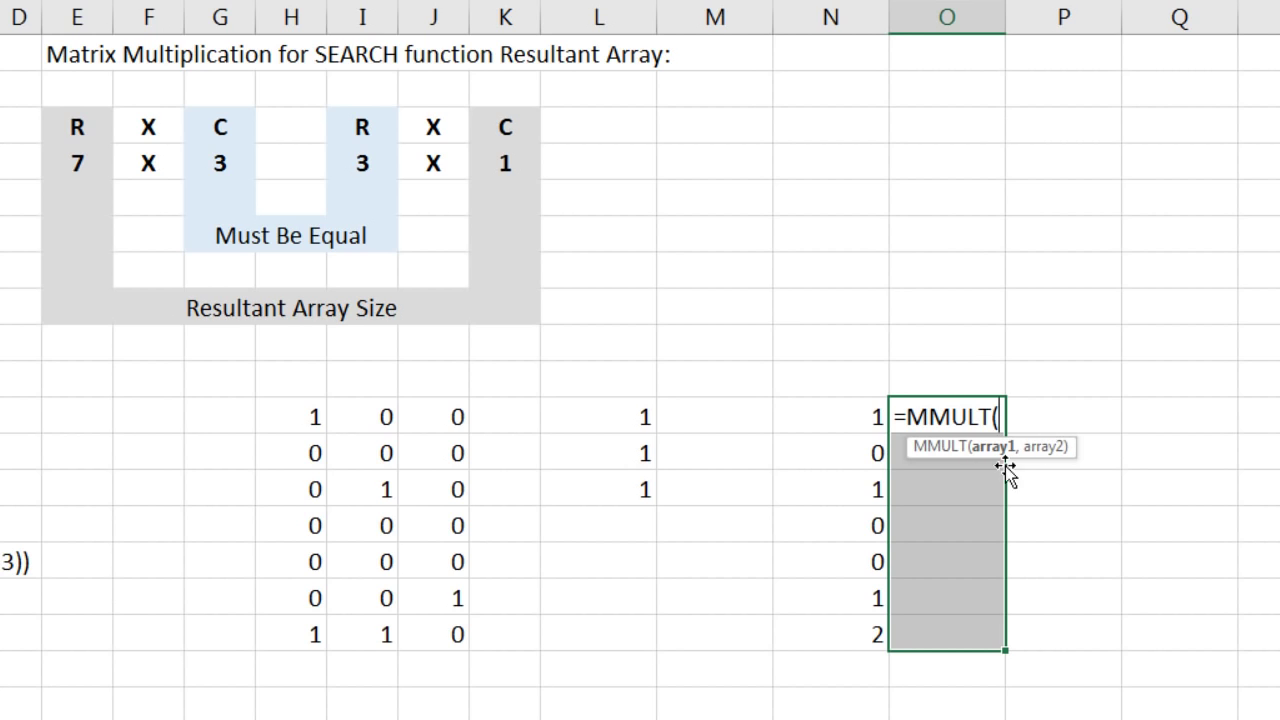
left_click_drag(322, 416, 455, 634)
type(",")
left_click_drag(623, 420, 620, 474)
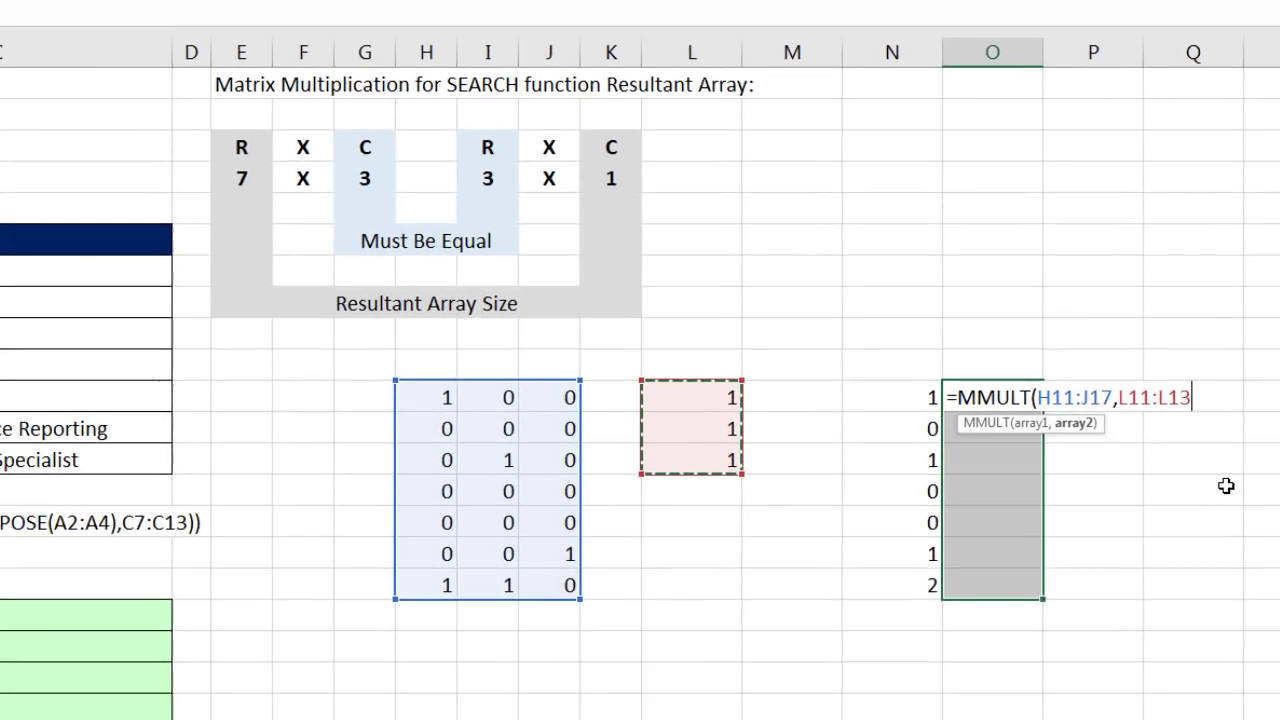
type(")")
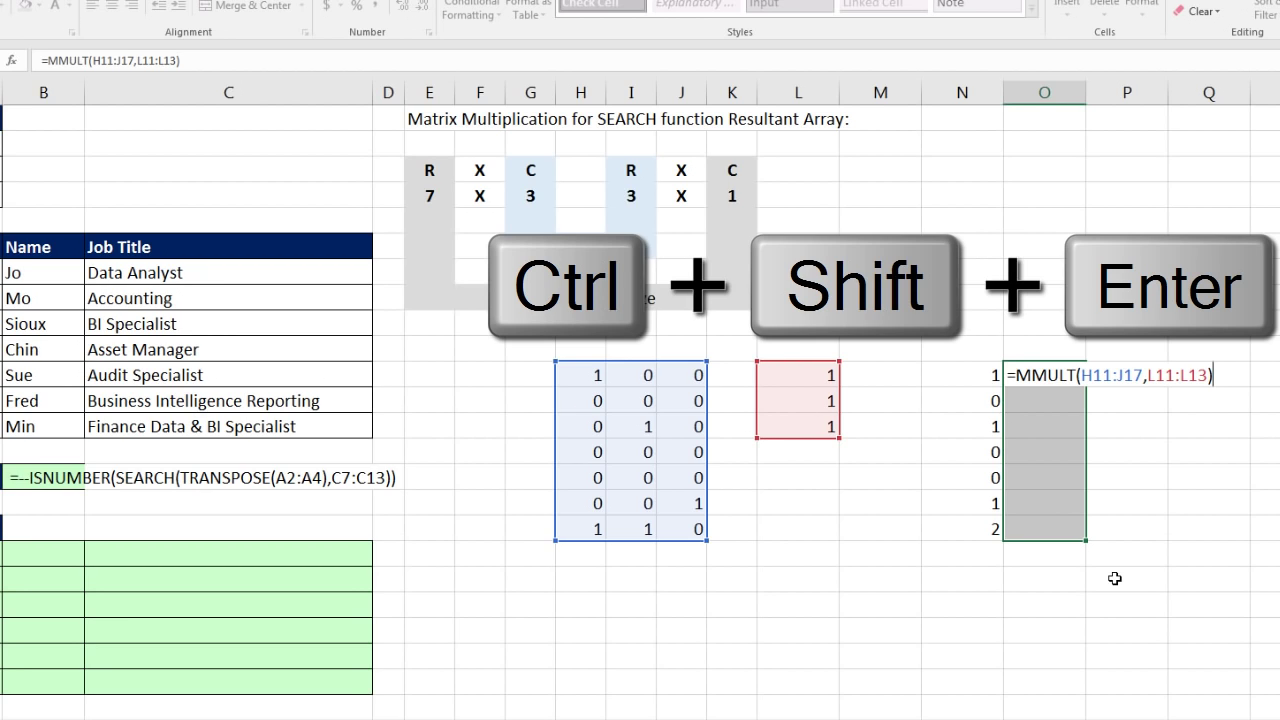
key("ctrl+shift+Return")
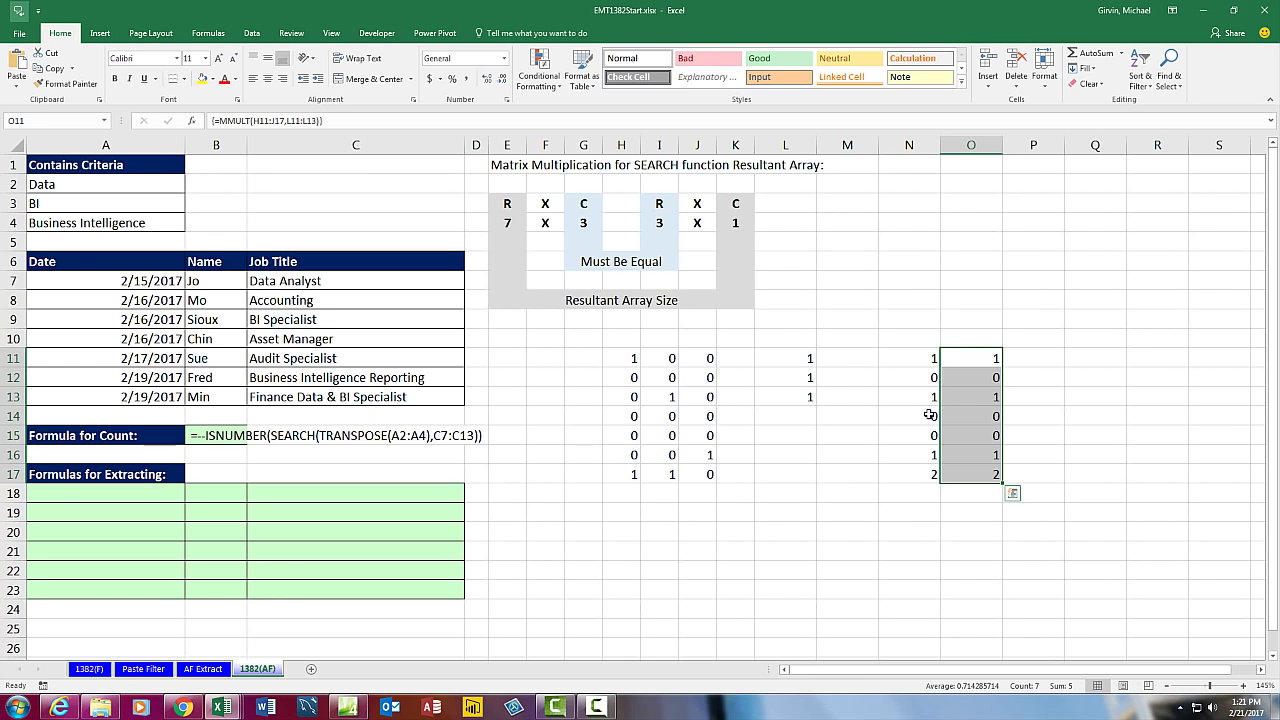
Remove the leading space from the text in B15 and insert the MMULT function before the double negative
left_click(193, 437)
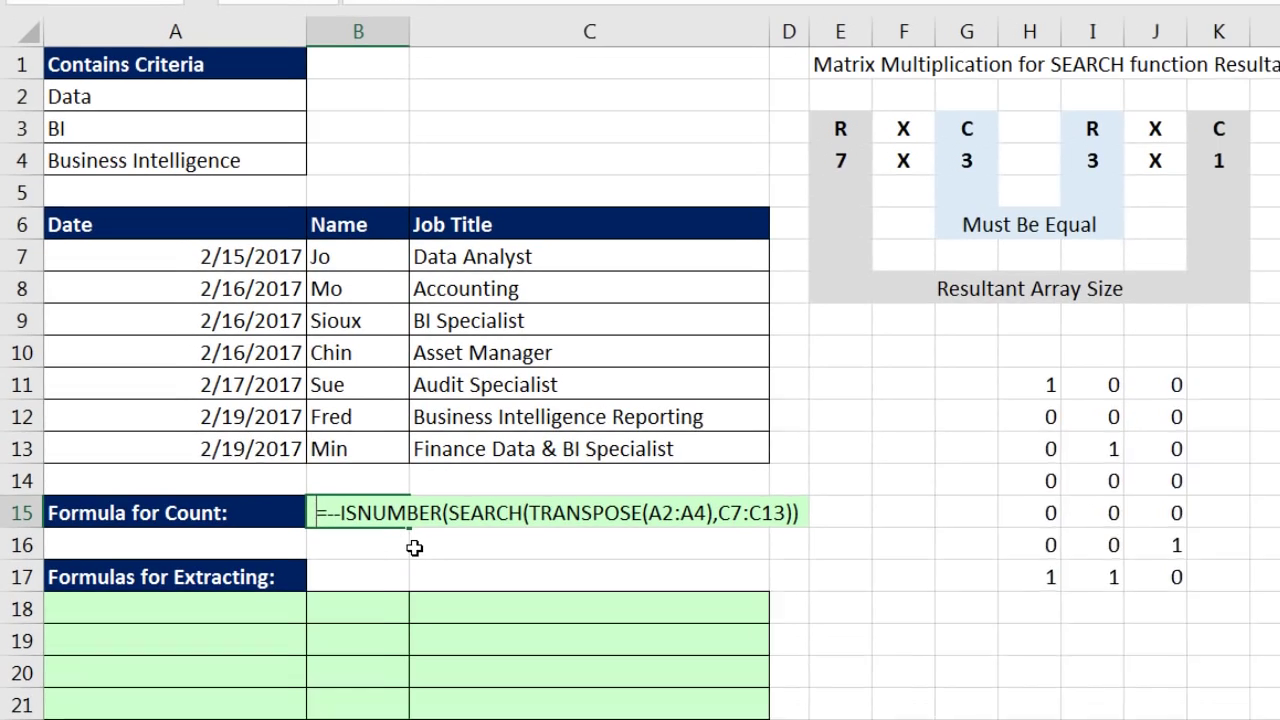
key("BackSpace")
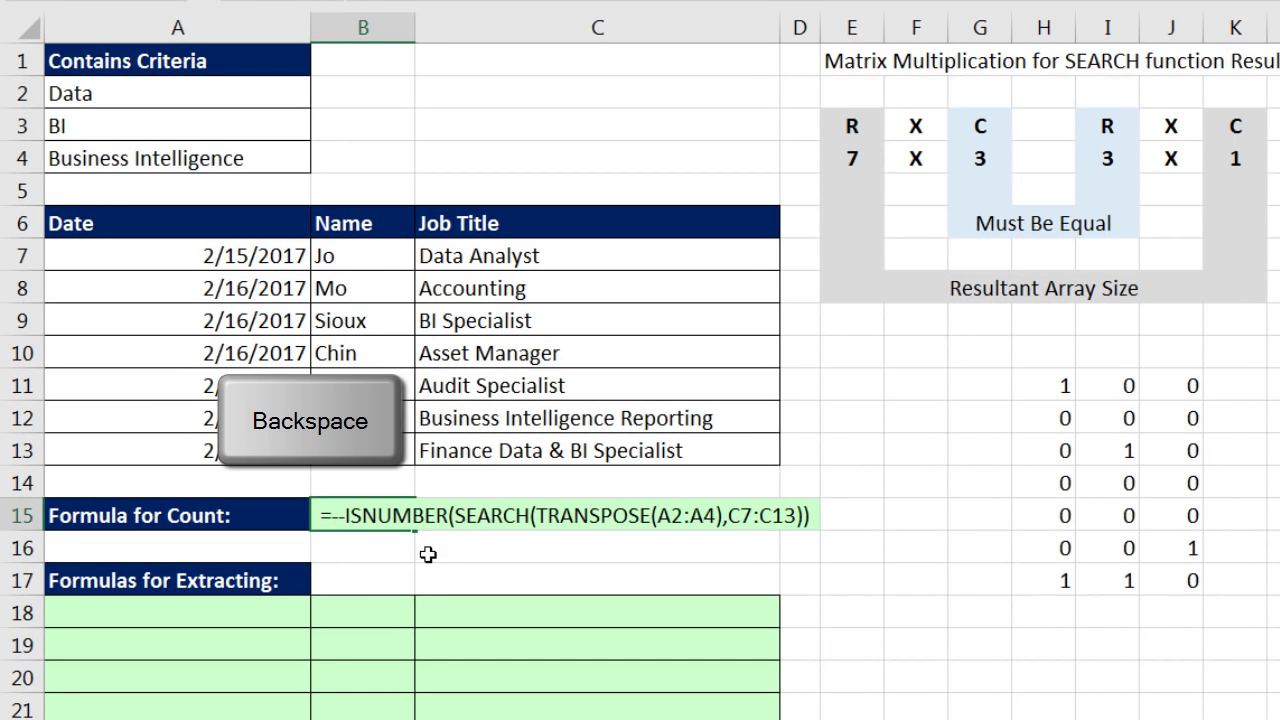
key("BackSpace")
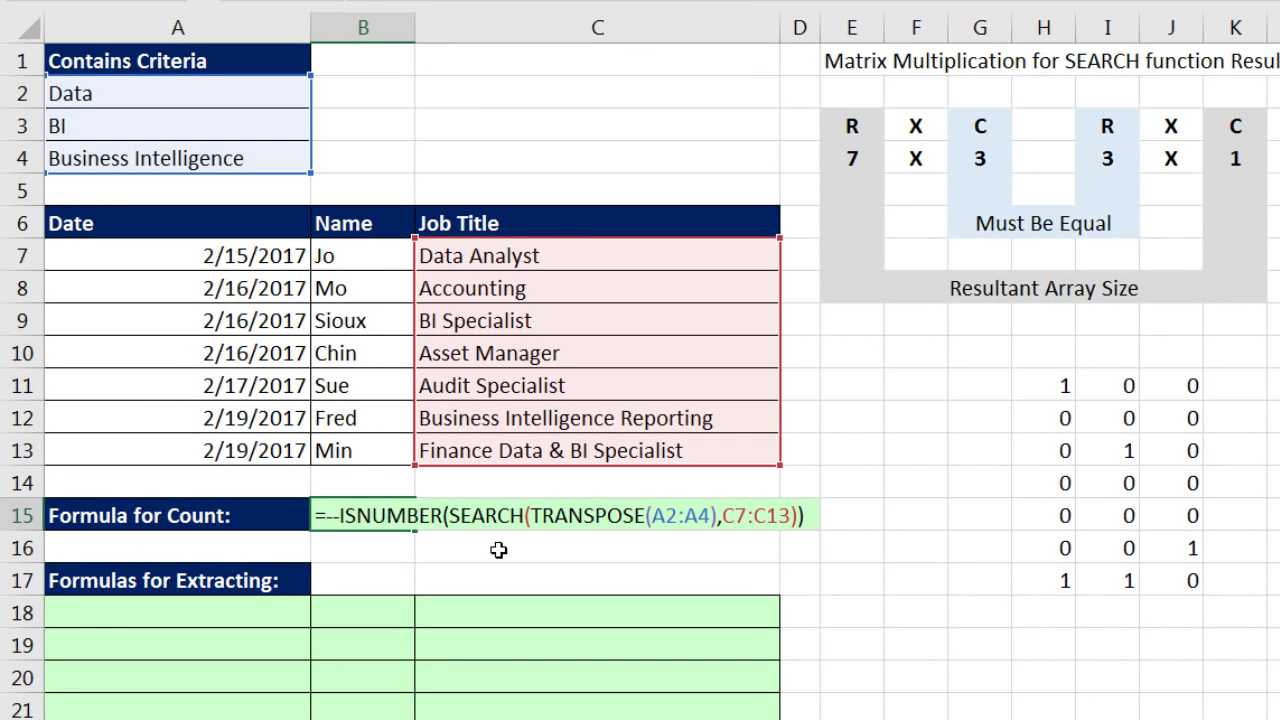
type("mm")
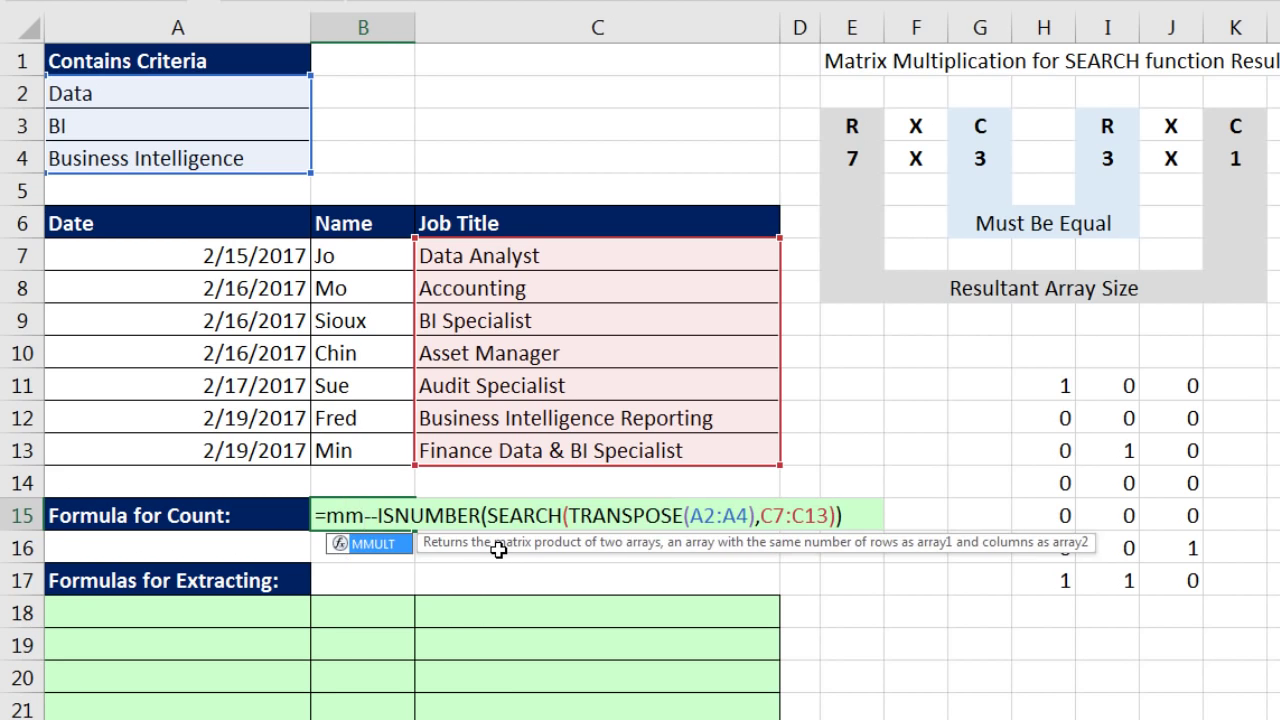
key("Tab")
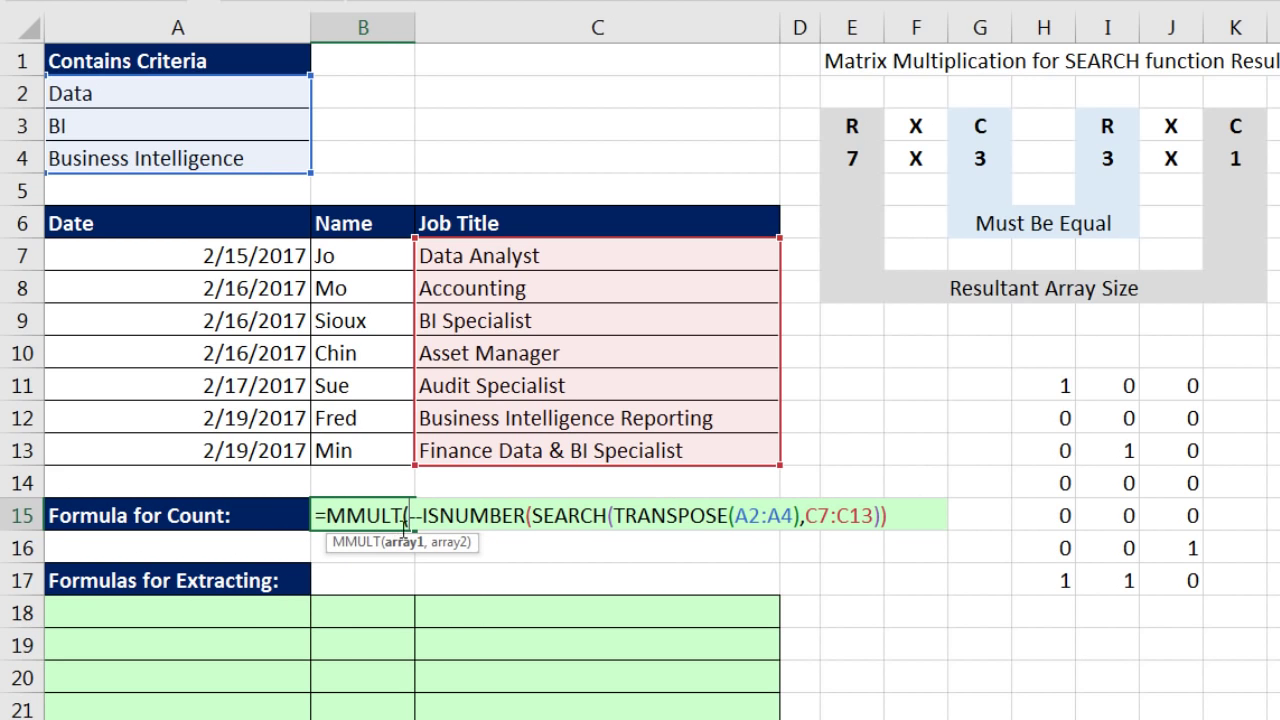
Add the array constant {1;1;1} as MMULT's second argument in B15 and close the parenthesis
left_click(419, 543)
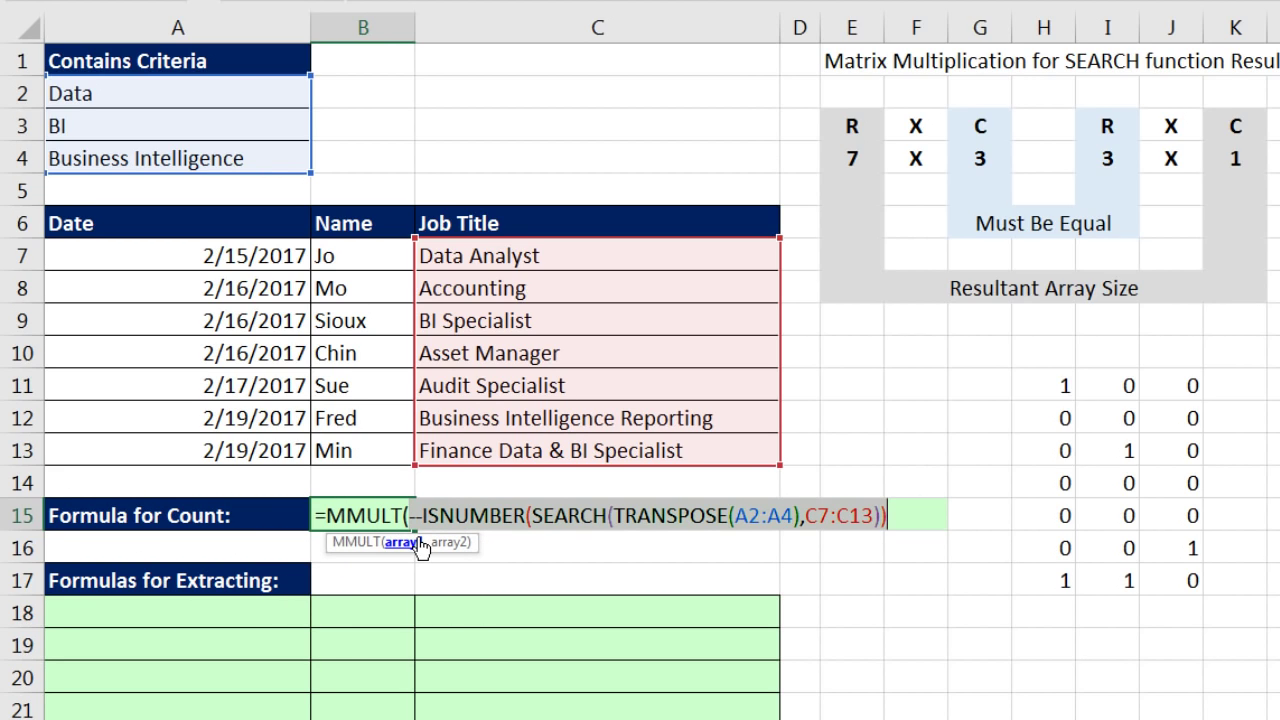
left_click(895, 516)
type(",")
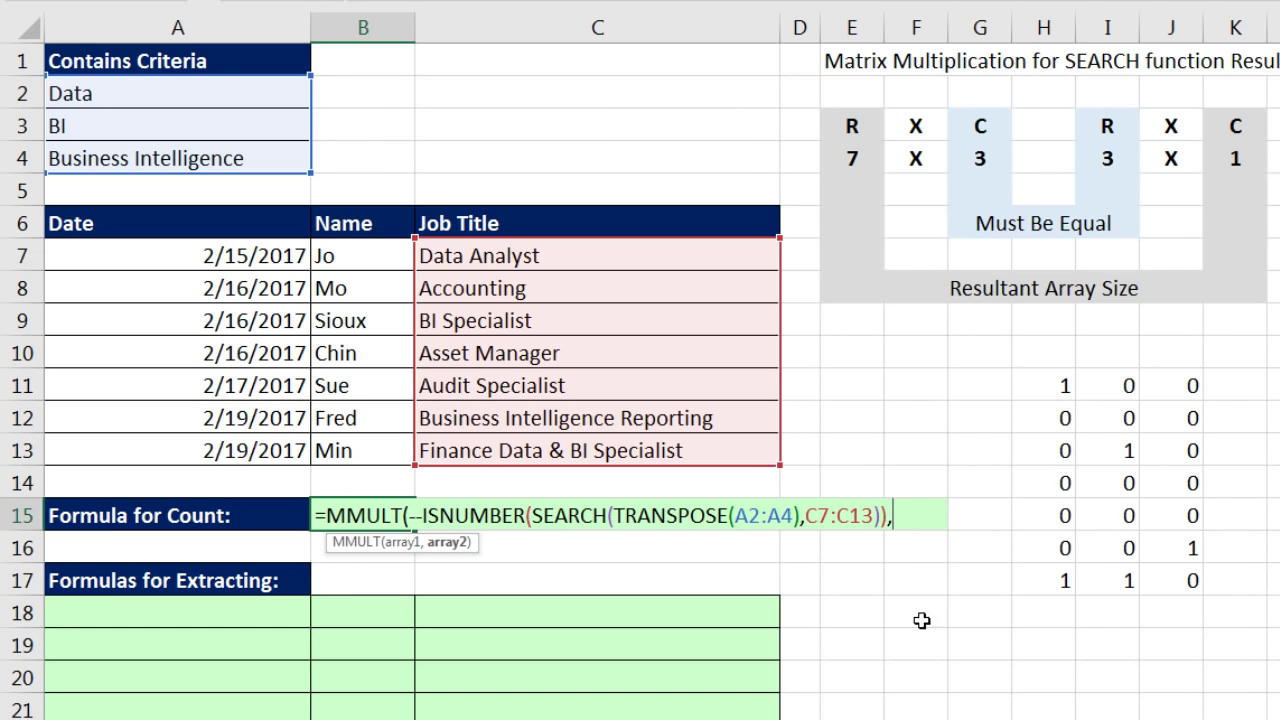
type("{1;1;1}")
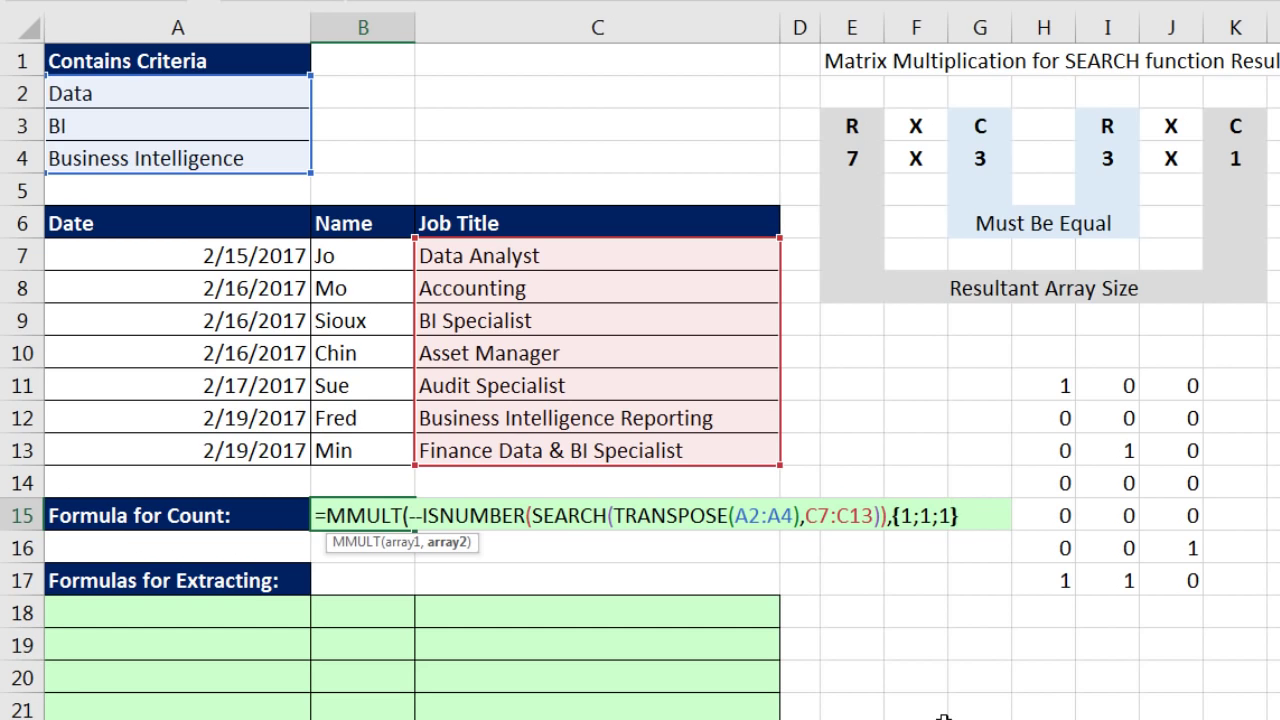
type(")")
Evaluate the MMULT formula in B15 to inspect its resulting array, and undo the evaluation
key("F9")
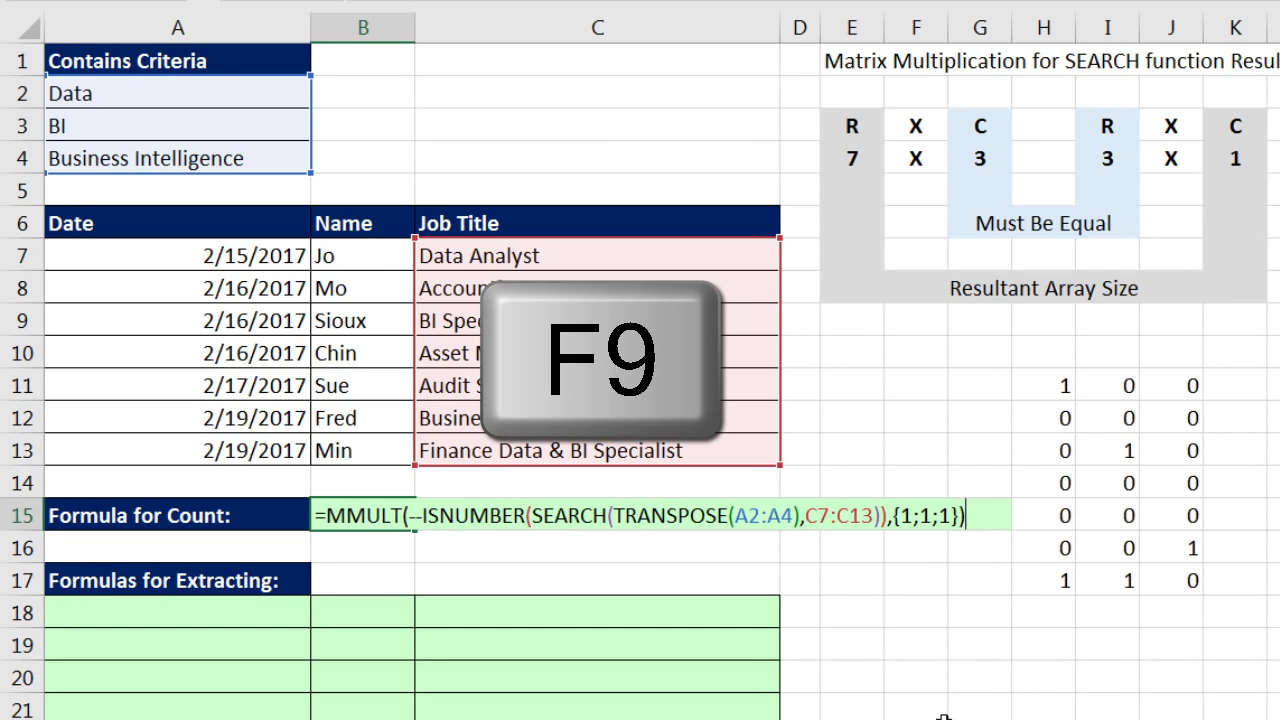
key("F9")
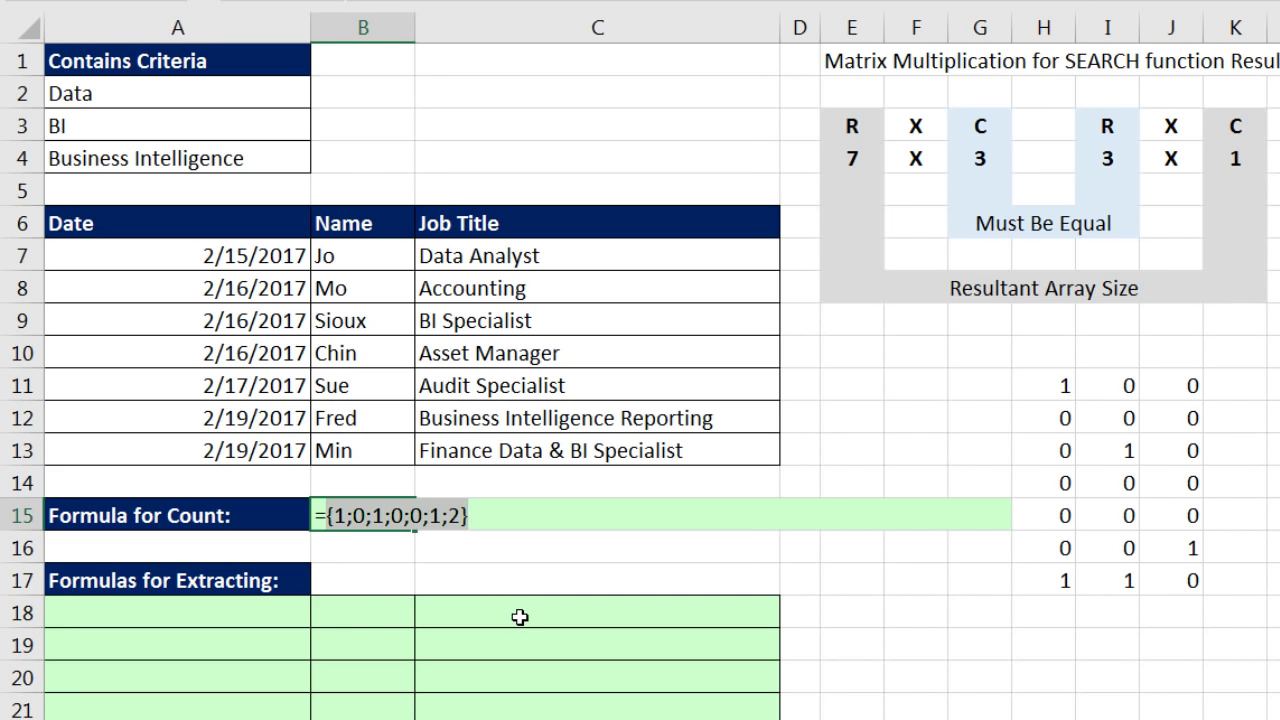
key("ctrl+z")
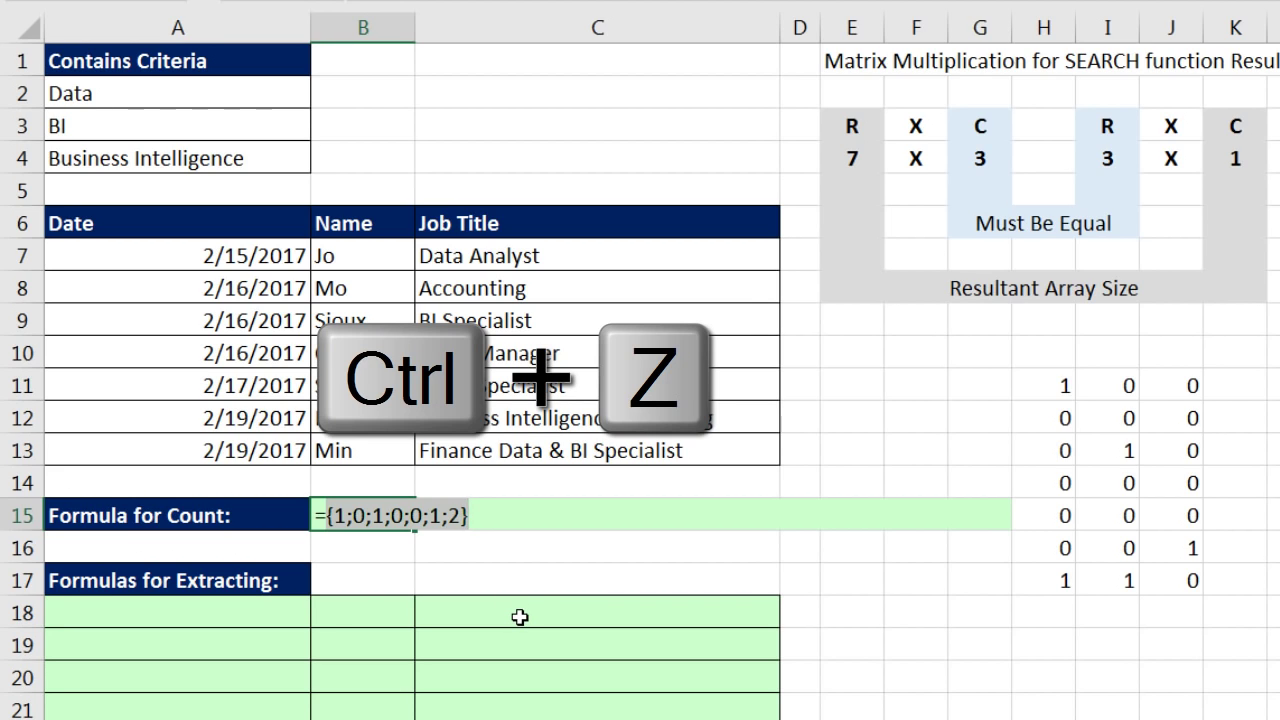
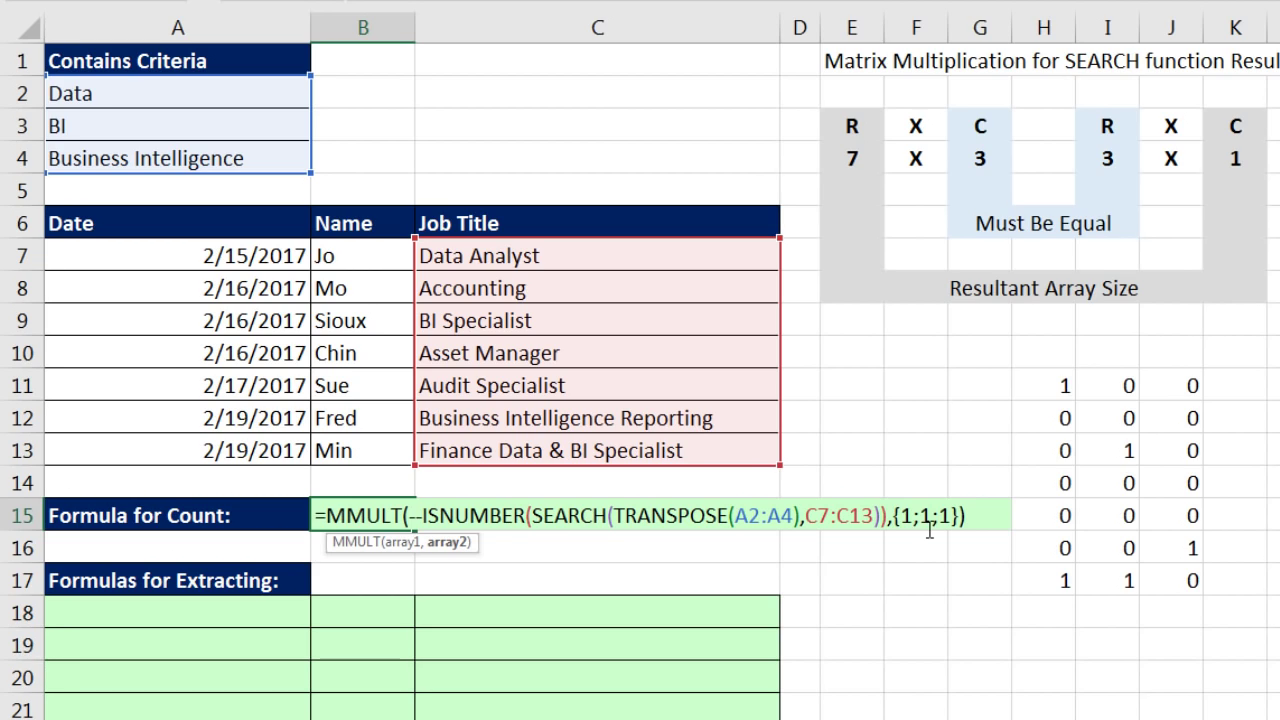
Replace the array constant {1;1;1} in B15's MMULT formula with ROW(A2:A4)
left_click_drag(892, 515, 960, 511)
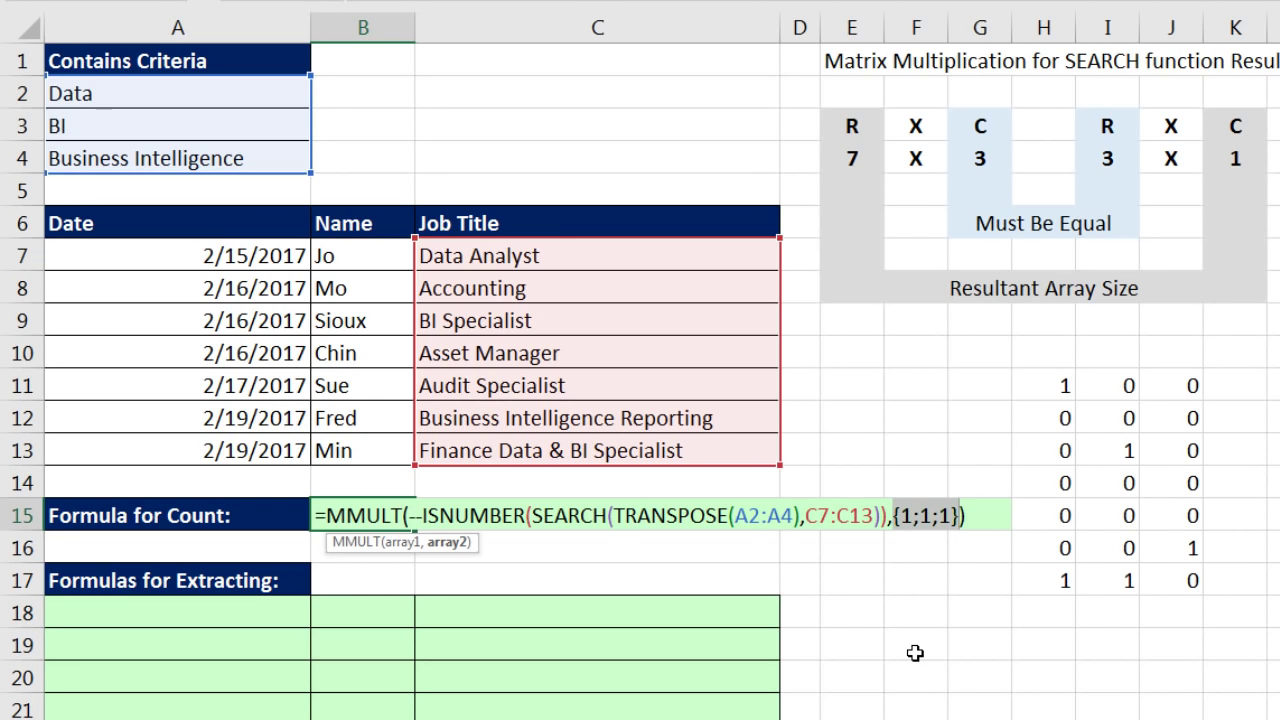
type("row")
key("Tab")
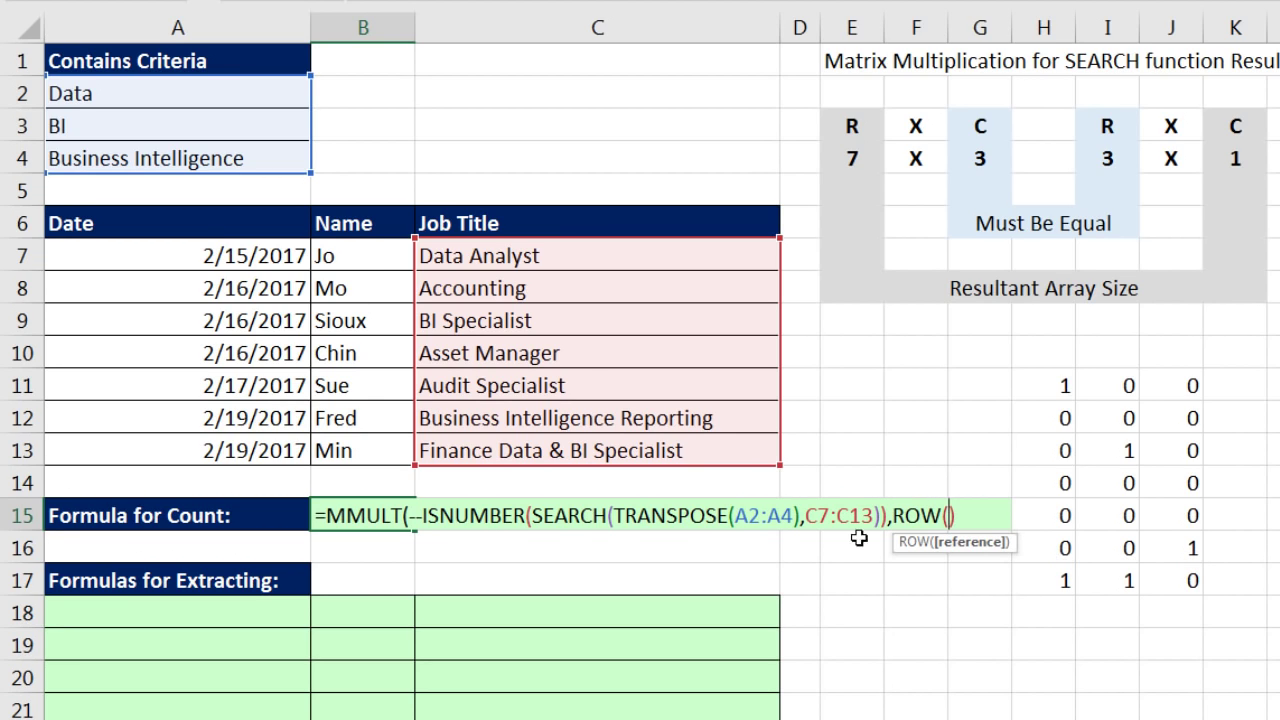
left_click_drag(156, 89, 163, 155)
type(")")
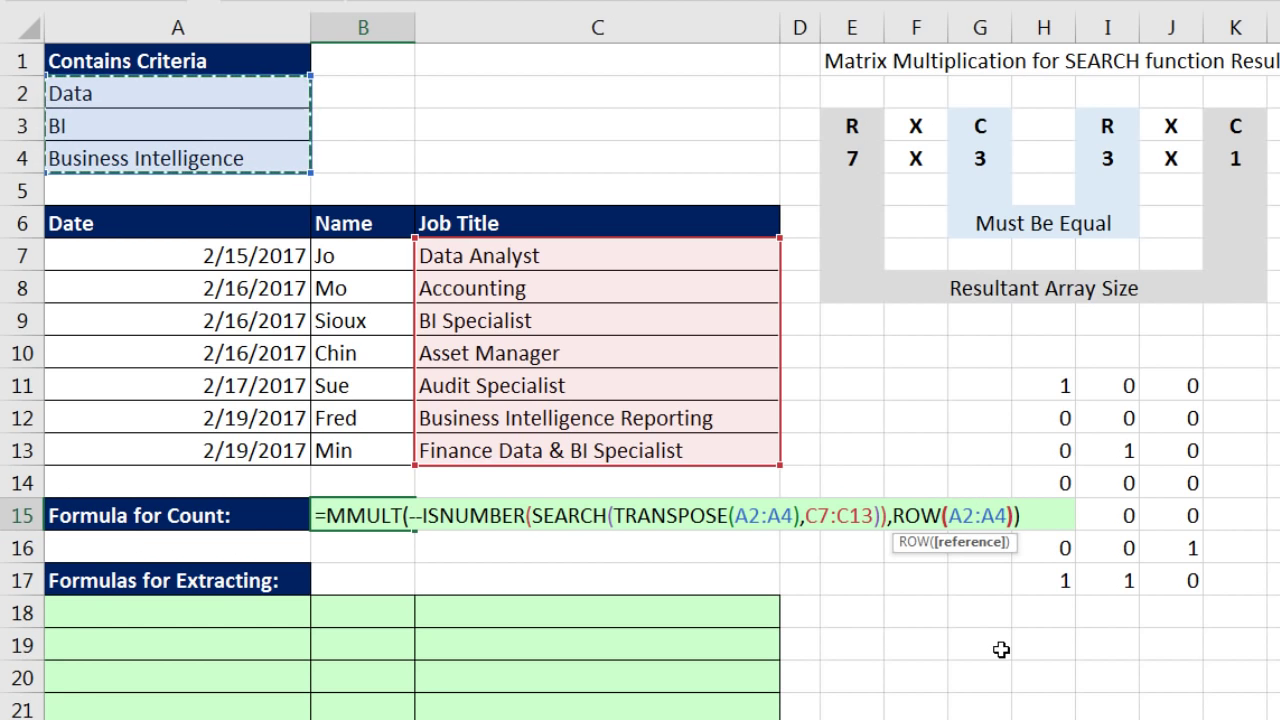
Evaluate the ROW(A2:A4) argument in B15 to inspect its resulting array, and undo the evaluation
left_click_drag(544, 543, 1003, 560)
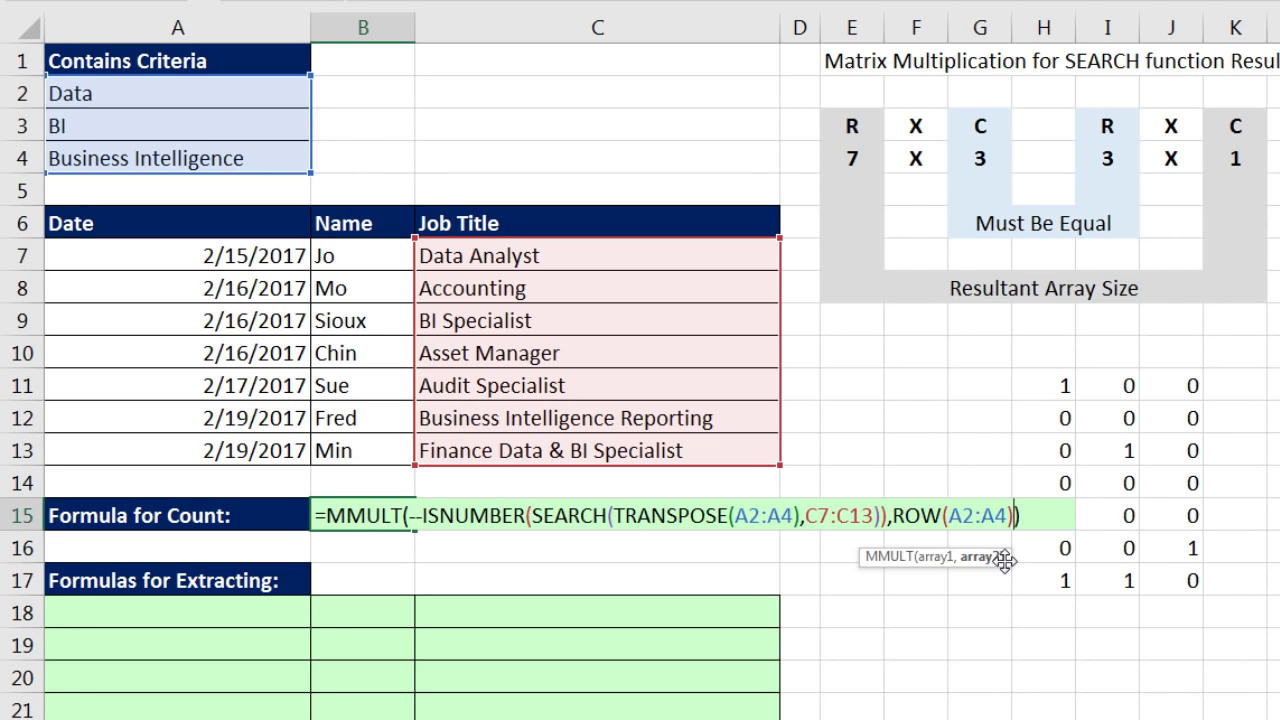
key("Left")
key("Left")
key("Left")
key("Left")
key("Left")
key("Left")
key("Left")
key("Left")
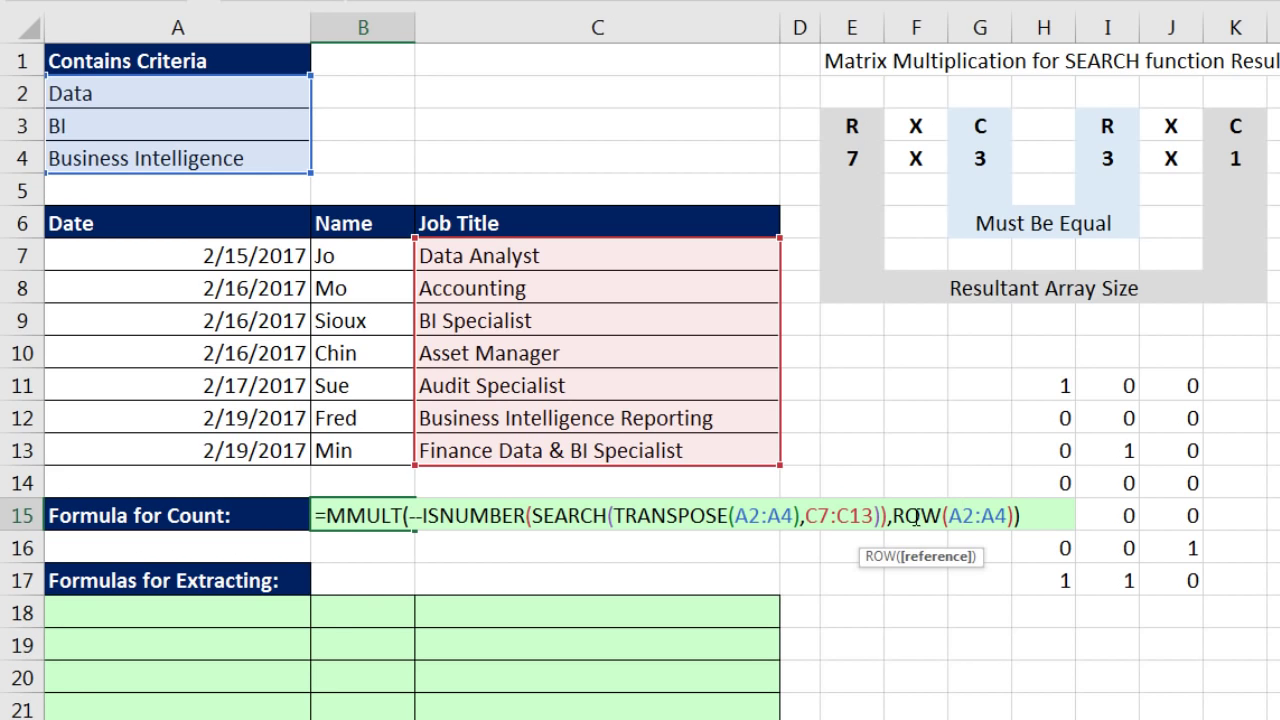
left_click(970, 560)
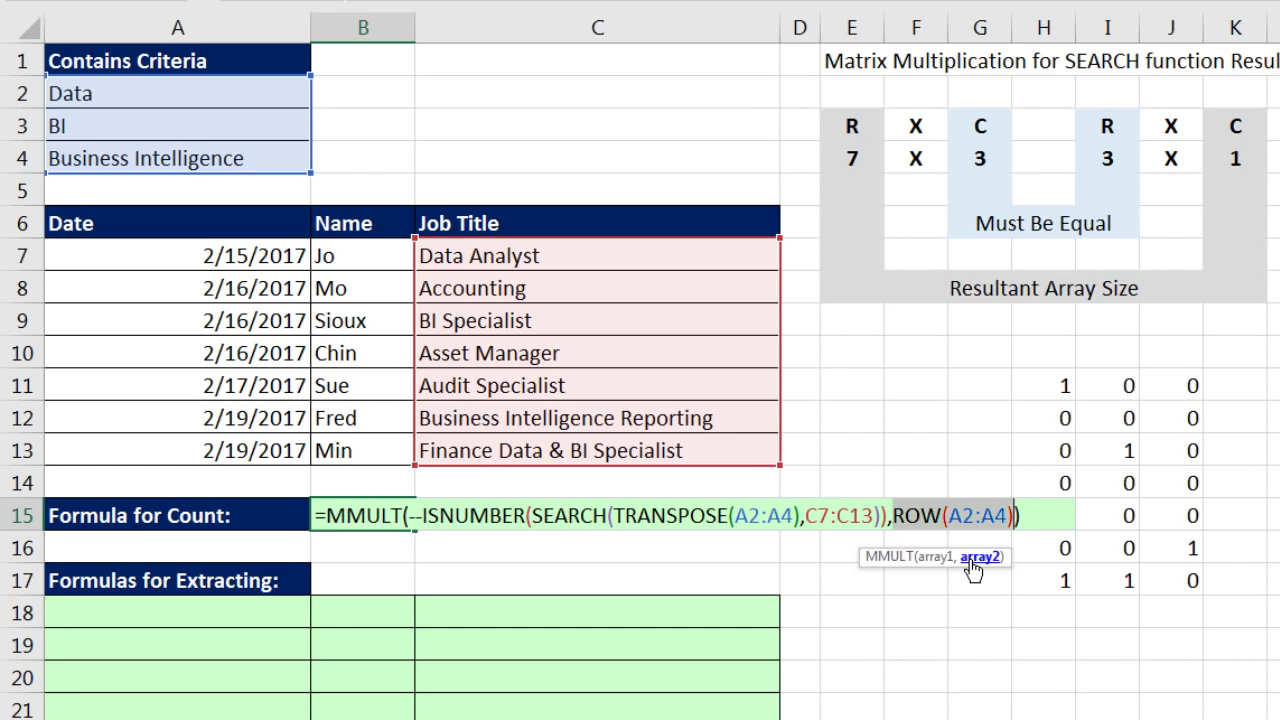
key("F9")
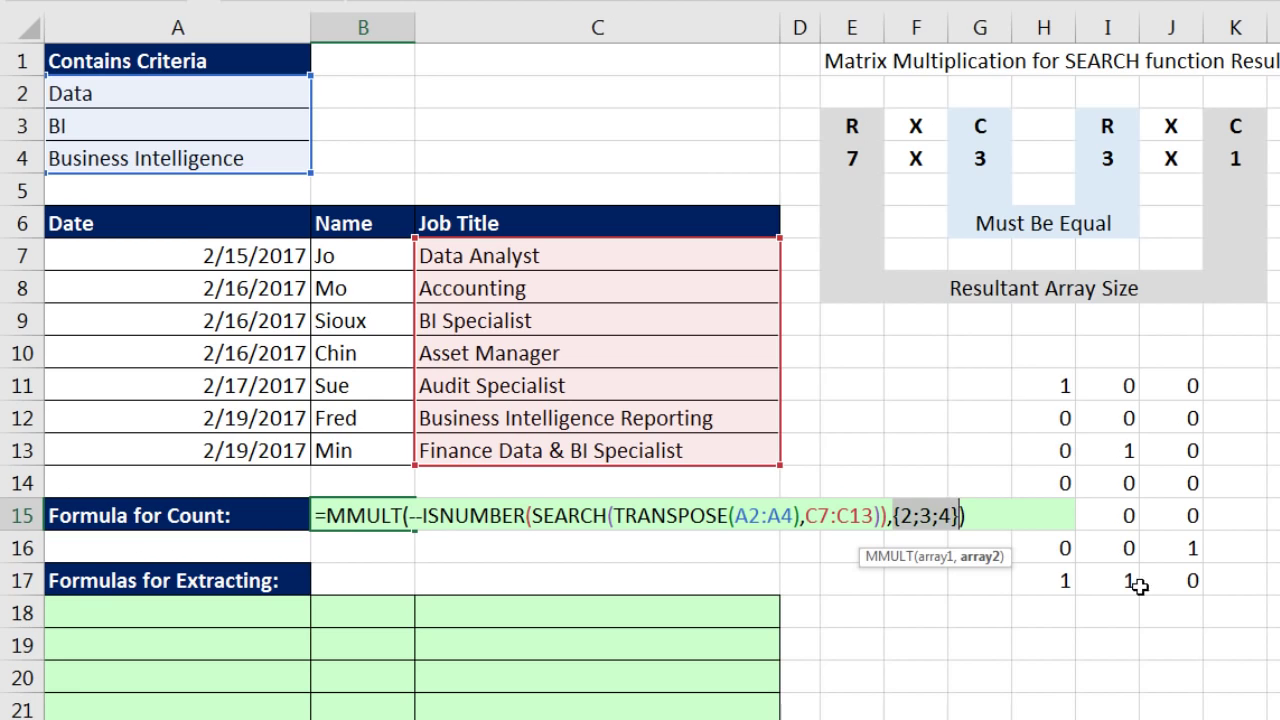
key("ctrl+z")
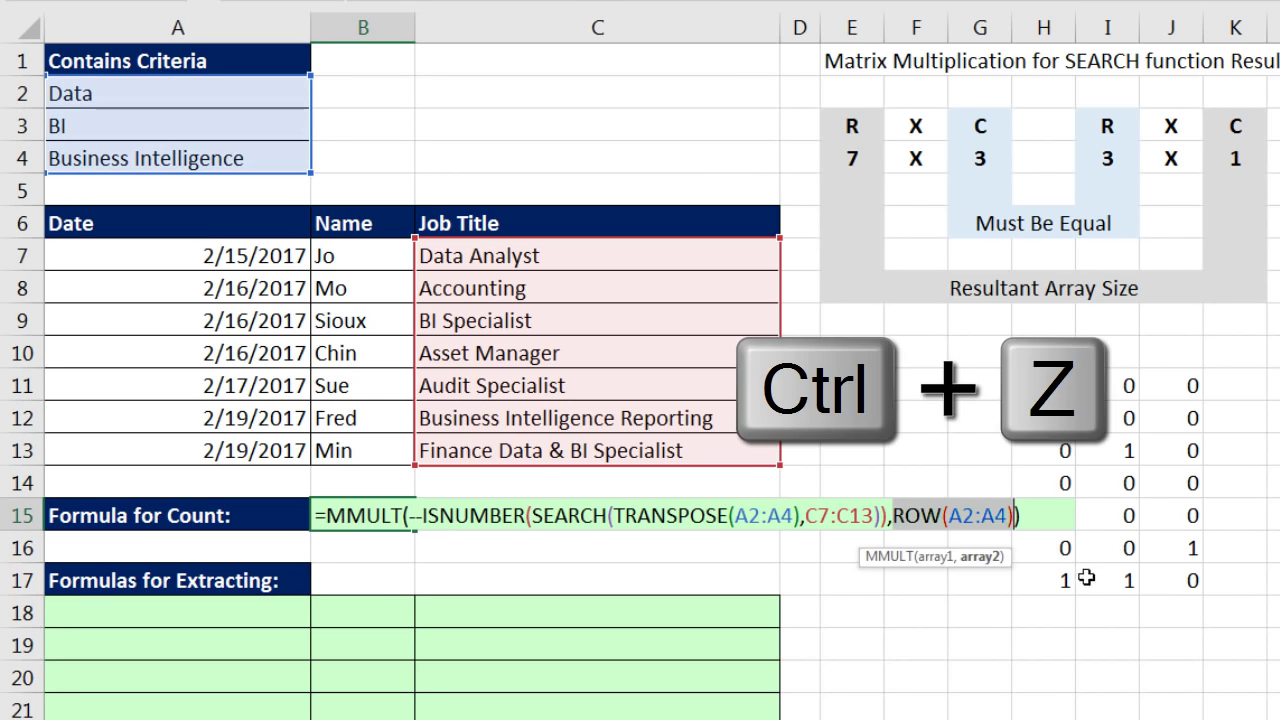
Raise ROW(A2:A4) to the power of zero by adding ^0 after it in B15
left_click(1016, 515)
type("^")
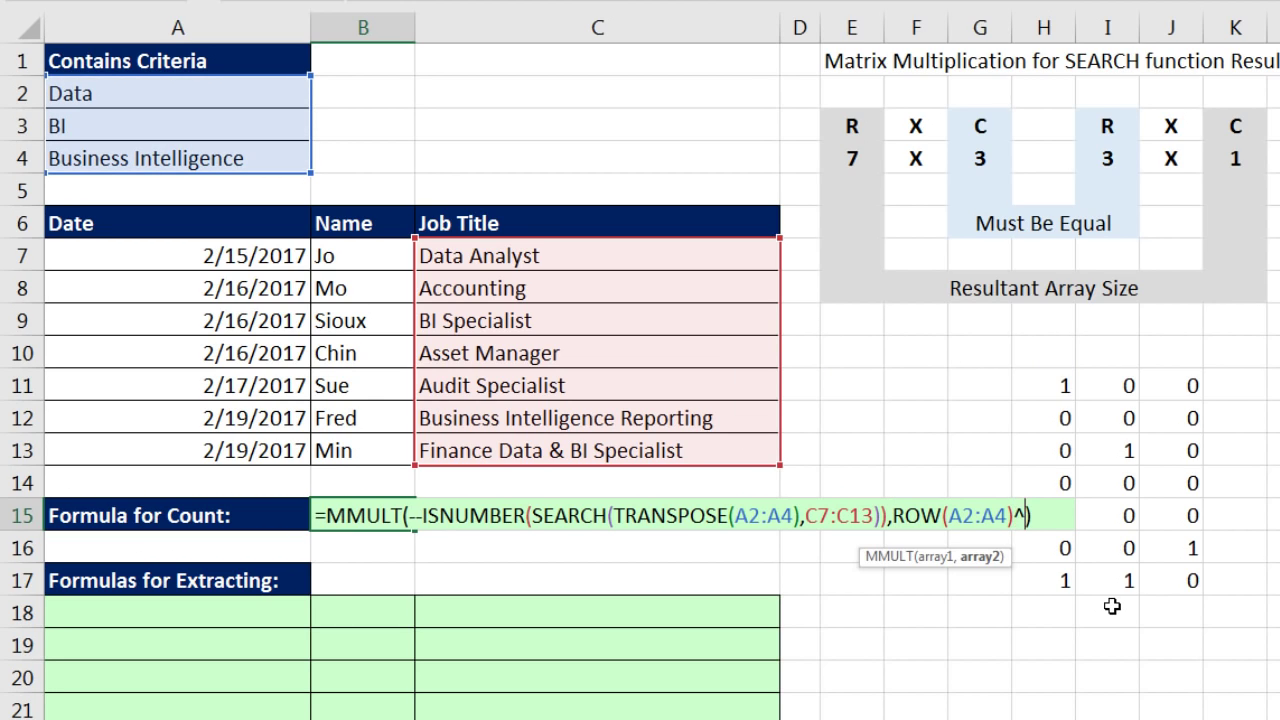
type("0")
Evaluate MMULT's second argument and the whole formula in B15 to inspect their arrays, undoing each evaluation
left_click(980, 557)
key("F9")
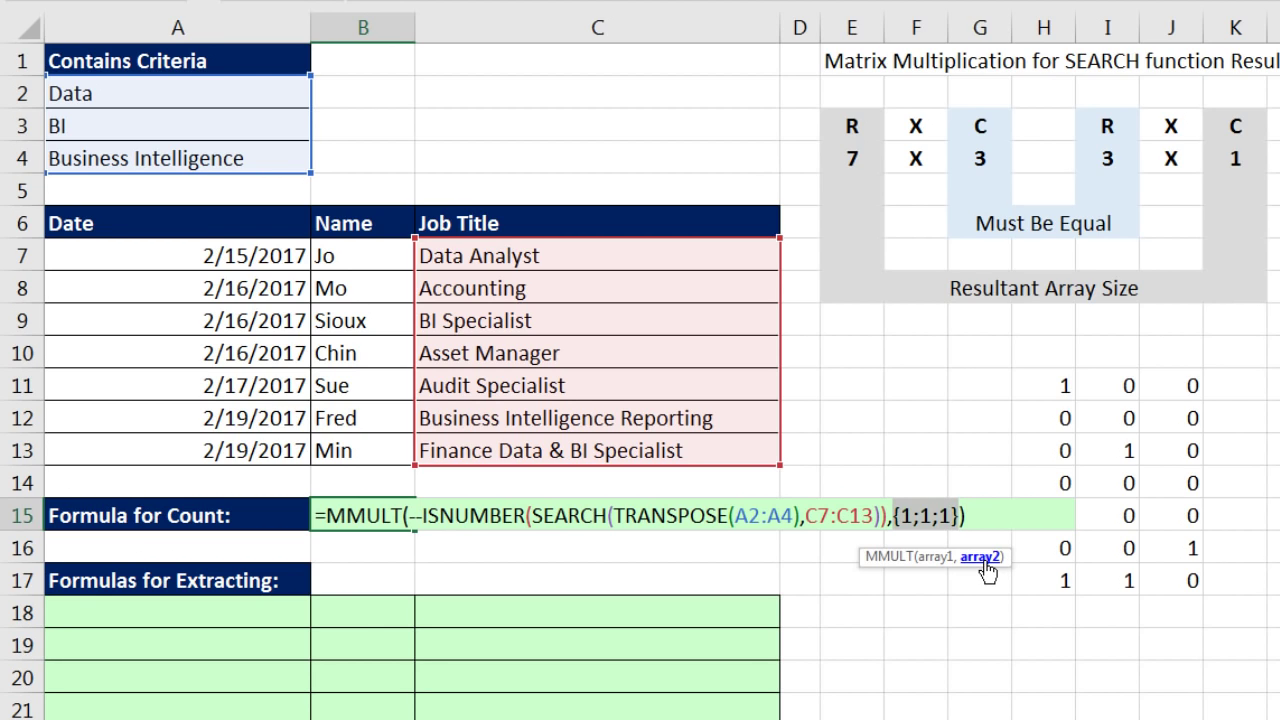
key("ctrl+z")
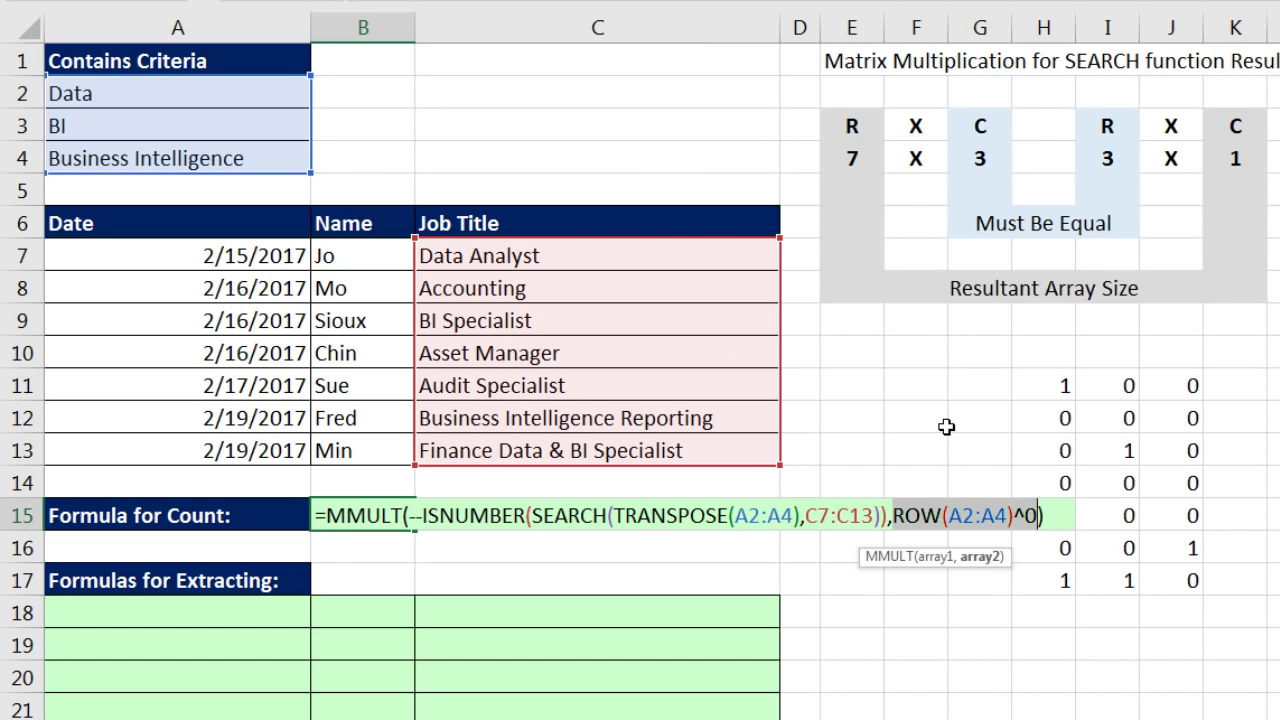
left_click(1070, 518)
key("F9")
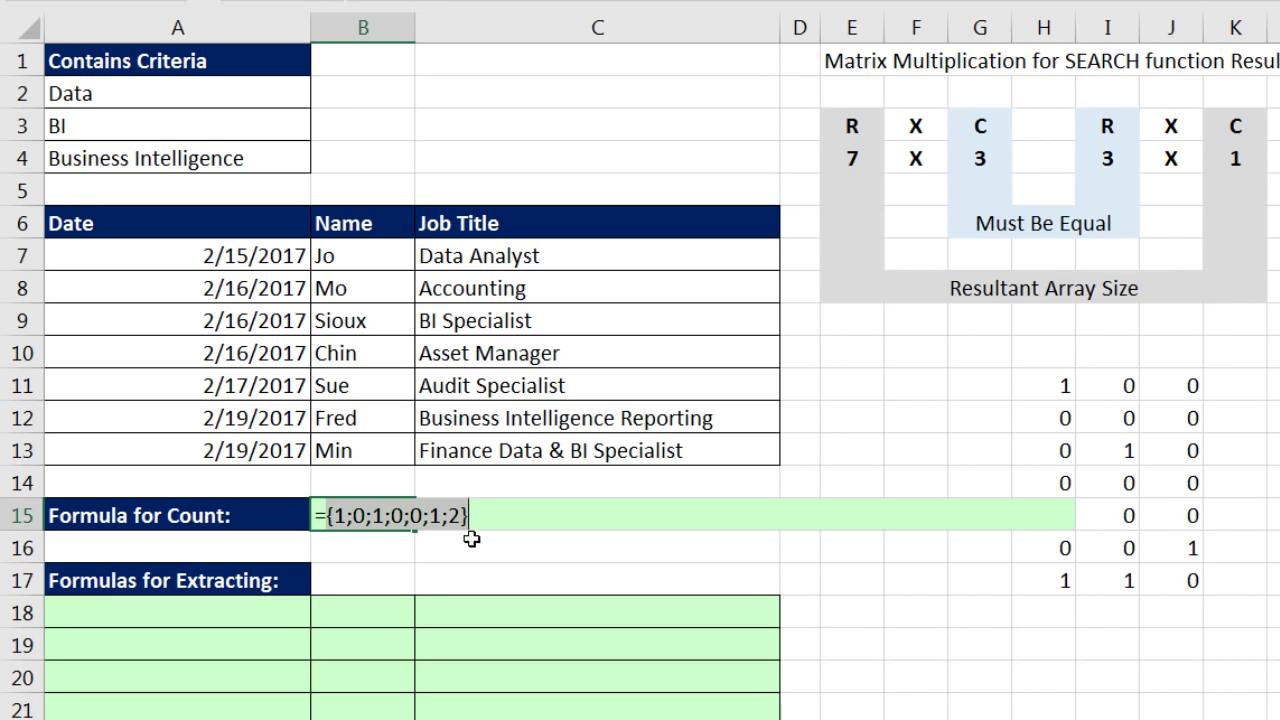
key("ctrl+z")
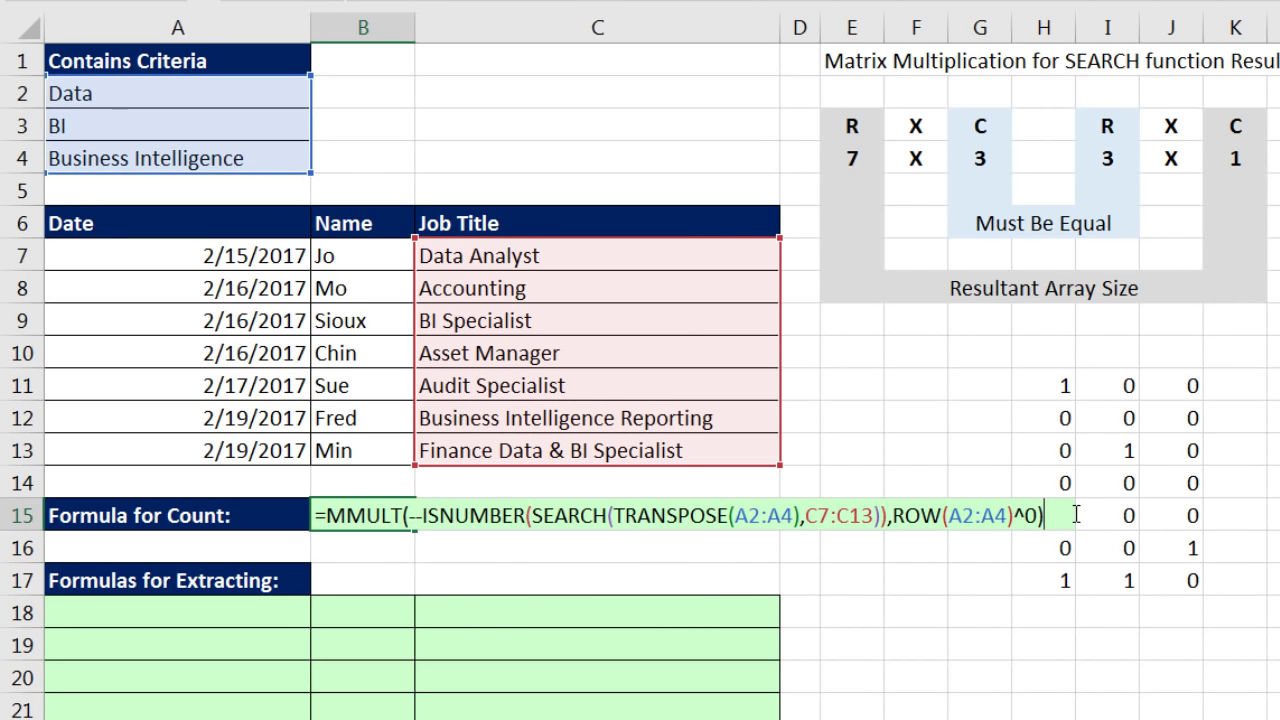
Append the comparison >0 to the MMULT formula in B15, evaluate it, and undo the evaluation
type("0")
key("F9")
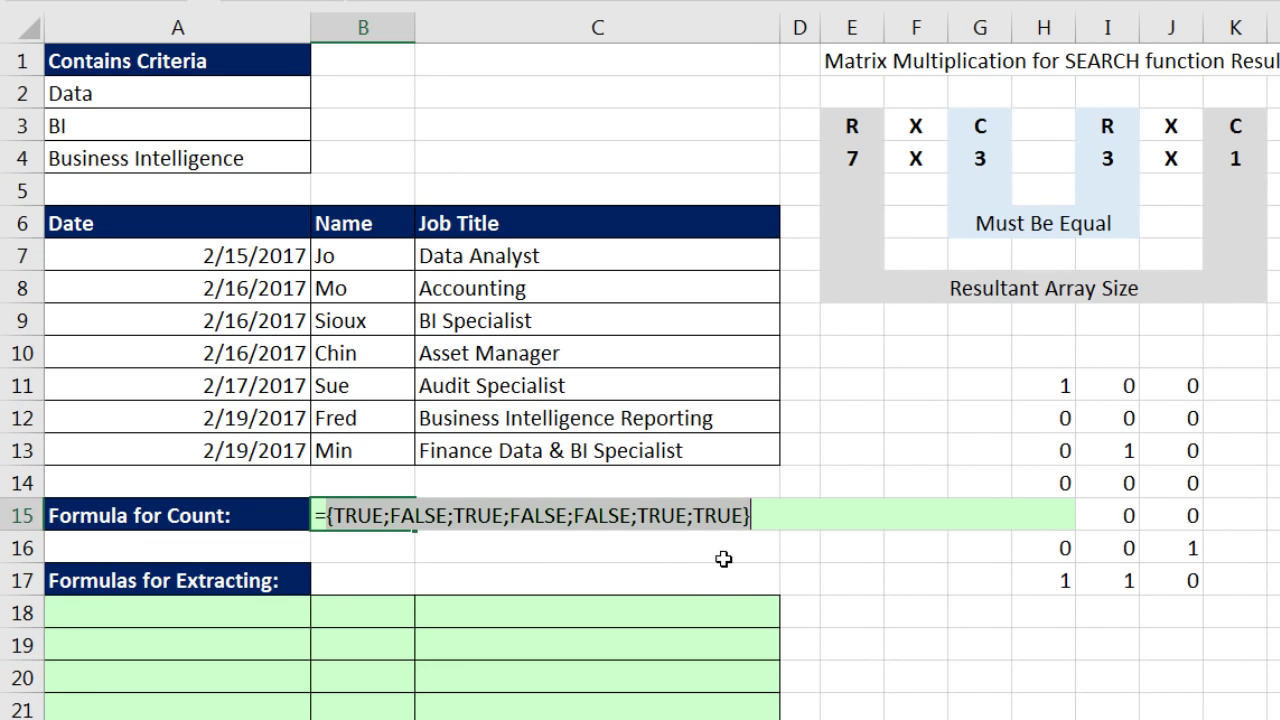
key("ctrl+z")
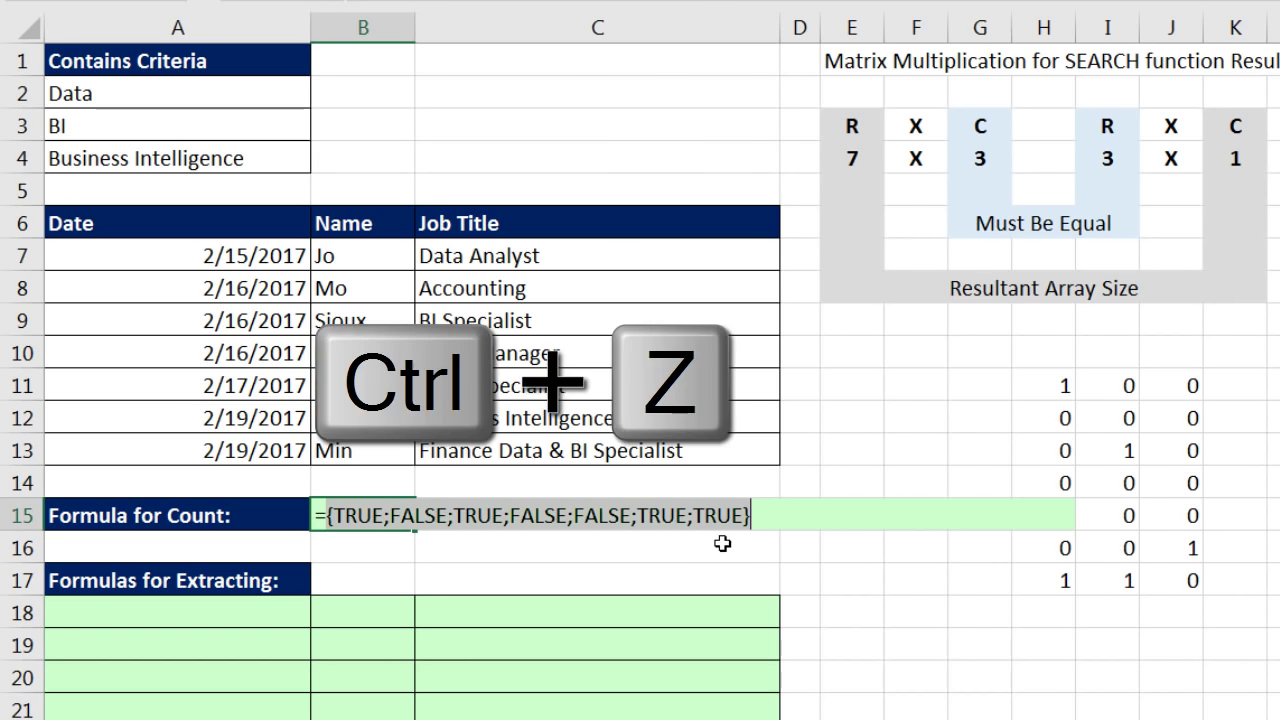
Insert a double negative before MMULT in B15, evaluate the formula, and undo the evaluation
left_click(327, 521)
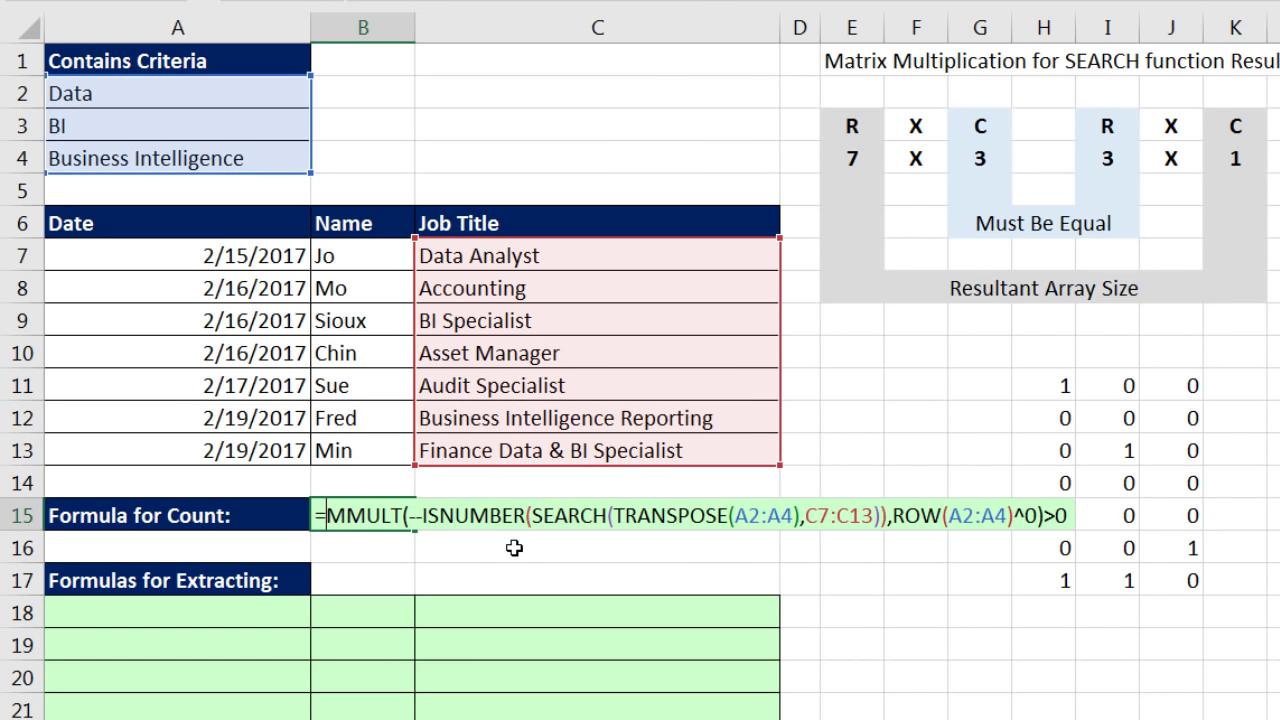
type("--")
left_click(1103, 513)
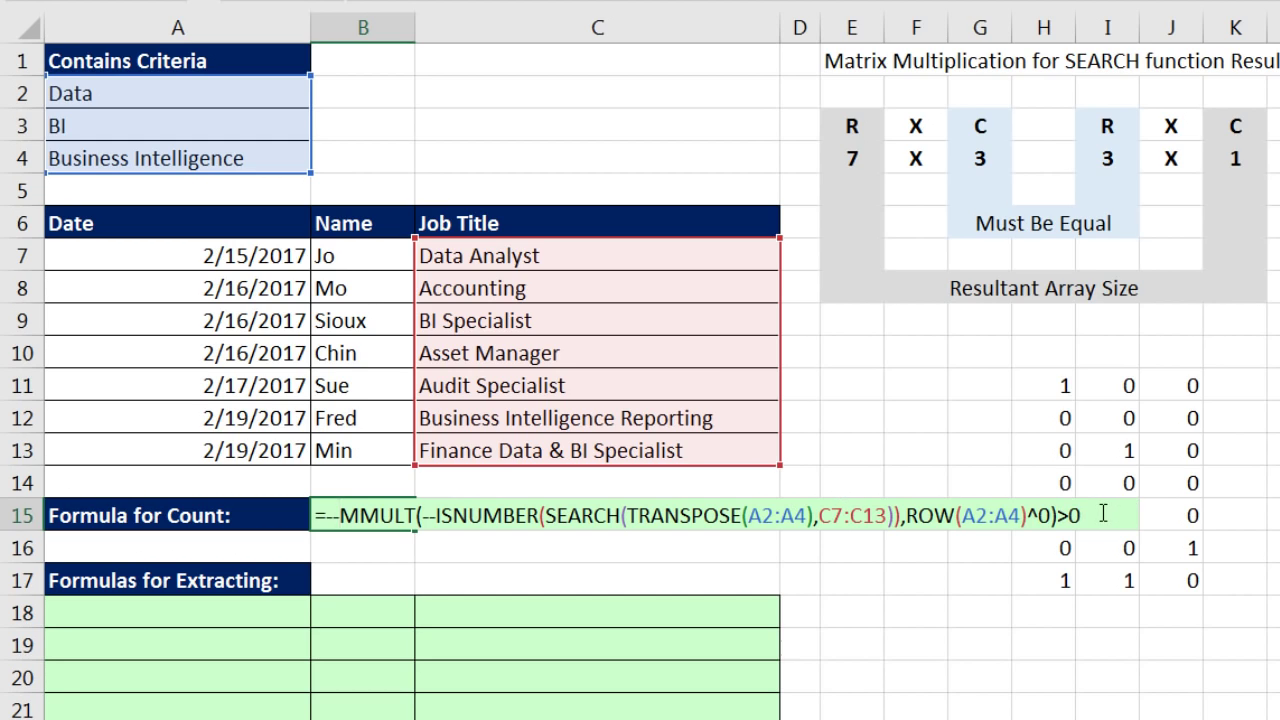
key("F9")
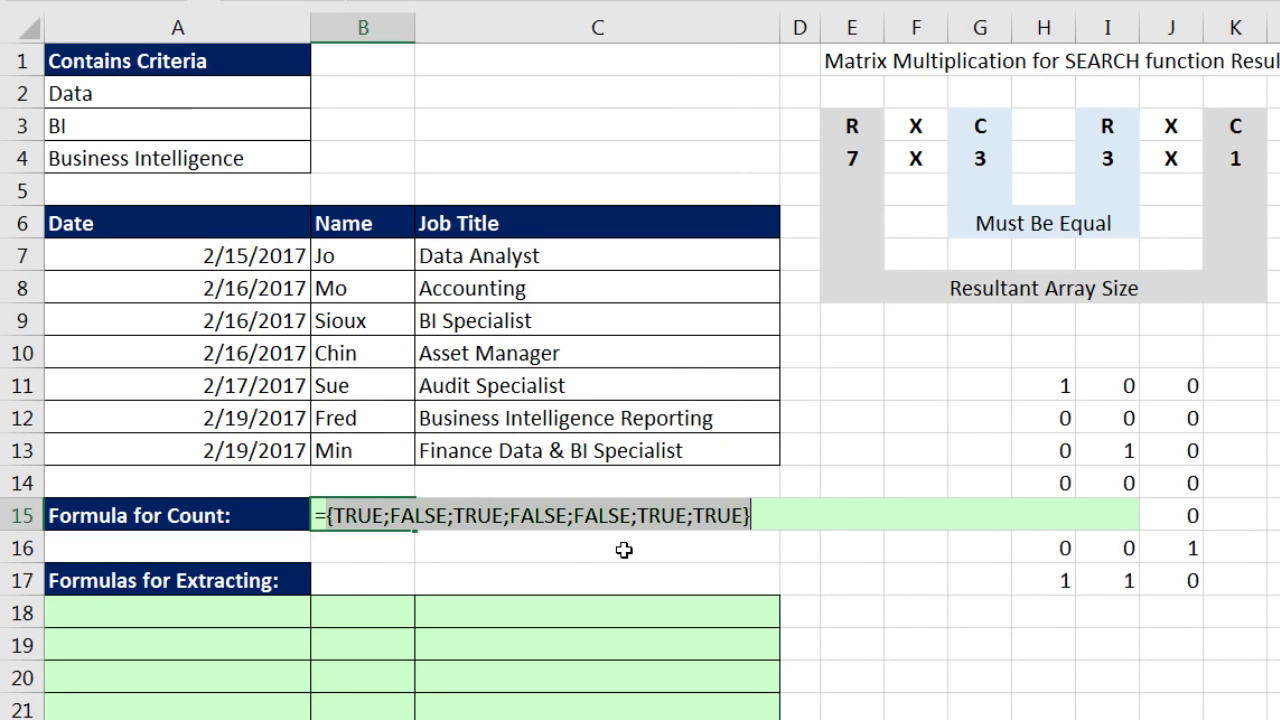
key("ctrl+z")
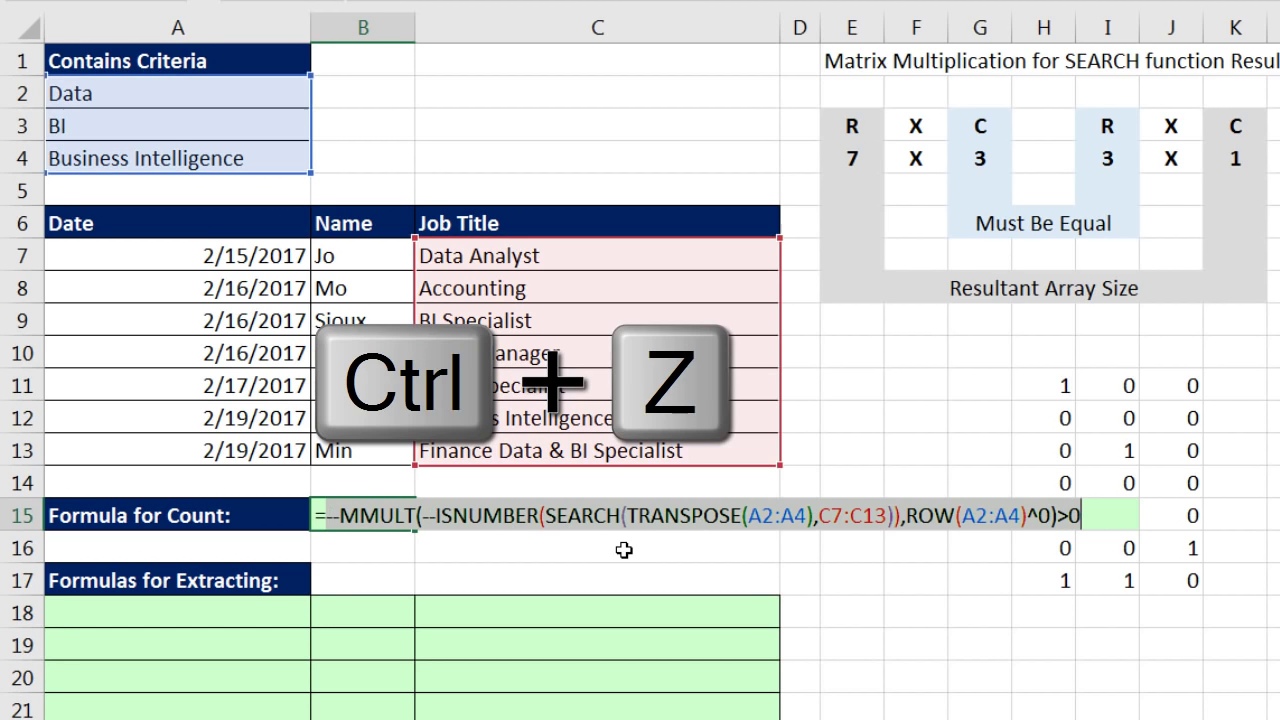
Enclose the MMULT >0 comparison in parentheses after the double negative in B15, evaluate the formula, and undo the evaluation
left_click(1055, 516)
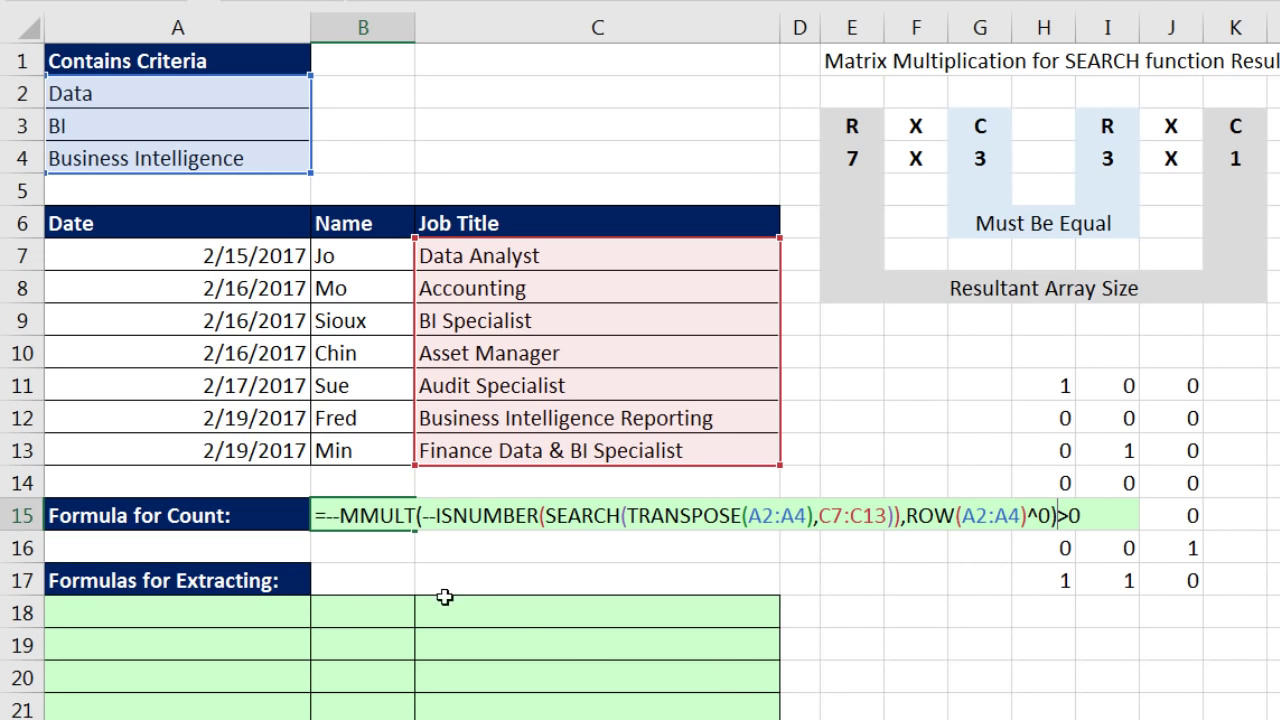
left_click(340, 516)
type("(")
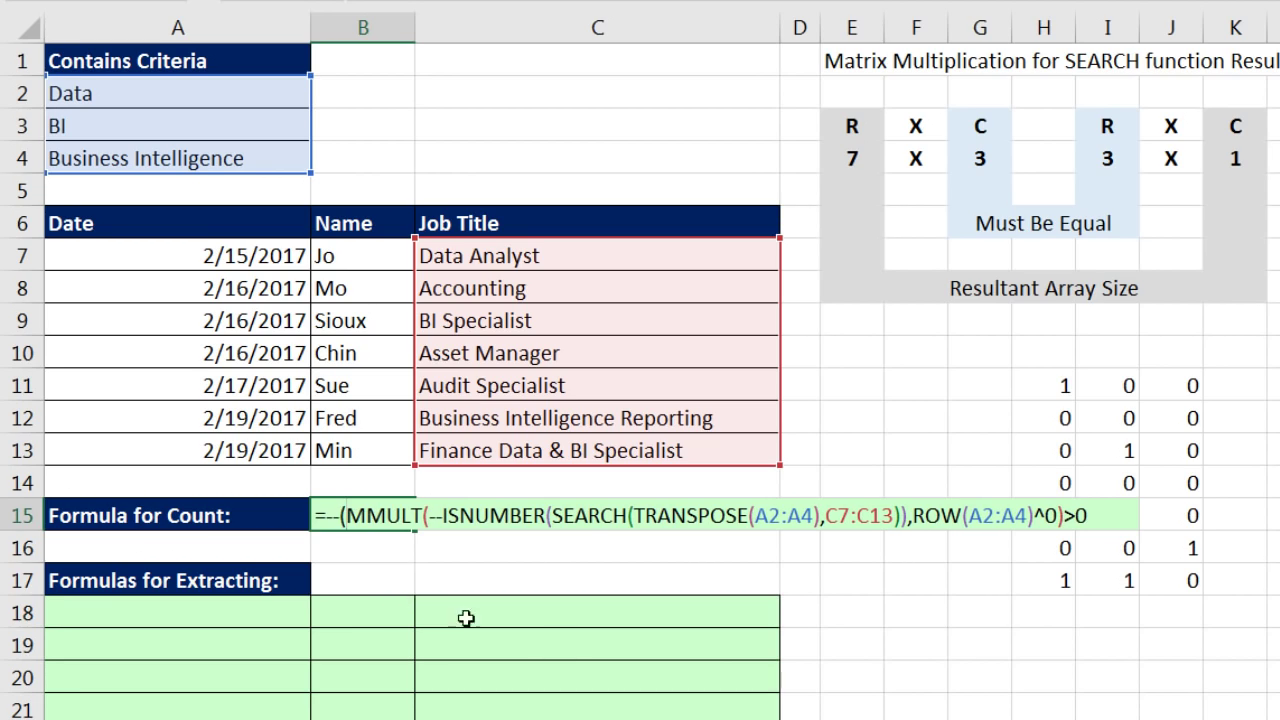
left_click(1107, 511)
type(")")
key("F9")
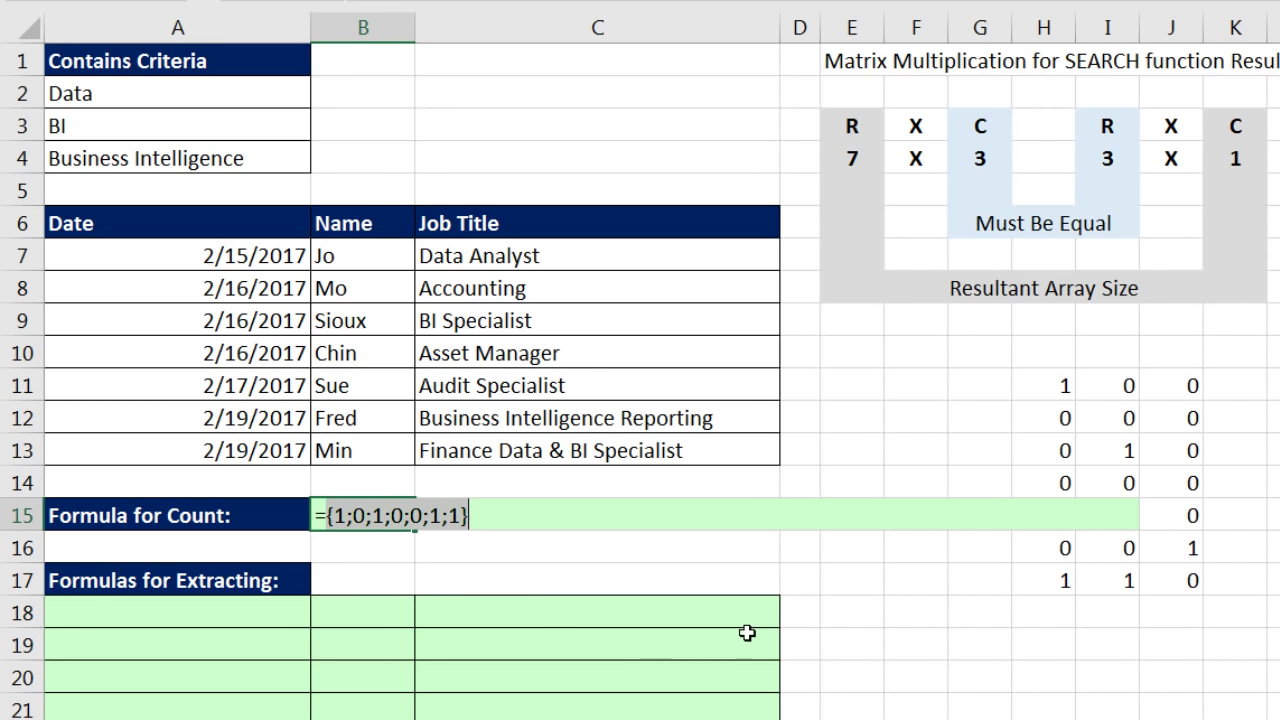
key("ctrl+z")
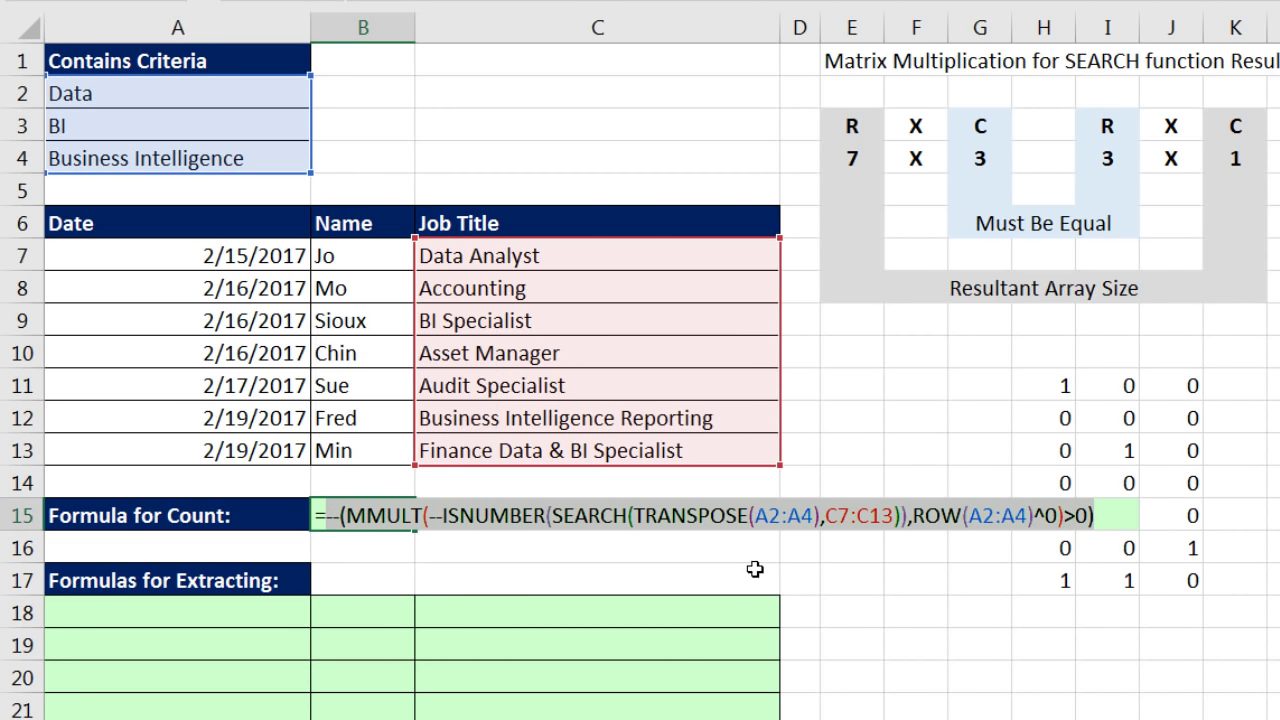
Wrap the B15 expression in the SUM function and enter it as an array formula
left_click(759, 517)
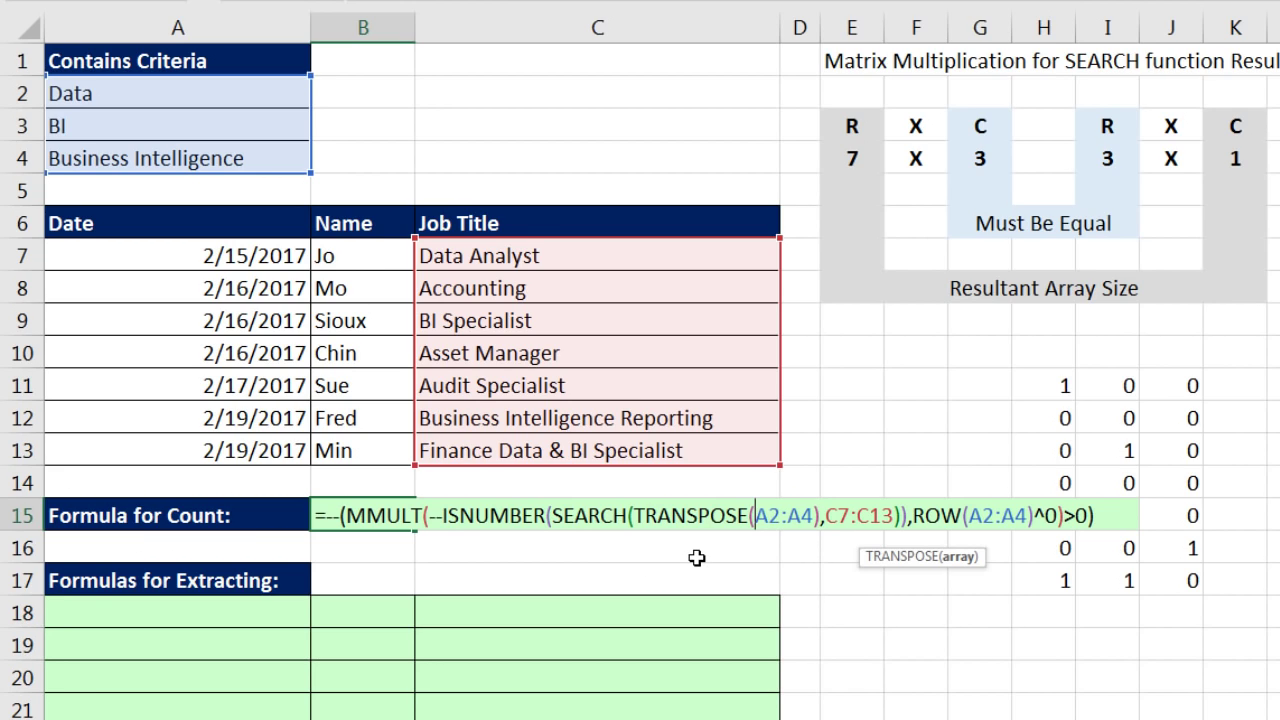
left_click(322, 512)
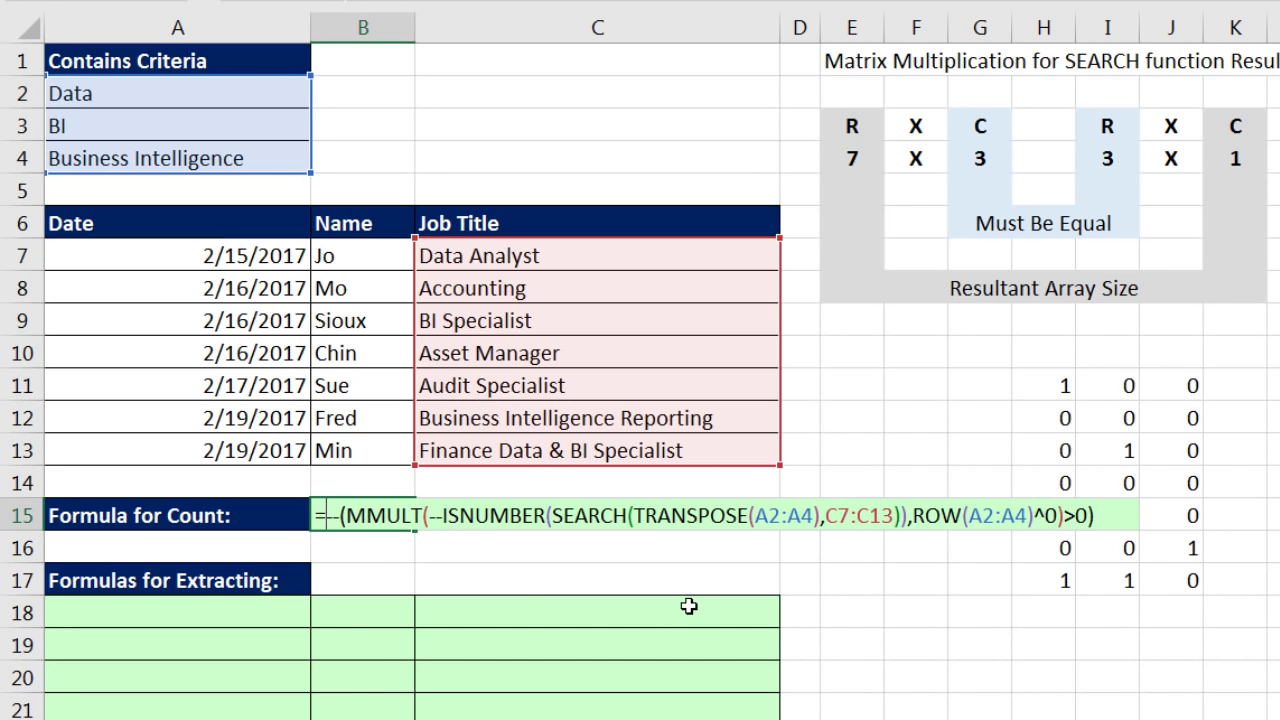
type("sum")
key("Tab")
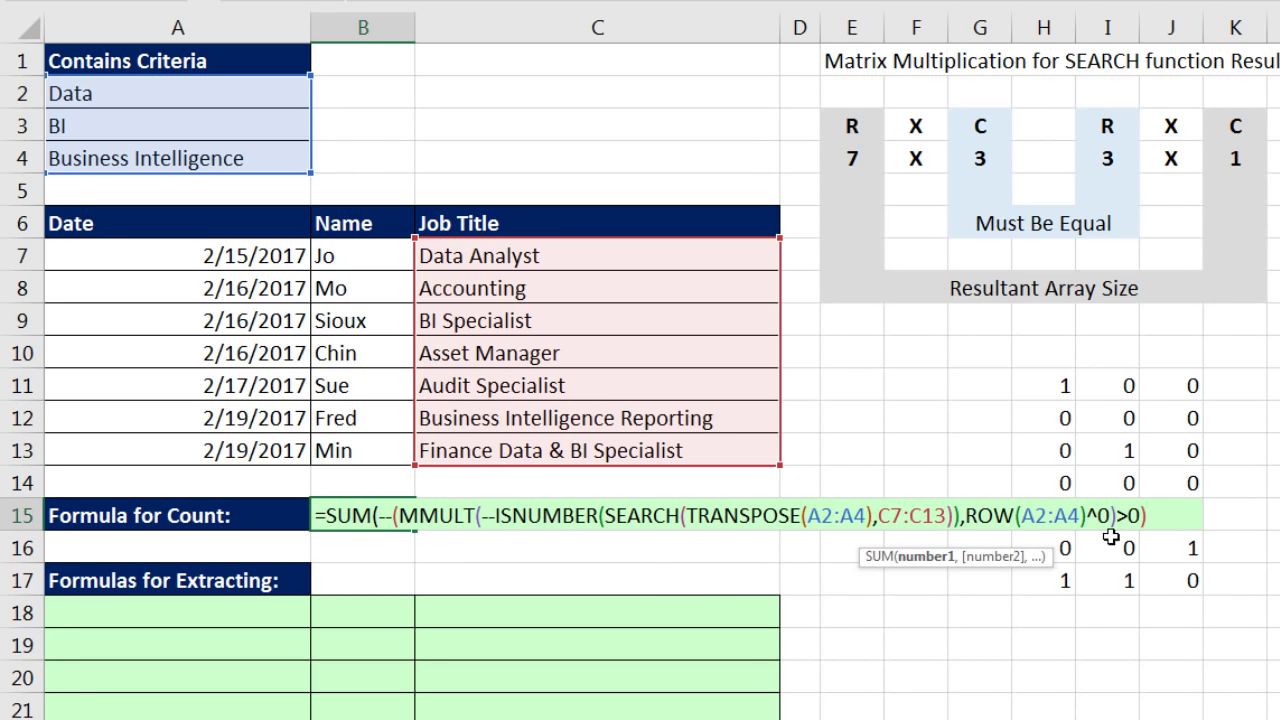
type(")")
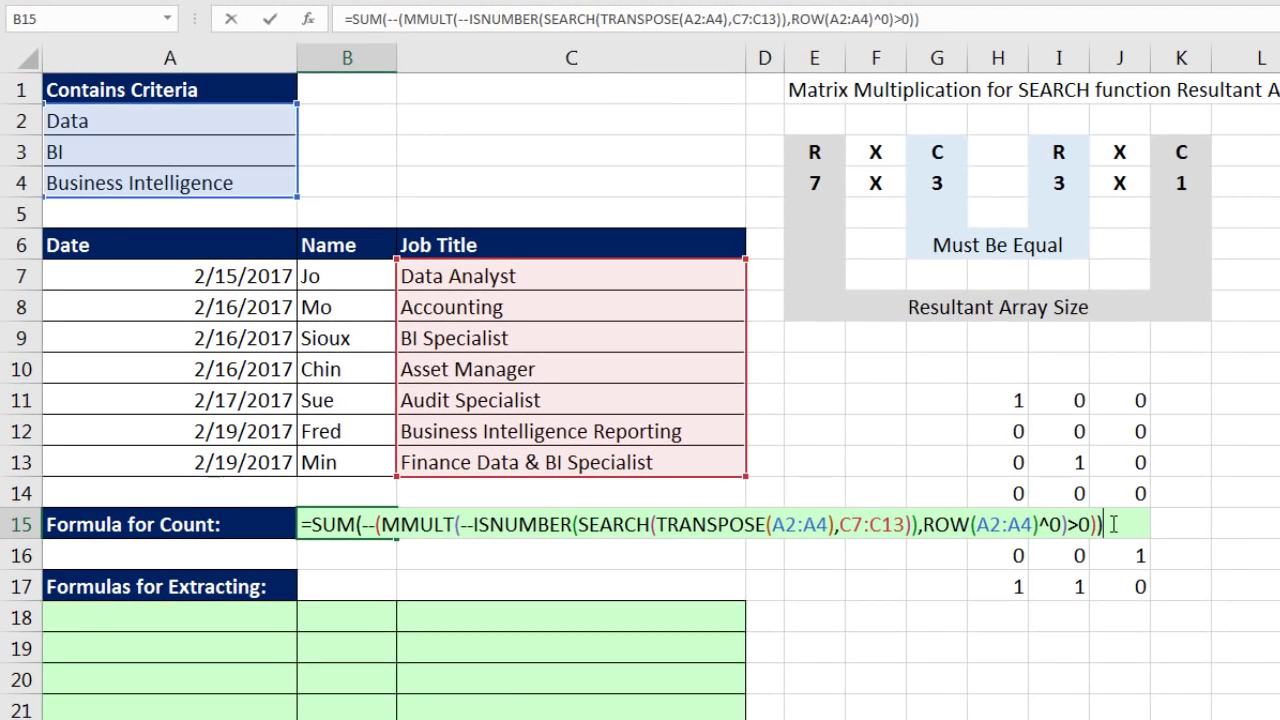
key("ctrl+shift+Return")
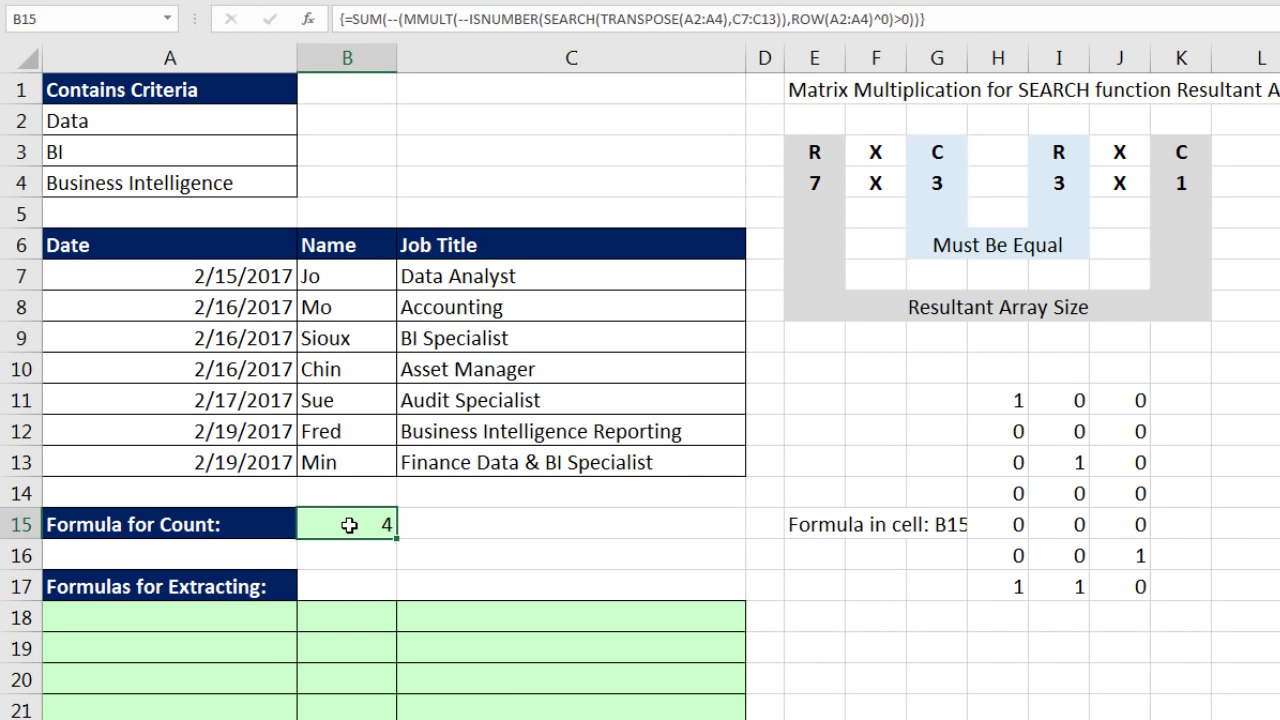
Copy the MMULT(...ROW(A2:A4)^0) part of B15's formula and paste it after an equals sign in A18
key("F2")
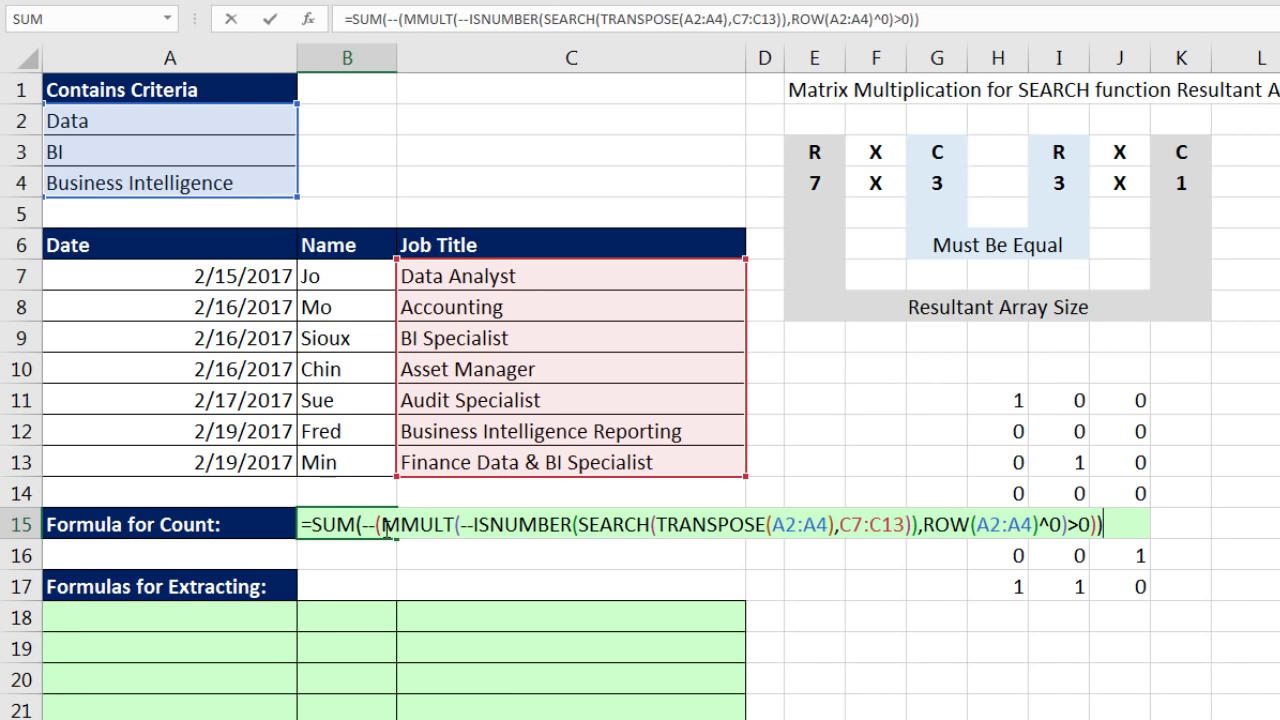
left_click_drag(385, 525, 1070, 535)
key("ctrl+c")
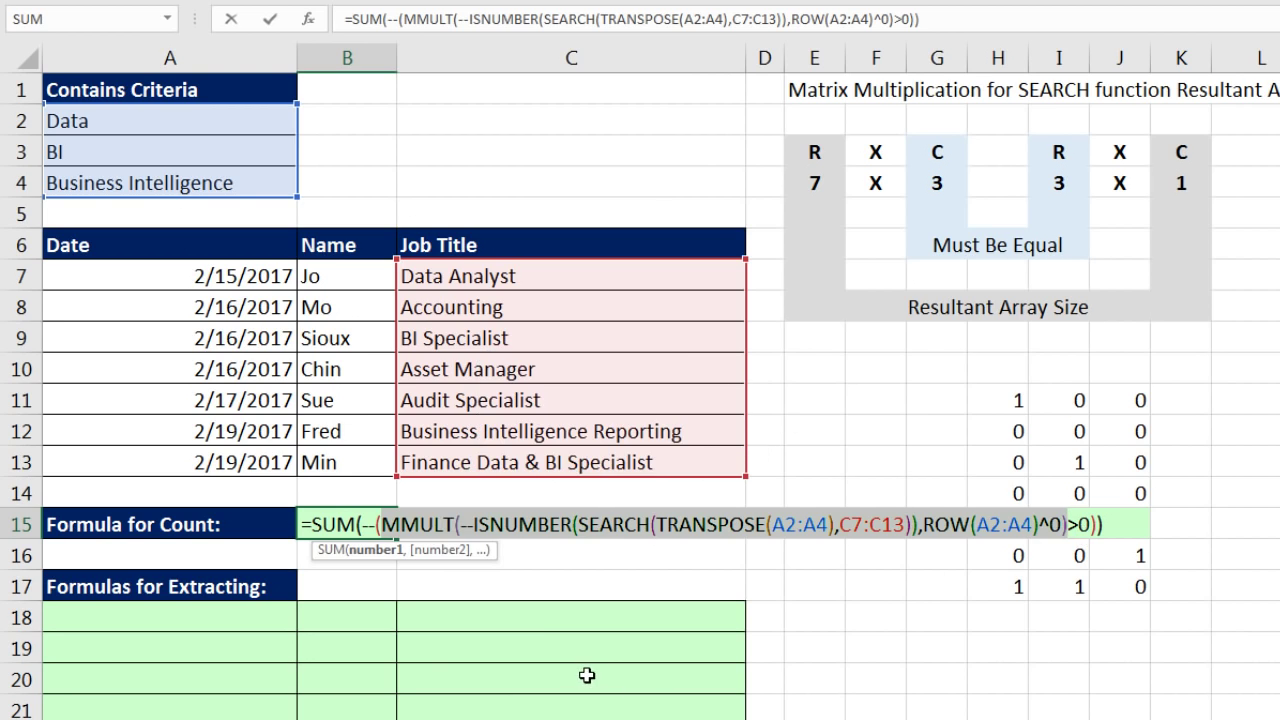
key("Escape")
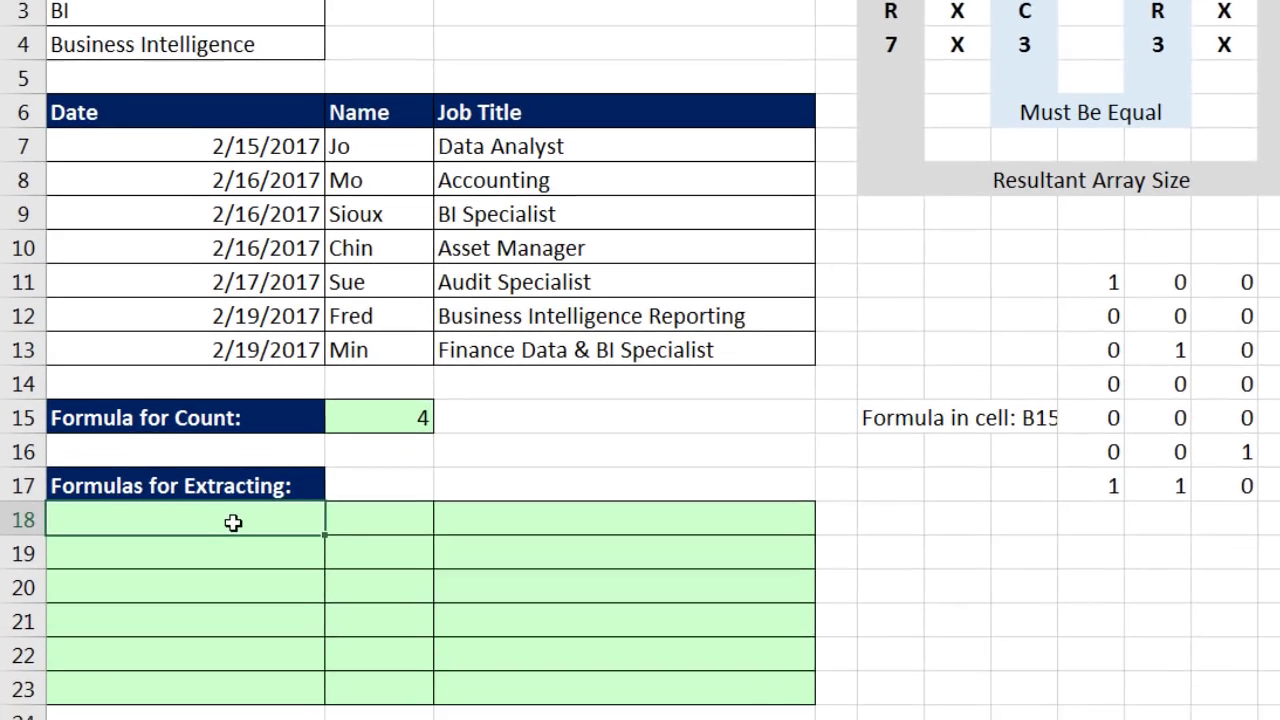
type("=")
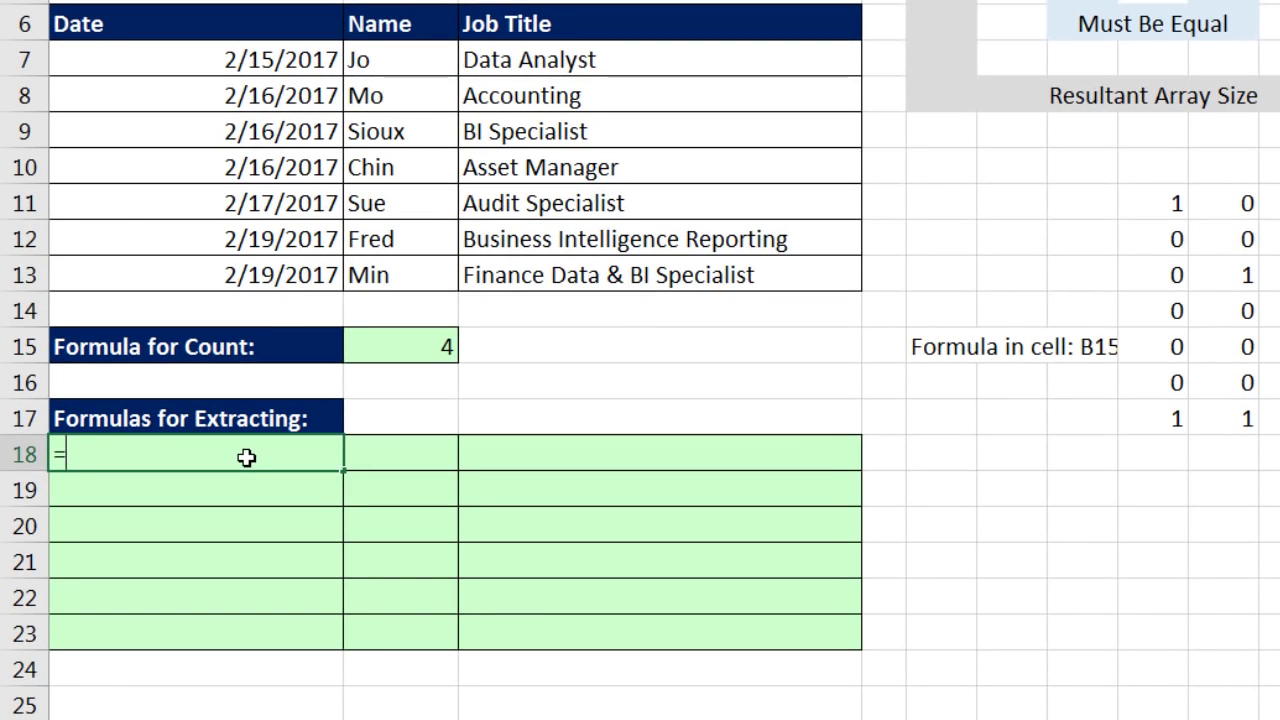
key("ctrl+v")
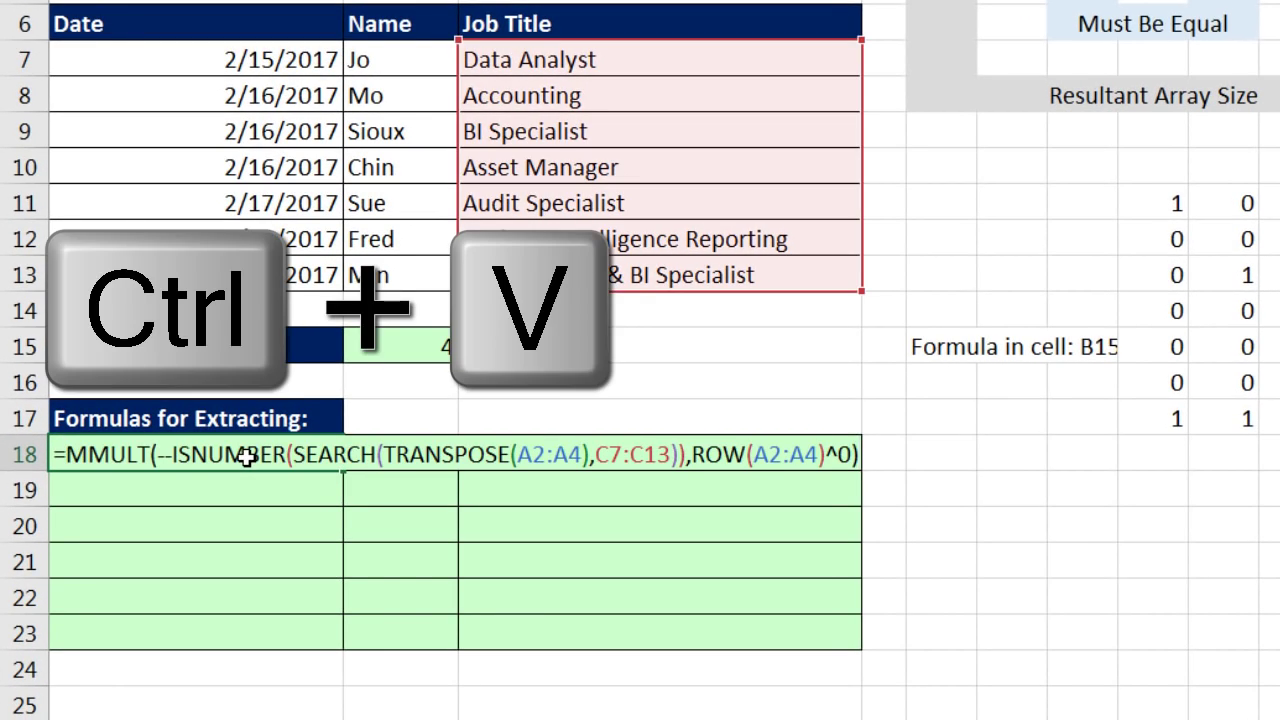
Convert all cell references in A18's MMULT formula to absolute references
key("shift")
left_click(70, 455, "shift")
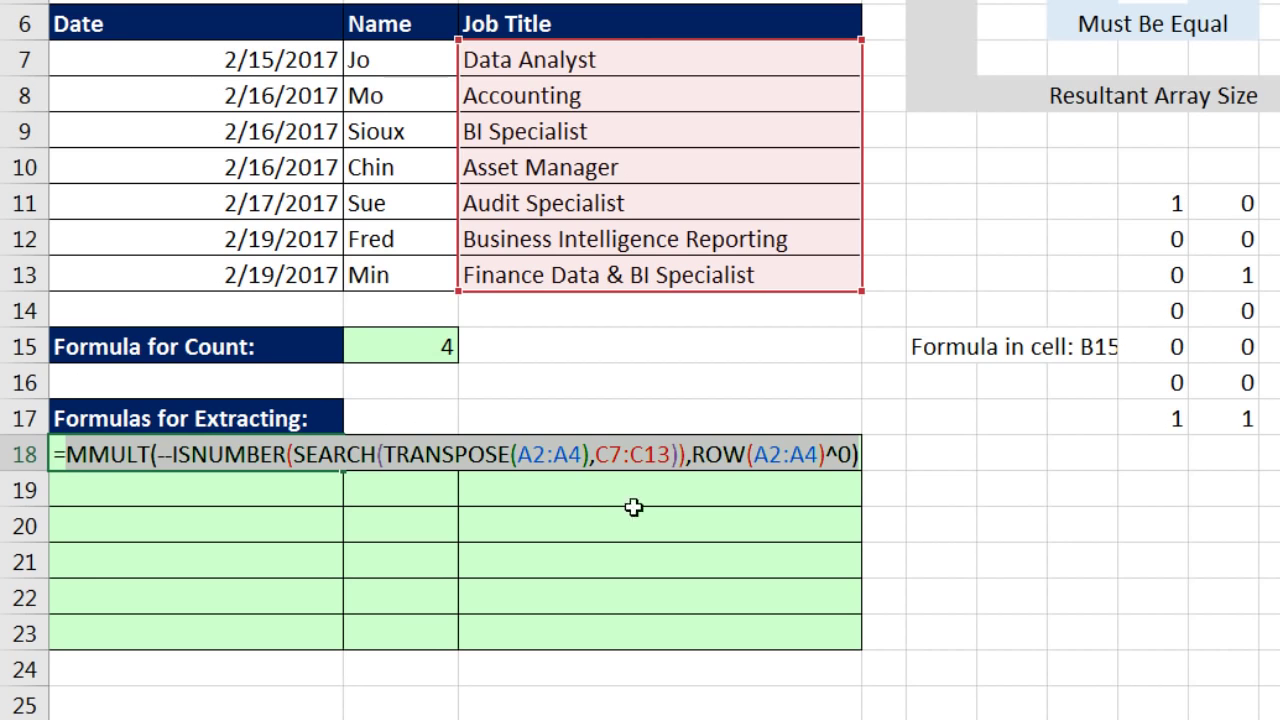
key("F4")
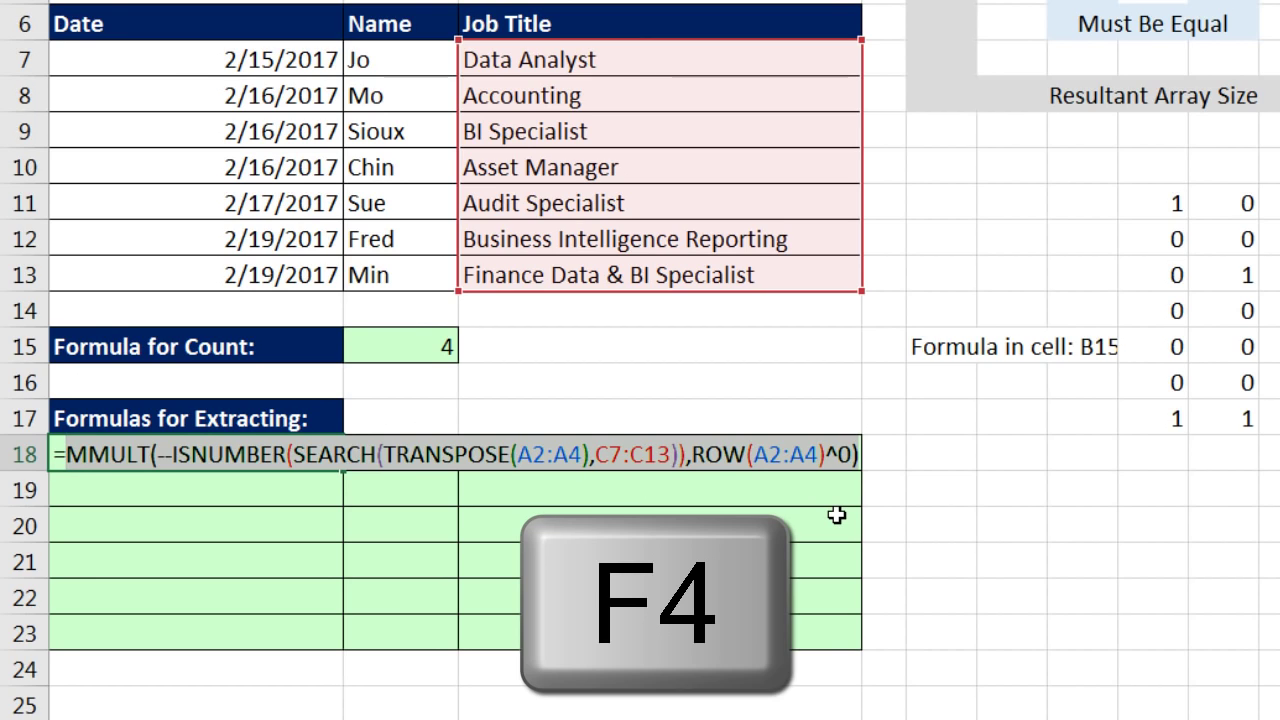
Make all cell references in A18's MMULT formula absolute, then evaluate the formula in place and undo the evaluation
key("F4")
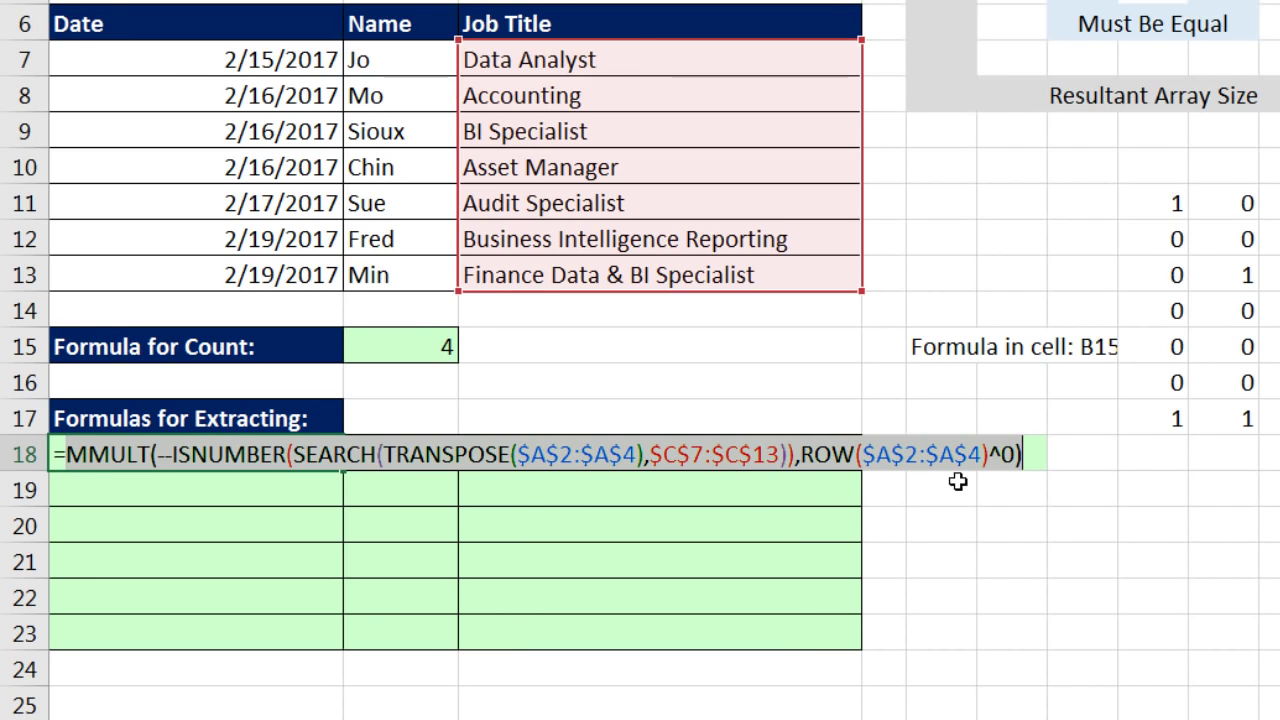
left_click(1045, 468)
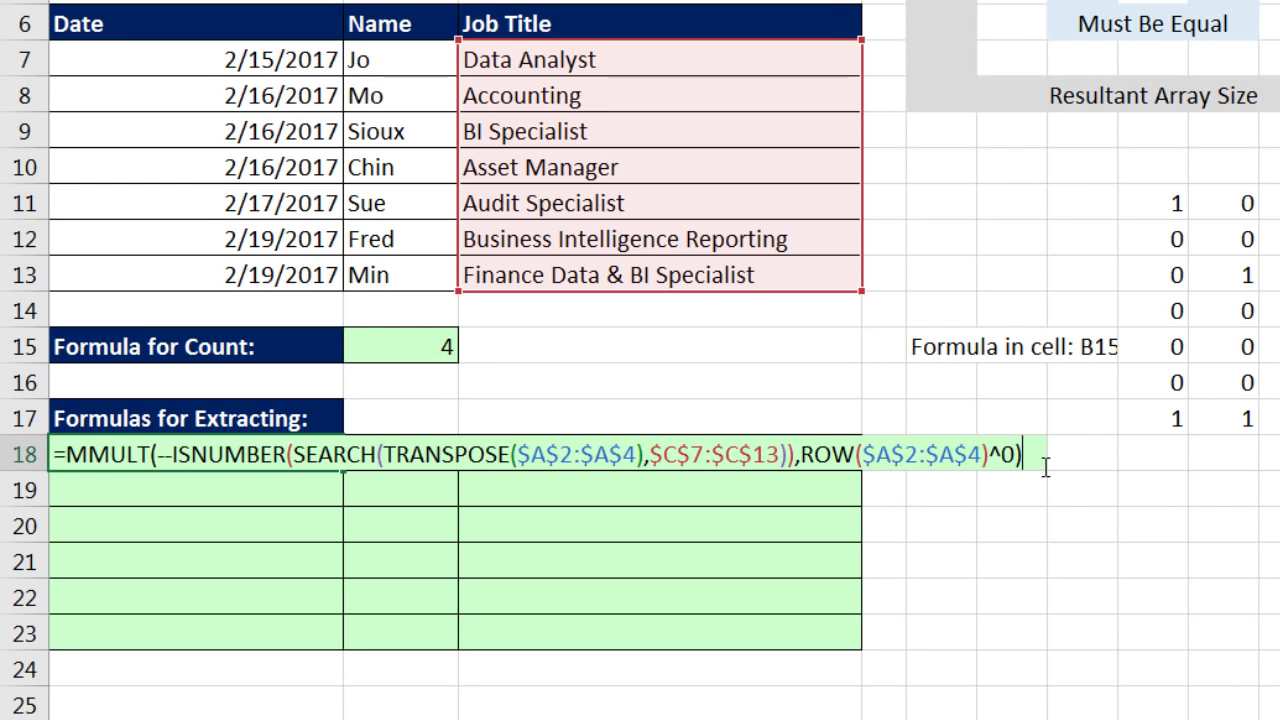
key("F9")
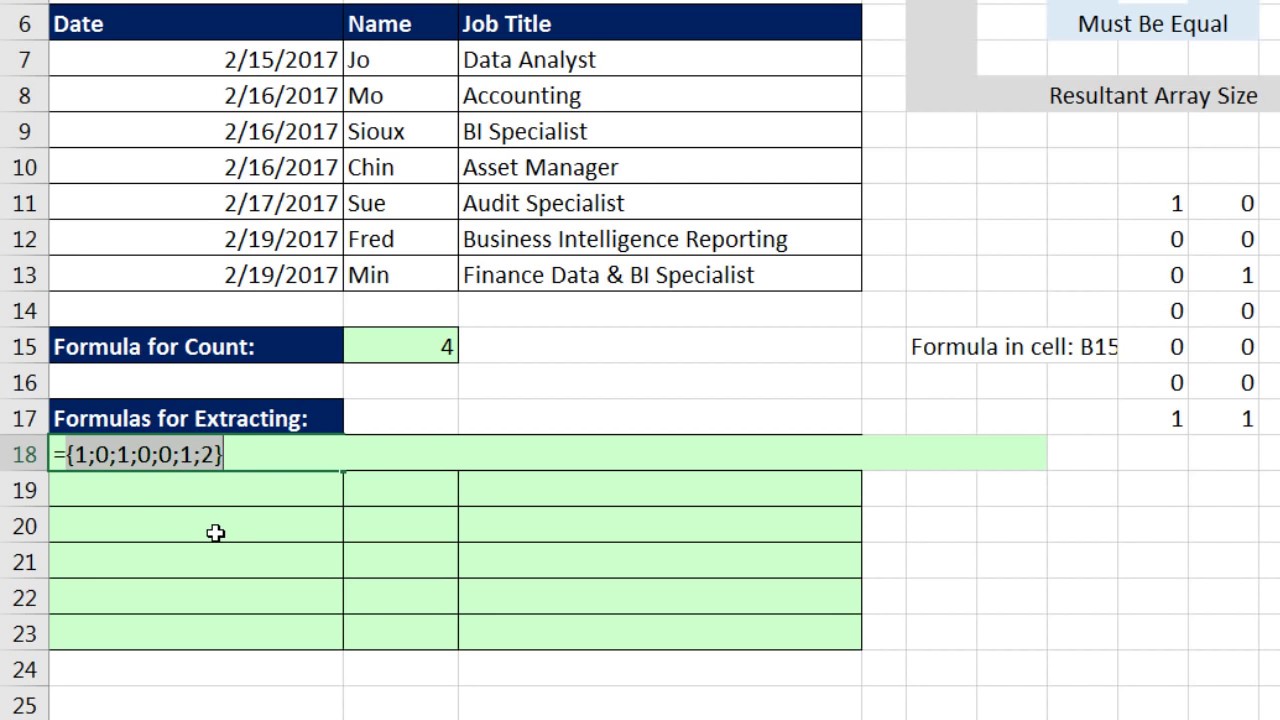
key("ctrl+z")
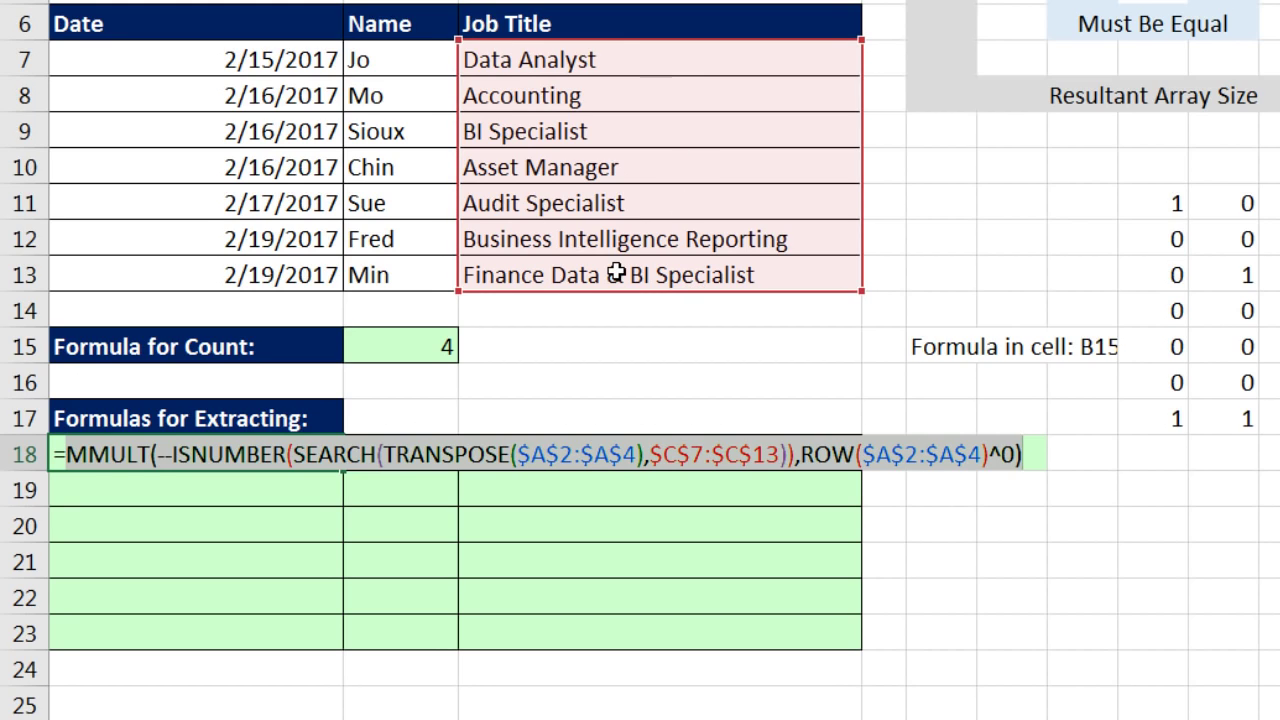
Wrap A18's MMULT expression in an IF function, using it as the logical test
left_click(65, 455)
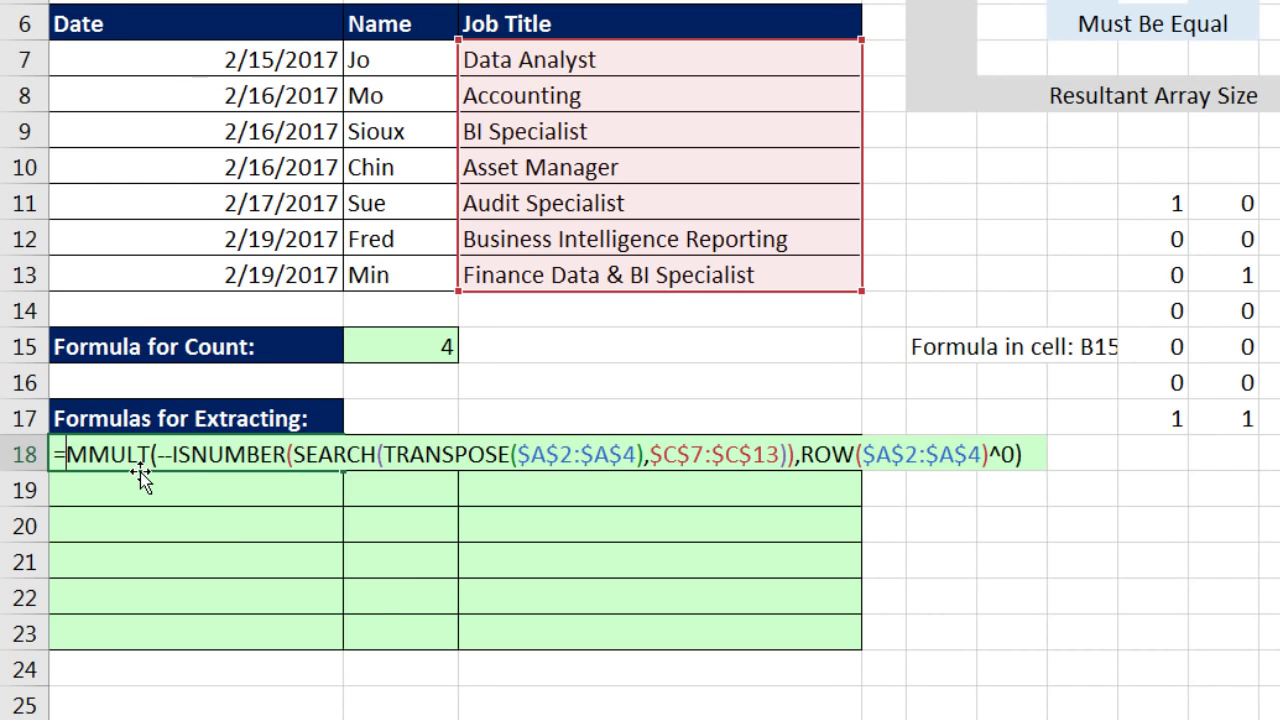
type("IF(")
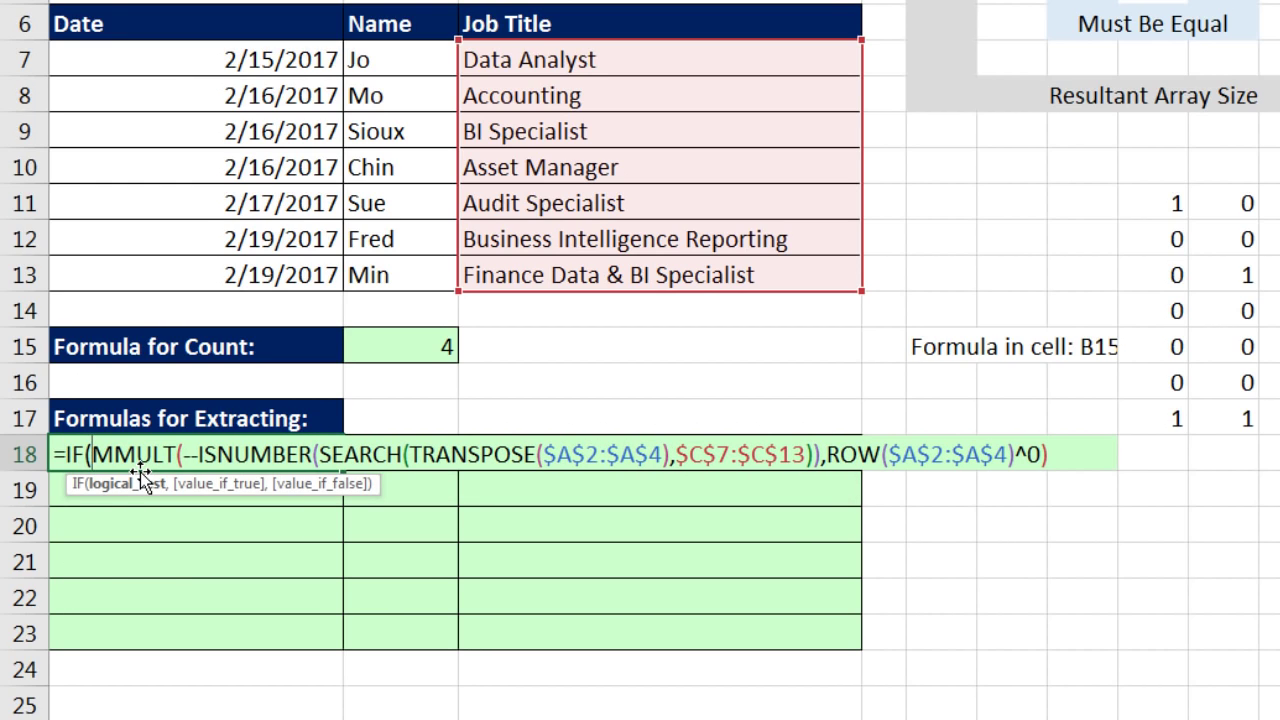
left_click(110, 485)
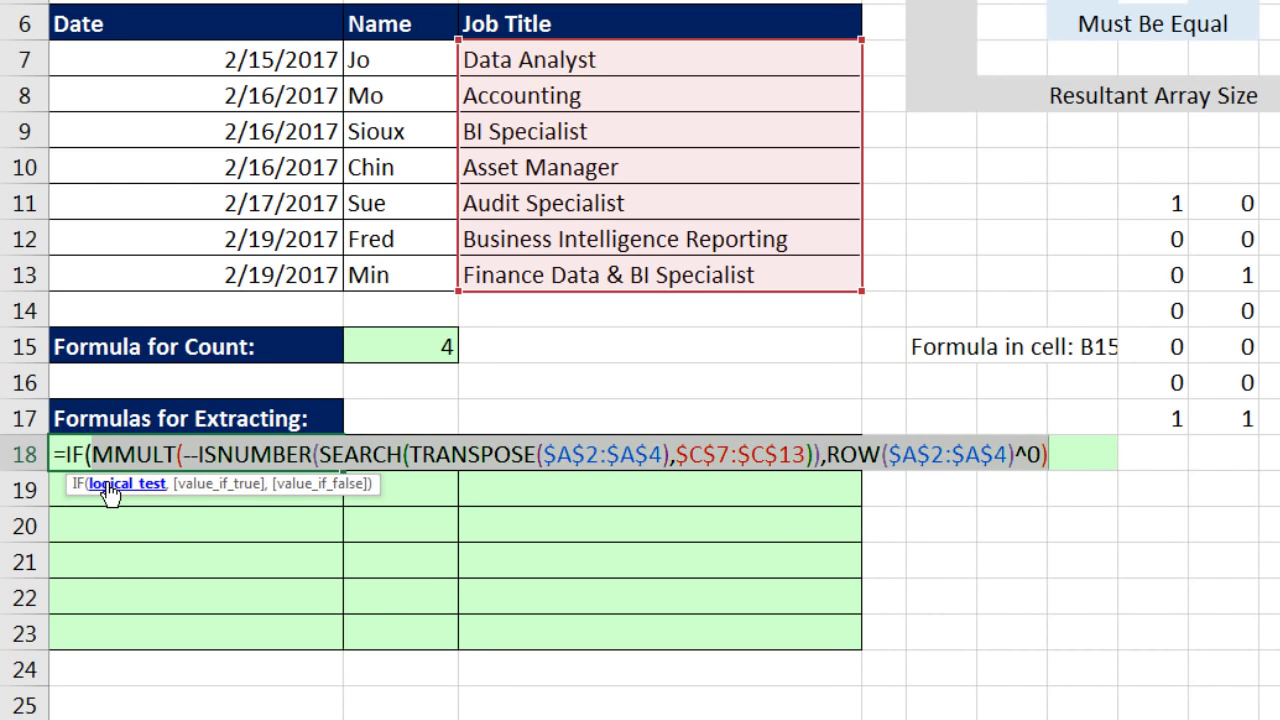
left_click(1084, 460)
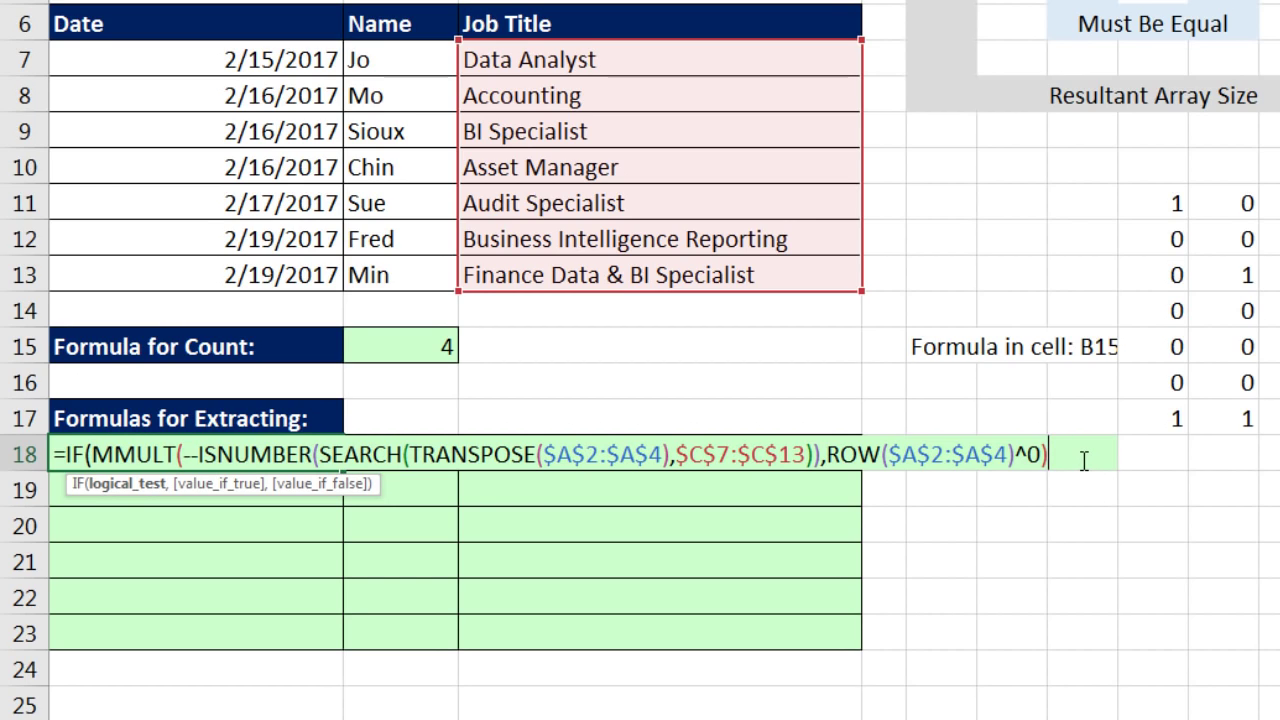
type(",")
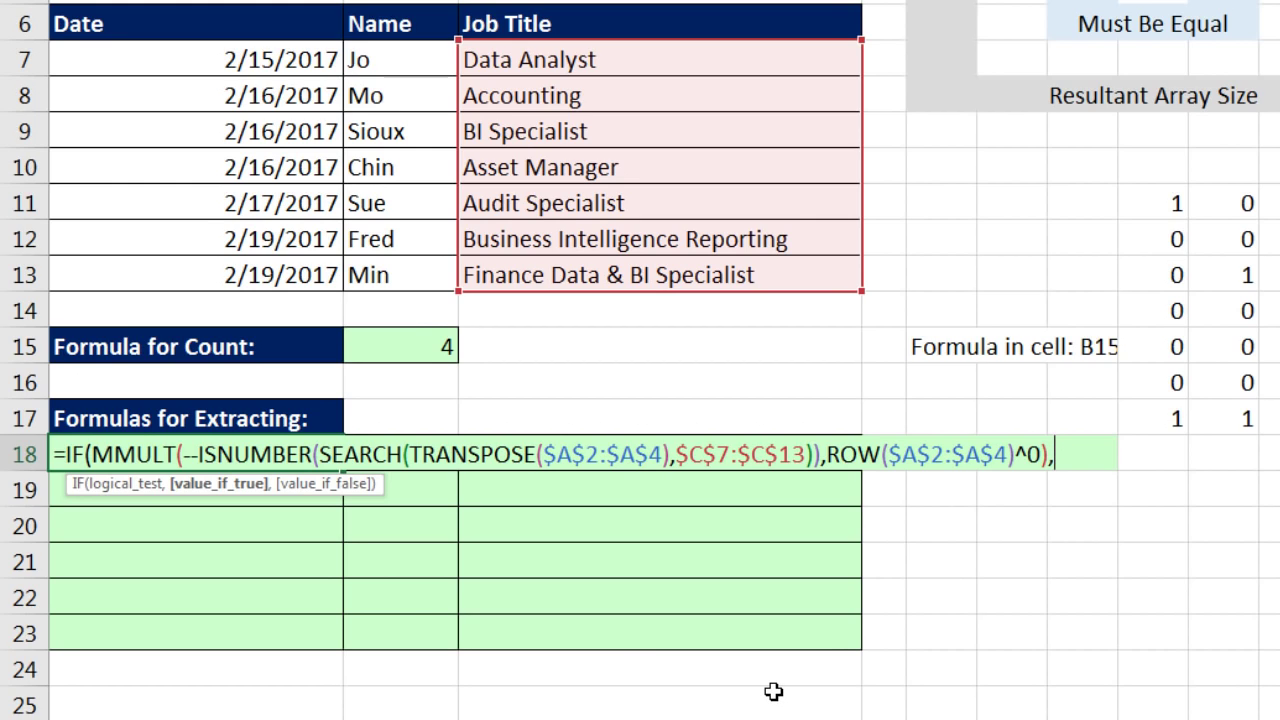
Enter ROW($C$7:$C$13) as the IF function's value_if_true argument in A18
type("row(")
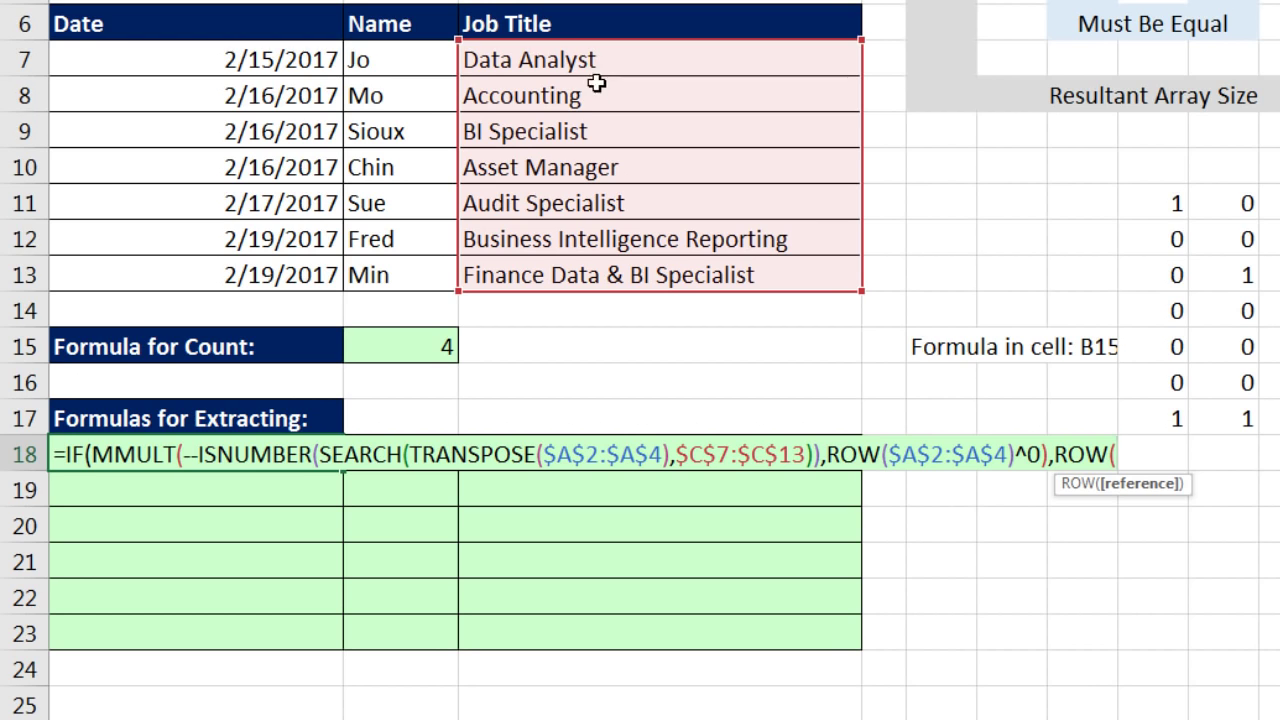
left_click_drag(586, 52, 600, 277)
key("F4")
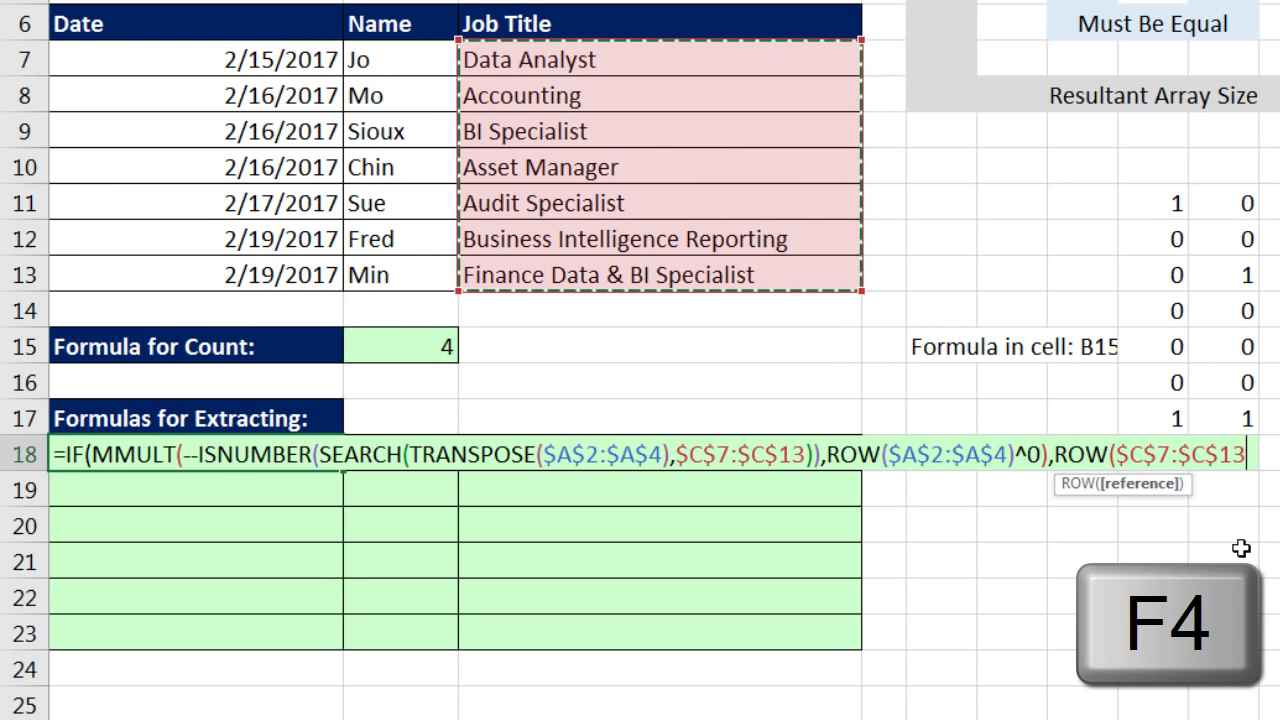
type(")")
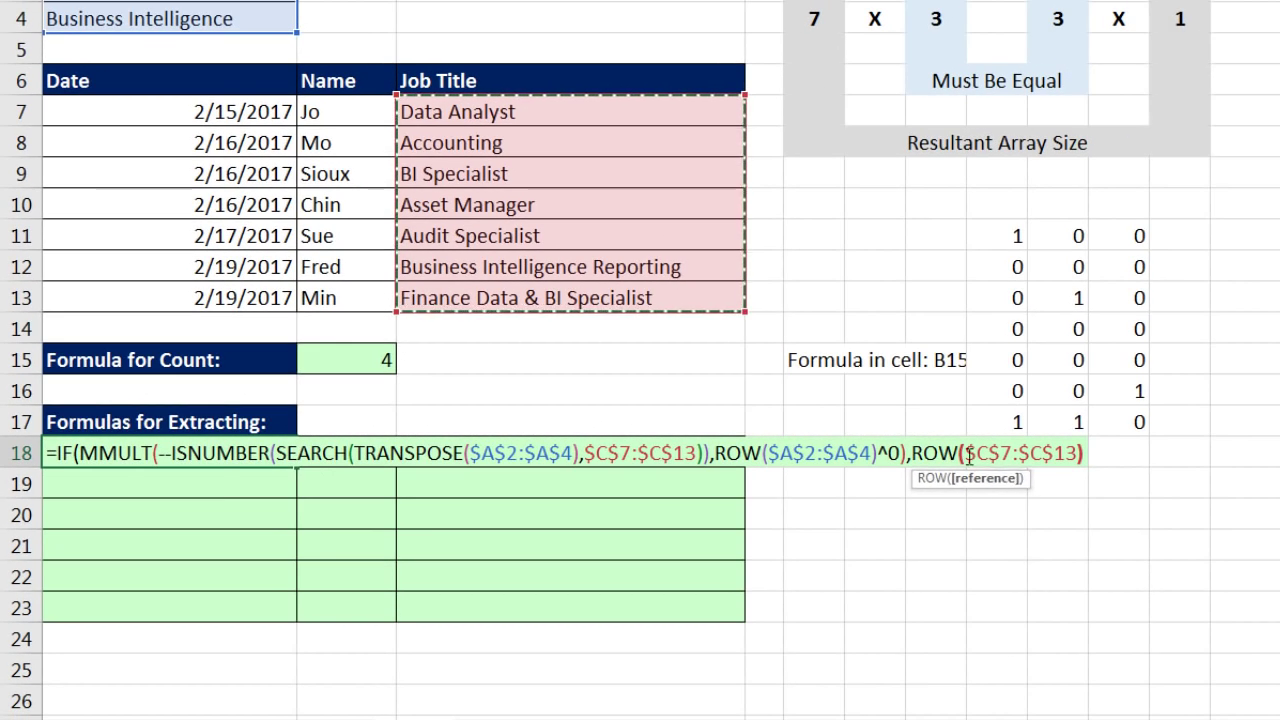
Evaluate the ROW($C$7:$C$13) part of A18's formula in place and undo the evaluation
left_click_drag(912, 453, 1277, 453)
key("F9")
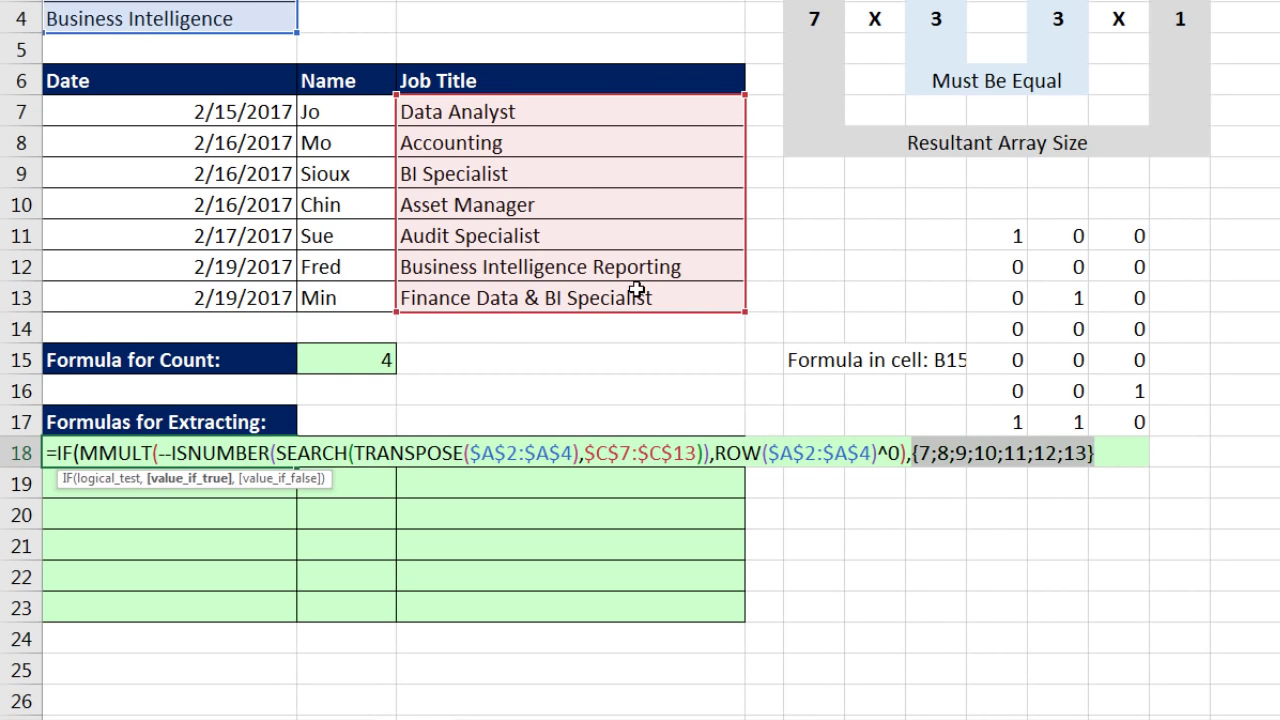
key("ctrl+z")
key("ctrl+z")
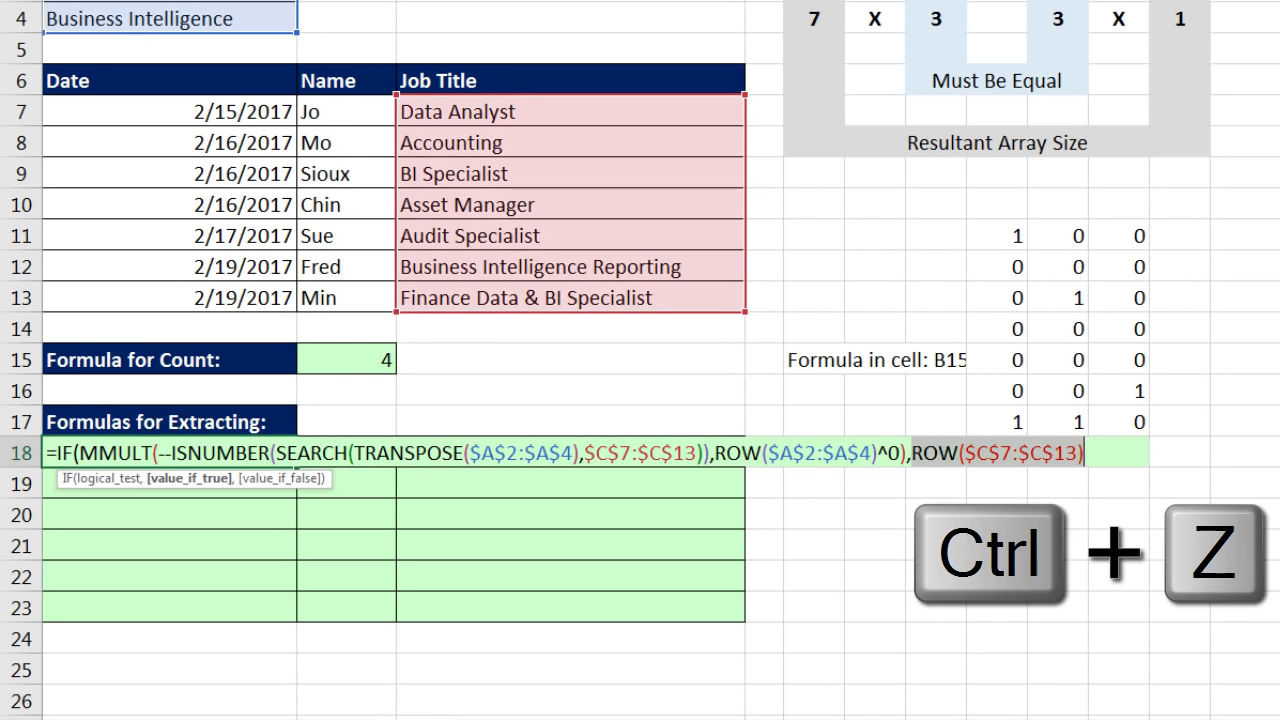
Extend the value_if_true argument with -ROW($C$7)+1 to produce relative row positions
left_click(1095, 448)
type("-ro")
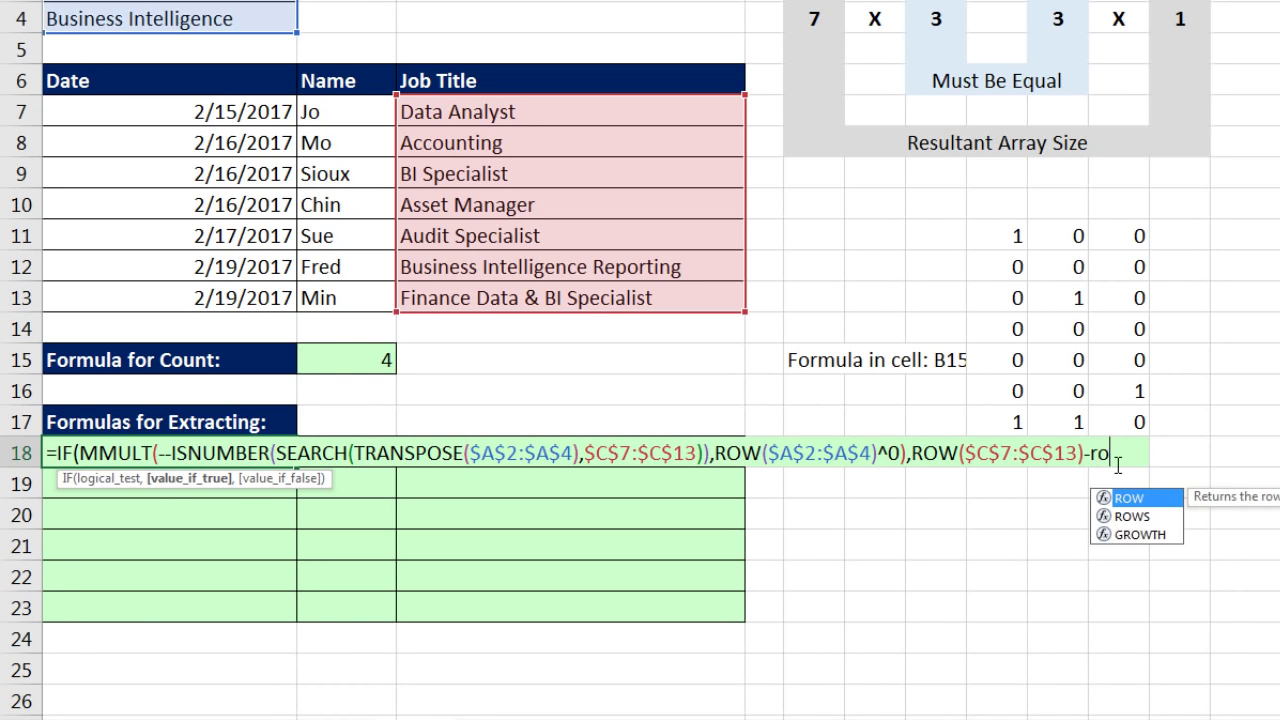
key("Tab")
left_click(583, 118)
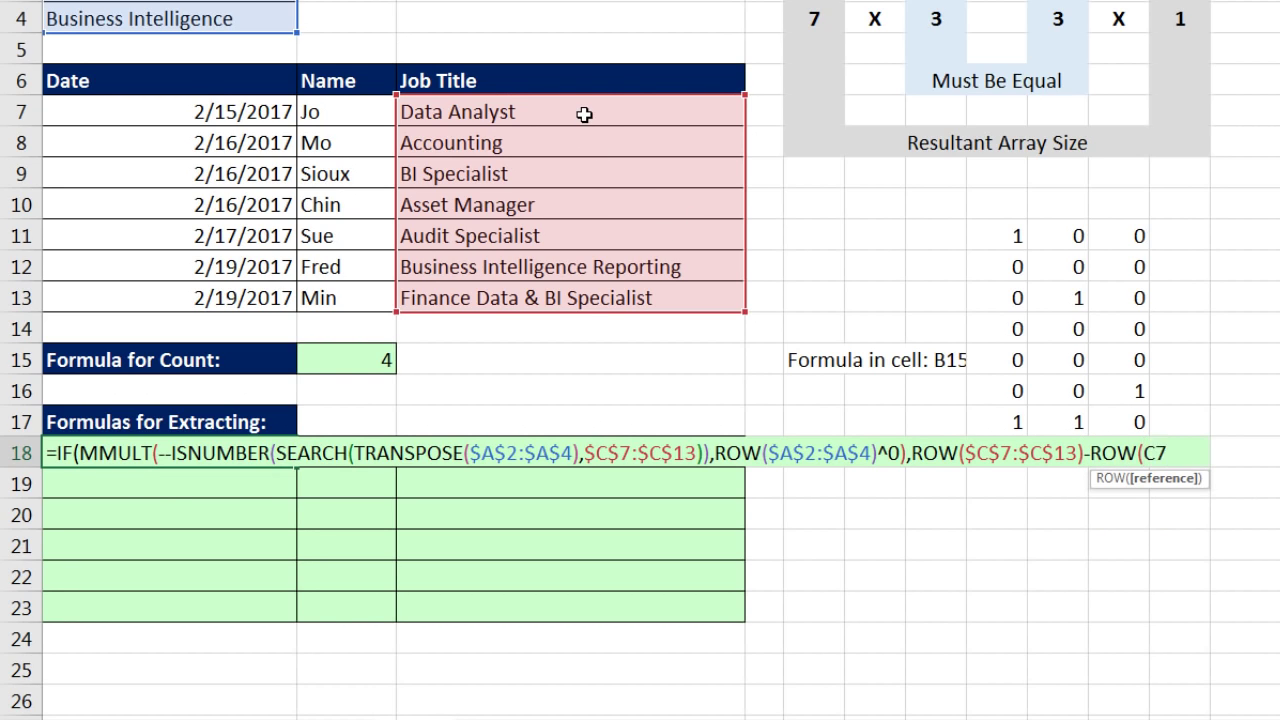
key("F4")
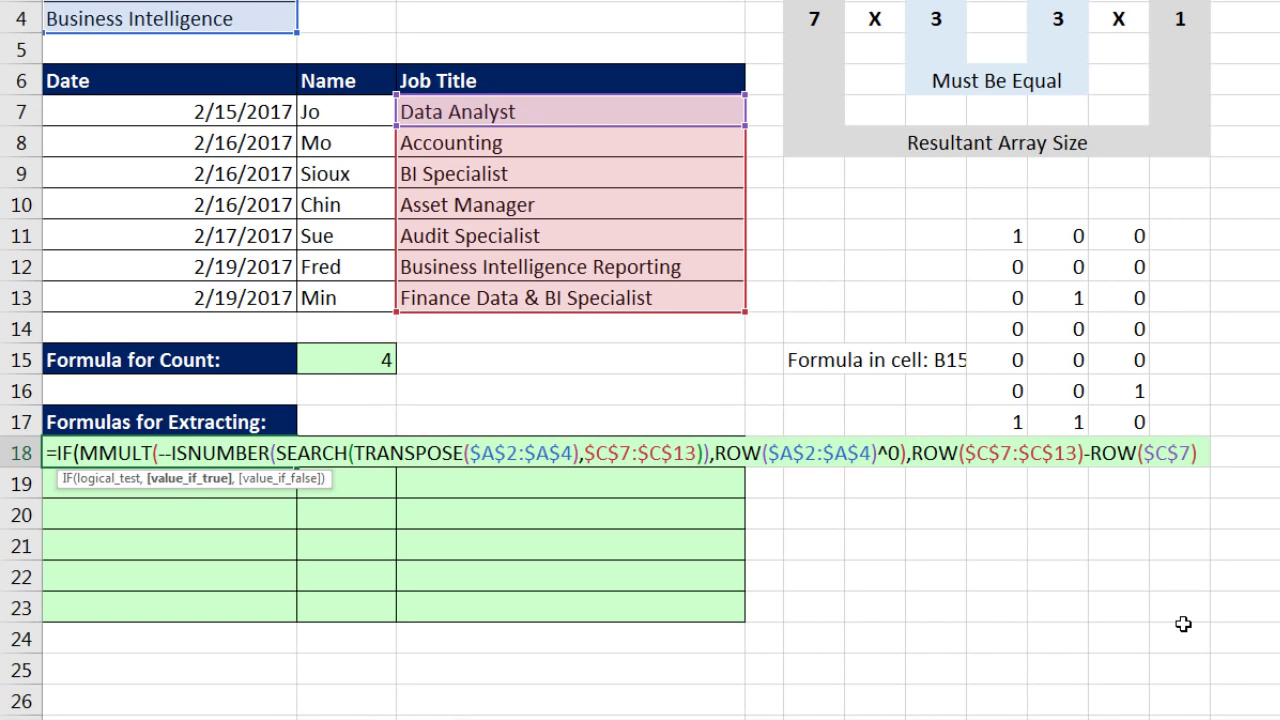
type("1")
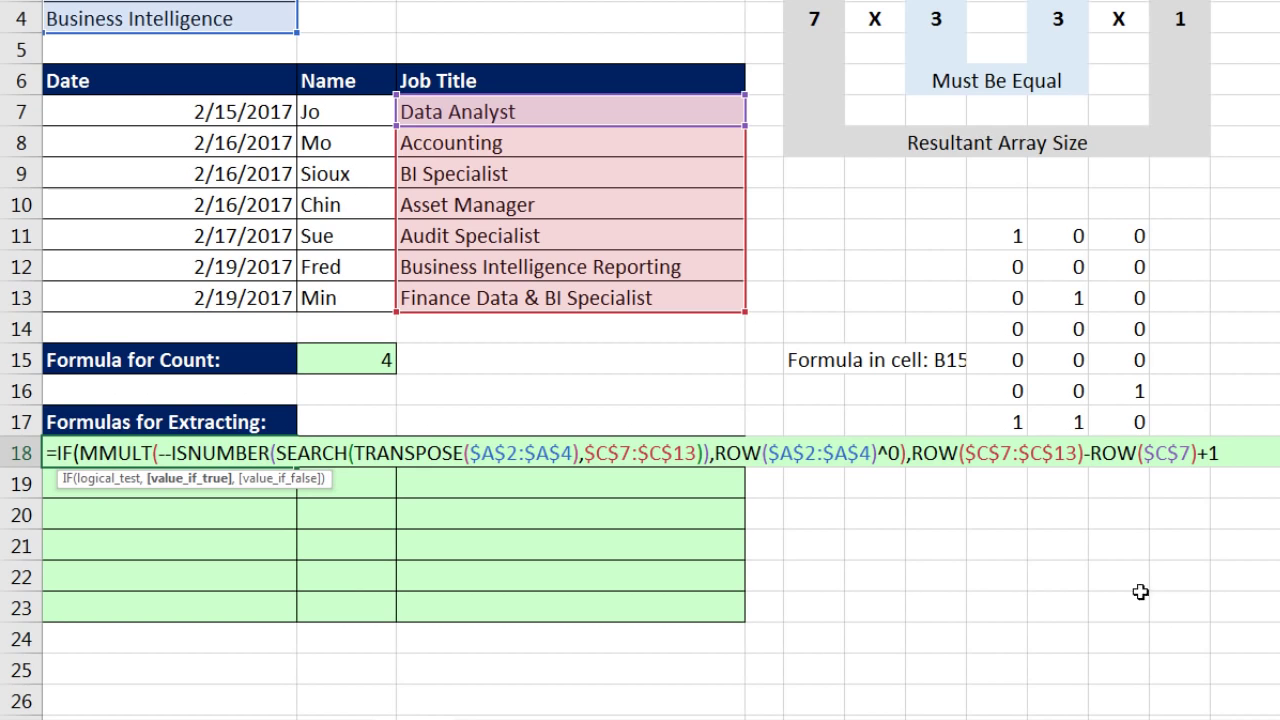
Evaluate the whole value_if_true argument of A18's IF function in place and undo the evaluation
left_click_drag(328, 486, 1073, 507)
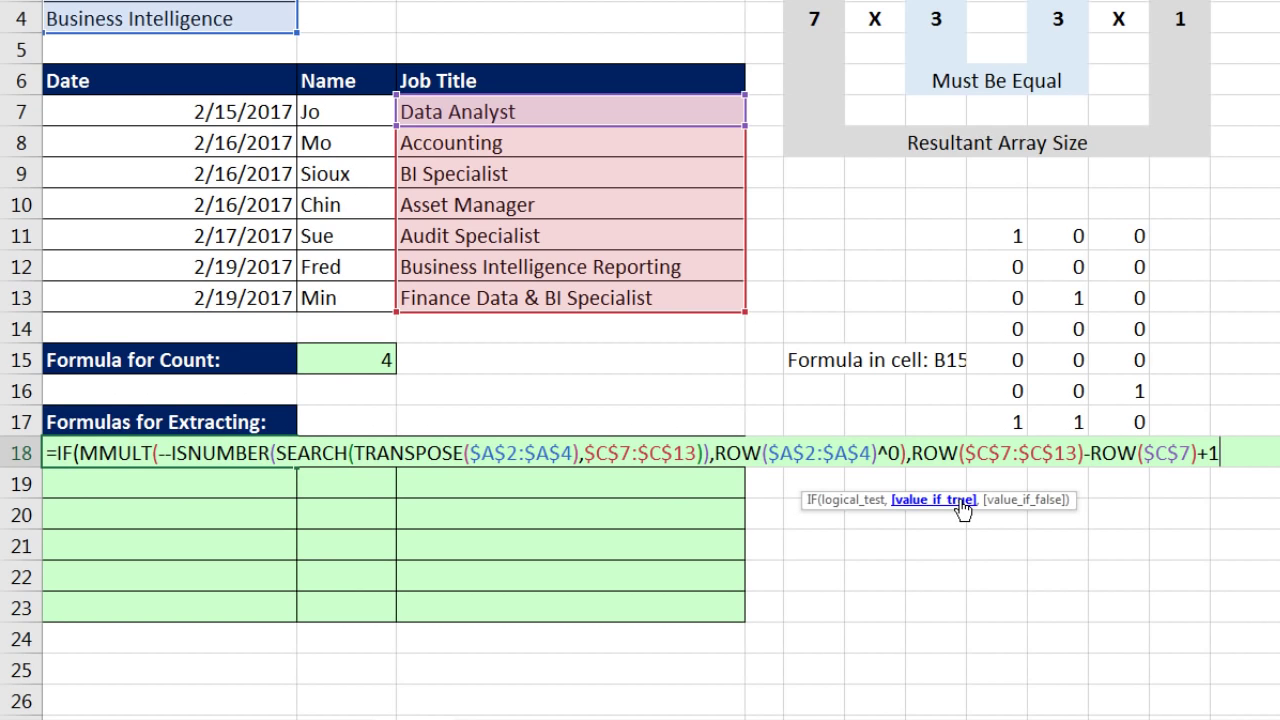
left_click(933, 499)
key("F9")
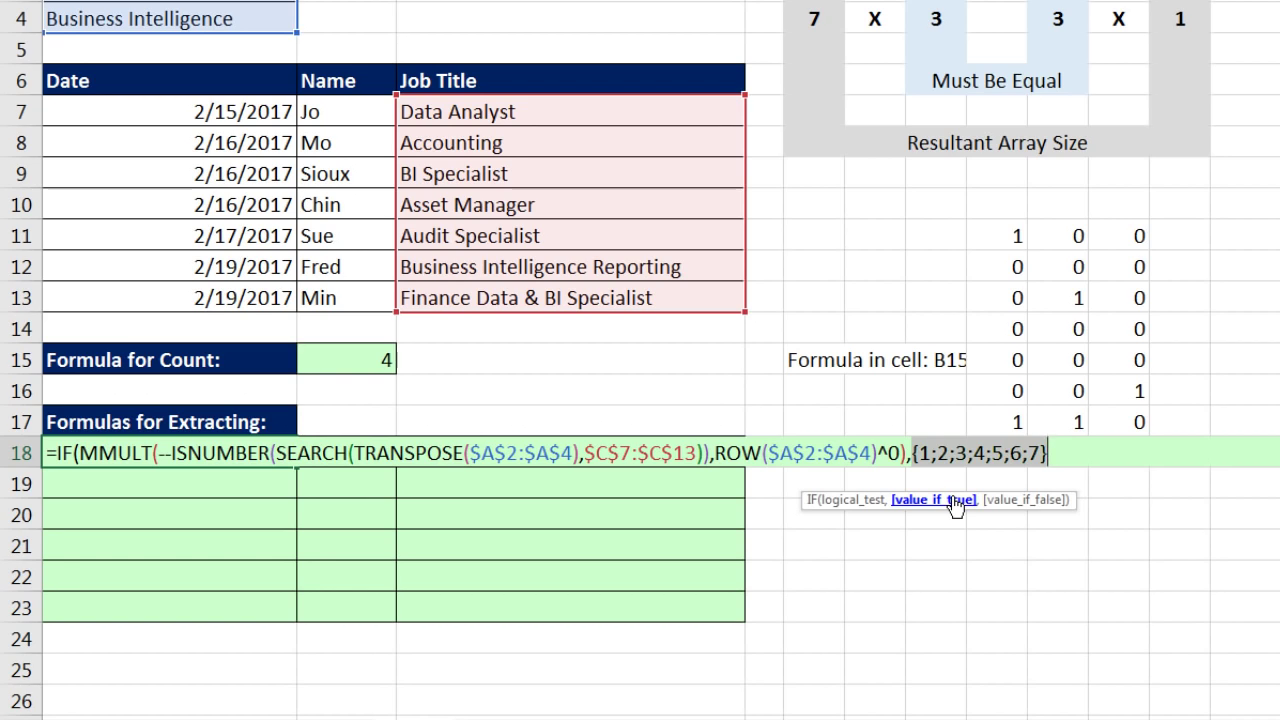
key("ctrl+z")
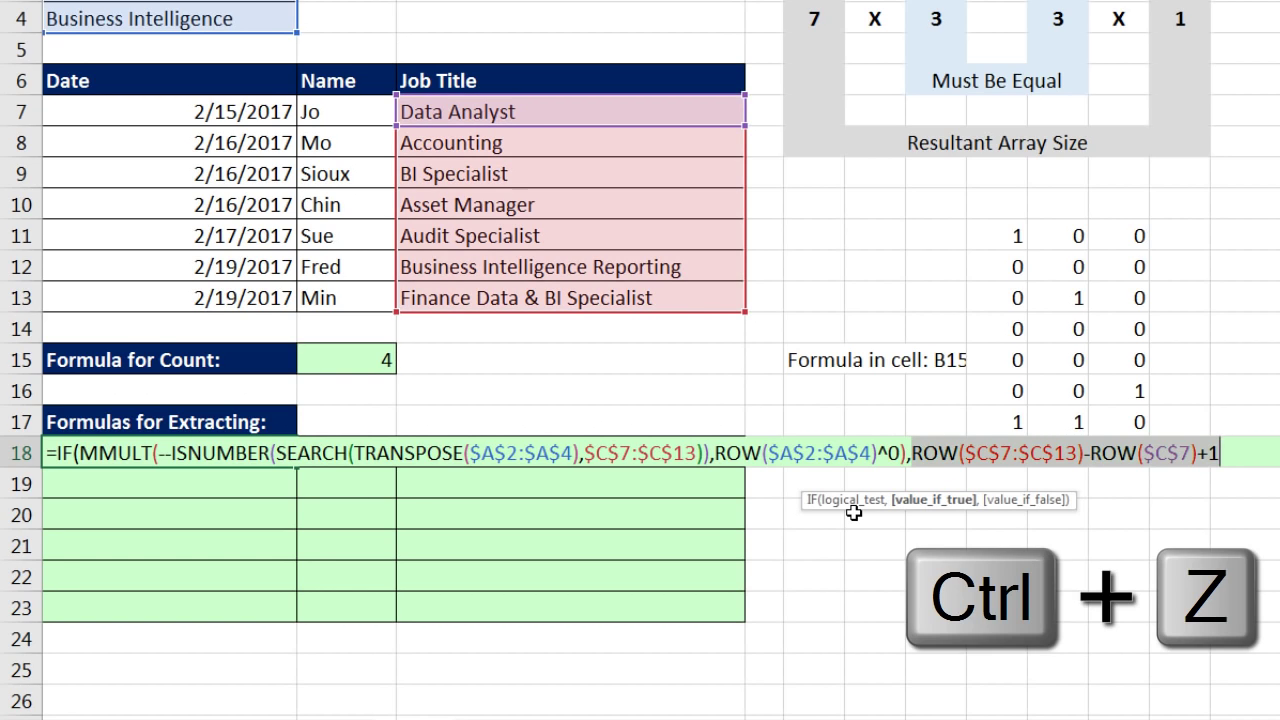
Review the IF arguments, close the IF function in A18, evaluate it in place, and undo the evaluation
left_click(852, 502)
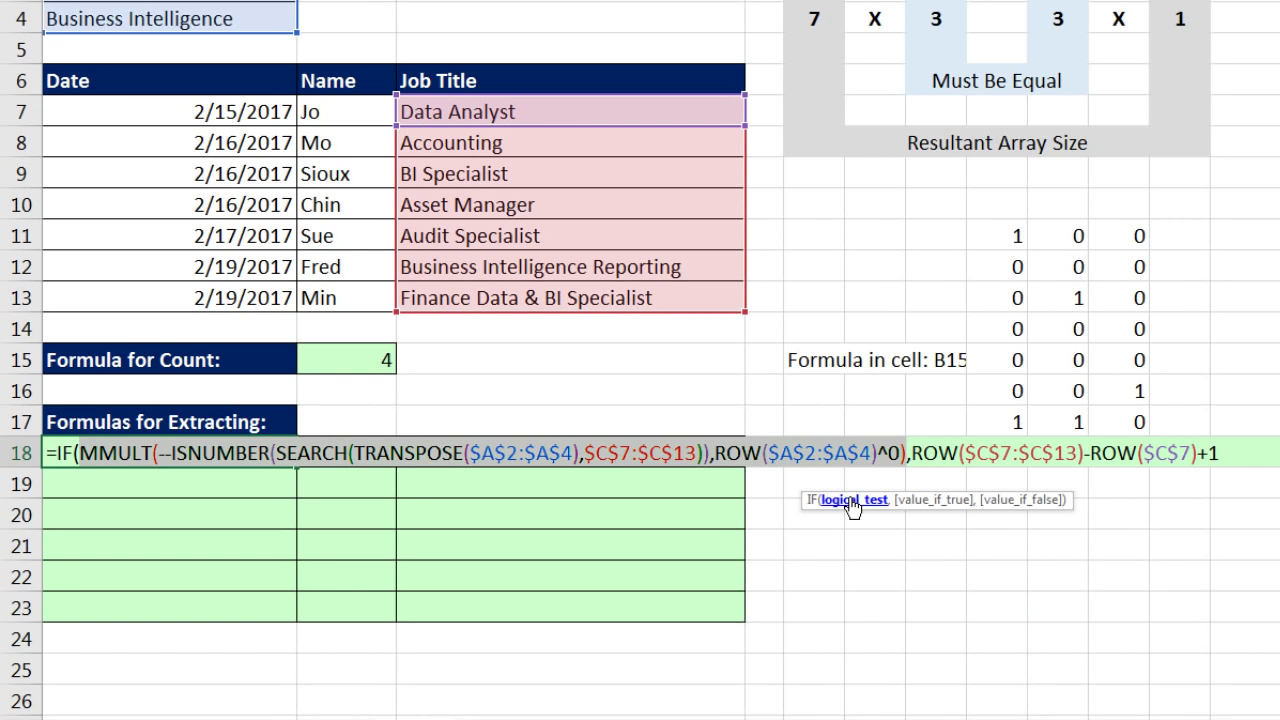
left_click(934, 499)
left_click(1230, 449)
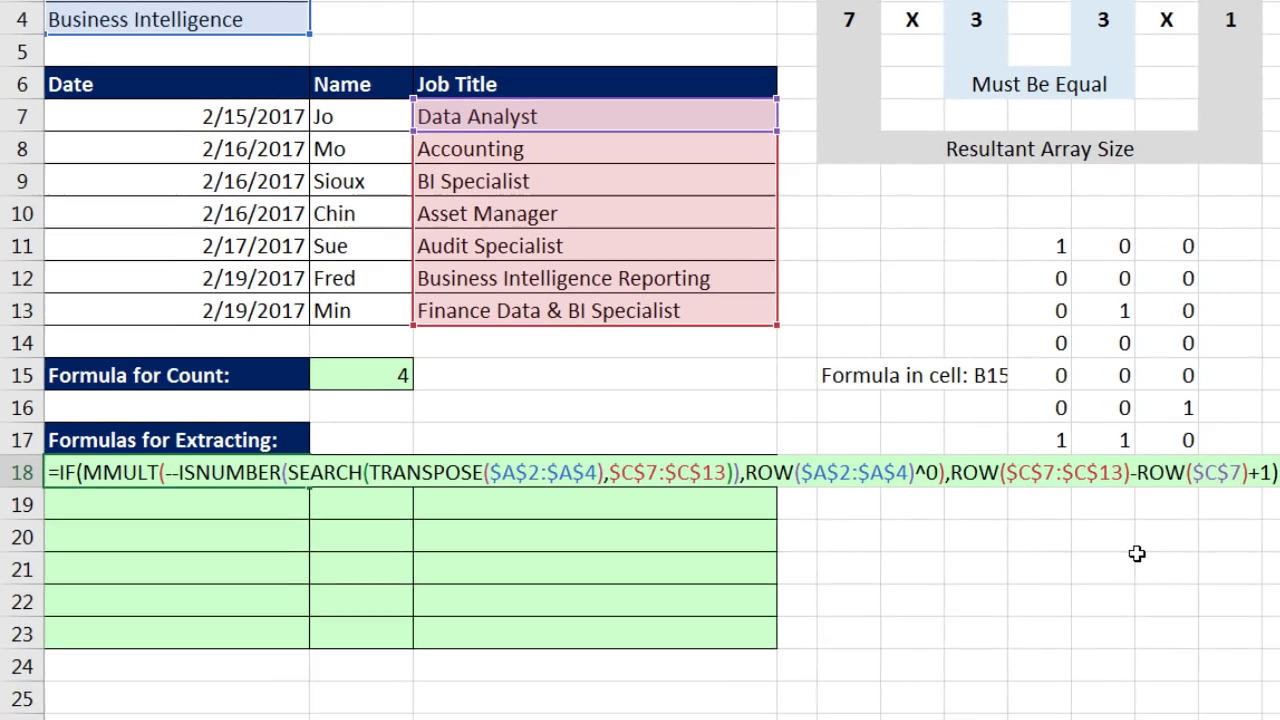
key("F9")
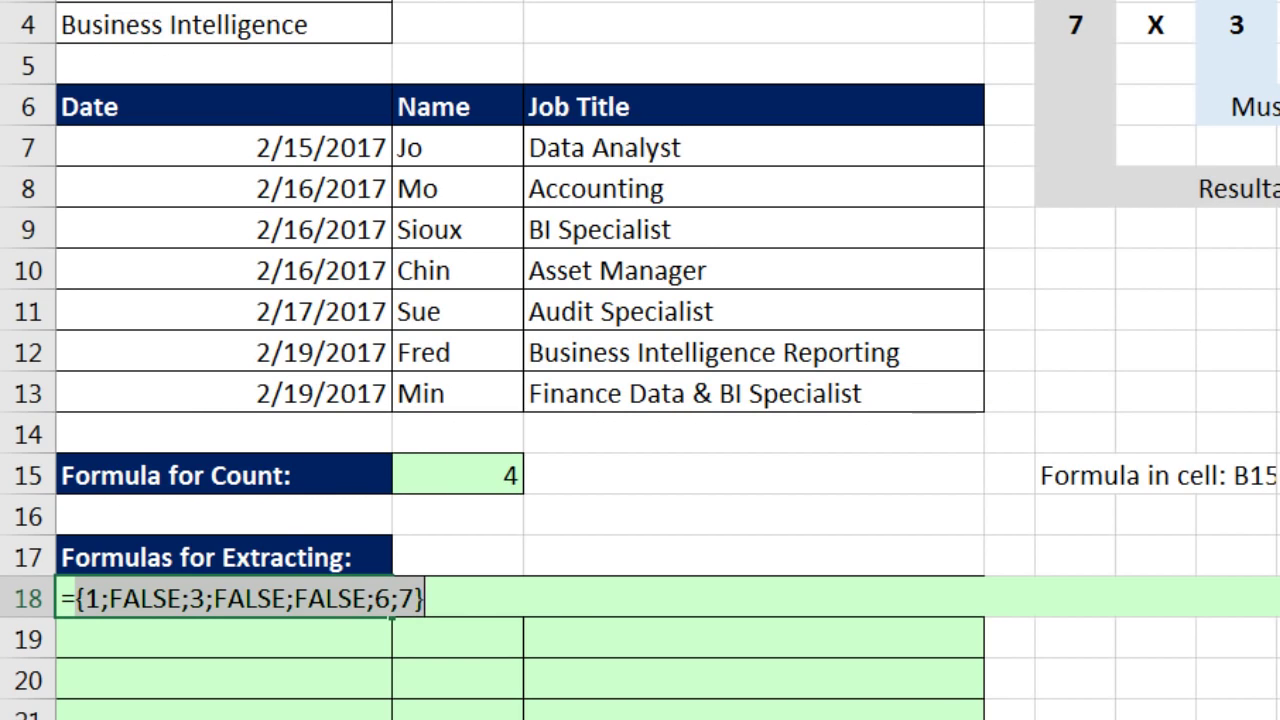
key("ctrl+z")
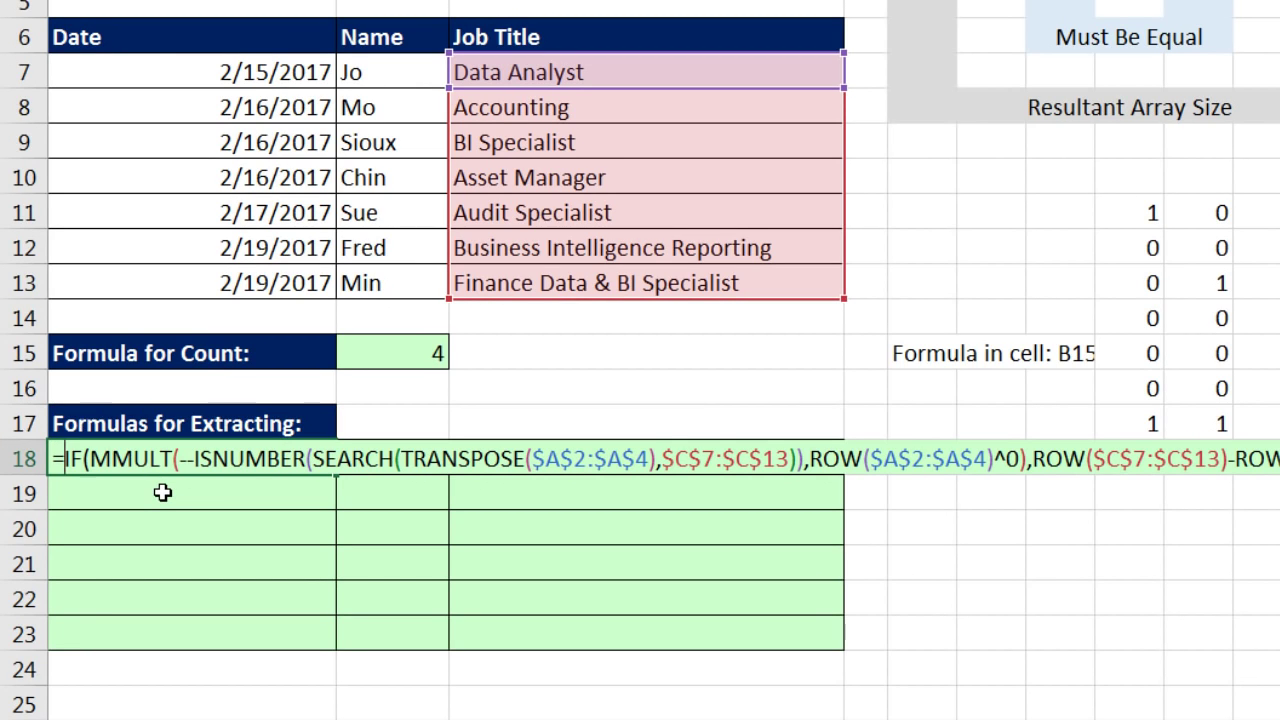
Wrap A18's IF expression in the SMALL function as its array argument
type("sm")
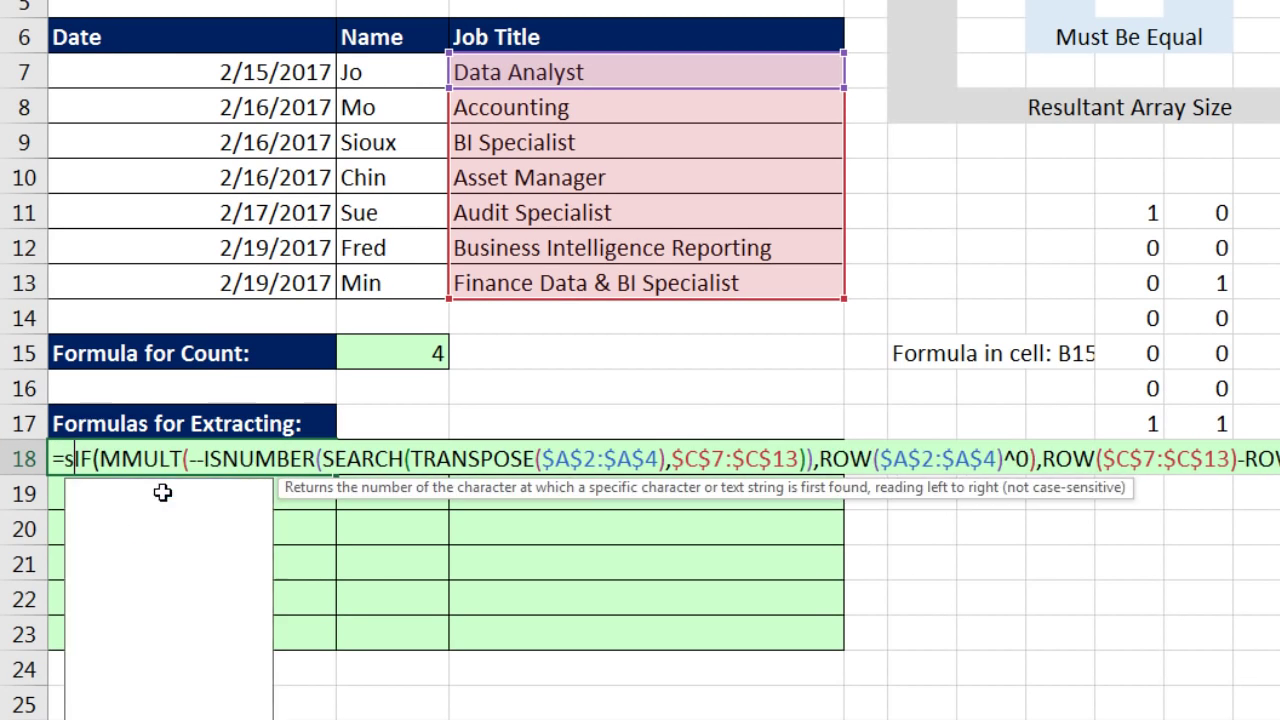
key("Tab")
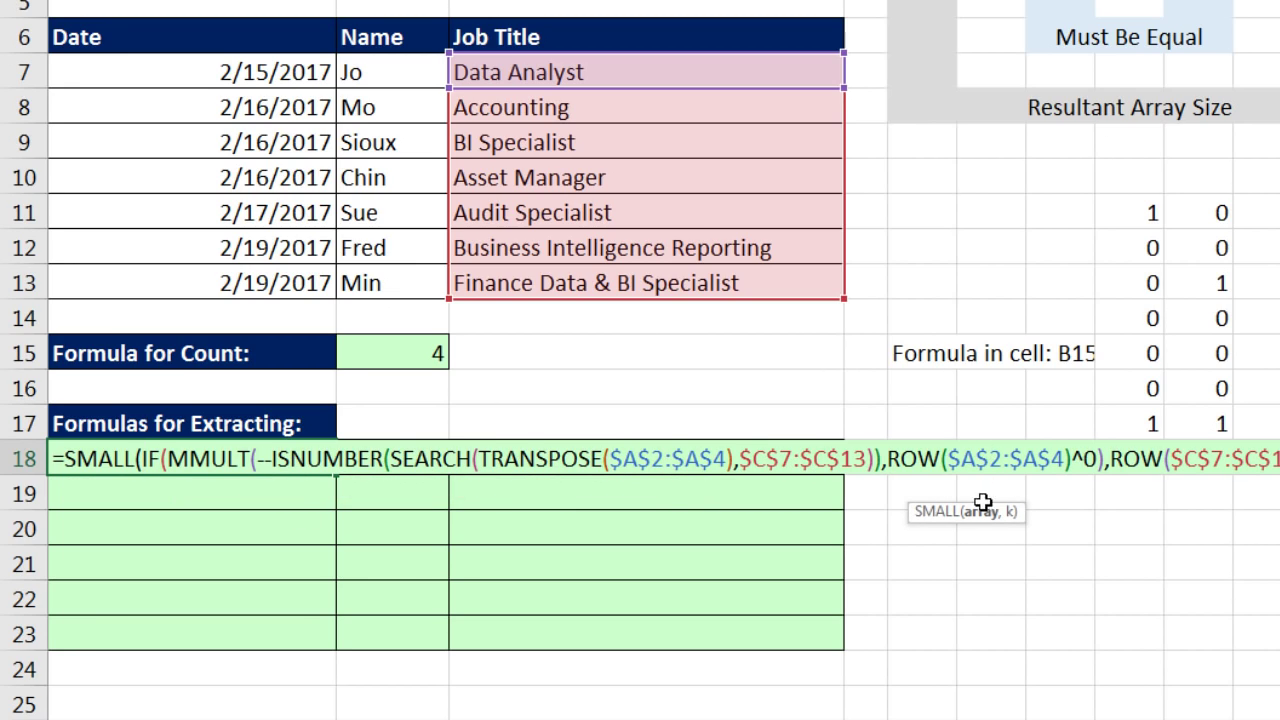
left_click(948, 512)
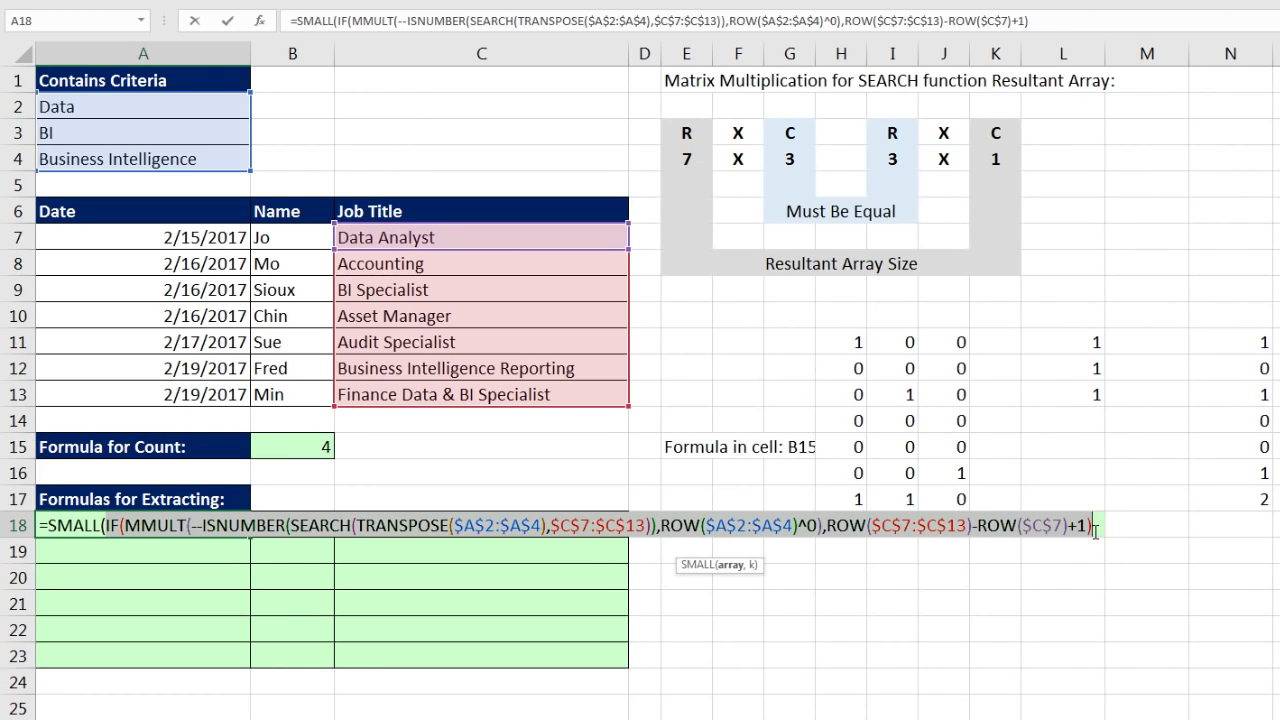
left_click(1095, 527)
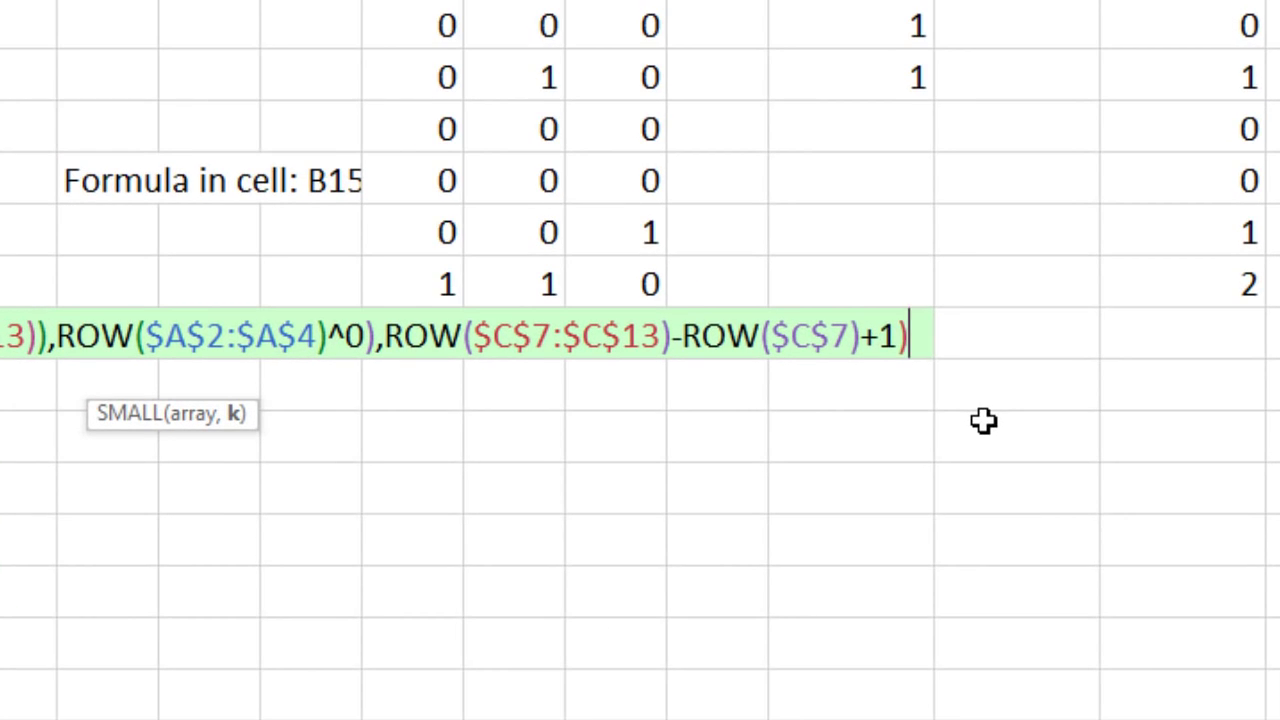
Enter ROWS(A$18:A18) as the k argument of SMALL in A18 and close the function
type(",")
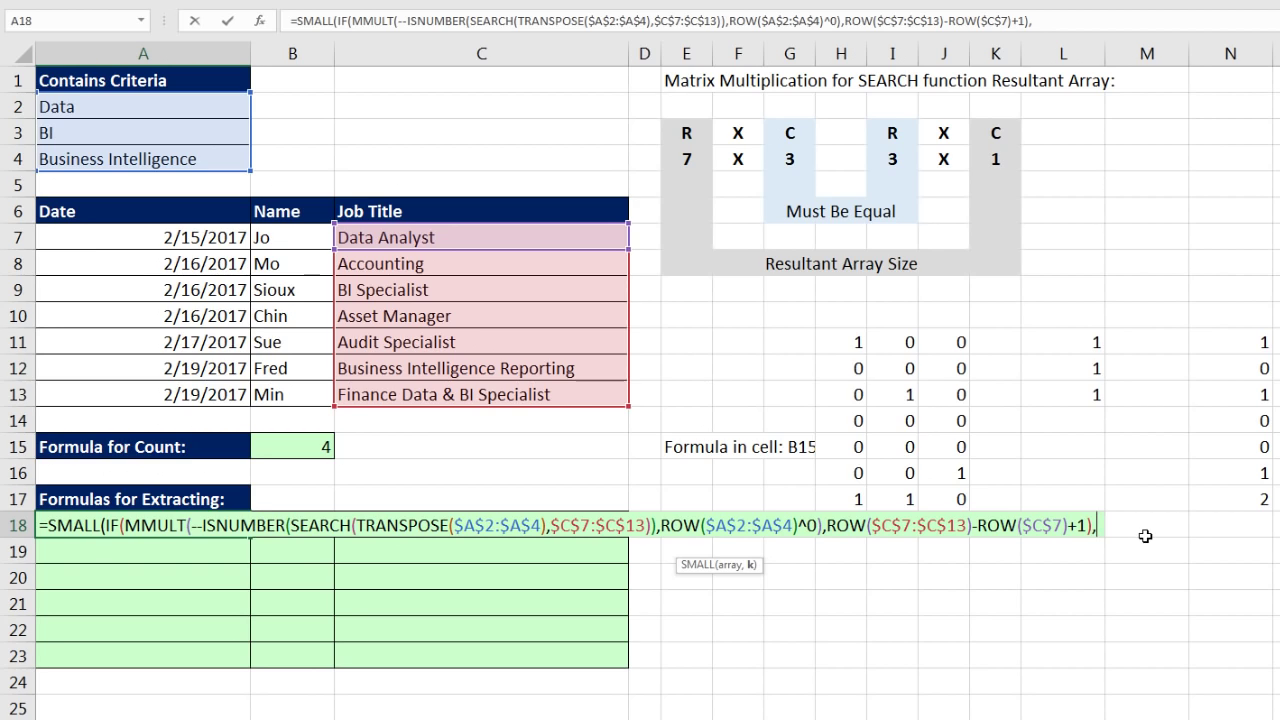
type("rows(")
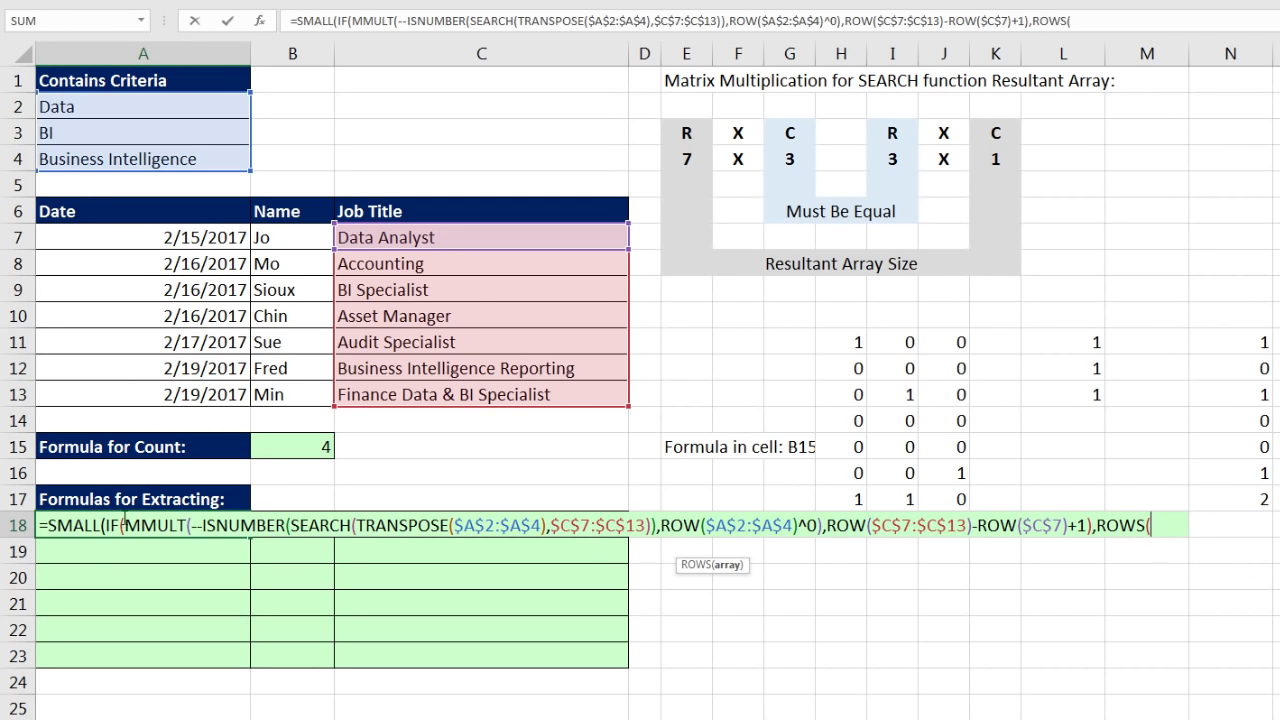
type("A$18:")
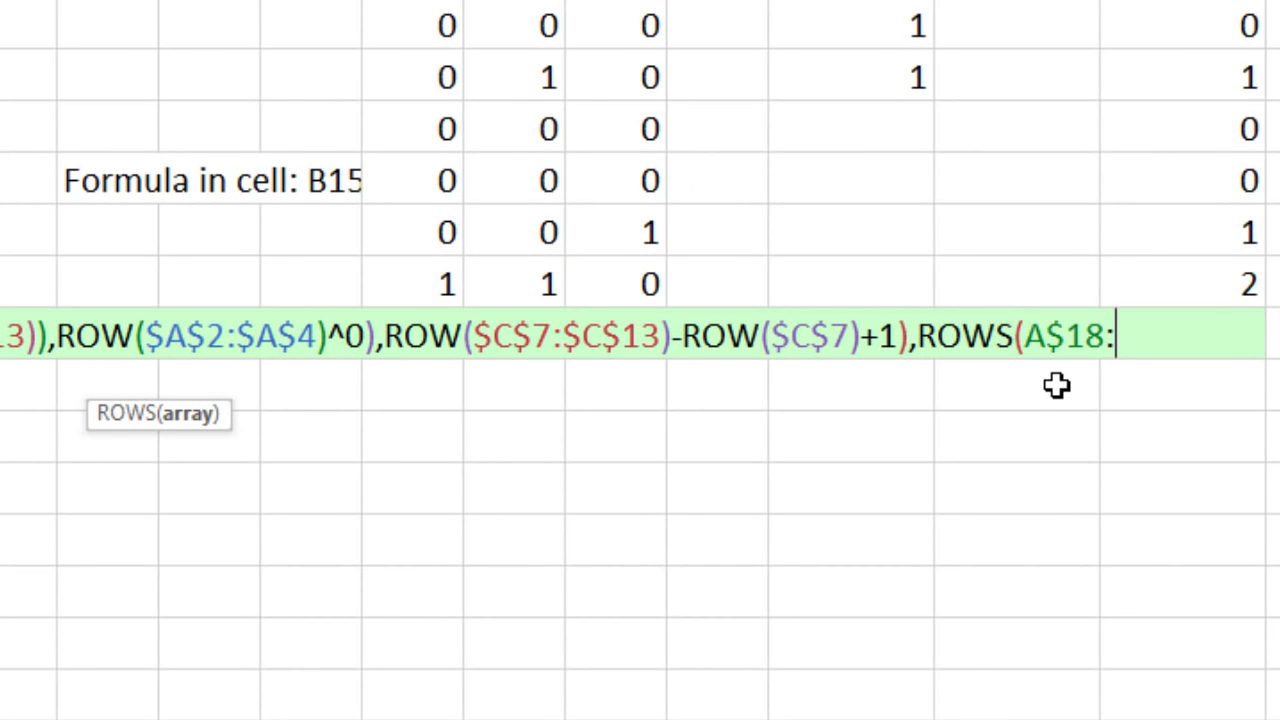
type("A18)")
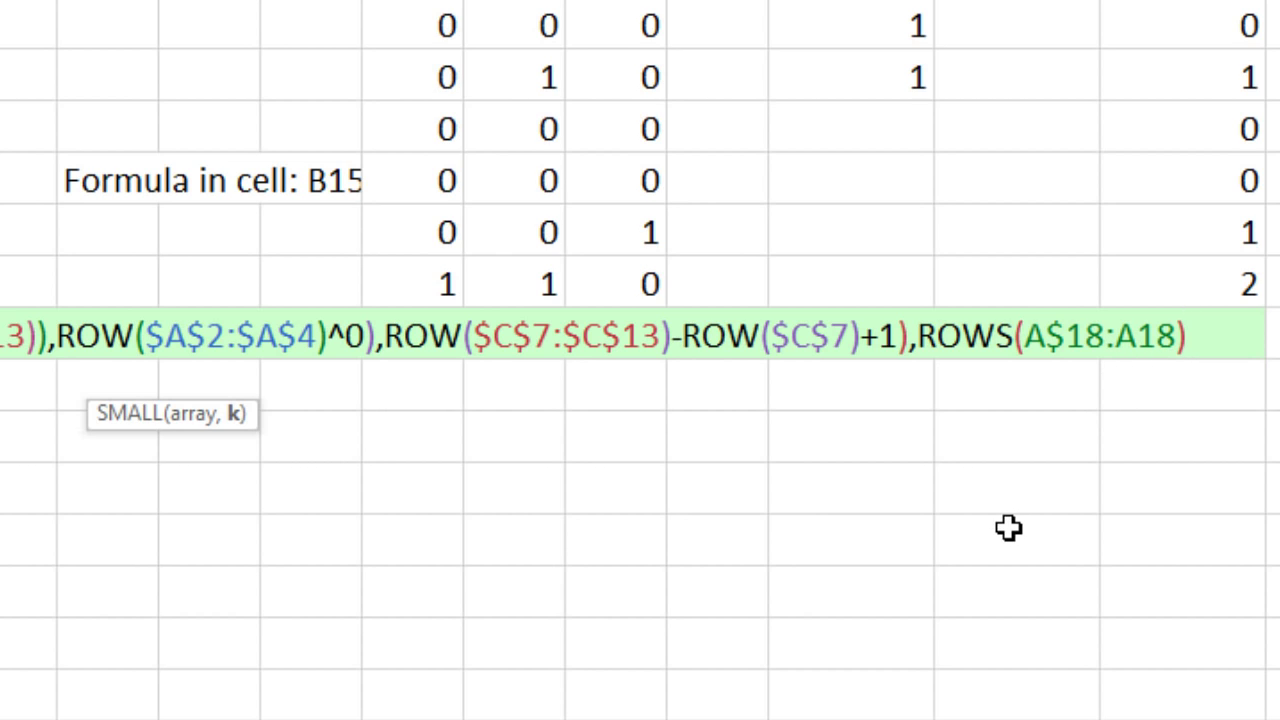
left_click(237, 414)
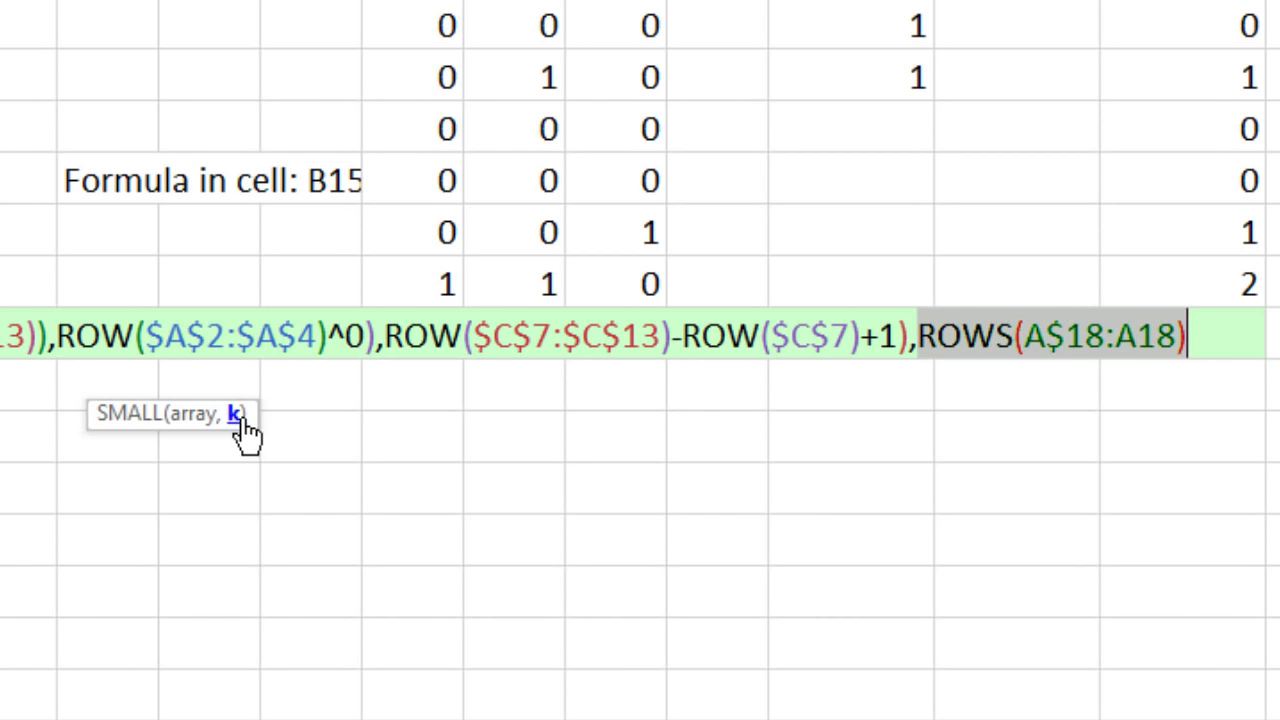
left_click(1233, 332)
type(")")
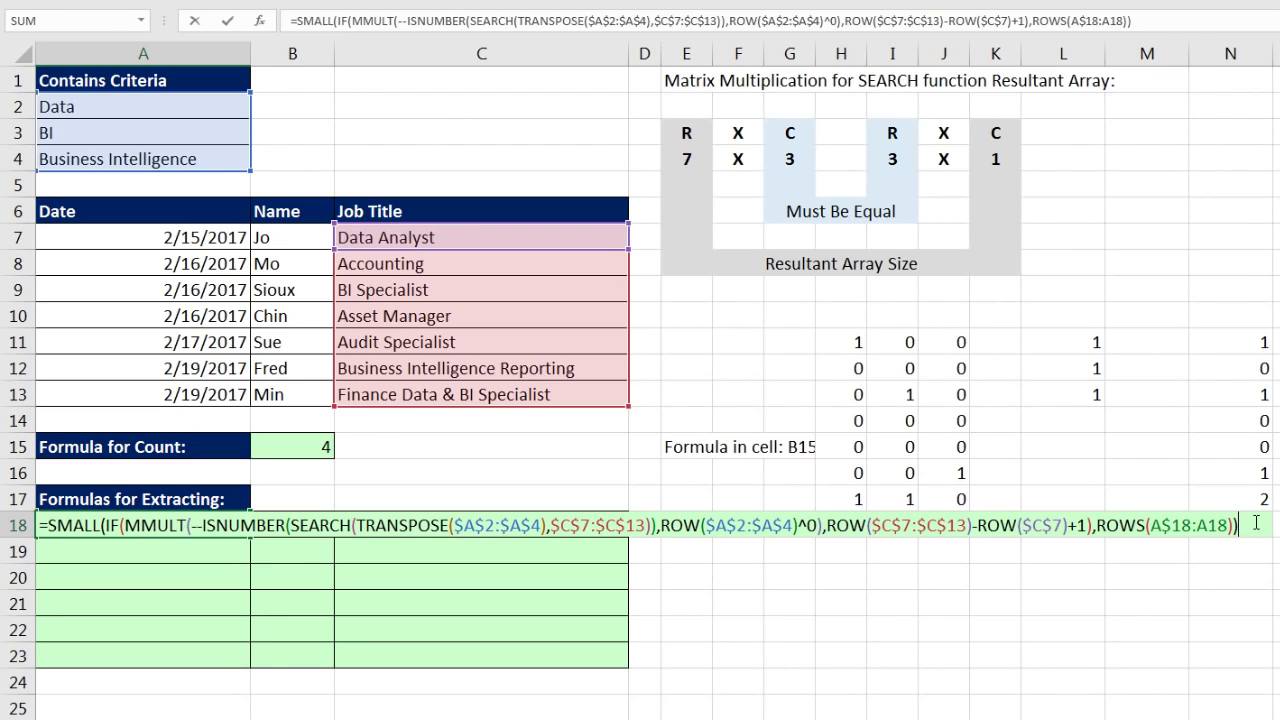
Enter the SMALL formula in A18 as an array formula
left_click(449, 526)
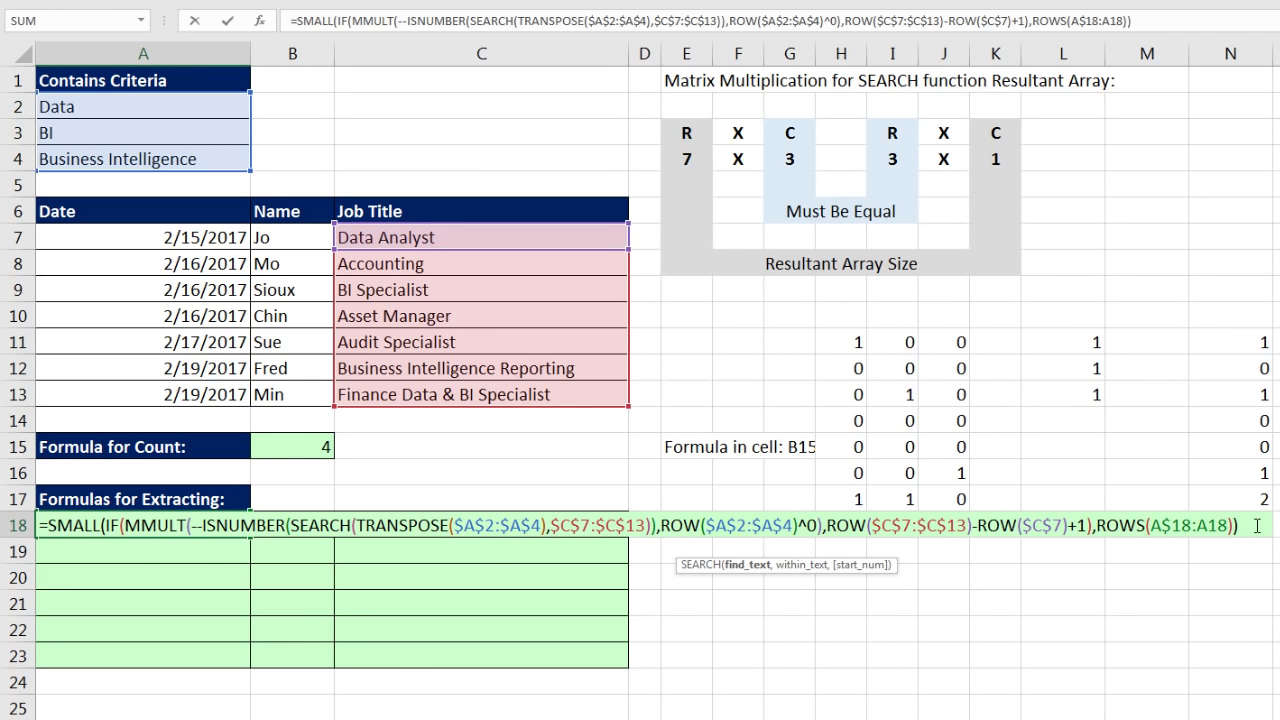
key("ctrl+shift+Return")
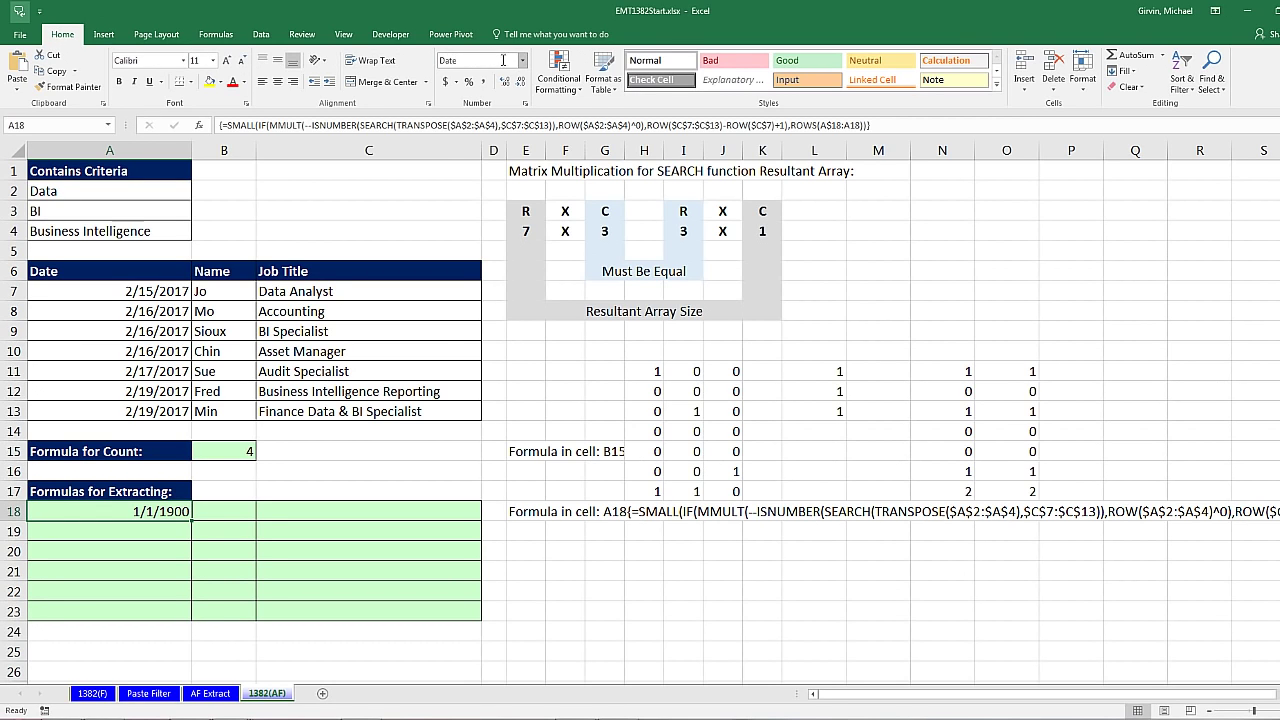
Apply the General number format to A18 and fill its formula across to column C and down to row 23
left_click(522, 65)
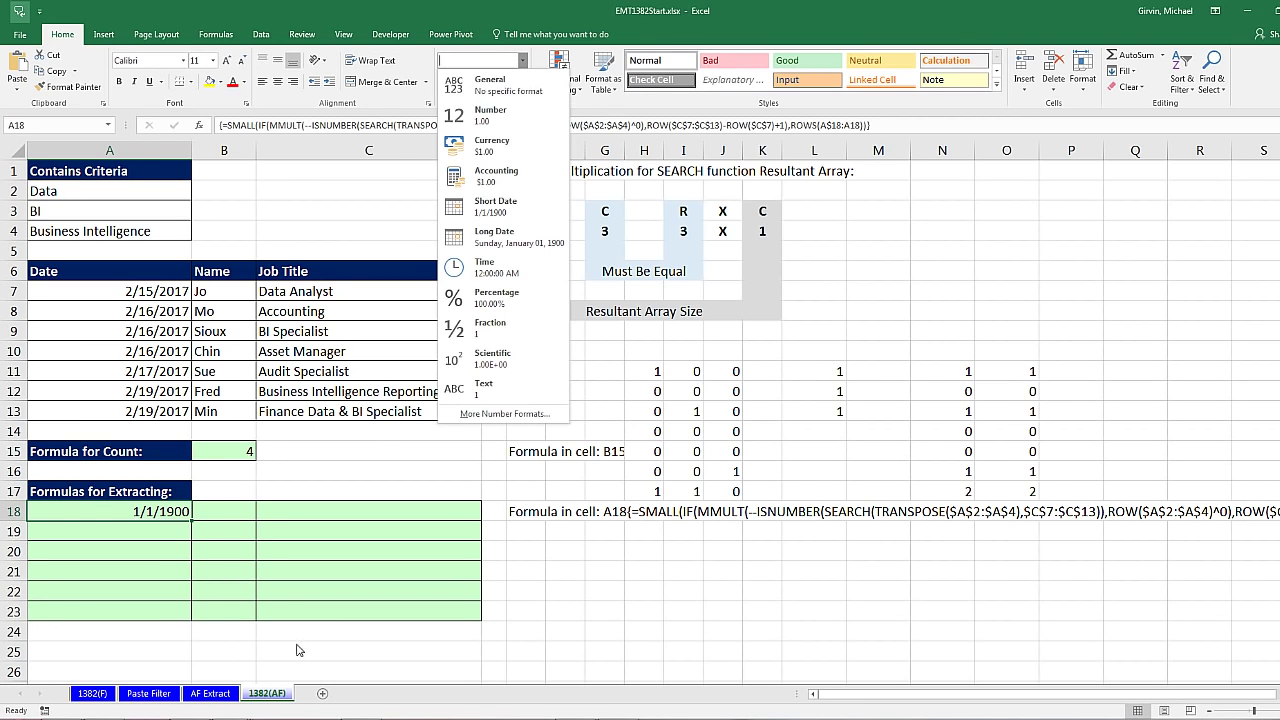
key("Escape")
key("ctrl+shift+grave")
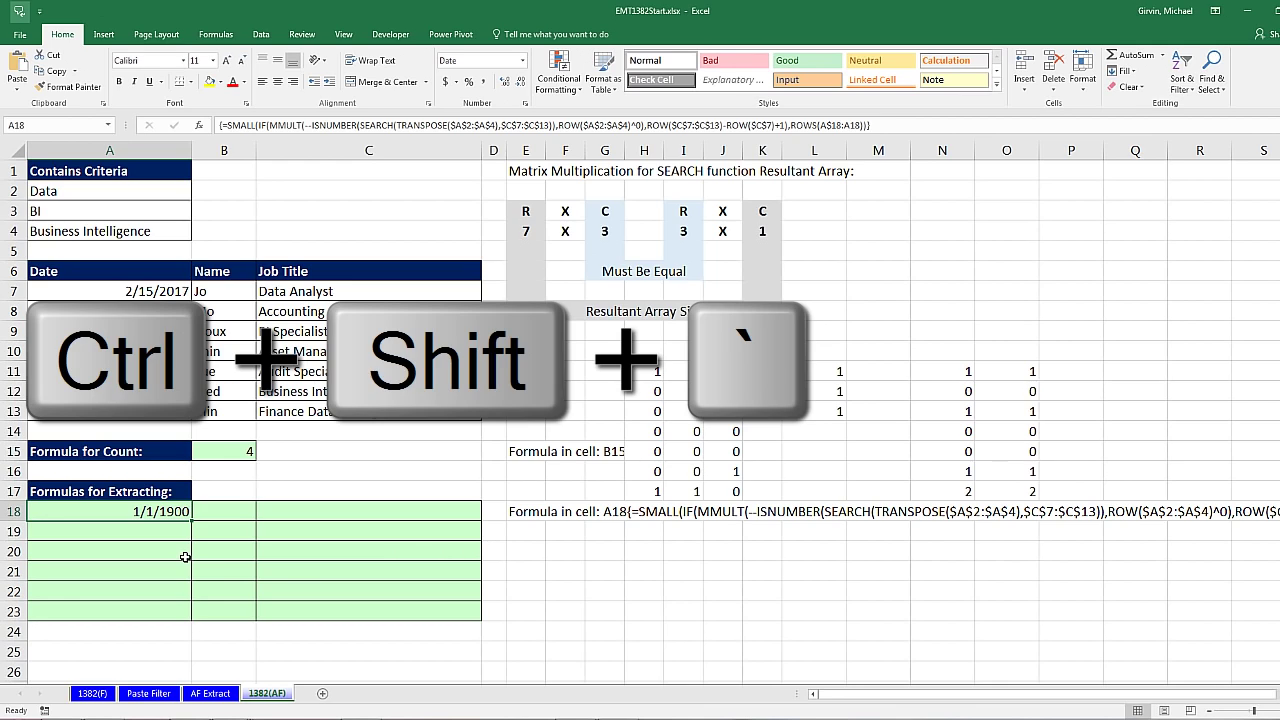
key("ctrl+shift+grave")
left_click_drag(192, 520, 482, 624)
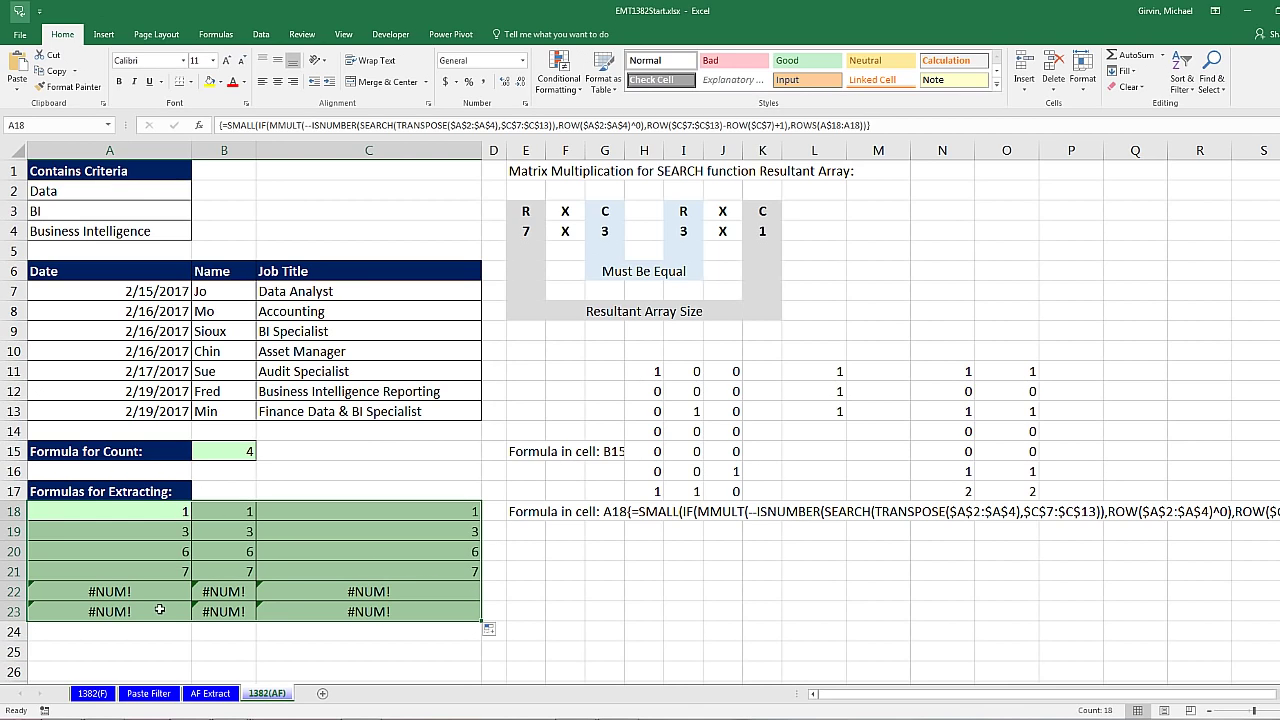
Wrap A18's SMALL expression in INDEX, with A$7:A$13 as the array and SMALL as the row_num argument
left_click(170, 511)
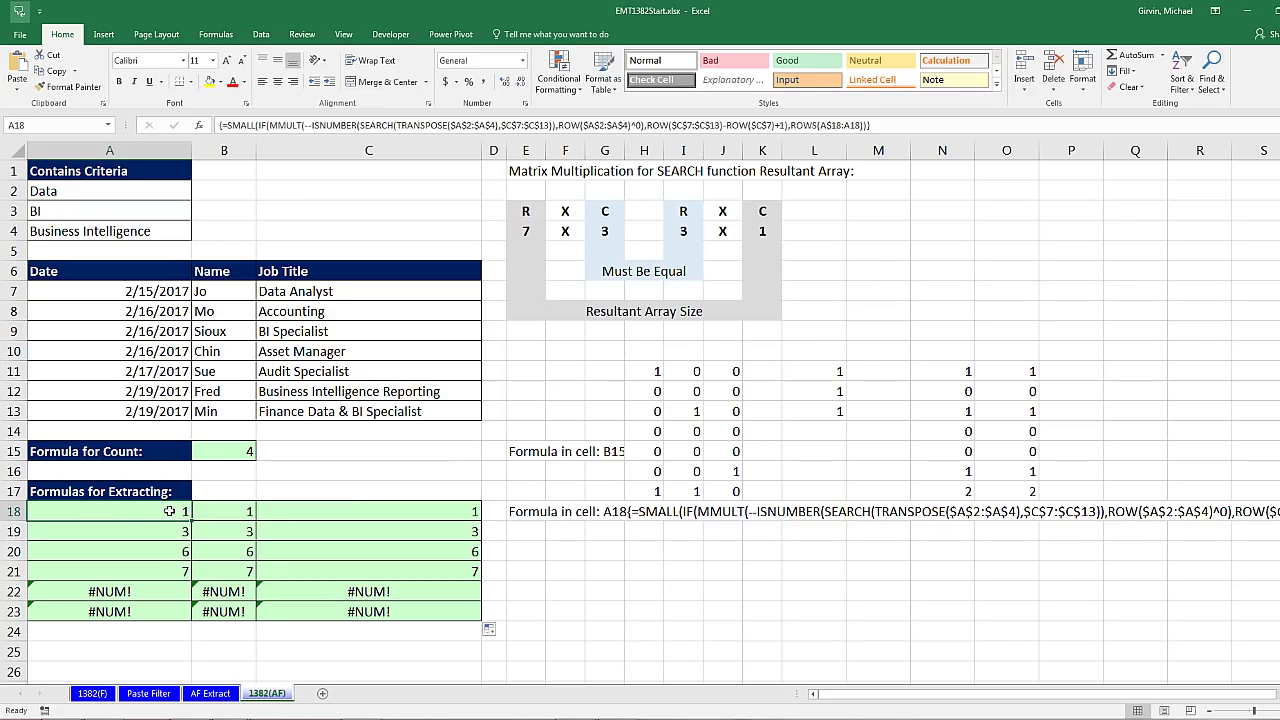
key("F2")
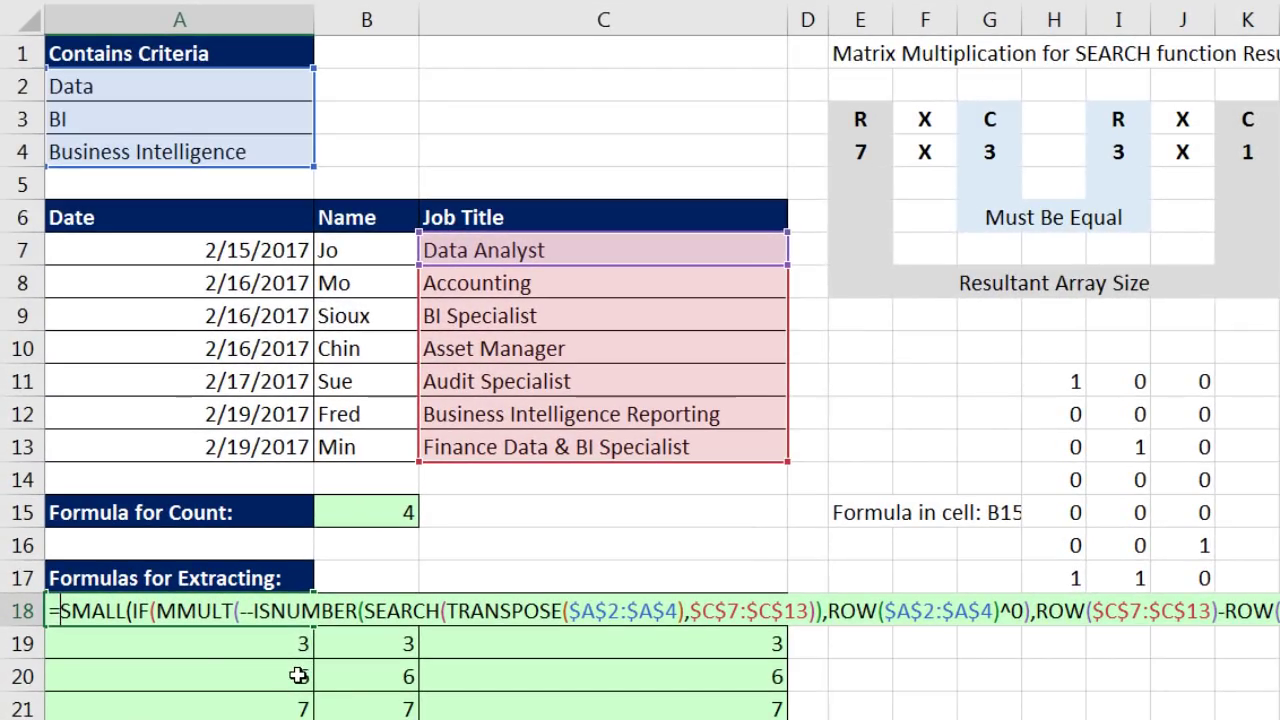
type("in")
key("Tab")
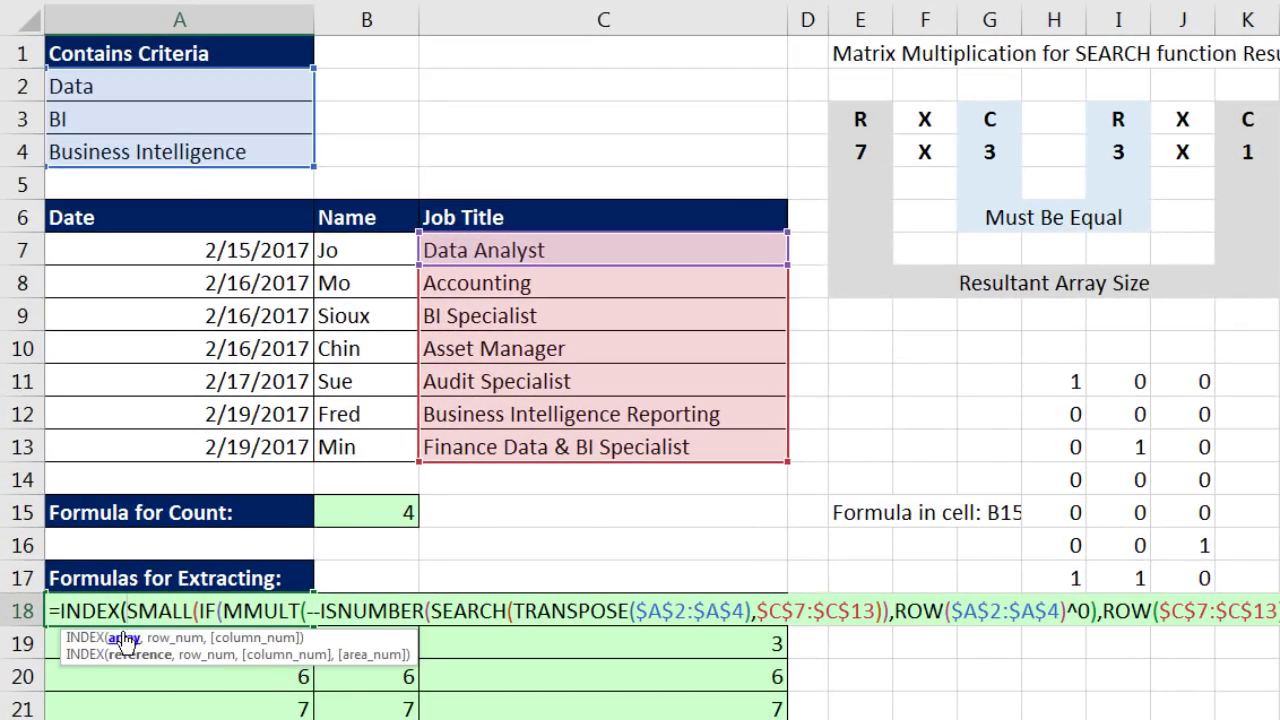
left_click_drag(185, 245, 190, 435)
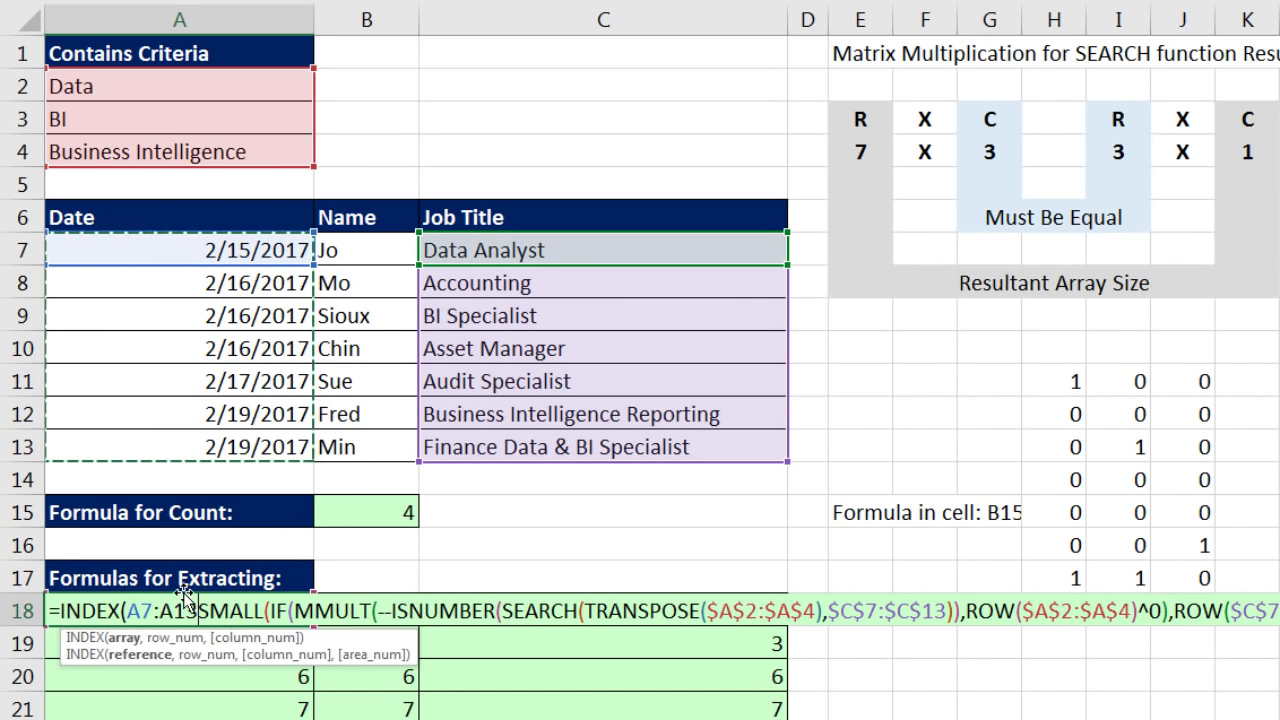
key("F4")
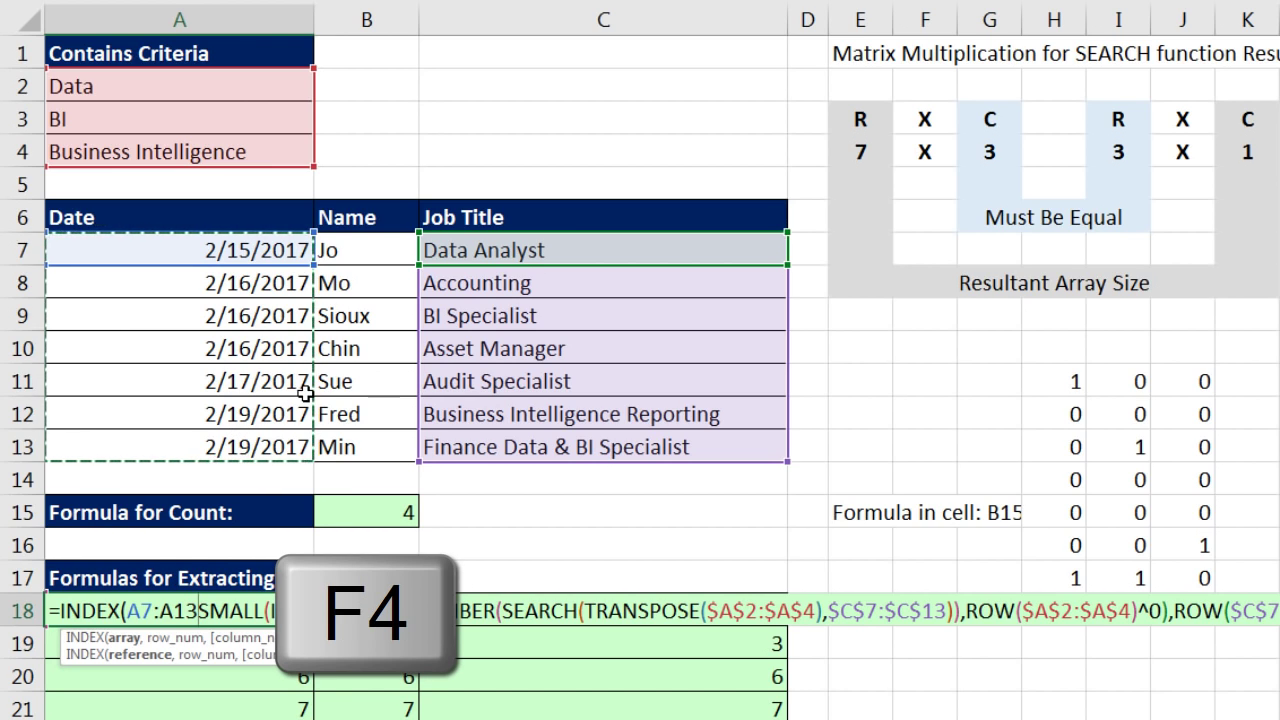
key("F4")
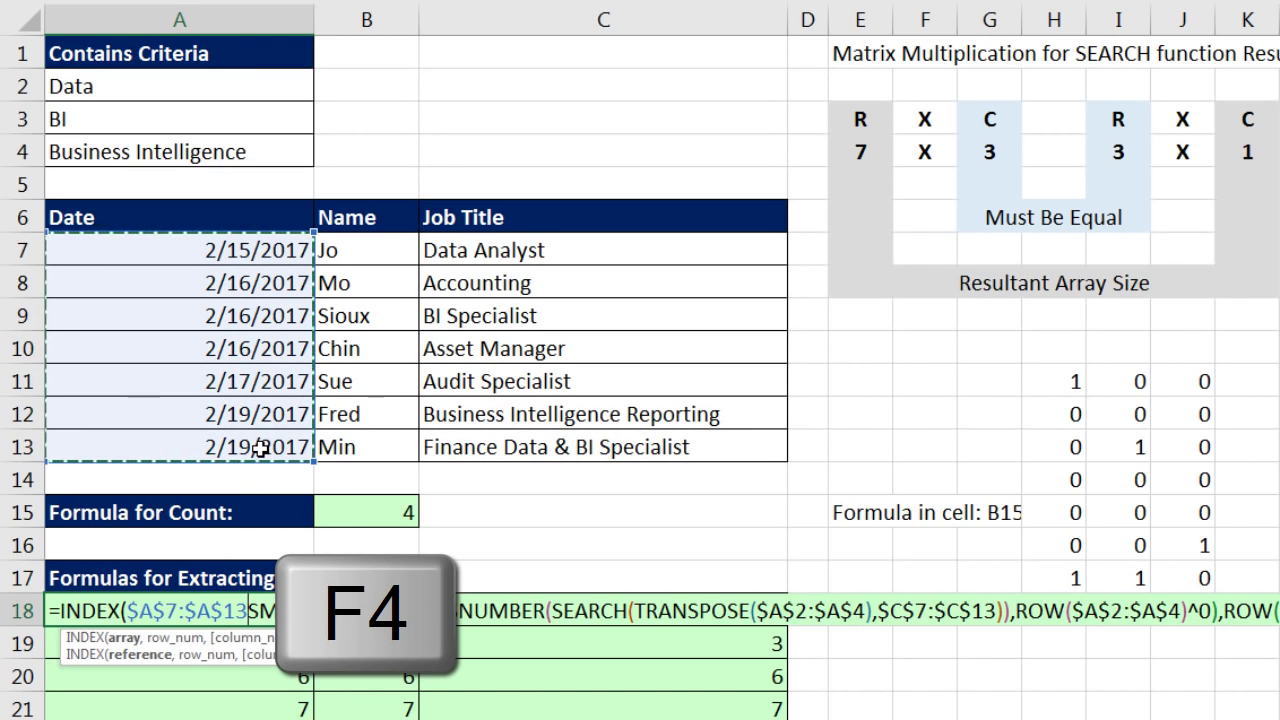
key("F4")
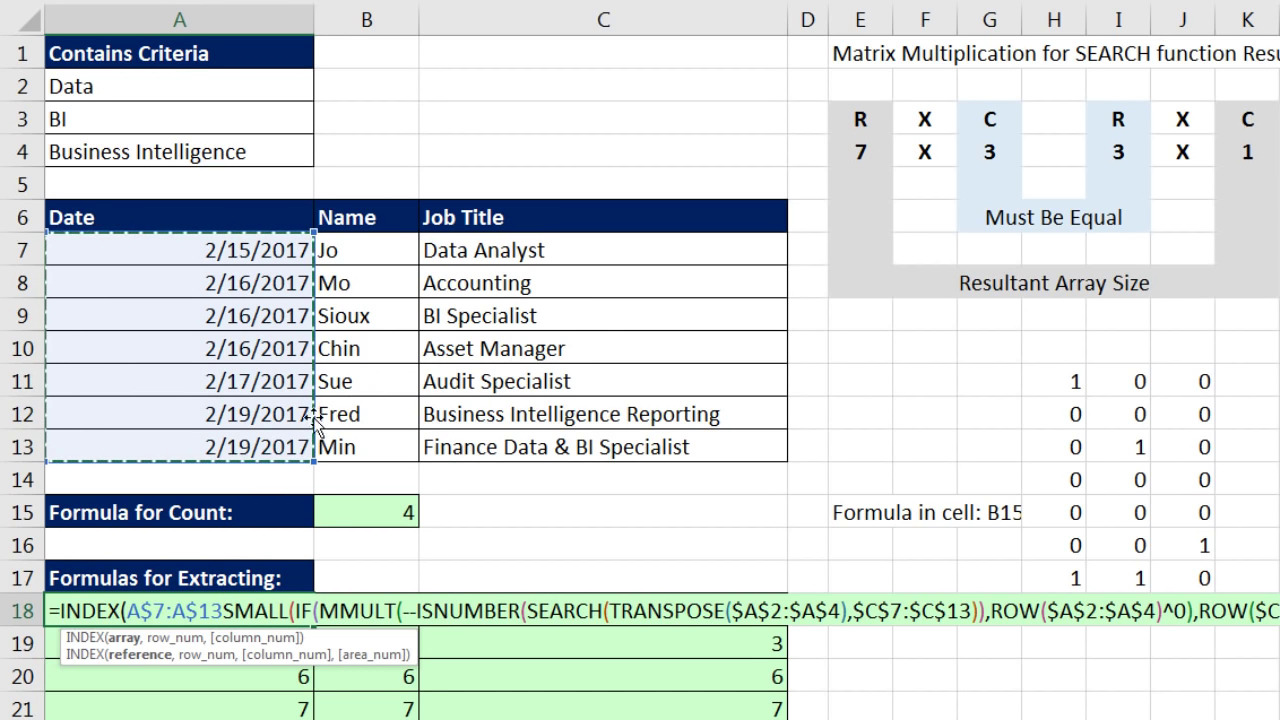
type(",")
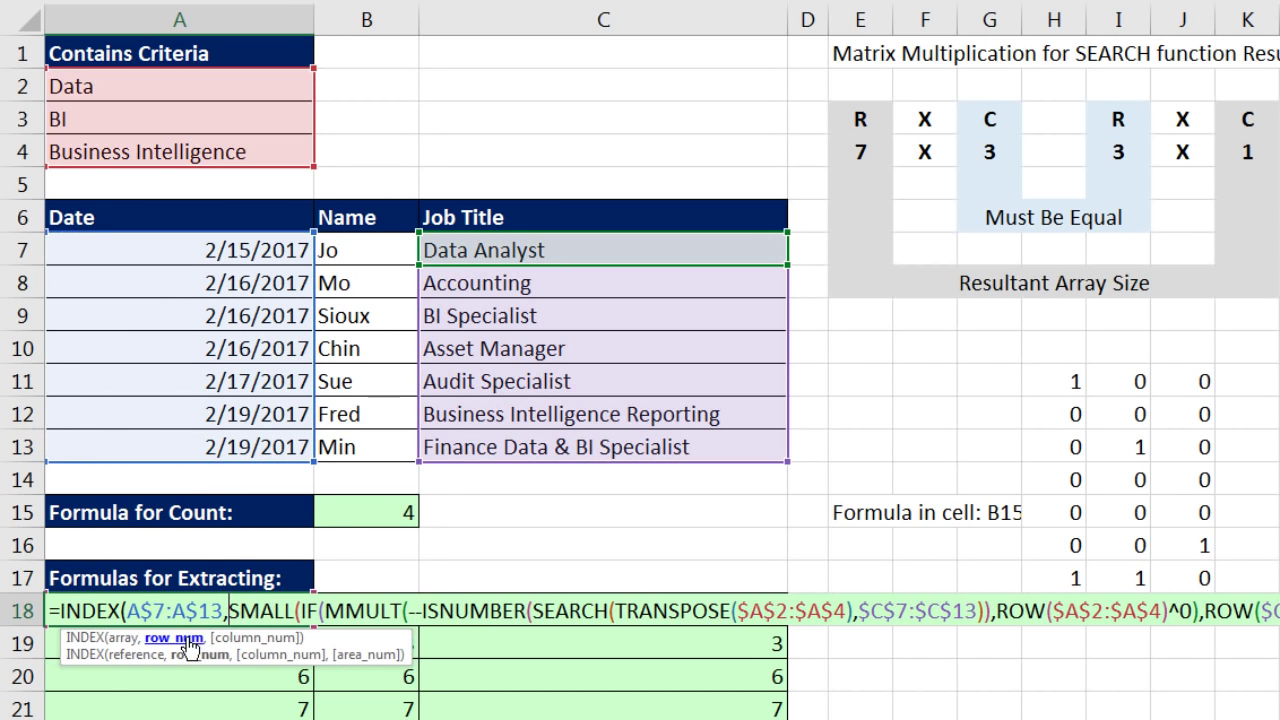
left_click(187, 641)
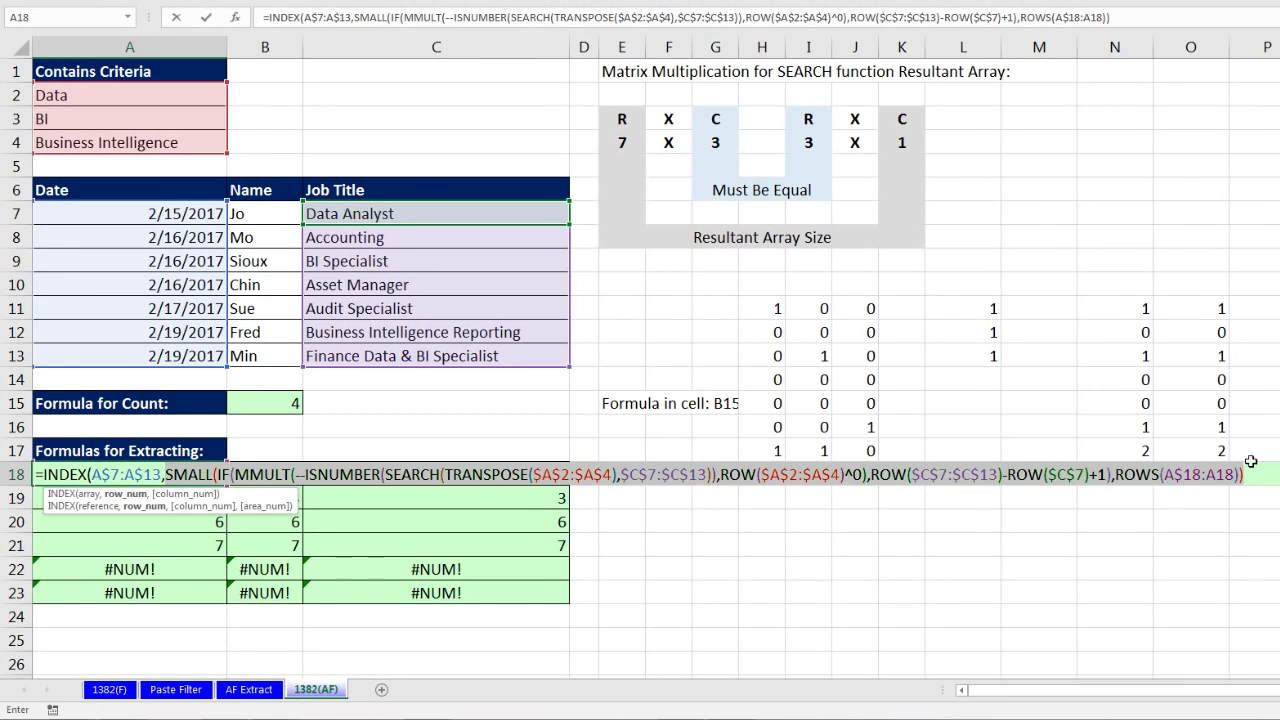
Close the INDEX function, enter A18 as an array formula, and fill it through A18:C23
left_click(1258, 477)
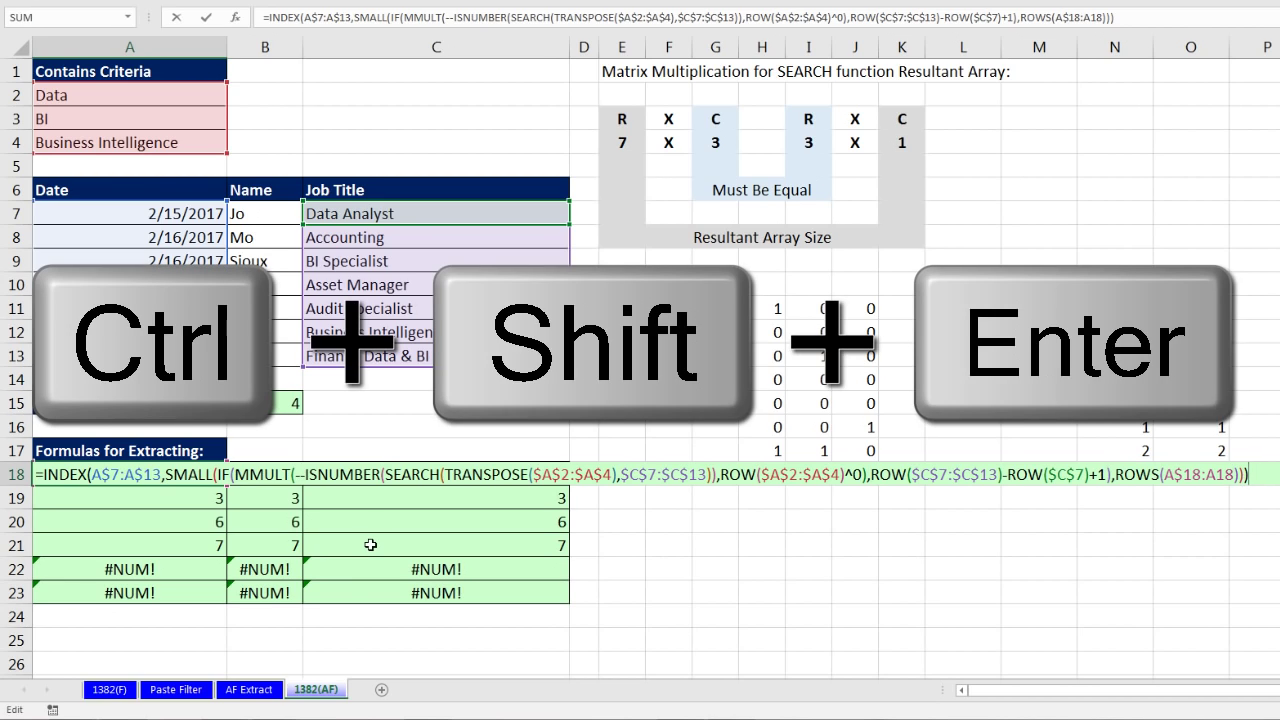
key("ctrl+shift+Return")
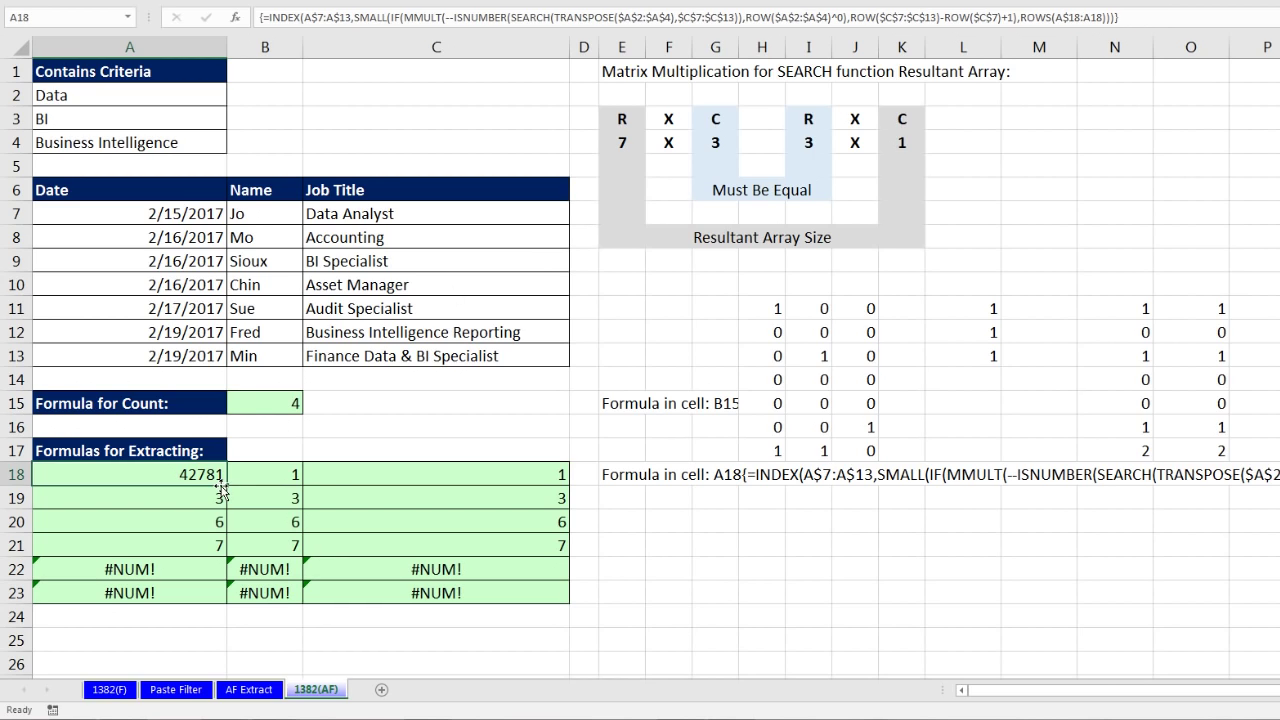
left_click_drag(229, 486, 567, 484)
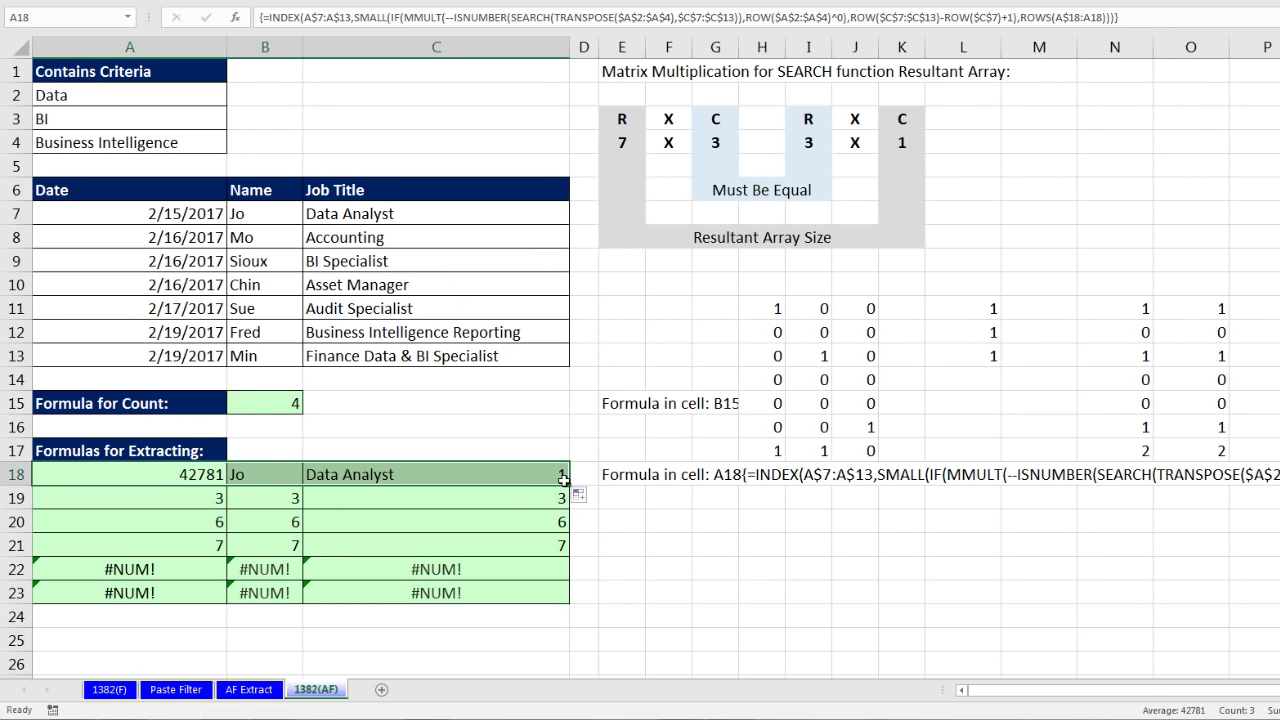
double_click(569, 485)
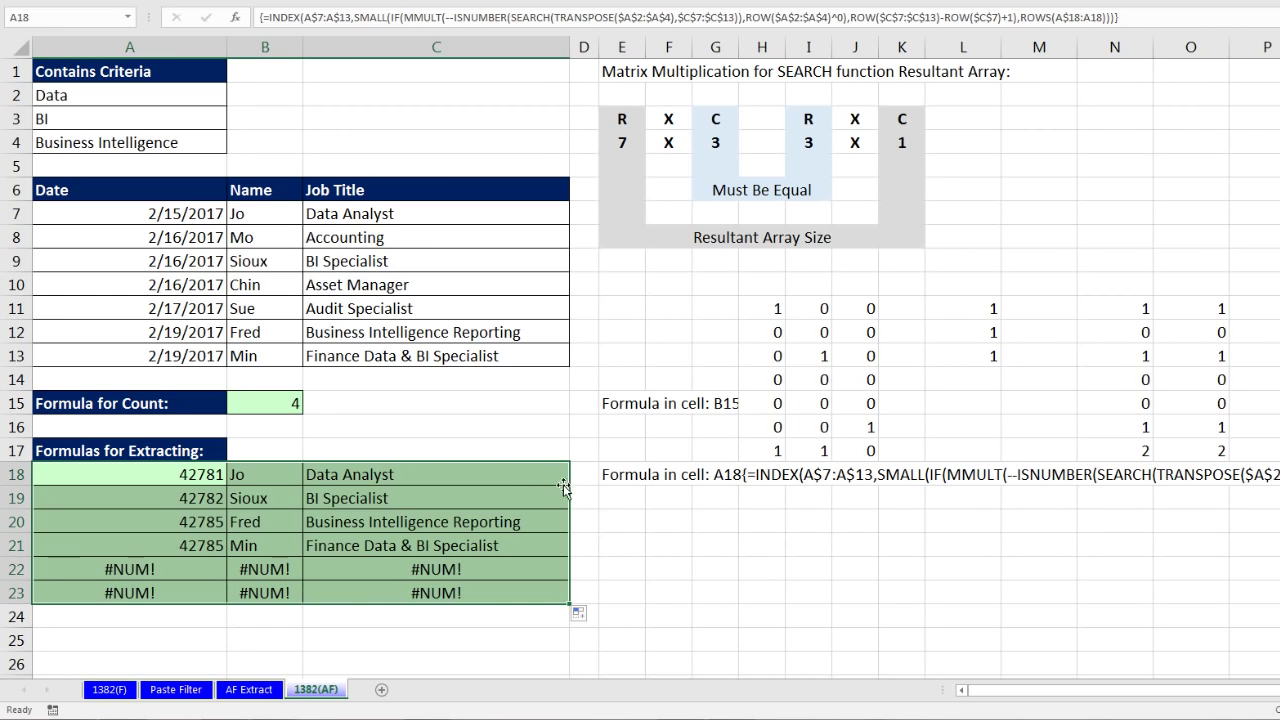
Wrap A18's INDEX formula in the IFERROR function and select its whole value argument
left_click(214, 473)
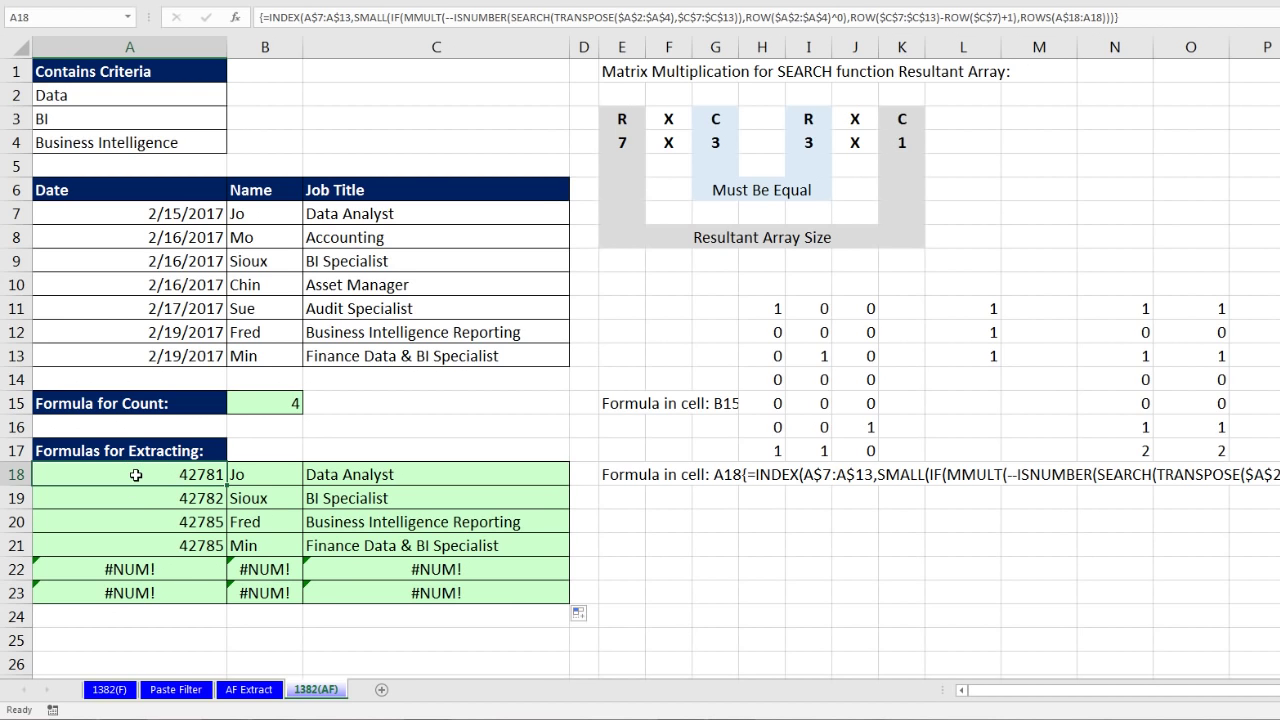
key("F2")
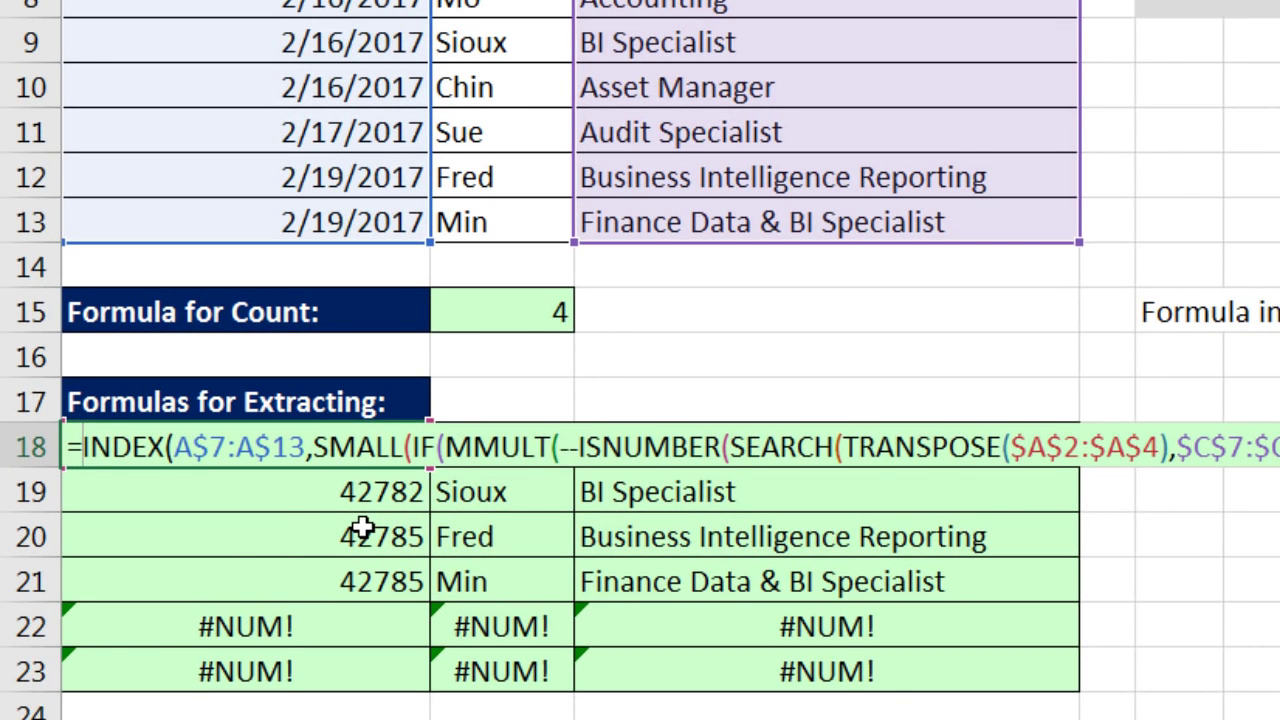
type("if")
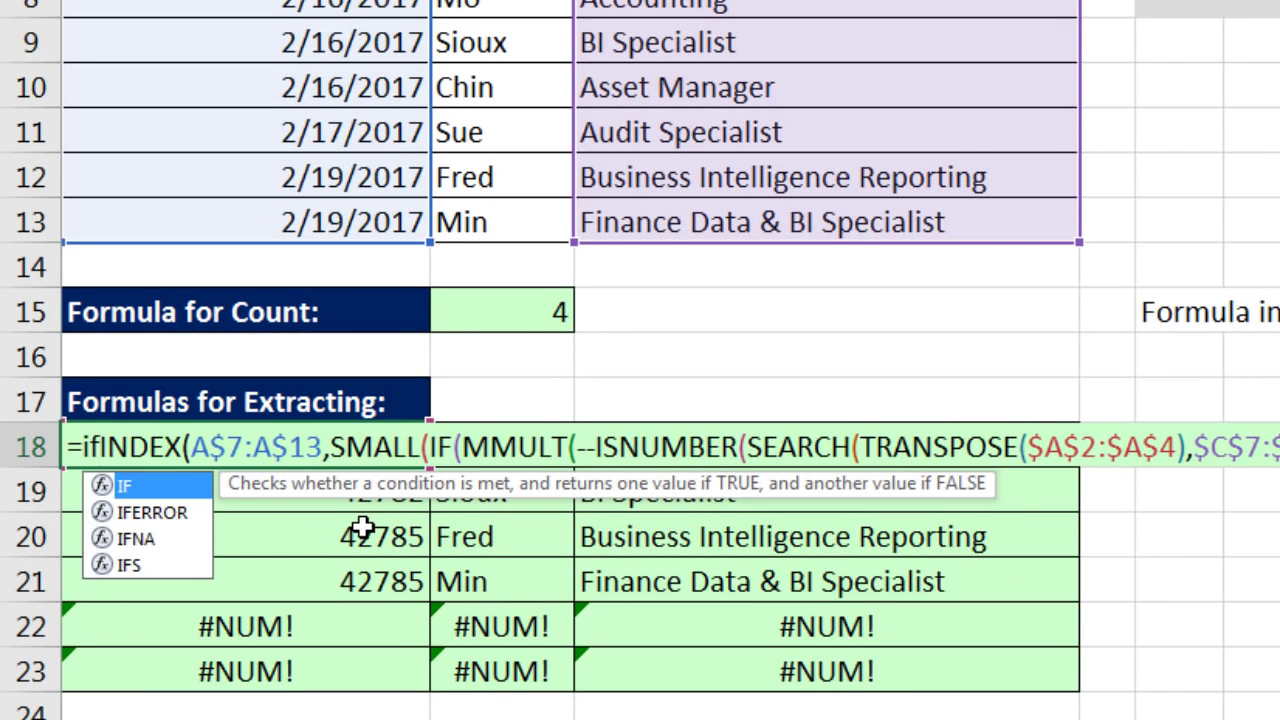
key("Down")
key("Tab")
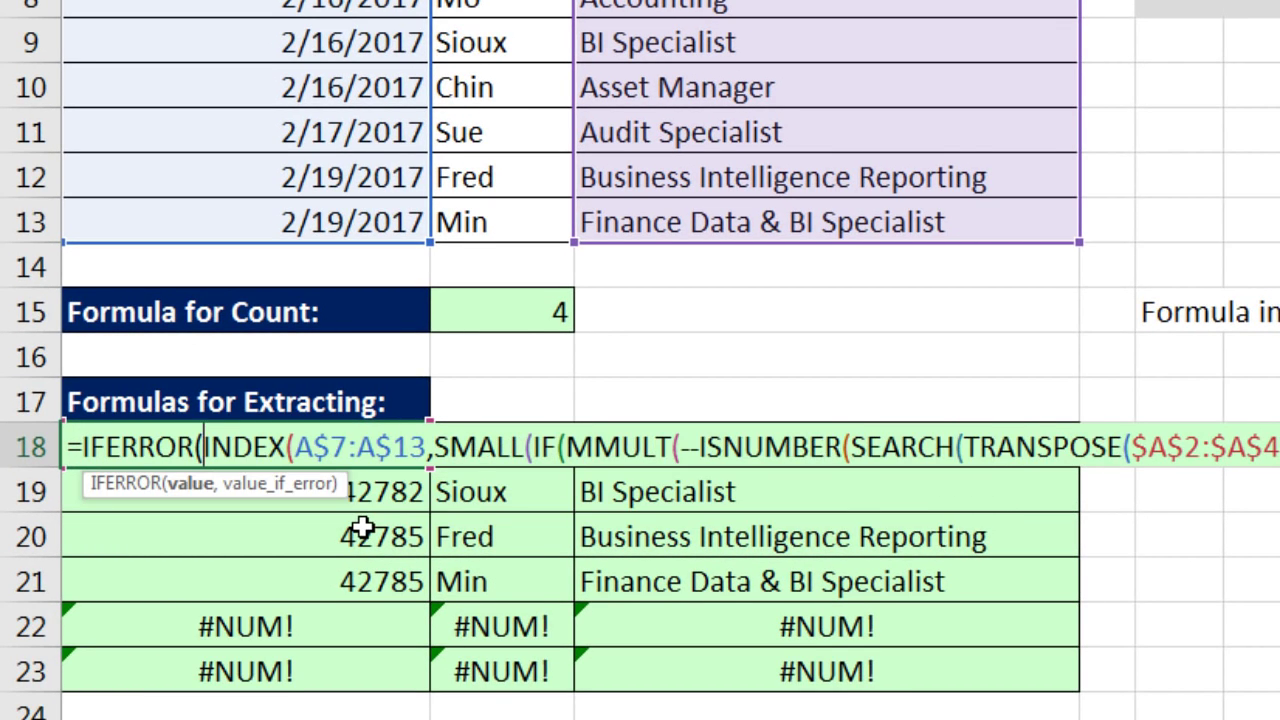
left_click(198, 490)
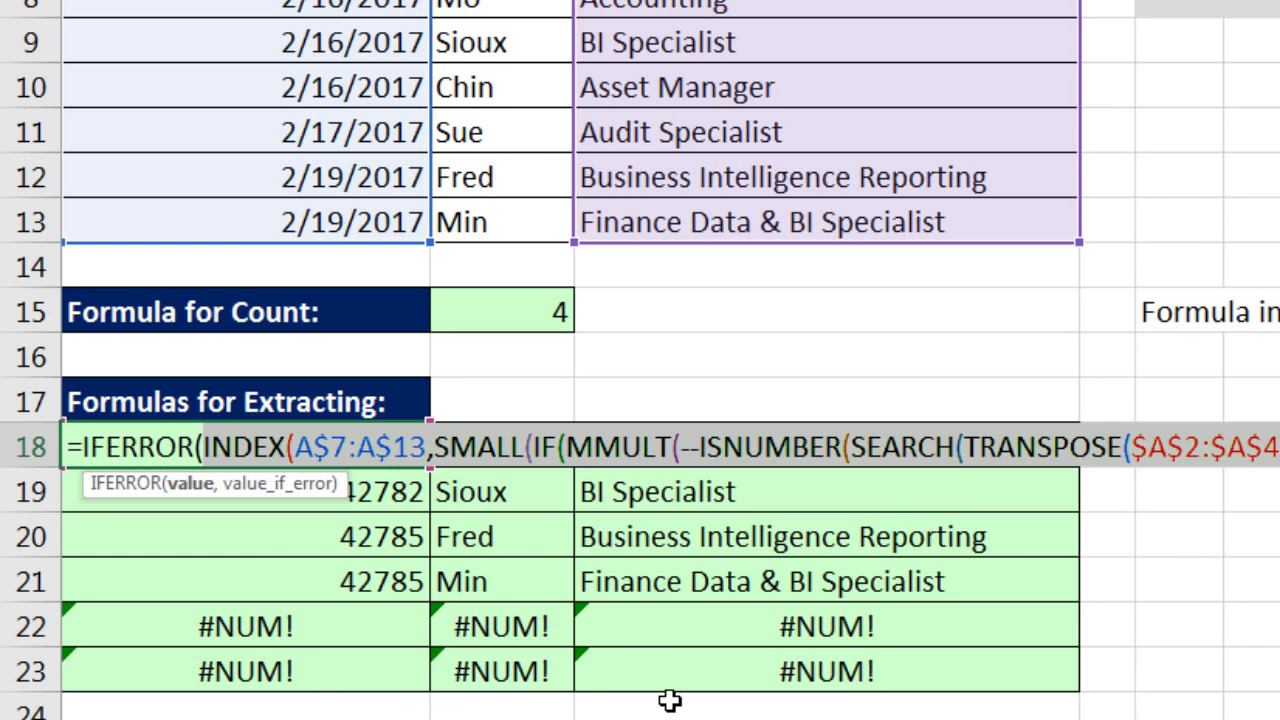
Change the outer IFERROR function in A18 to IF and place the cursor at its logical_test argument
left_click(200, 449)
key("BackSpace")
key("BackSpace")
key("BackSpace")
key("BackSpace")
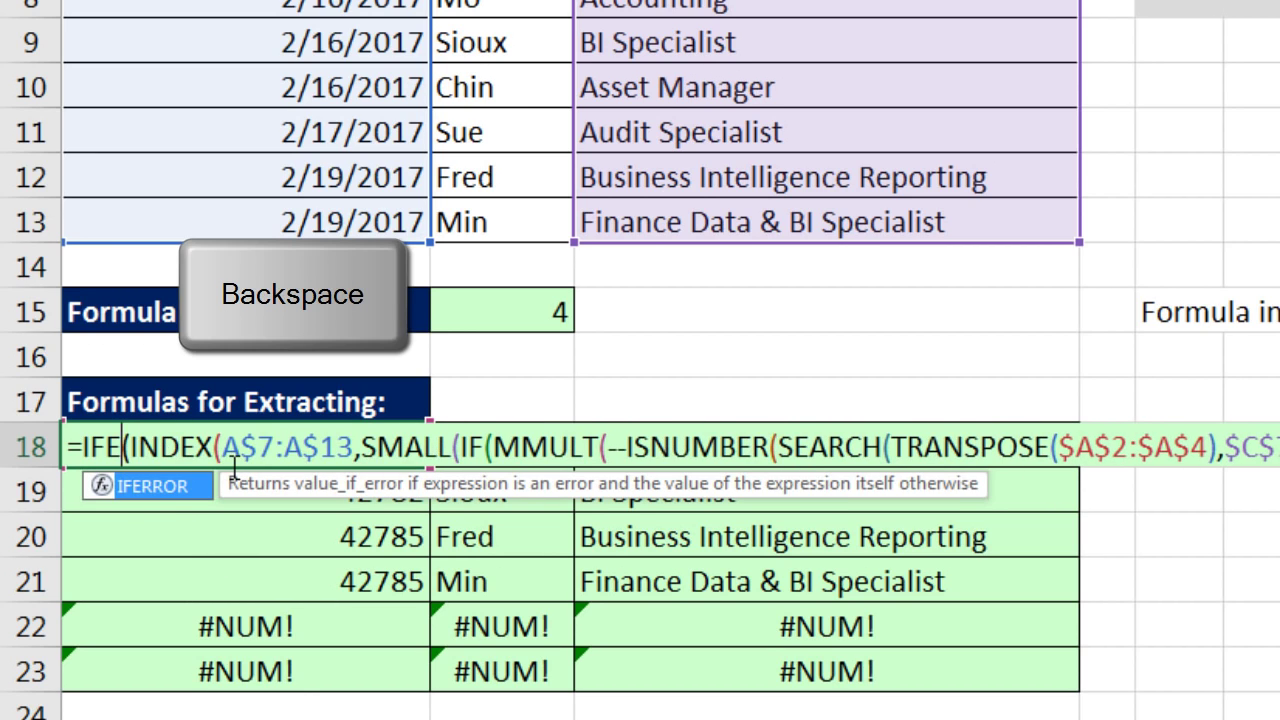
key("BackSpace")
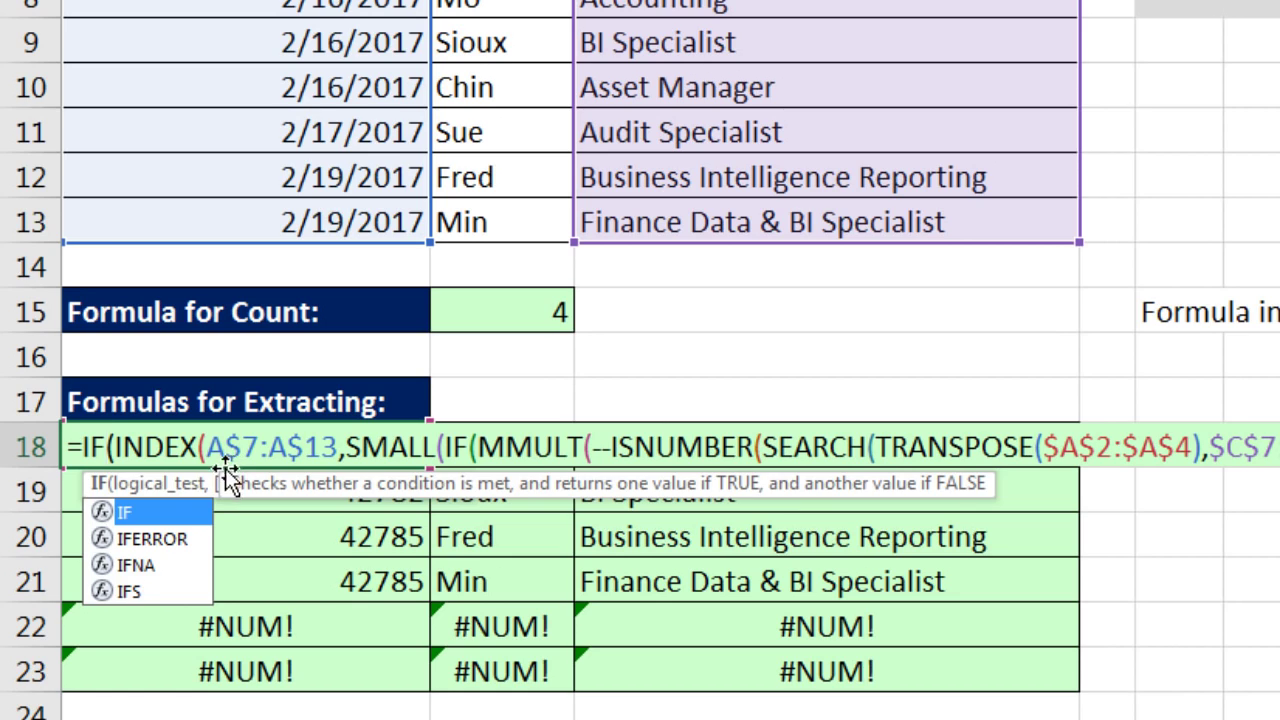
key("Right")
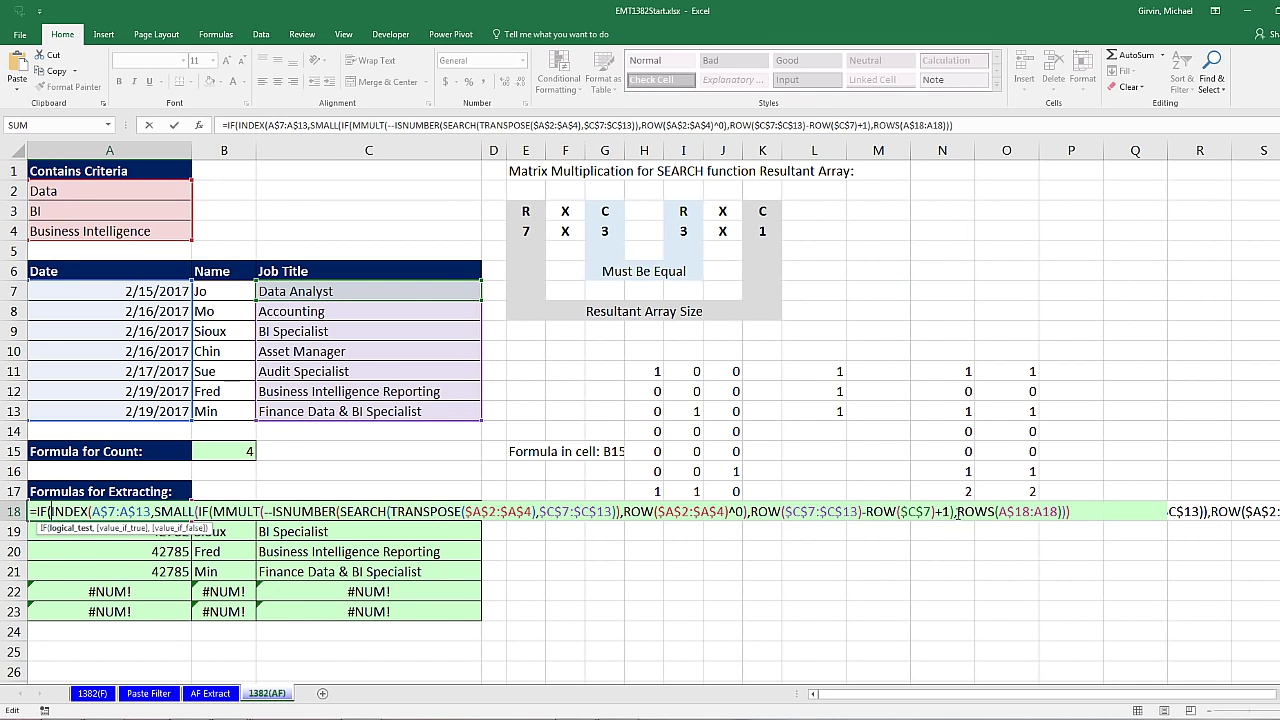
Copy ROWS(A$18:A18) from SMALL's k argument into the outer IF's logical_test, with a comma separating it from INDEX
left_click_drag(958, 513, 1056, 513)
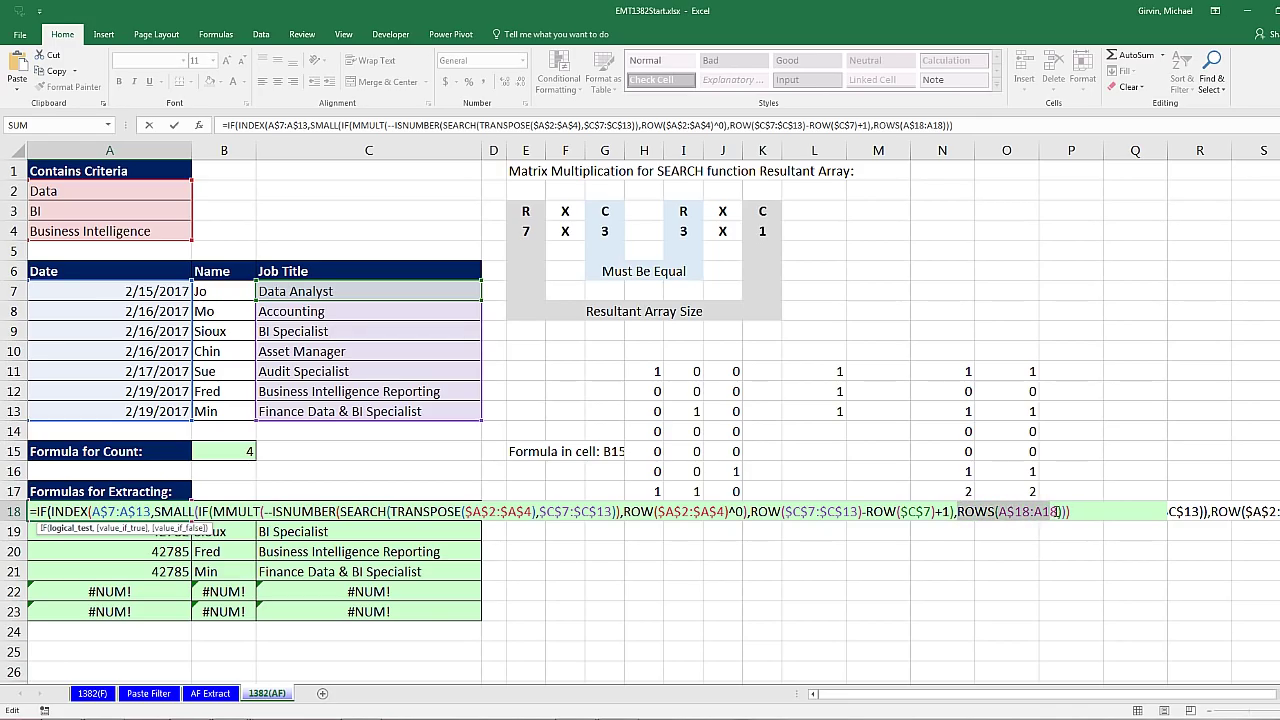
key("ctrl+c")
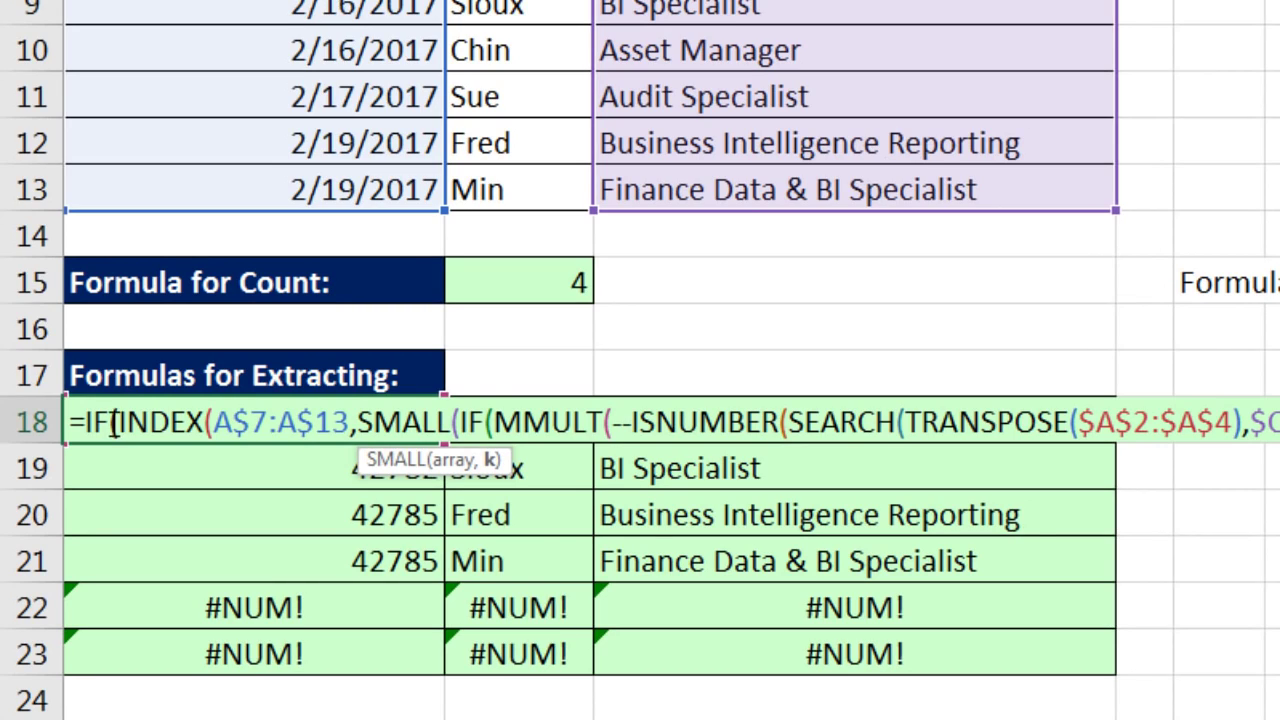
left_click(113, 422)
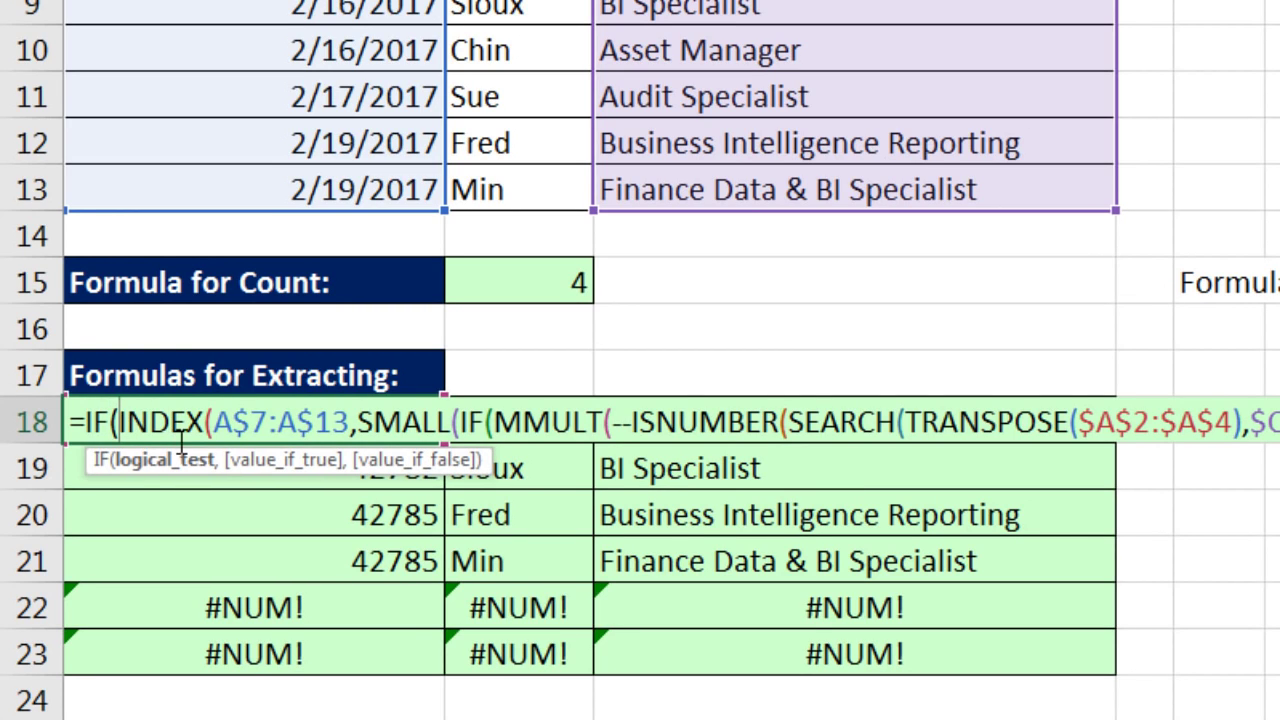
type(",")
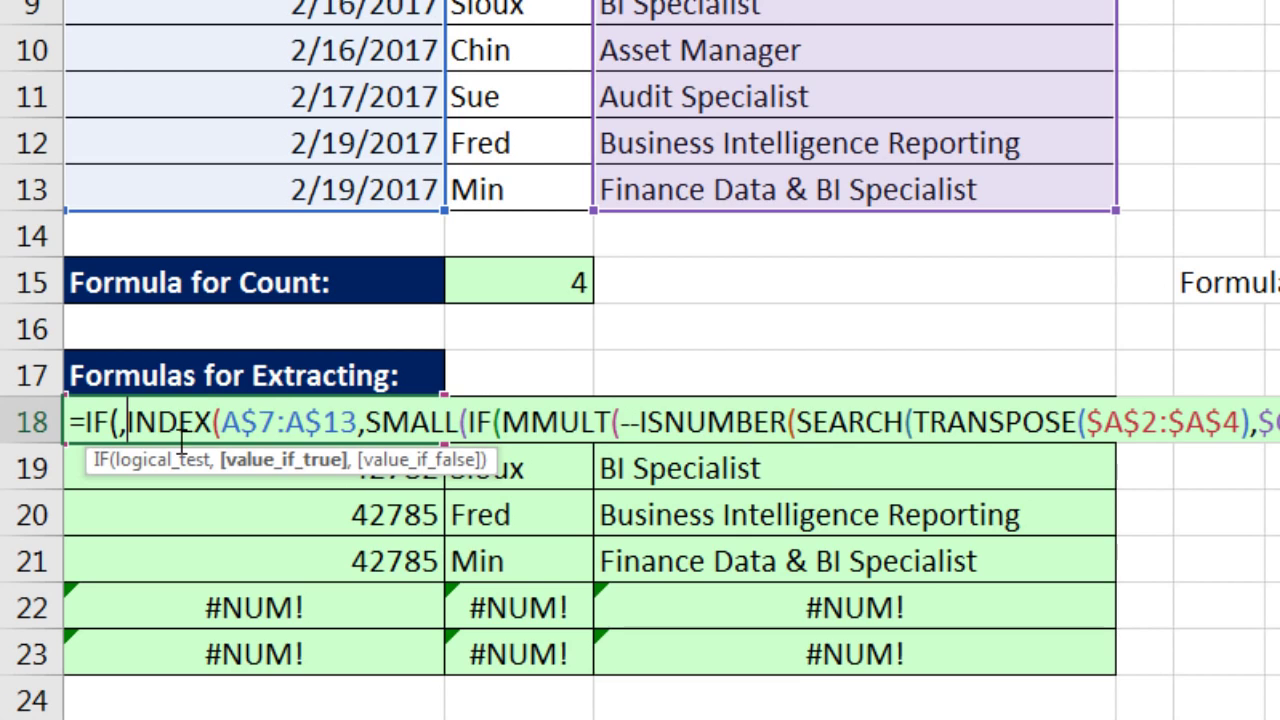
key("ctrl+shift+End")
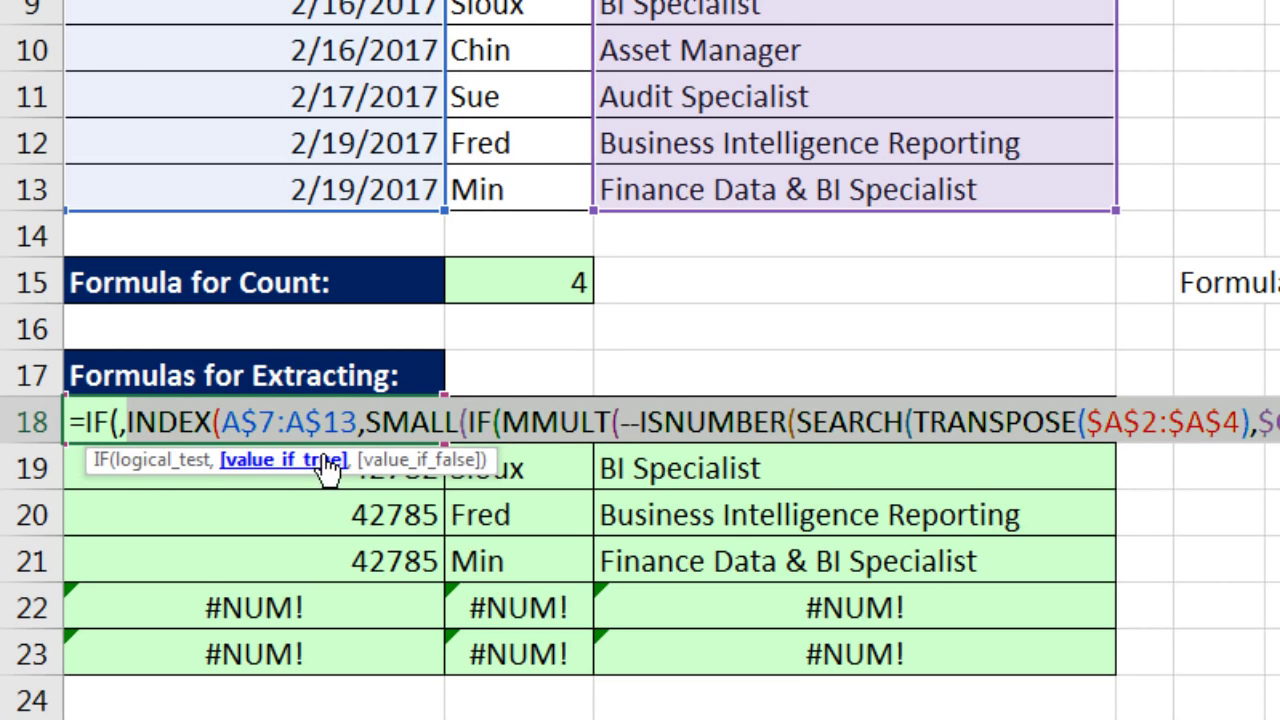
left_click(136, 462)
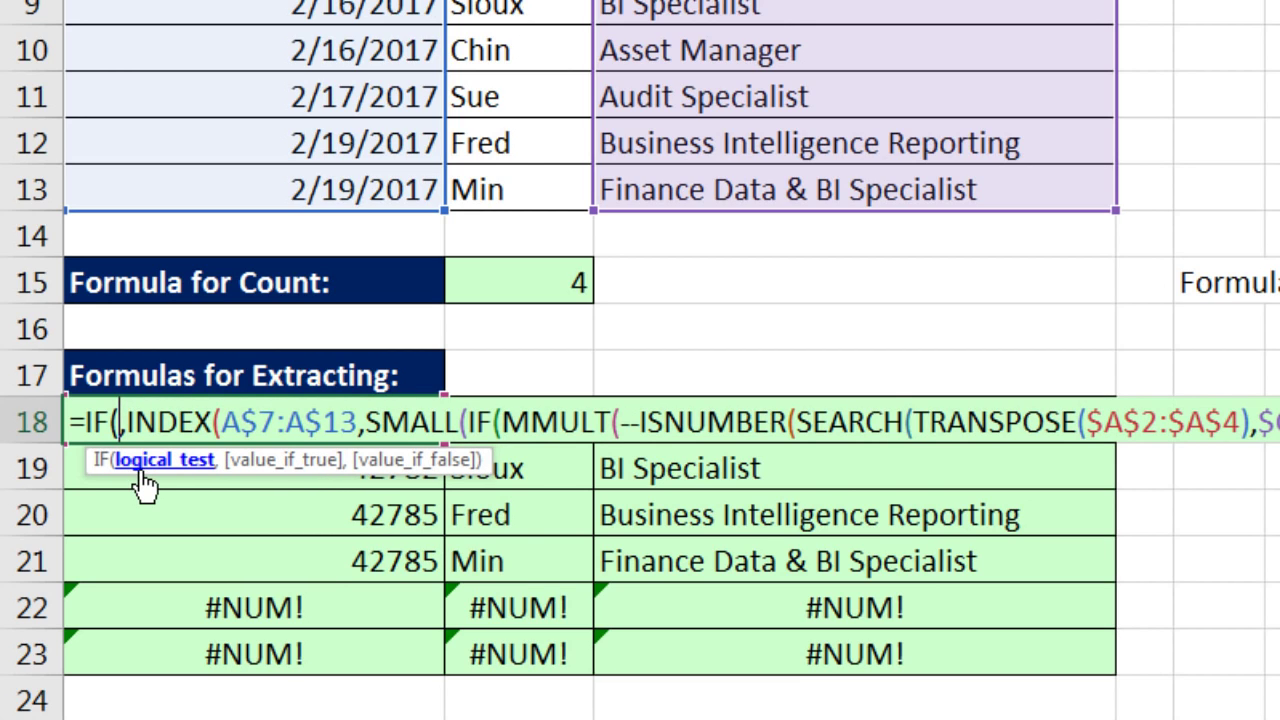
key("ctrl+v")
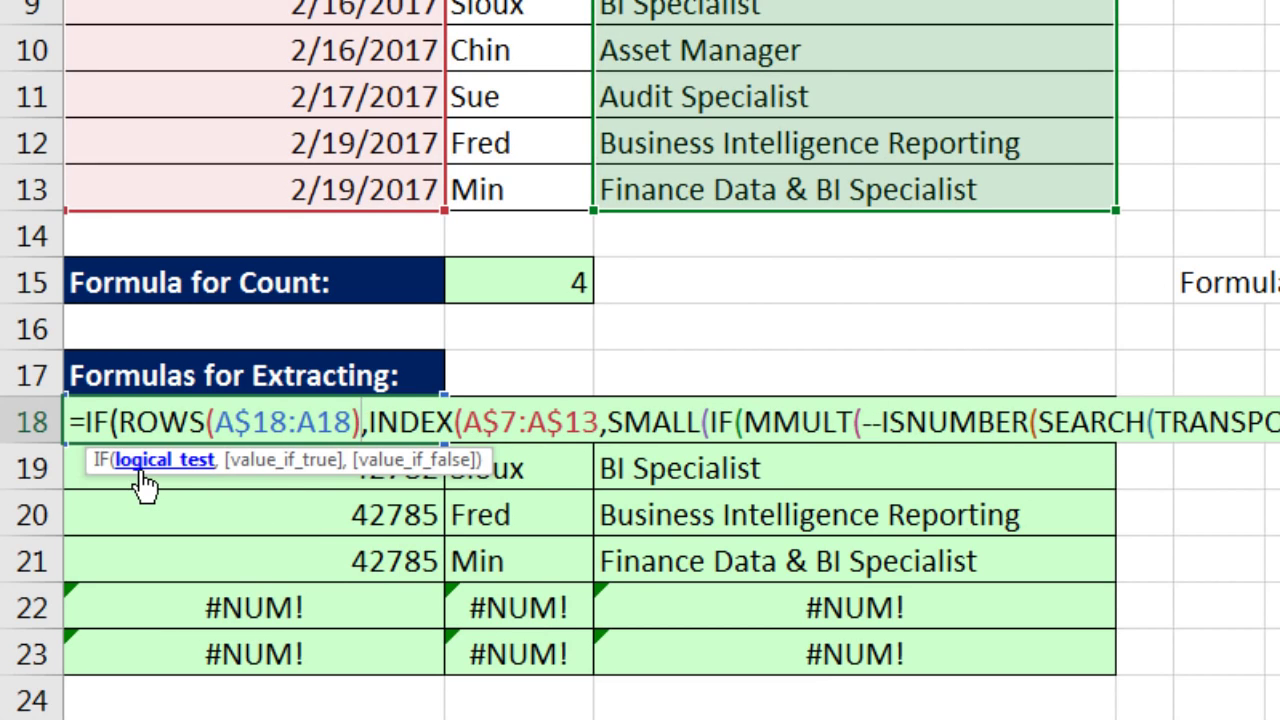
Complete the logical_test by checking whether ROWS(A$18:A18) is greater than the absolute reference $B$15
type(">")
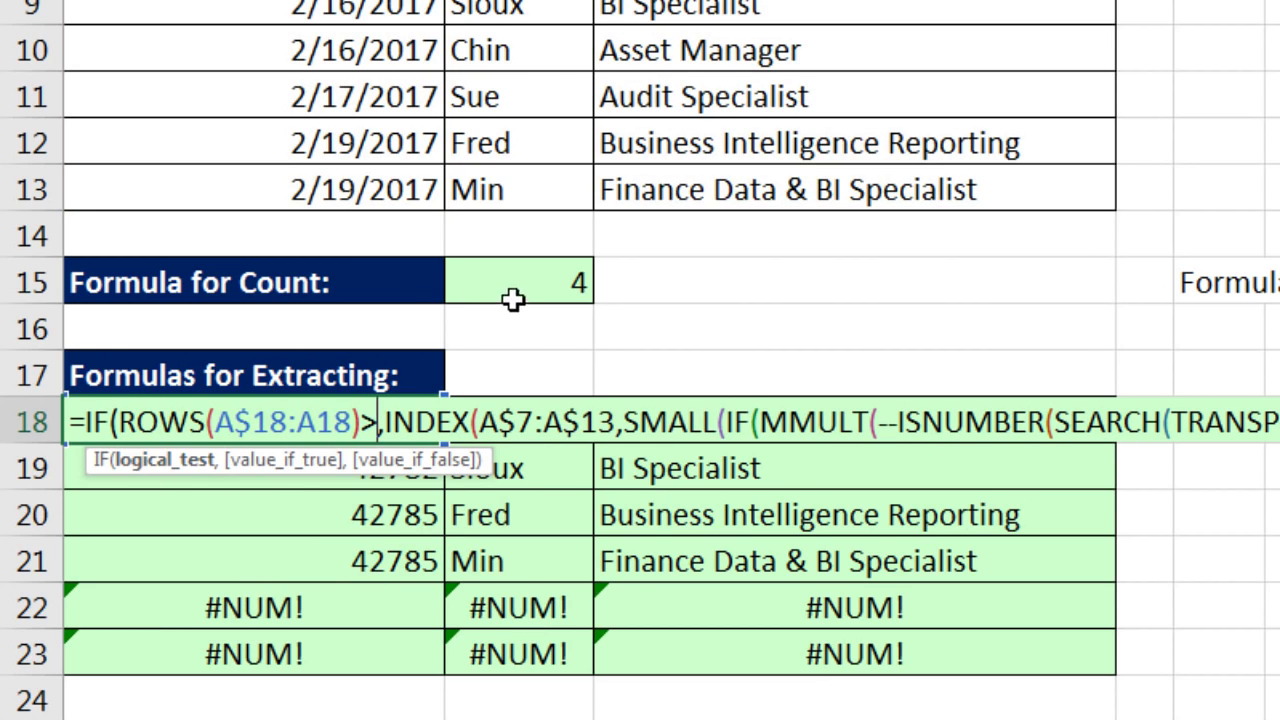
left_click(524, 290)
key("F4")
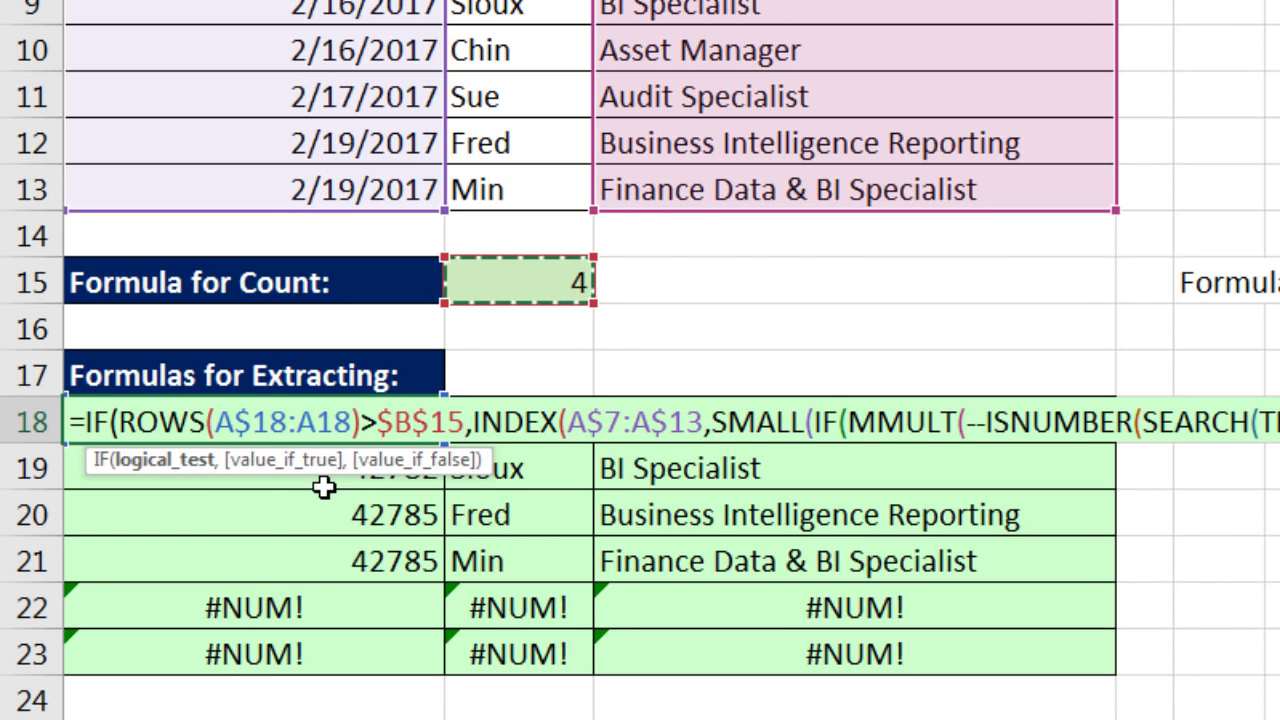
Finish A18's IF with an empty string as value_if_true, enter it as an array formula, and copy it through C23
type(",")
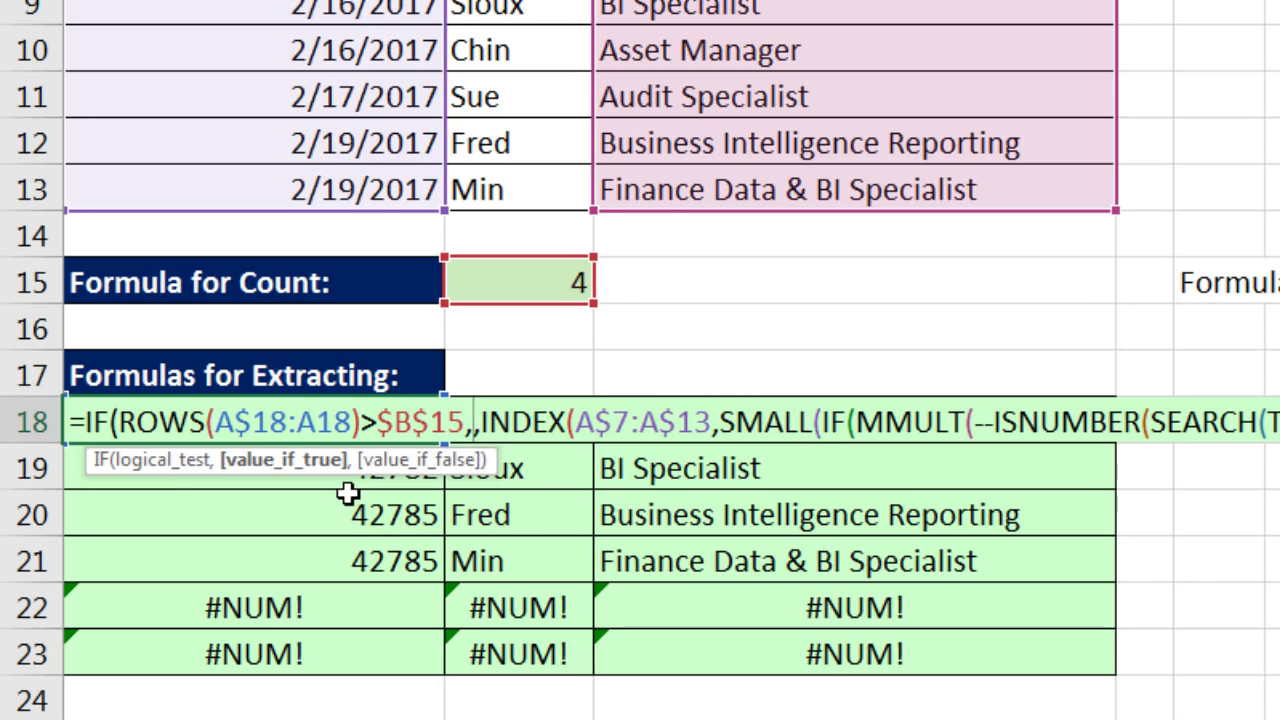
type("\"\"")
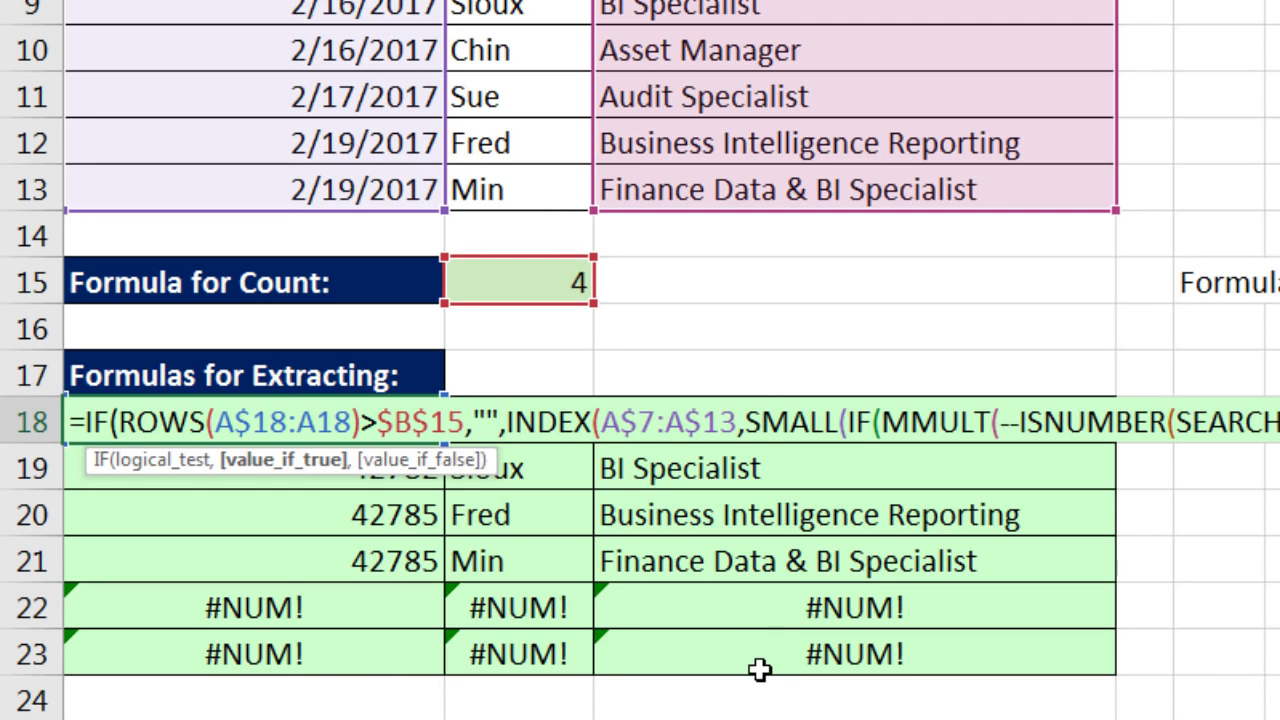
left_click(428, 460)
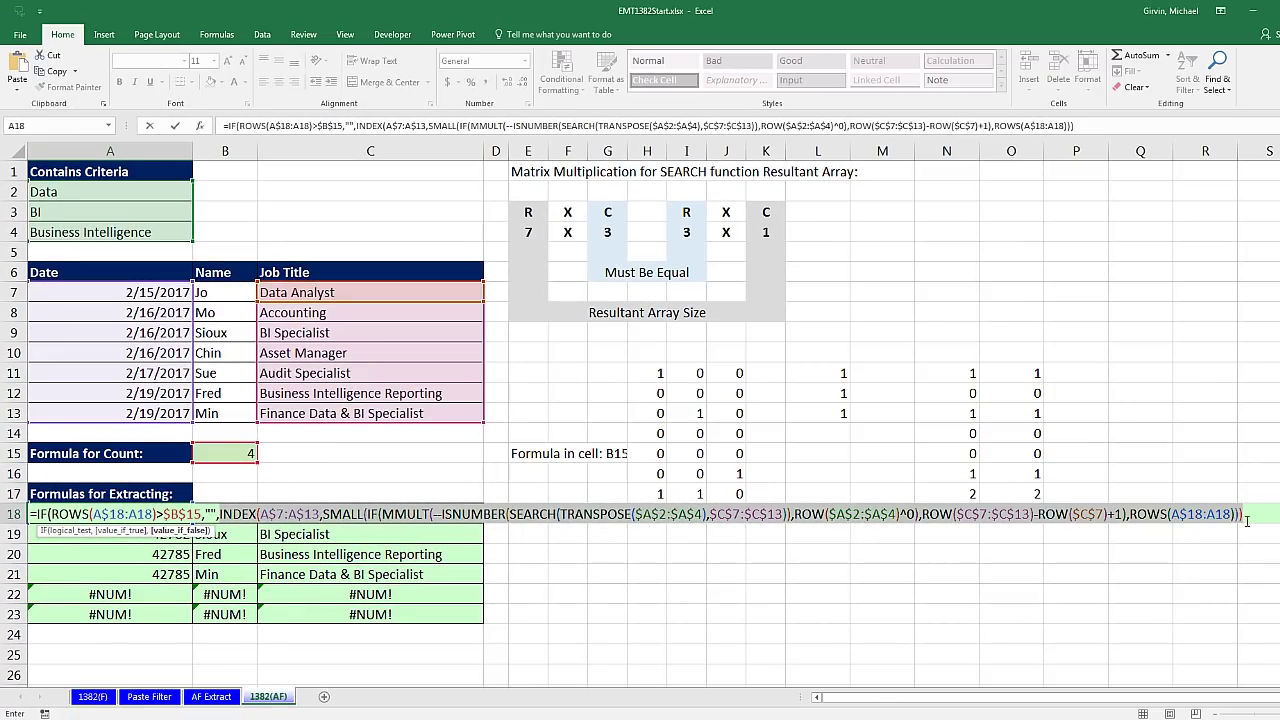
left_click(1247, 520)
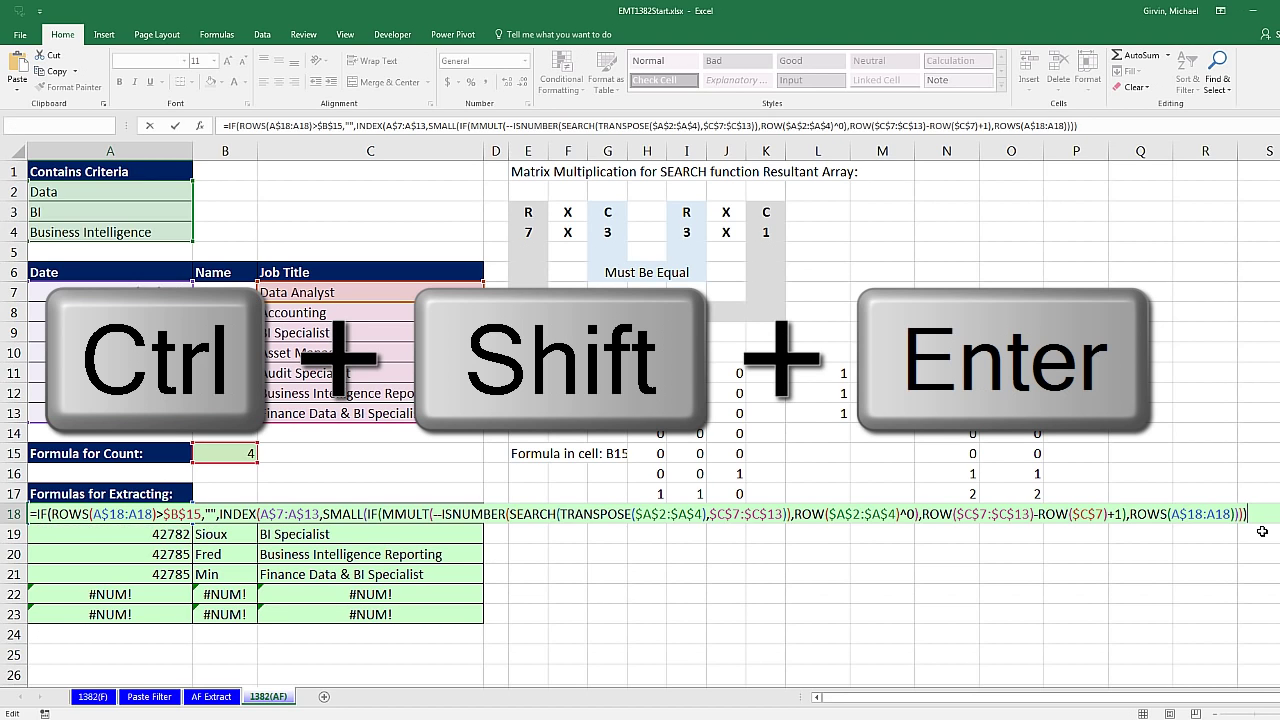
key("ctrl+shift+Return")
left_click_drag(187, 522, 484, 620)
Format the extracted dates in A18:A23 with the Date number format *3/14/2012
left_click_drag(147, 514, 148, 612)
key("ctrl+1")
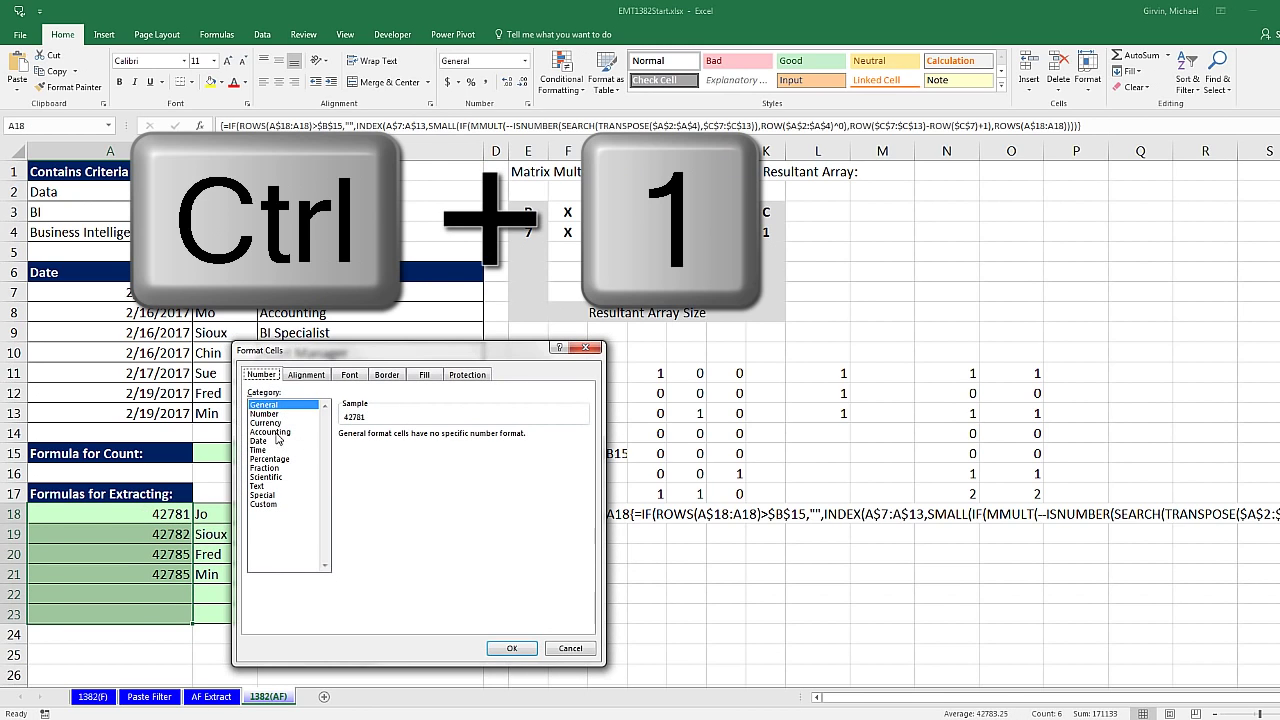
left_click(265, 441)
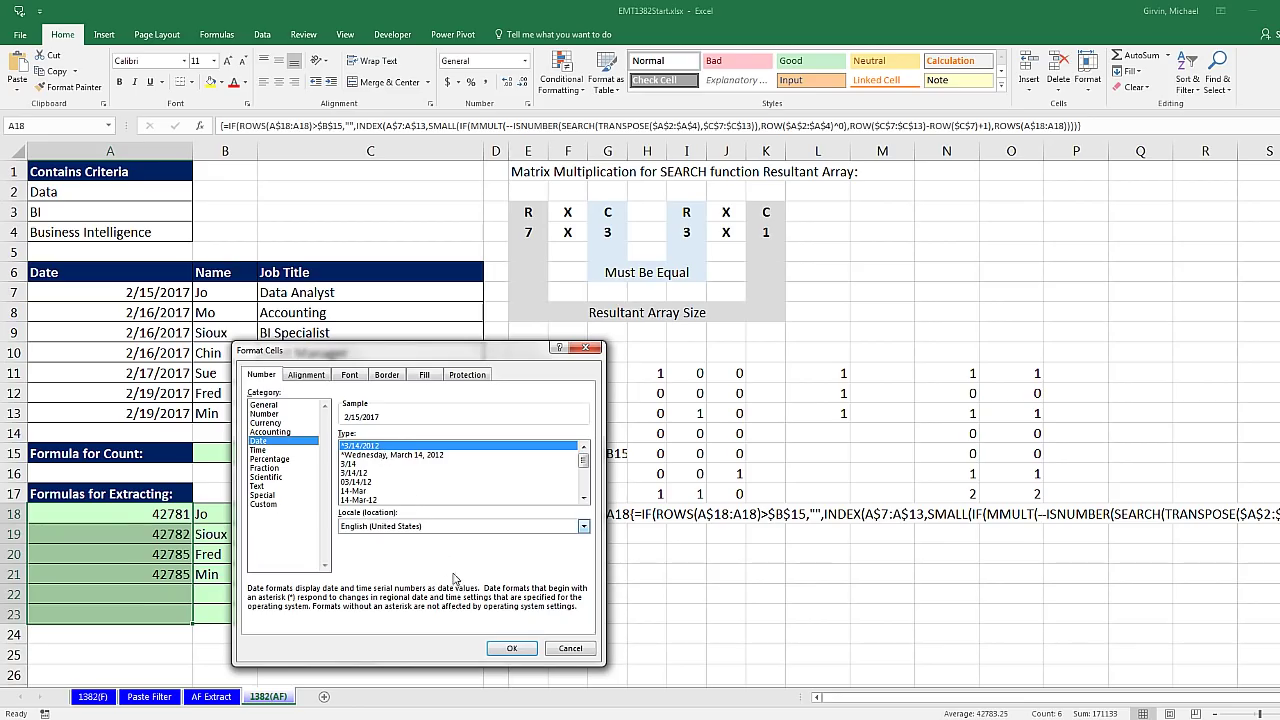
left_click(511, 648)
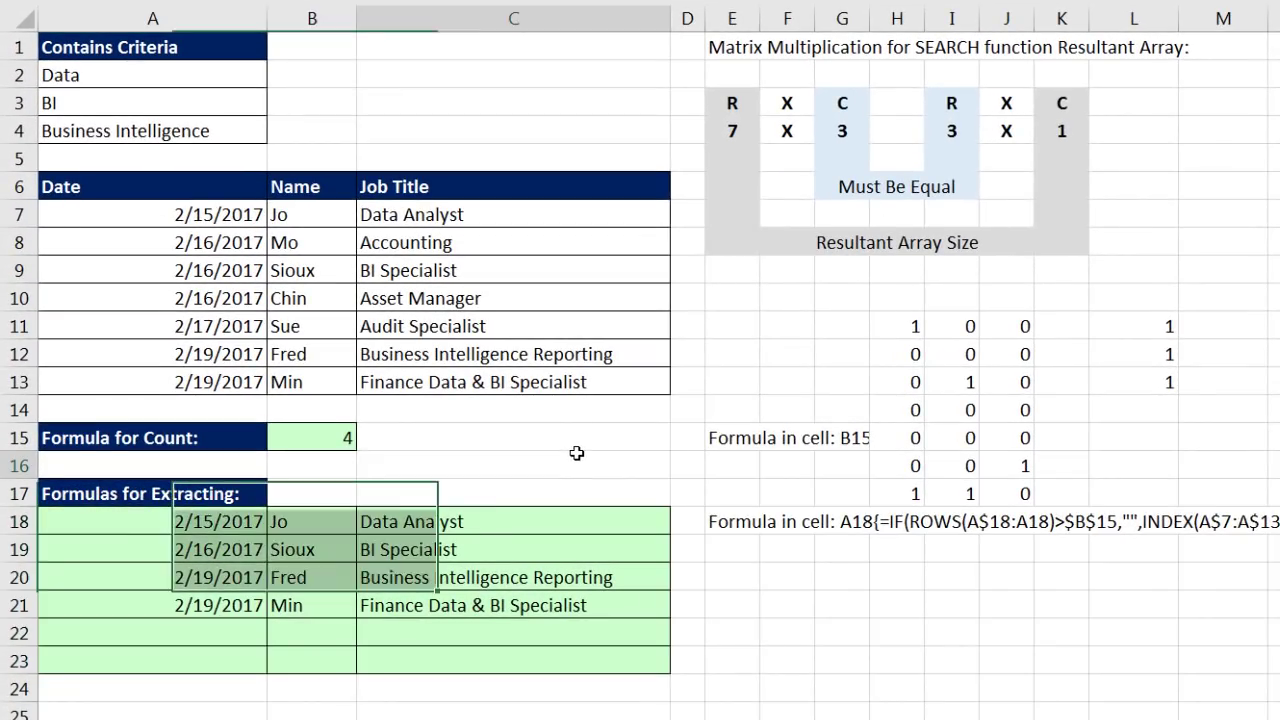
left_click(577, 453)
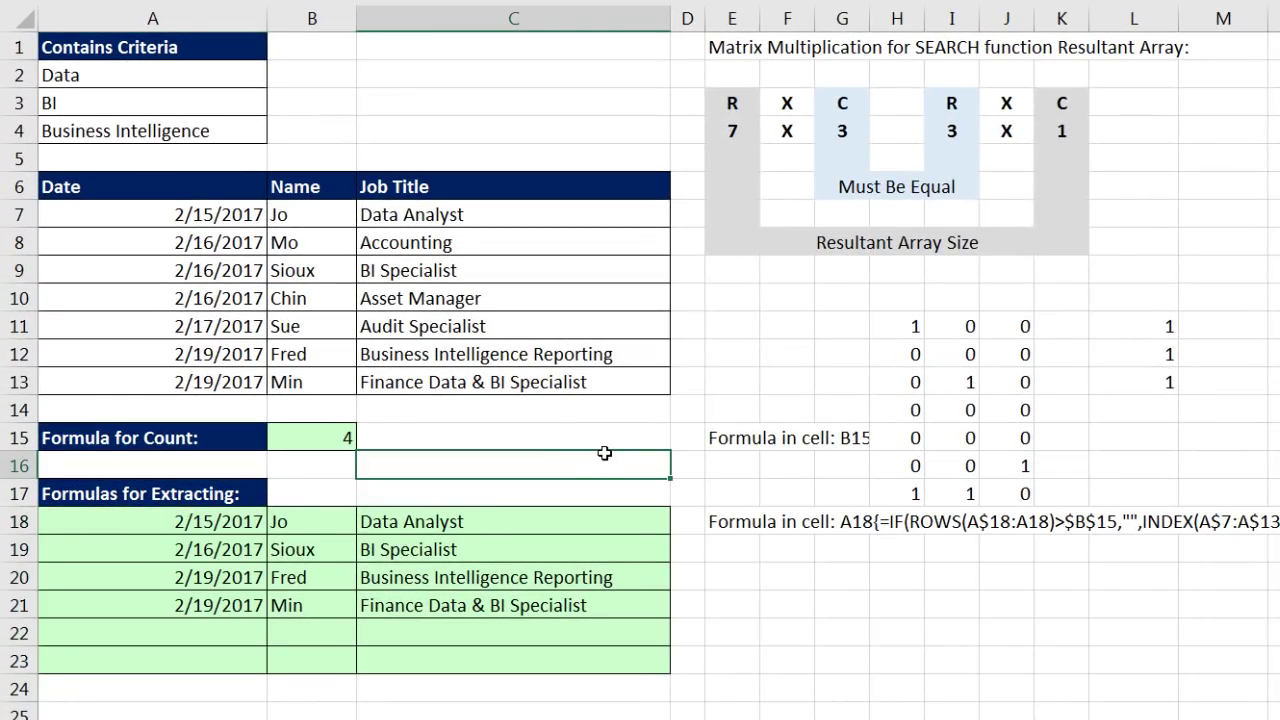
Test the formulas by changing the job title in C8 to "Accounting & BI", and undo that edit
double_click(472, 245)
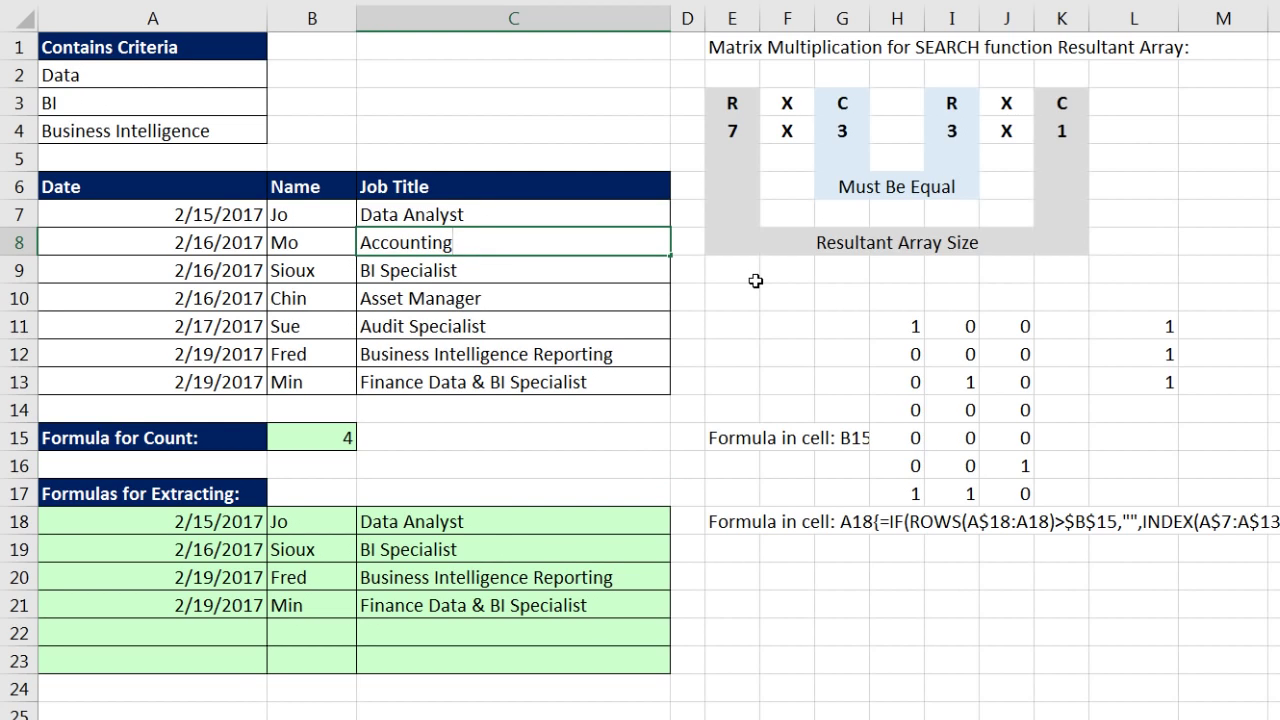
type("& BI")
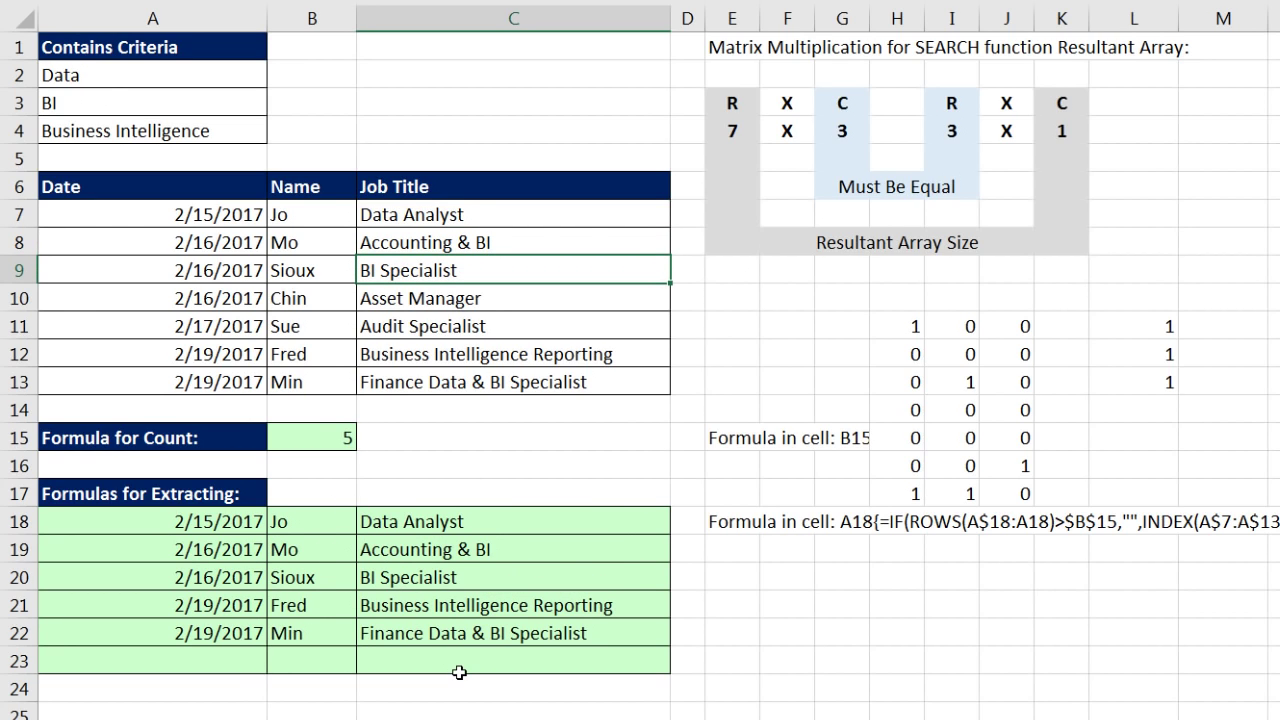
key("ctrl+z")
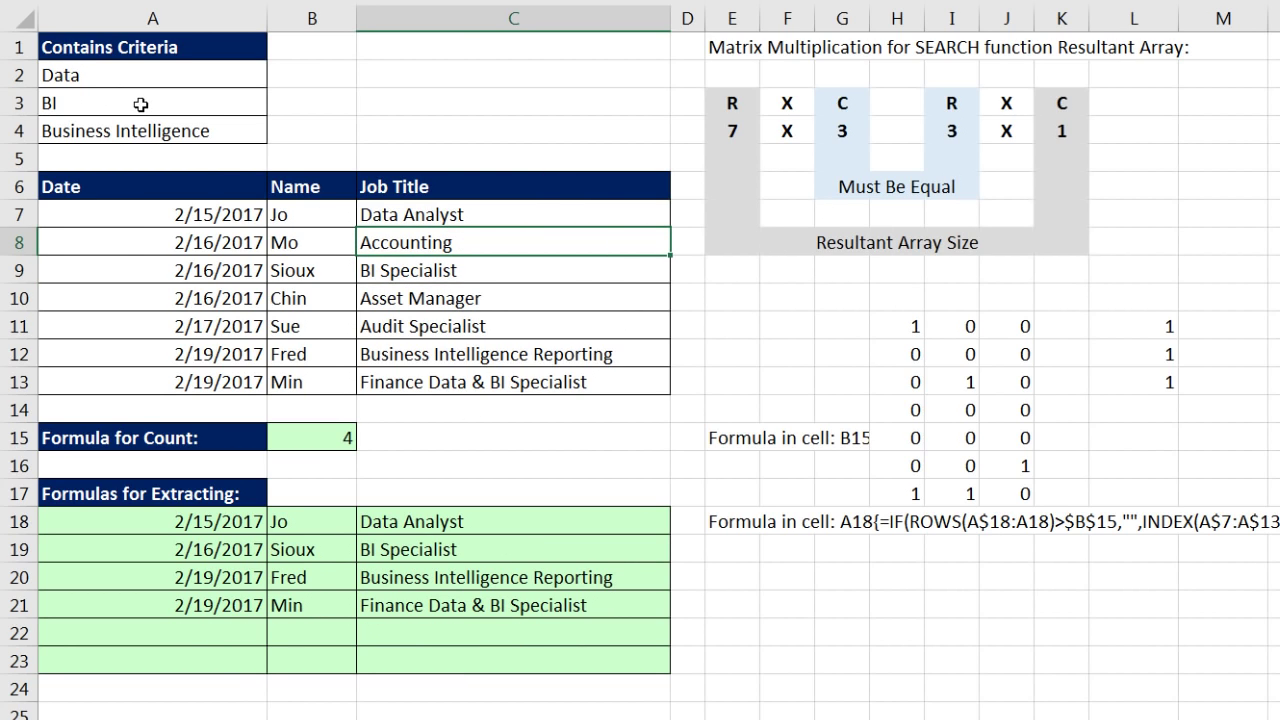
Move the BI and Business Intelligence criteria down one row to A4:A5 and enter "Asset" in A3
left_click_drag(138, 101, 145, 128)
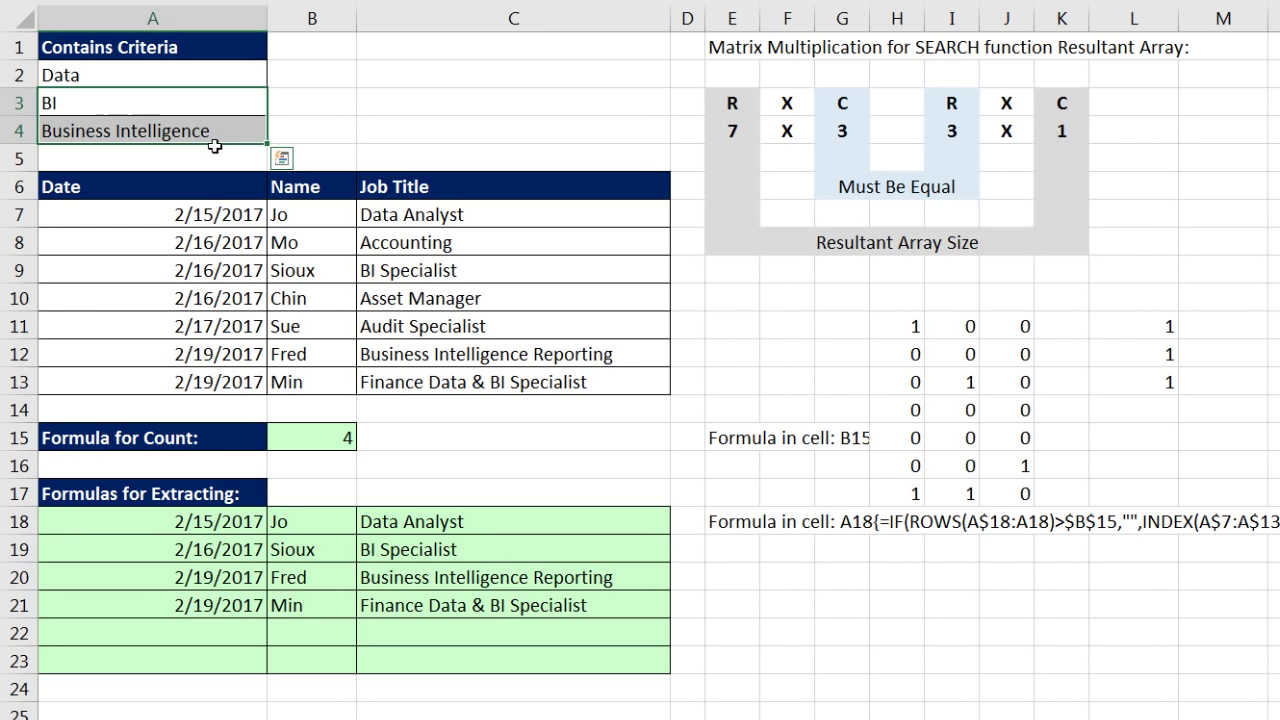
left_click_drag(215, 148, 215, 163)
left_click(175, 105)
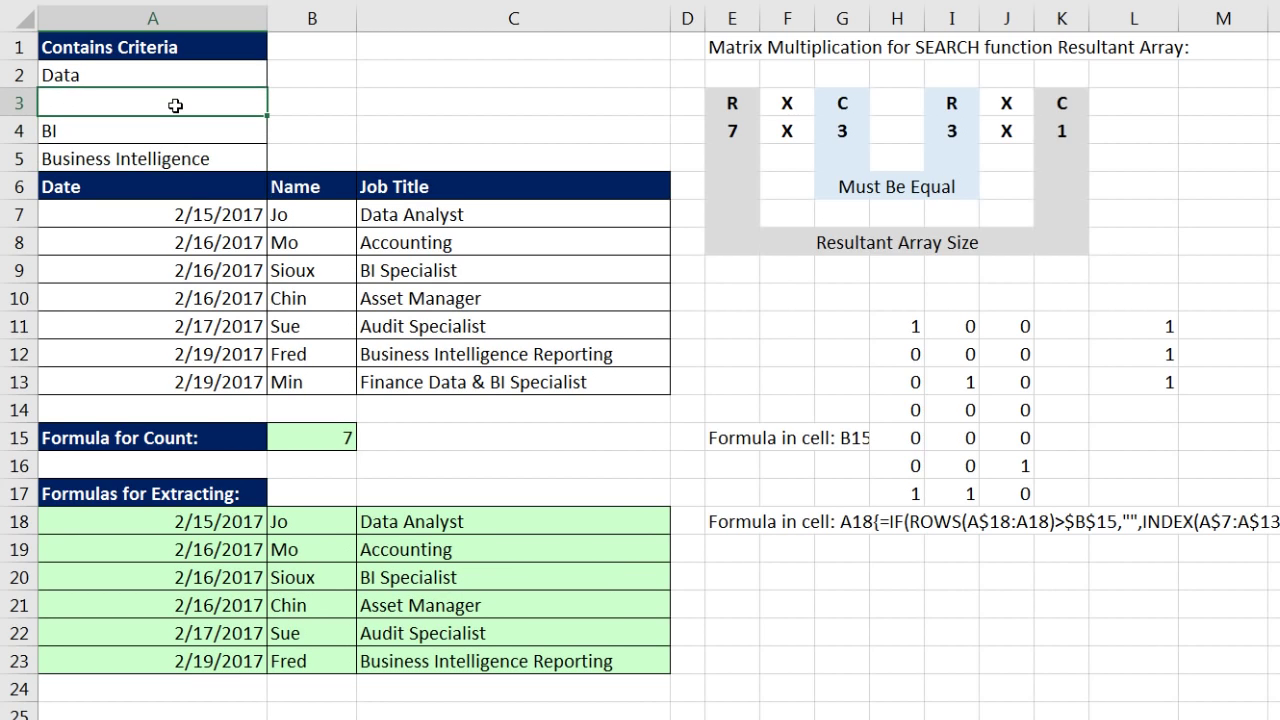
type("Asset")
key("Return")
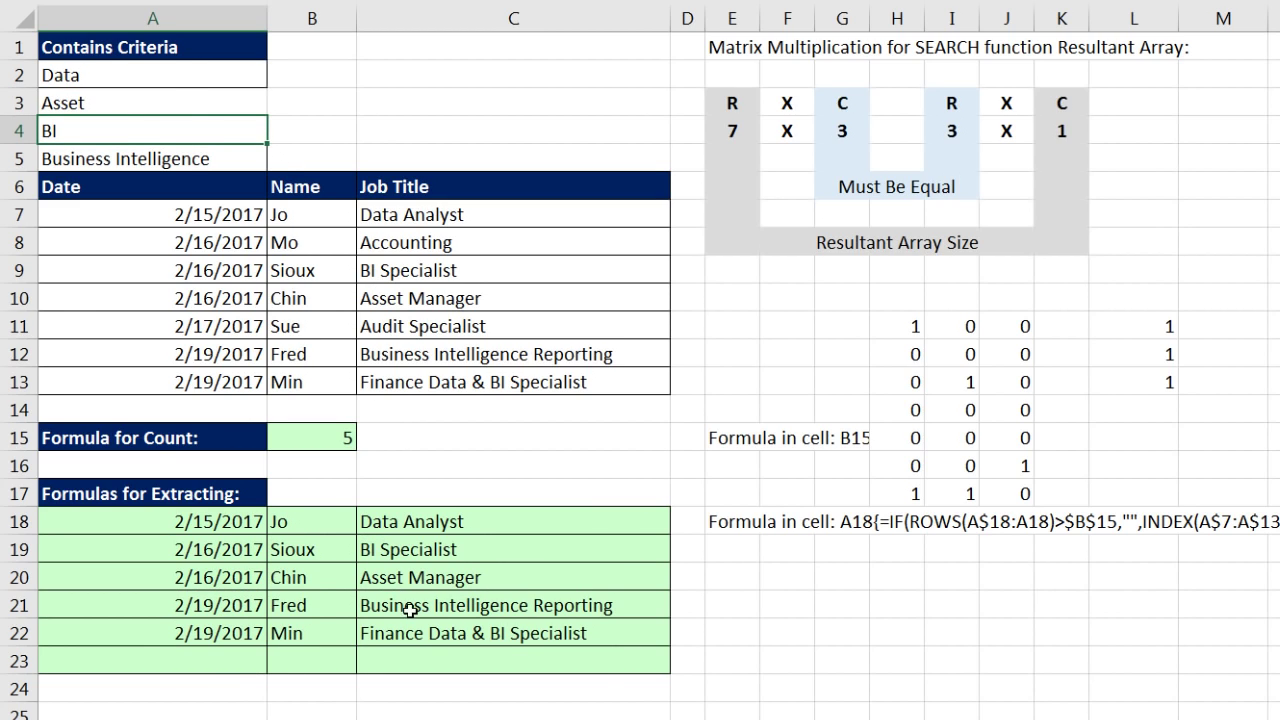
Evaluate MMULT's array2 argument in C20's formula, and leave the cell without keeping the evaluated array
left_click(436, 588)
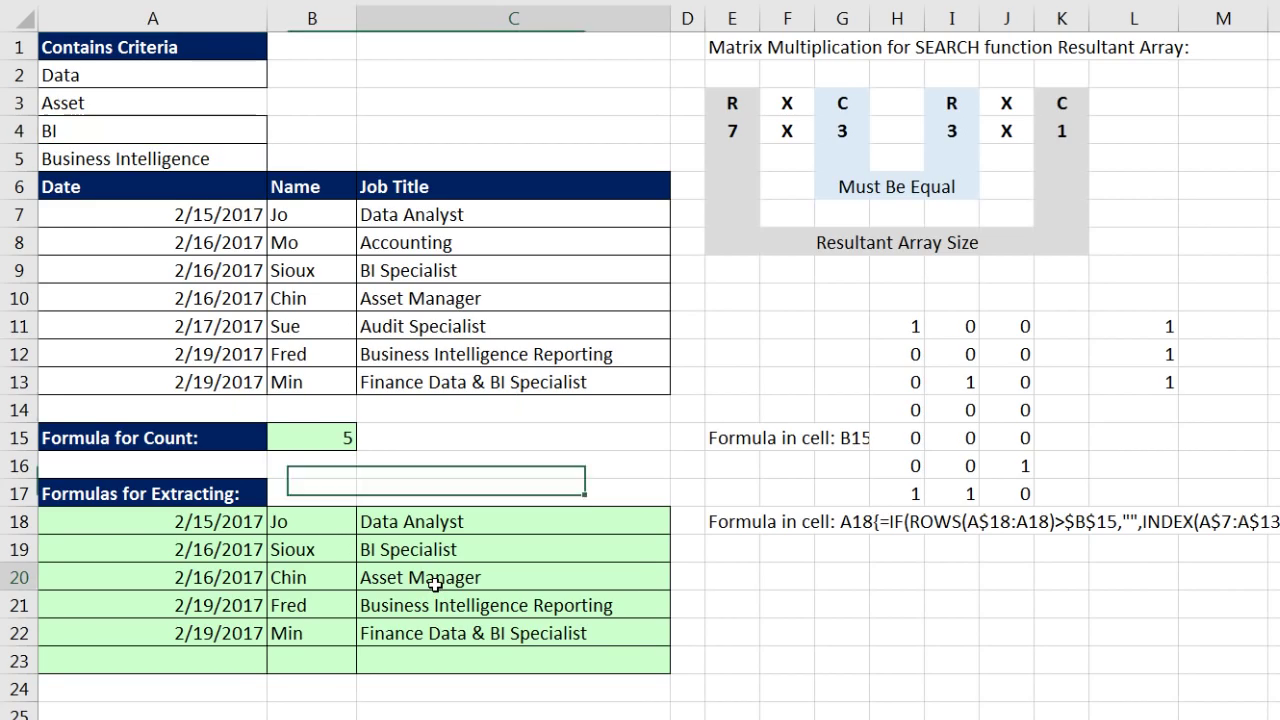
key("F2")
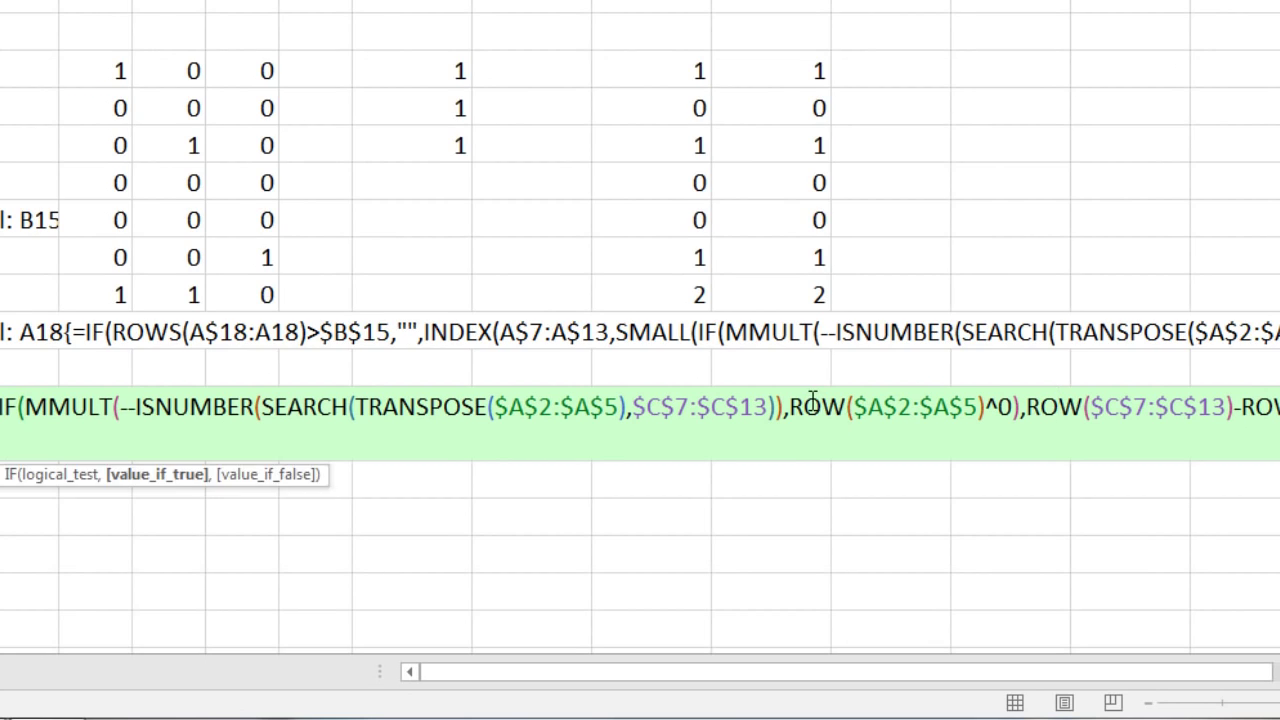
left_click(900, 469)
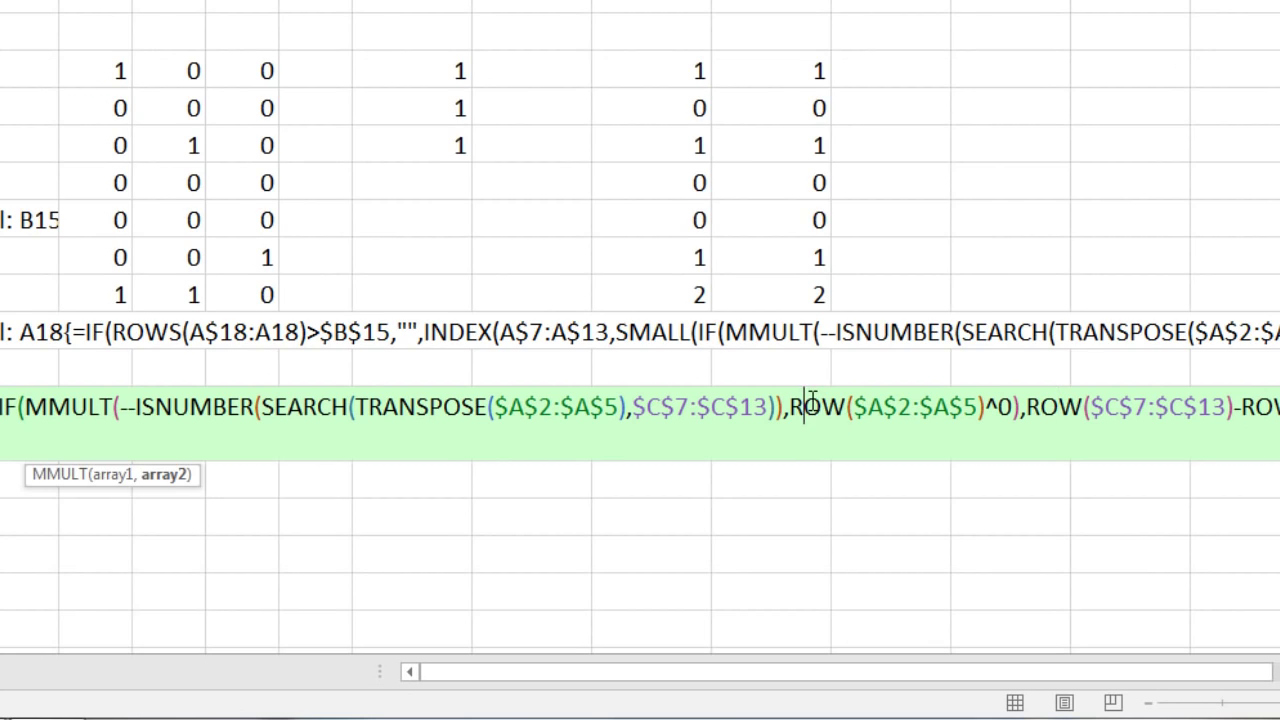
left_click(156, 478)
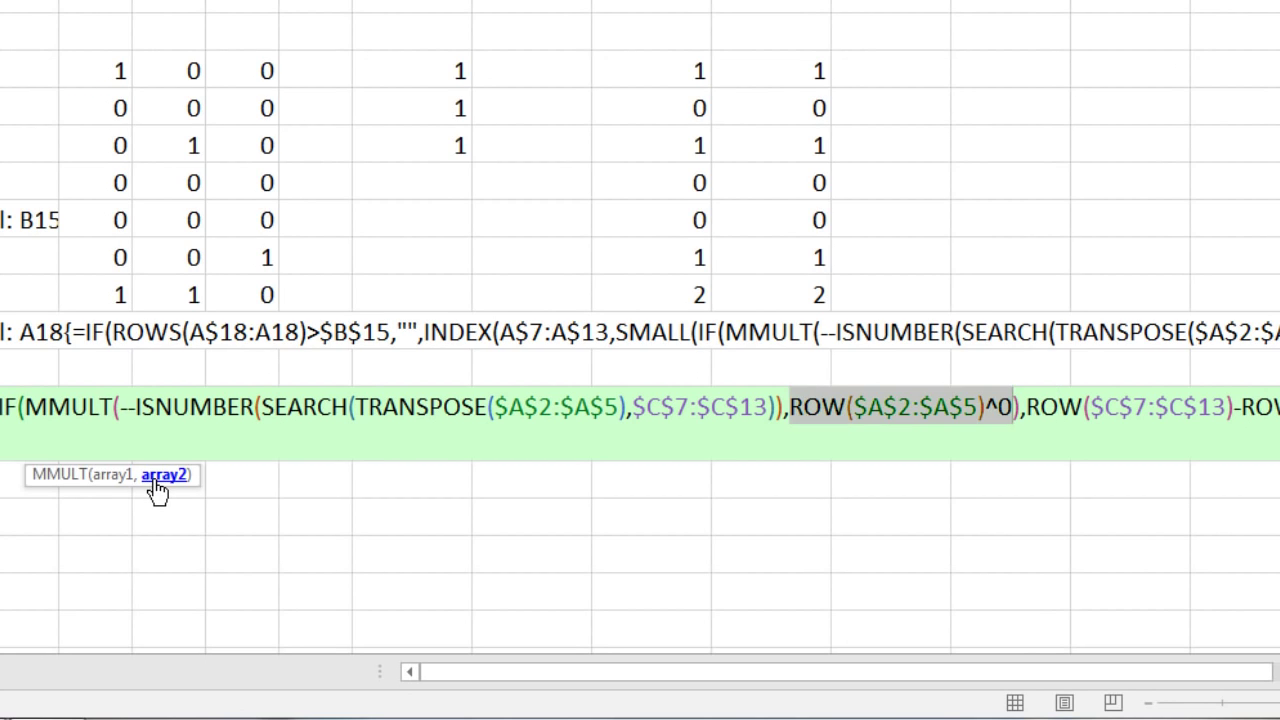
key("F9")
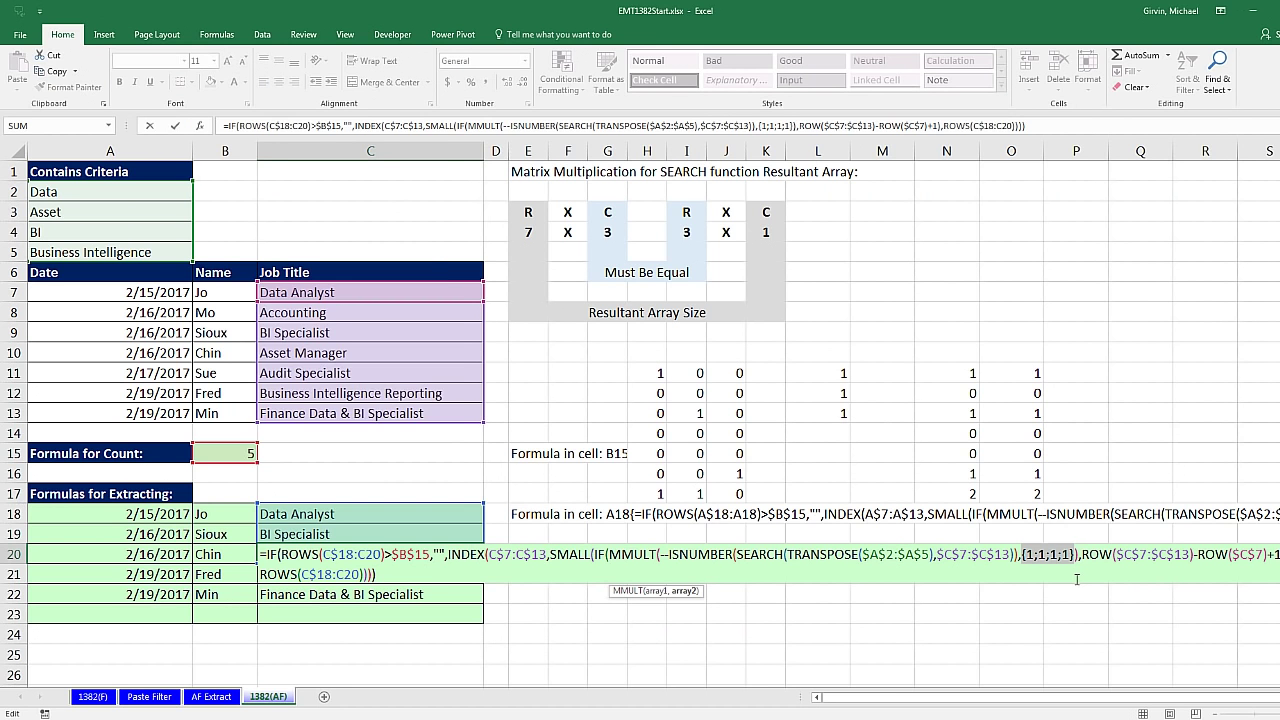
key("Escape")
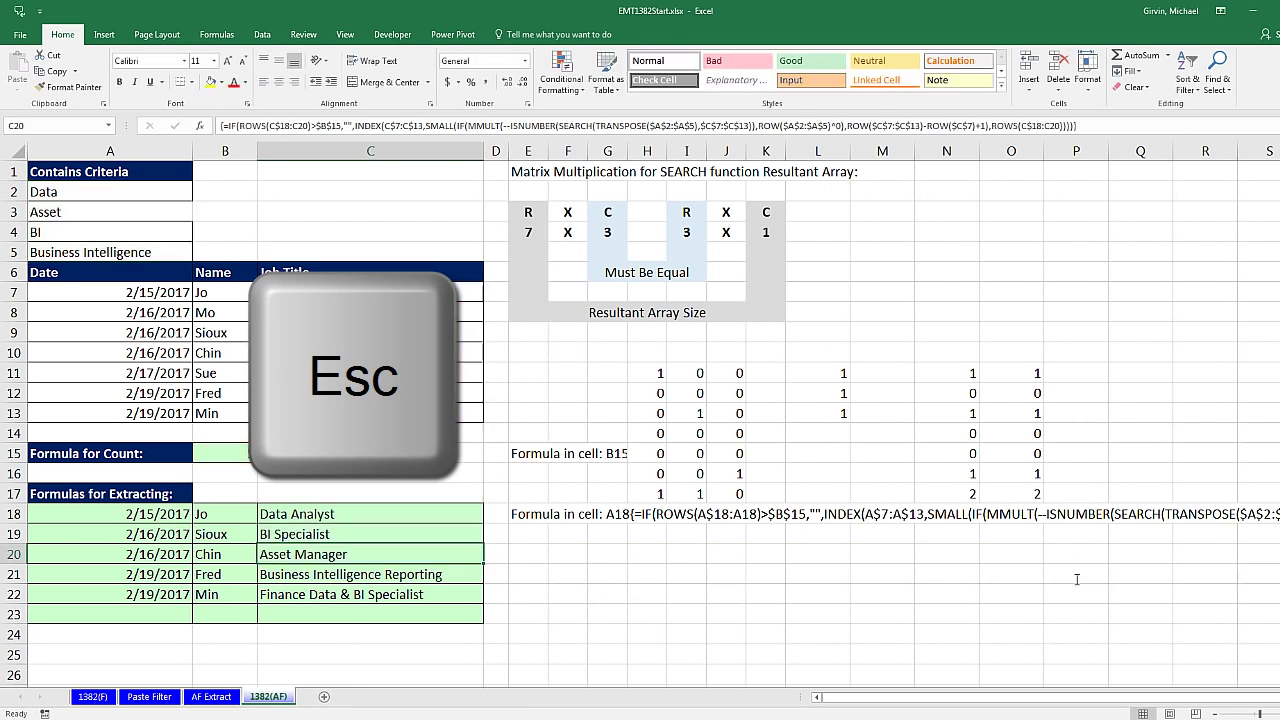
Undo the Asset entry and the move of the criteria cells, and select A2
key("ctrl+z")
key("ctrl+z")
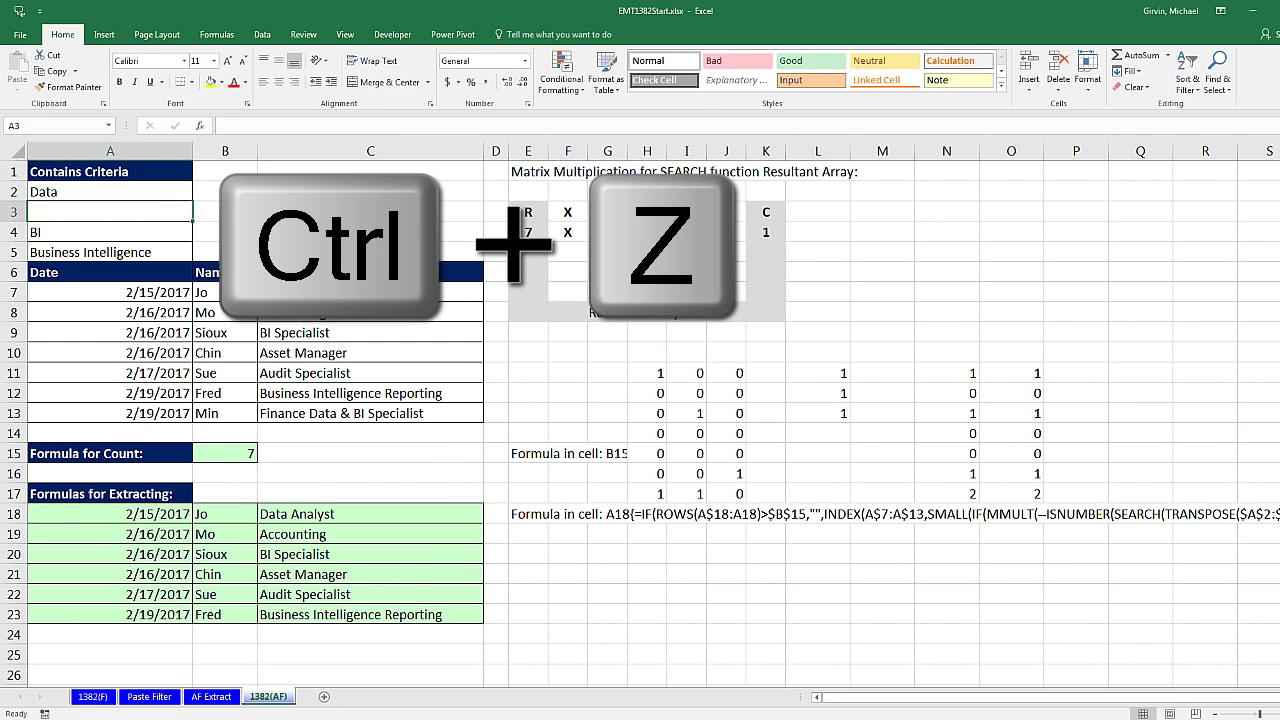
key("ctrl+z")
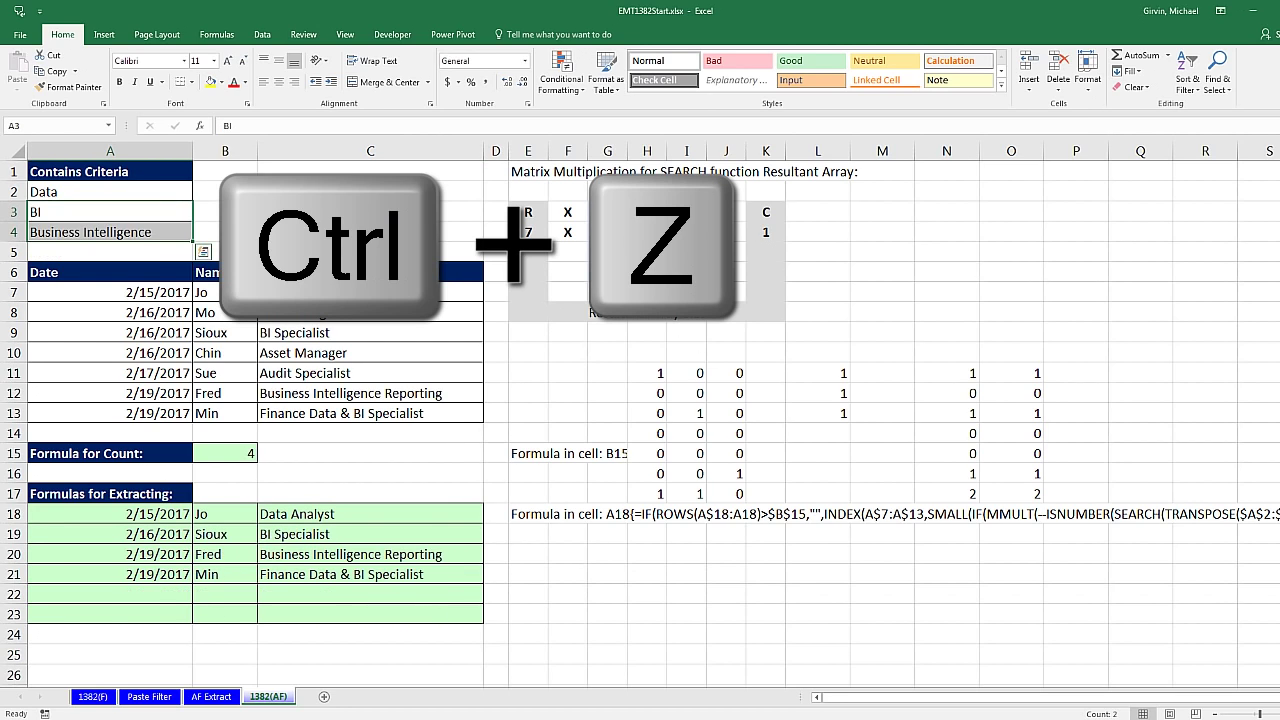
left_click(172, 189)
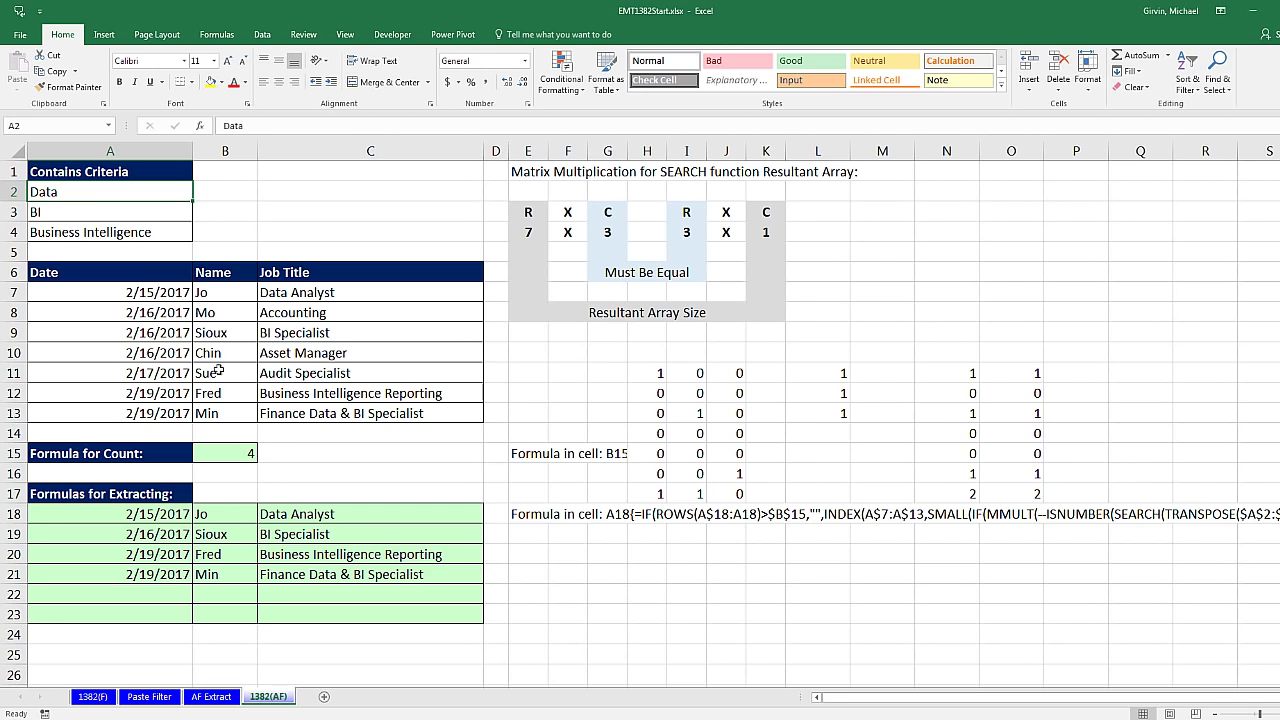
Review the counting array formula in B15 and the extracting array formula in A18
double_click(232, 453)
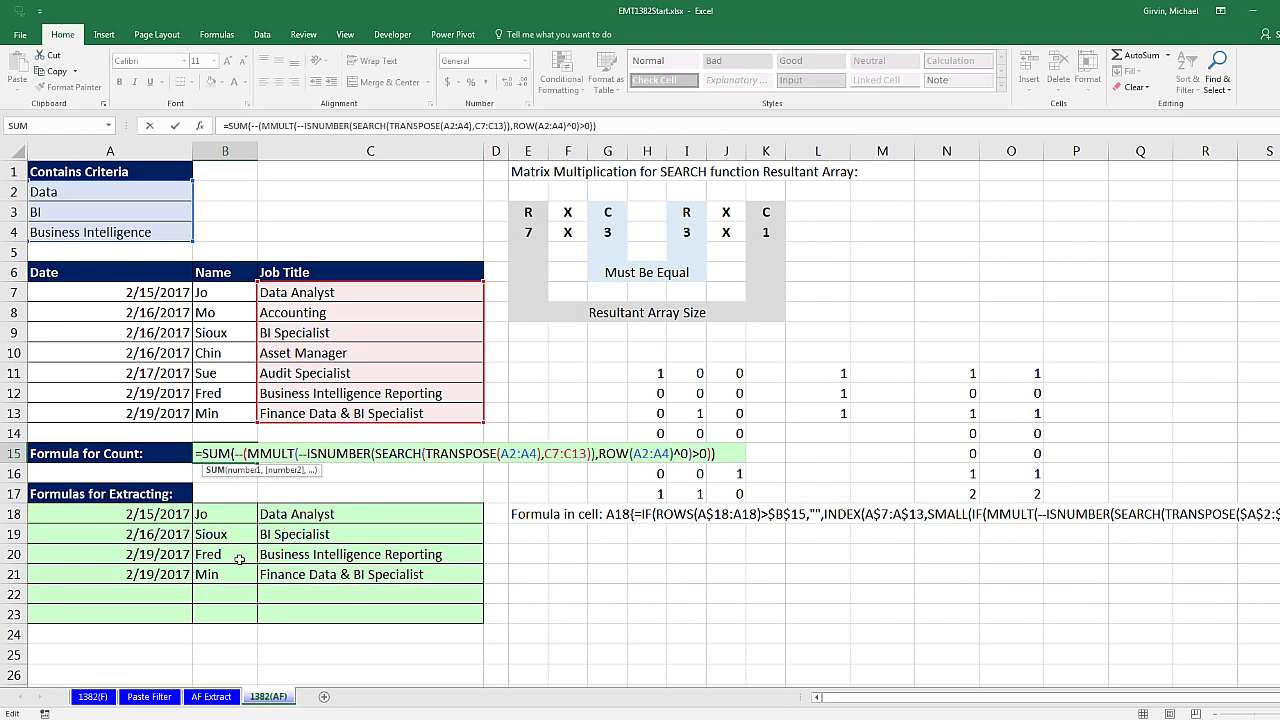
key("ctrl+shift+Return")
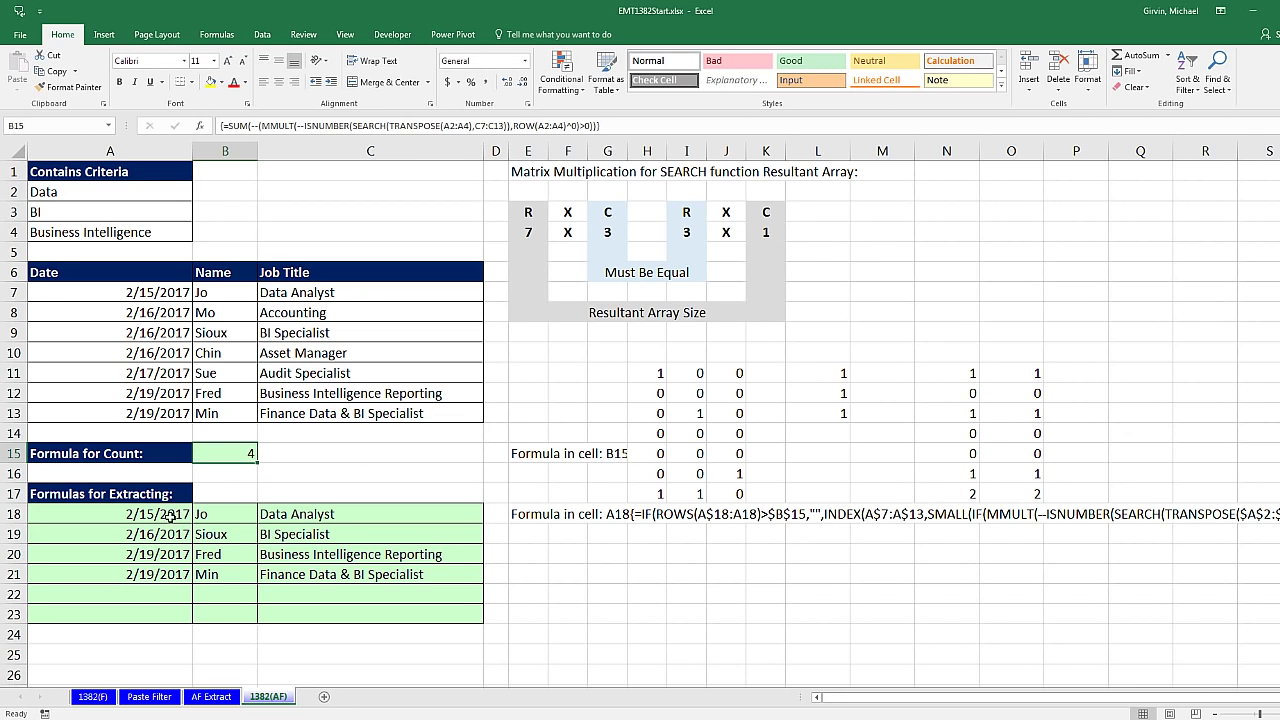
double_click(172, 515)
key("Escape")
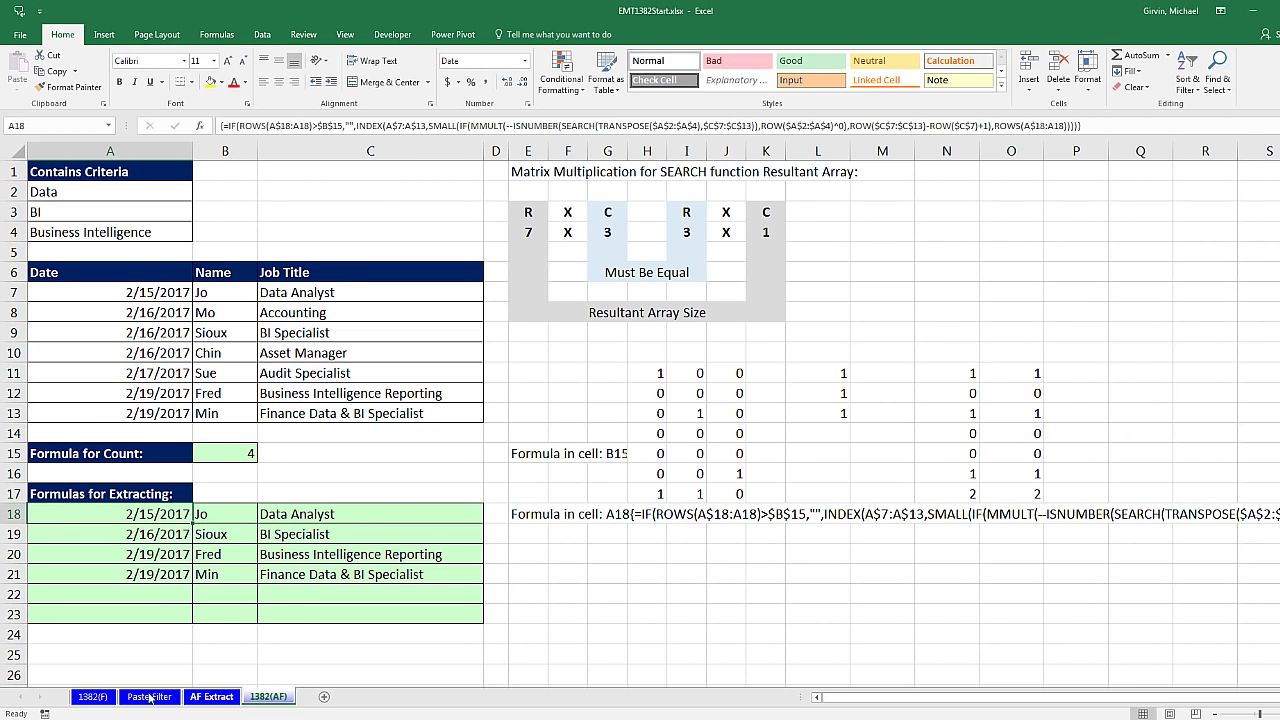
On sheet 1382(F), review the Contains? helper formula in I11 and the Advanced Filter criteria formula in M11
left_click(92, 696)
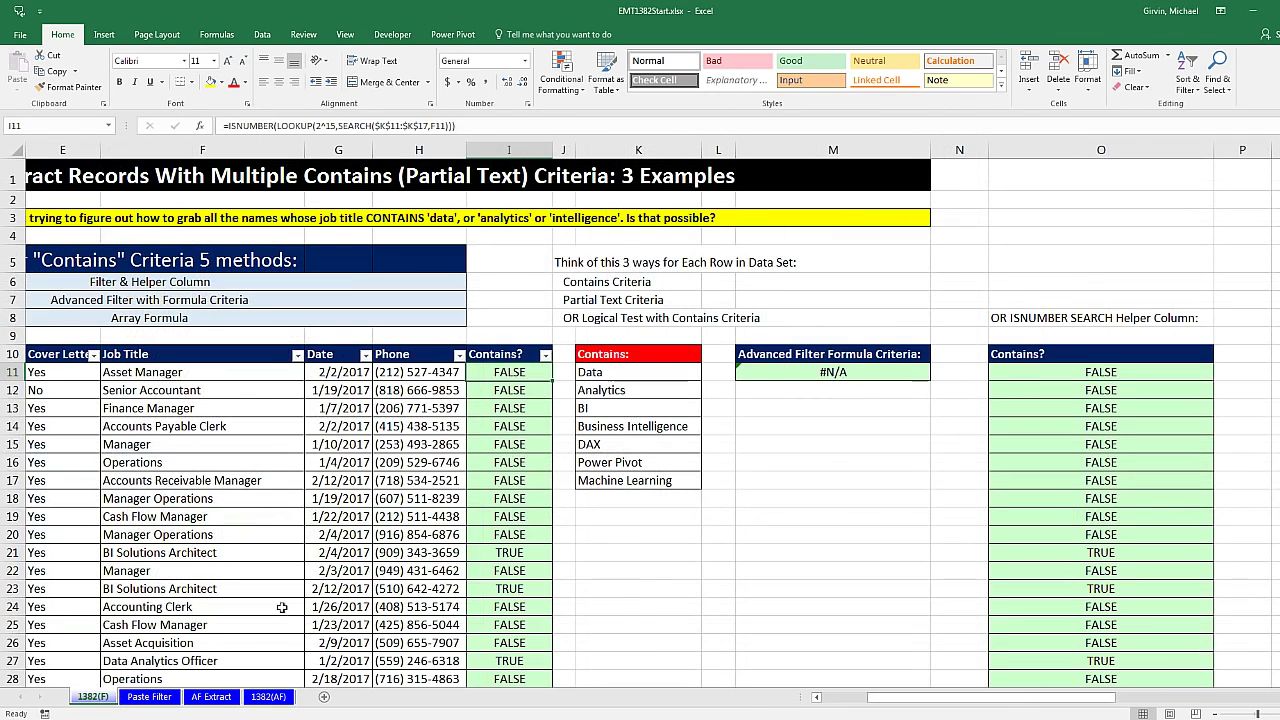
double_click(480, 370)
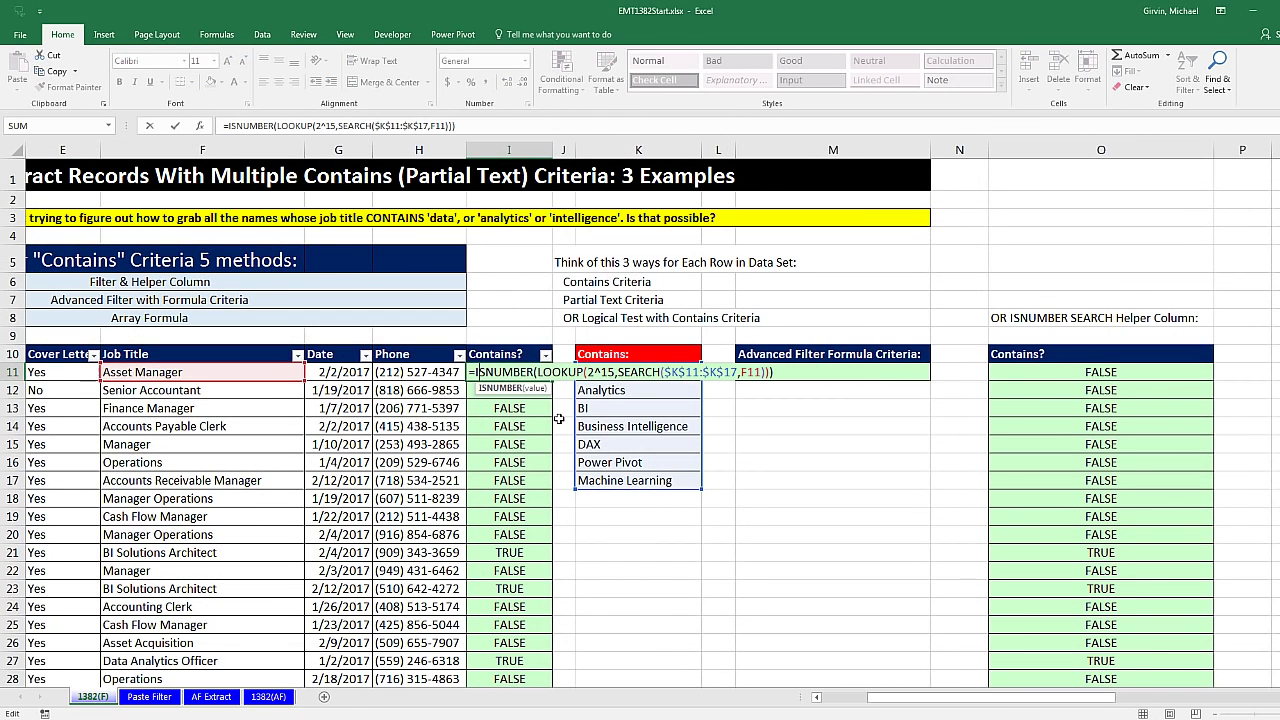
key("Escape")
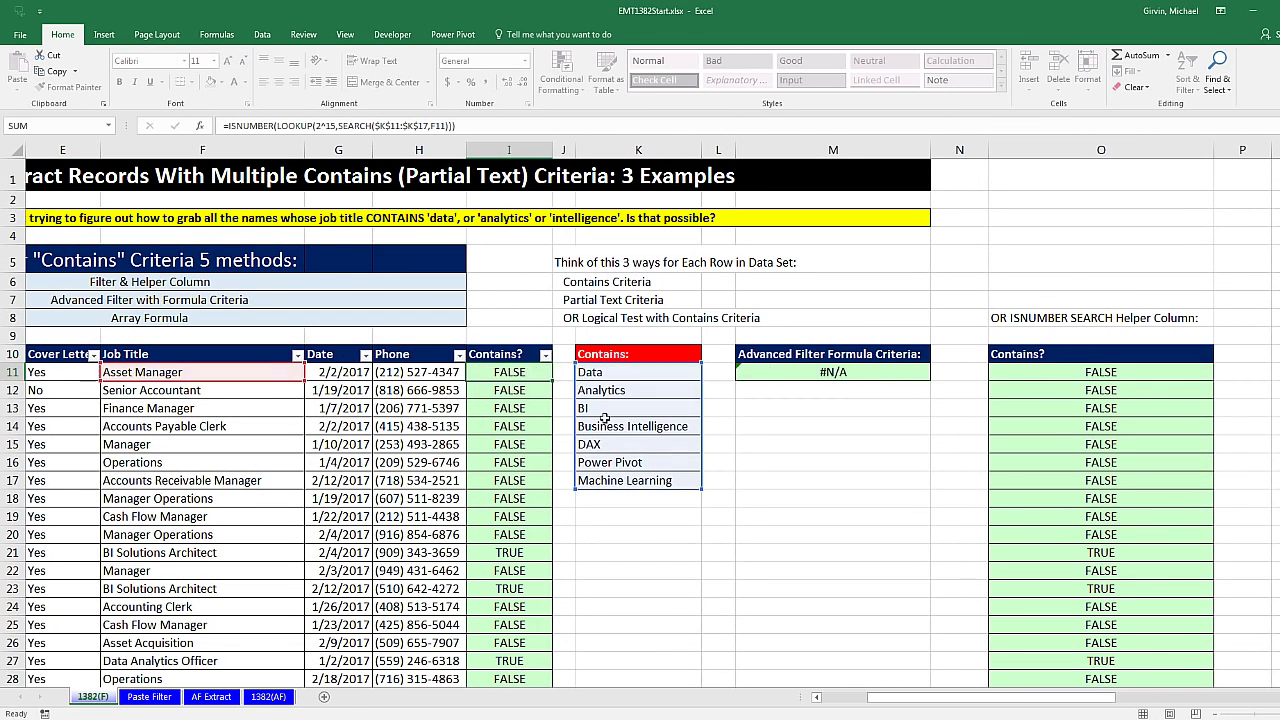
double_click(781, 369)
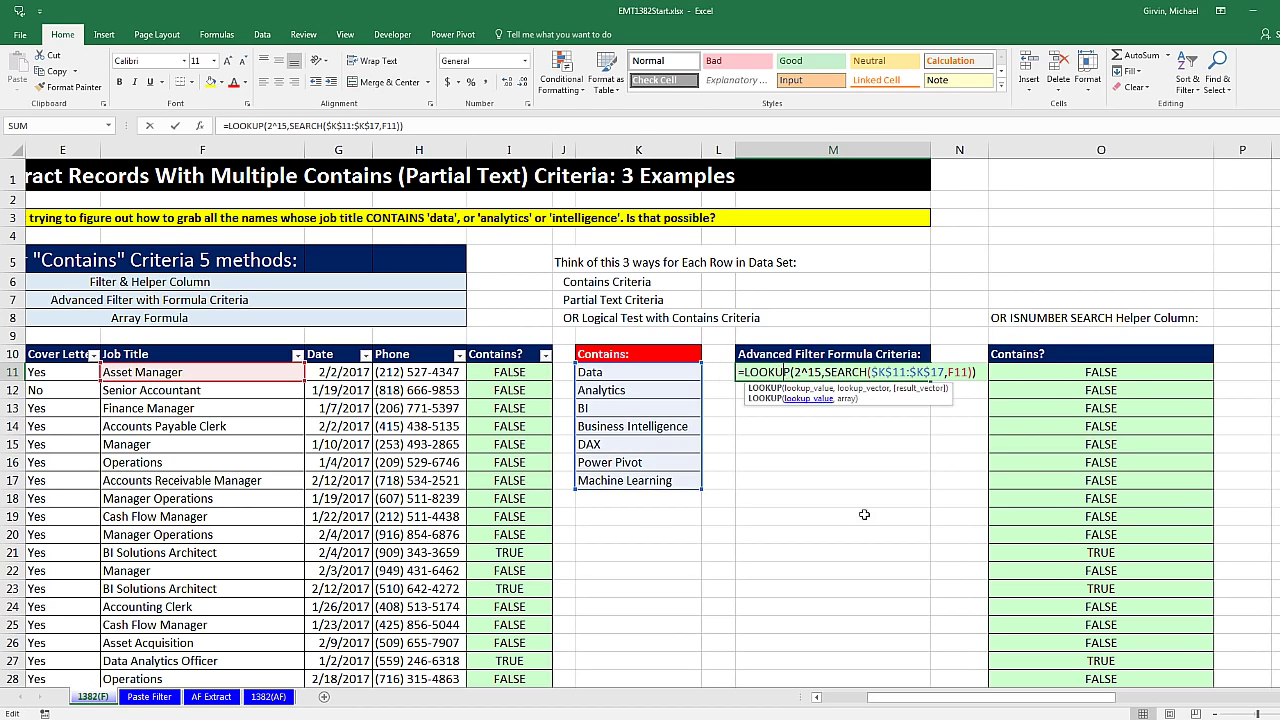